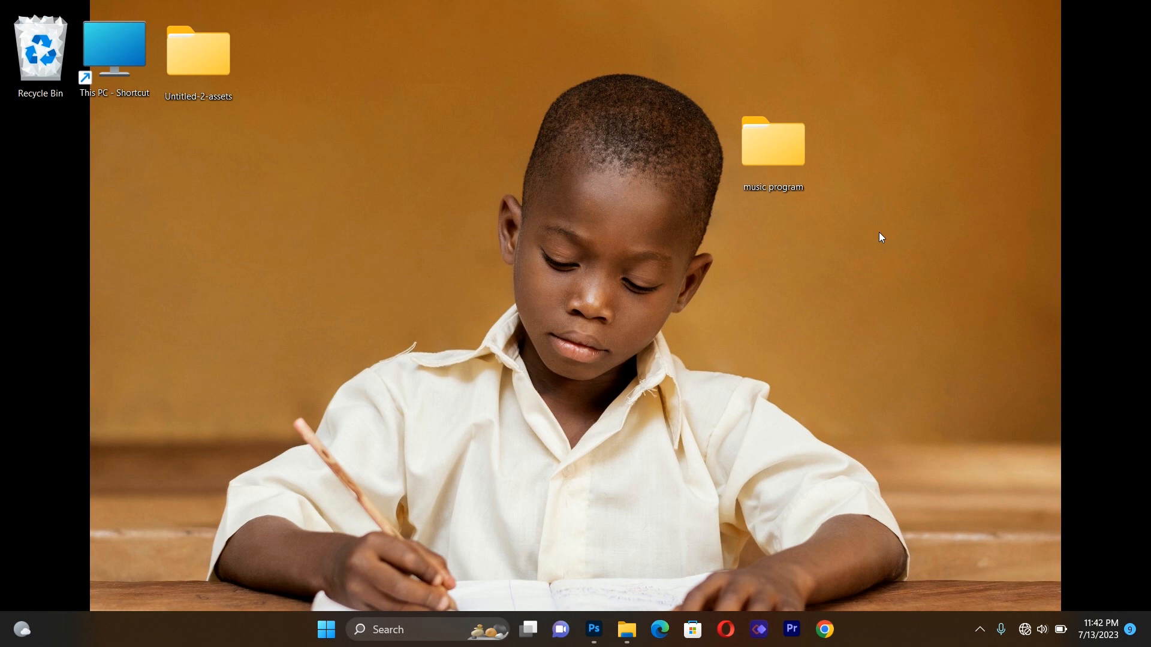
Step: Launch Photoshop and start a new document 1100 px wide
left_click(594, 629)
left_click(45, 111)
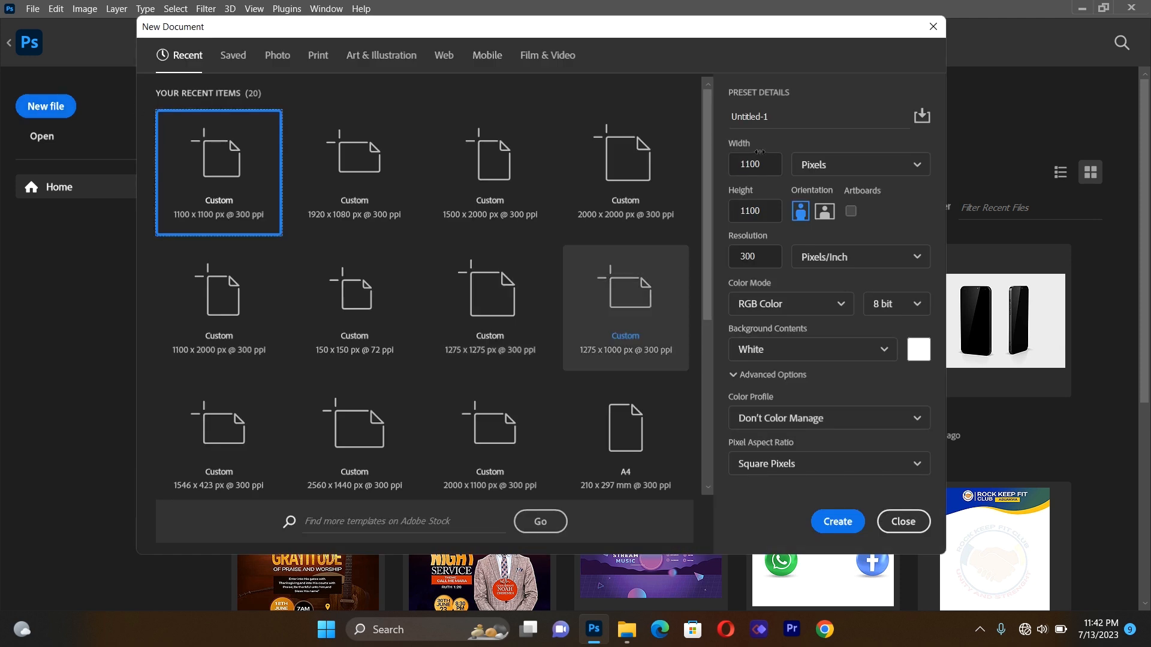
left_click(766, 163)
key("BackSpace")
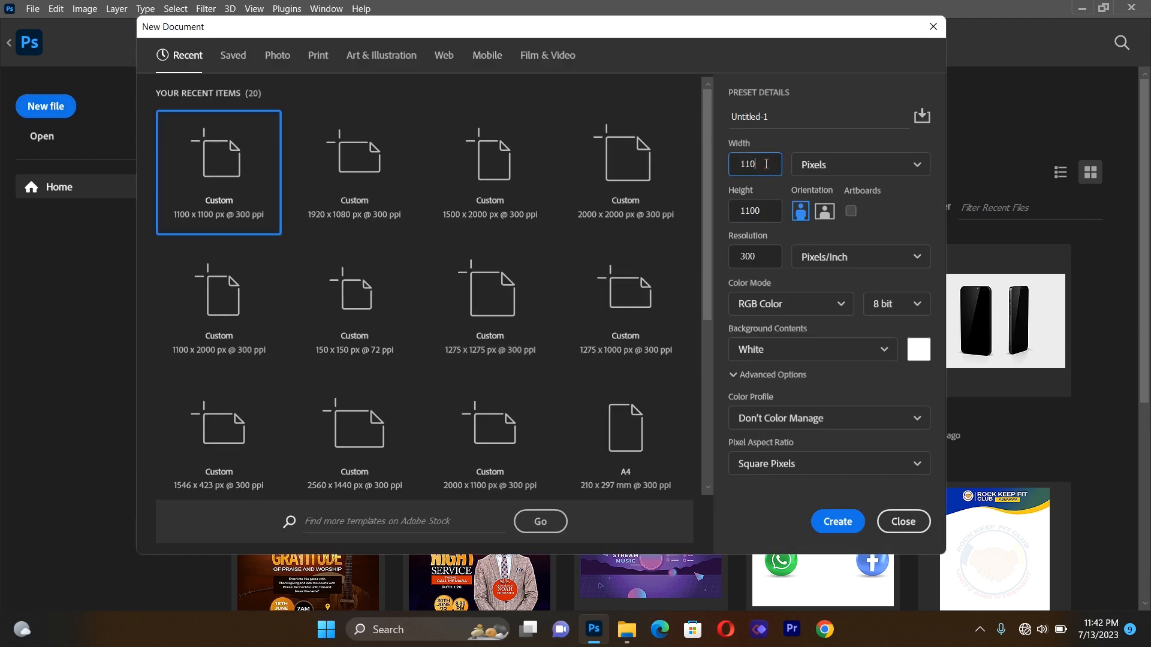
type("0")
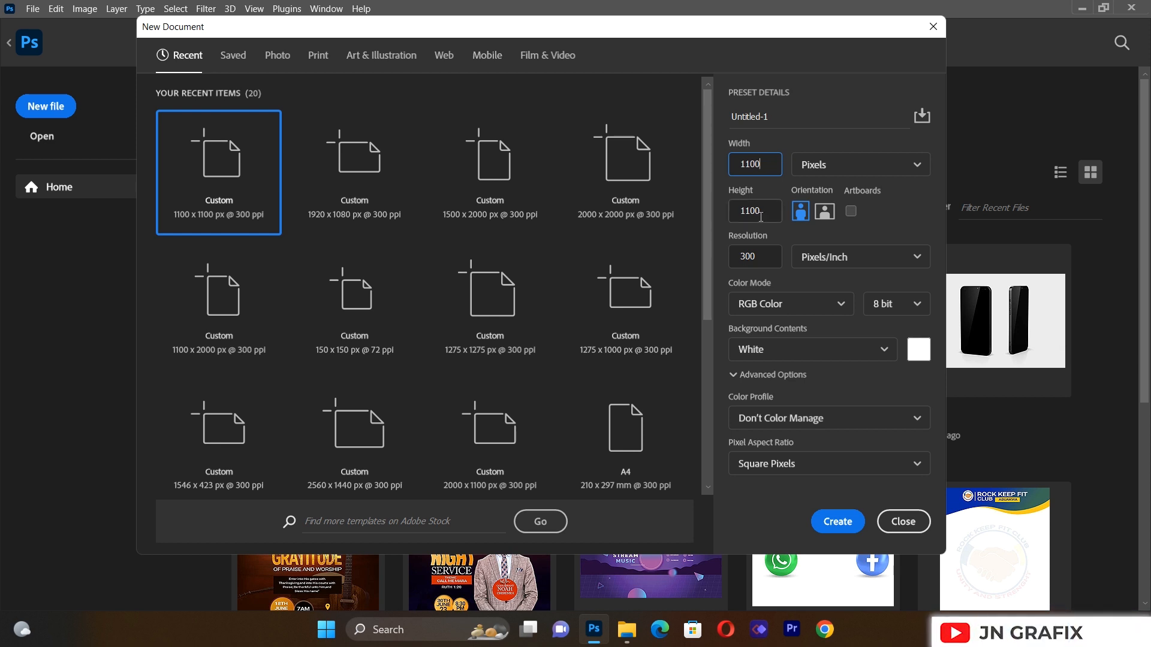
Step: Replace the default Untitled-1 name with 'church flyer'
left_click(764, 122)
key("ctrl+a")
key("BackSpace")
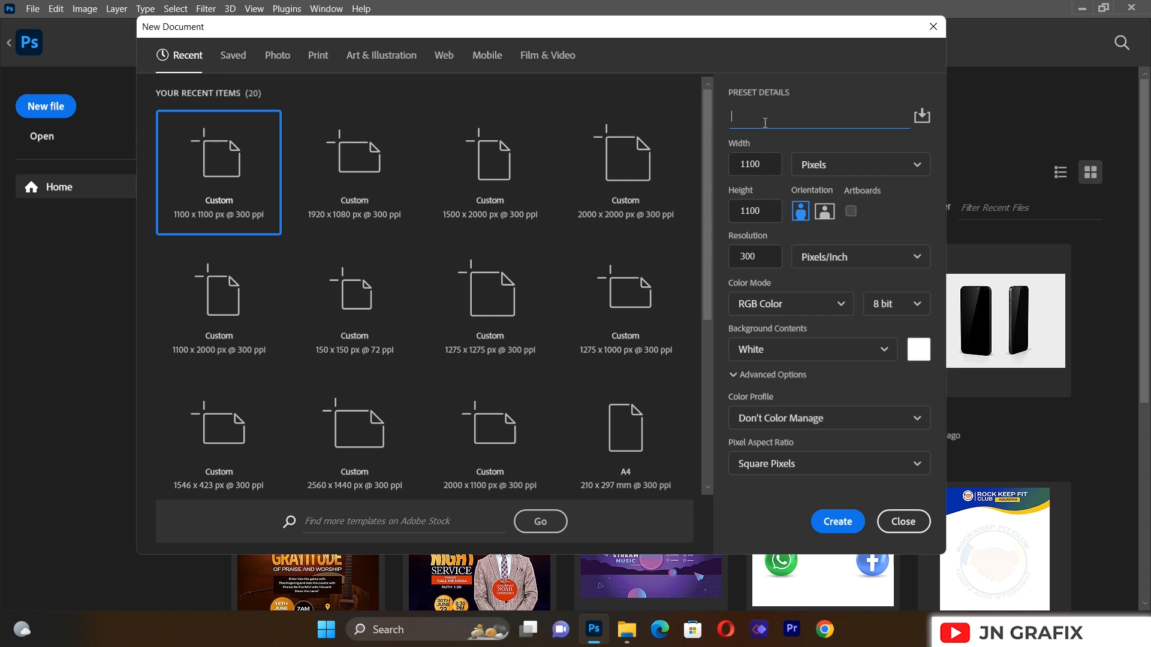
type("church flyer")
Step: Create the document and apply the Untitled.gds guide preset: 2×2 grid, 20 px gutters, 100 px margins
left_click(838, 519)
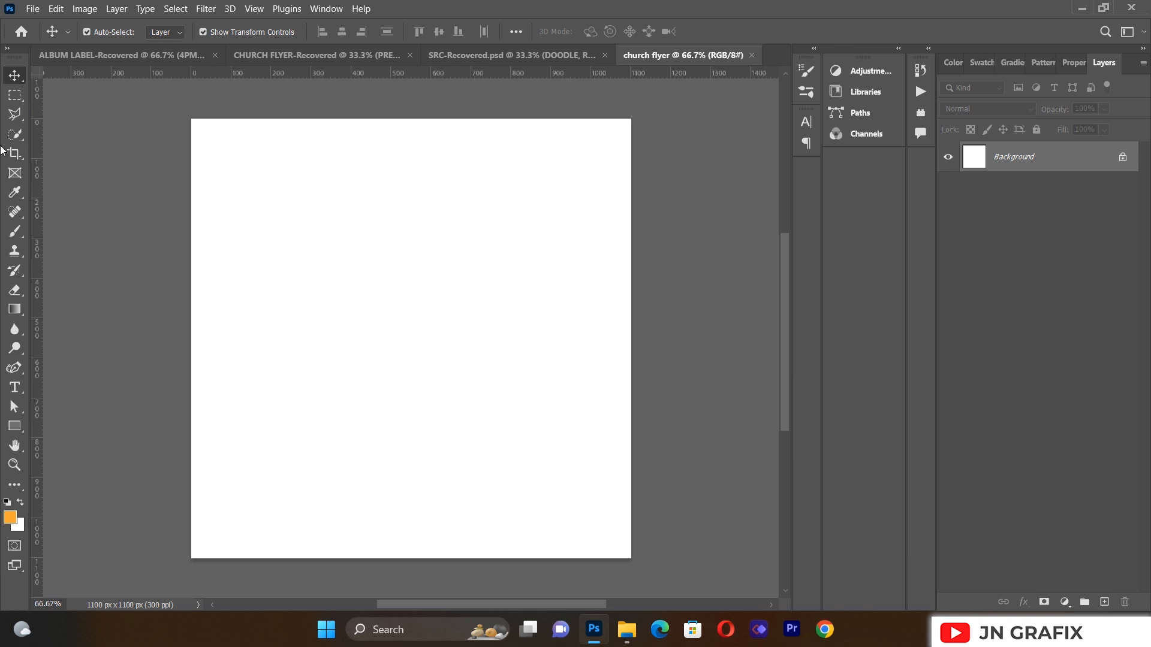
left_click(251, 9)
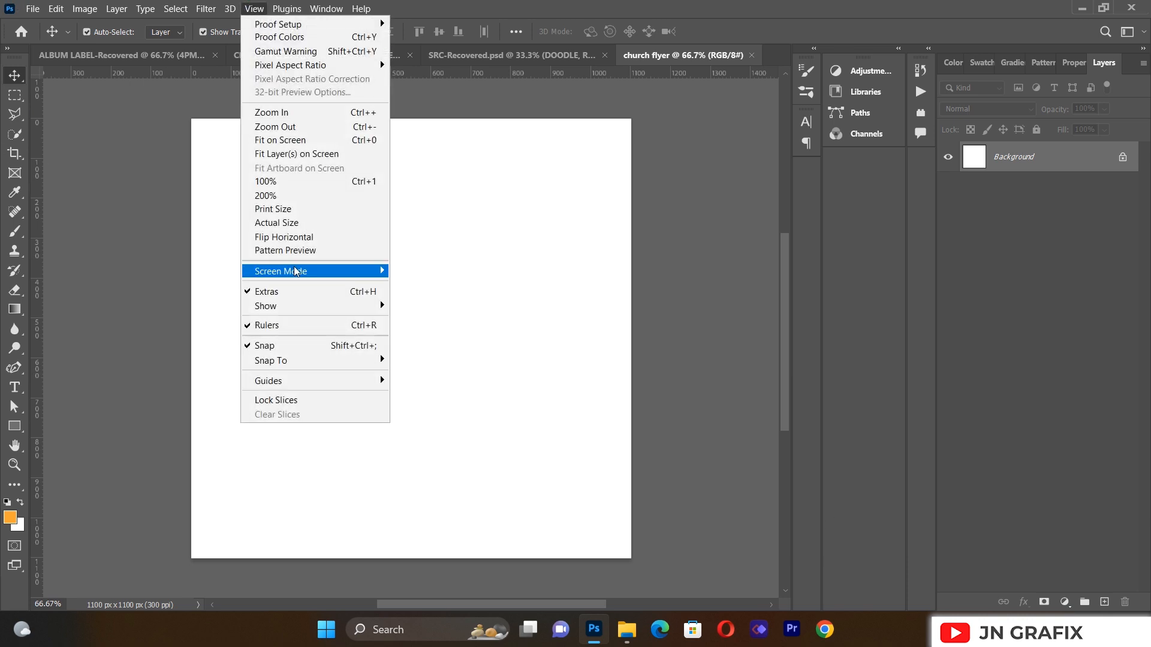
mouse_move(296, 381)
left_click(475, 477)
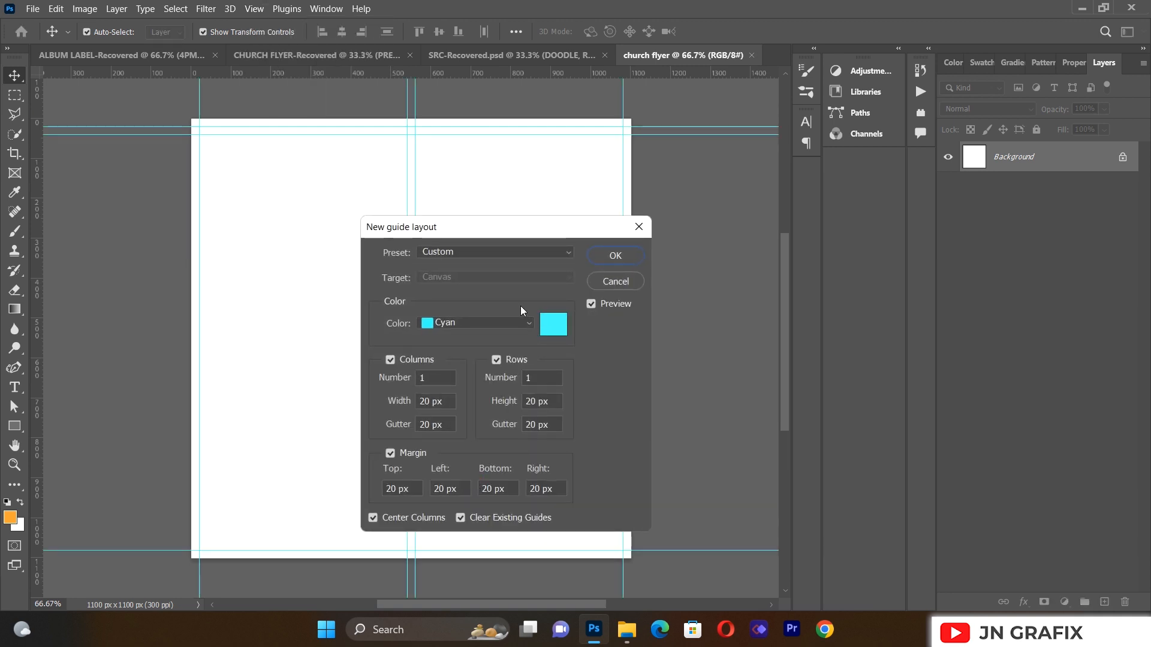
left_click(508, 256)
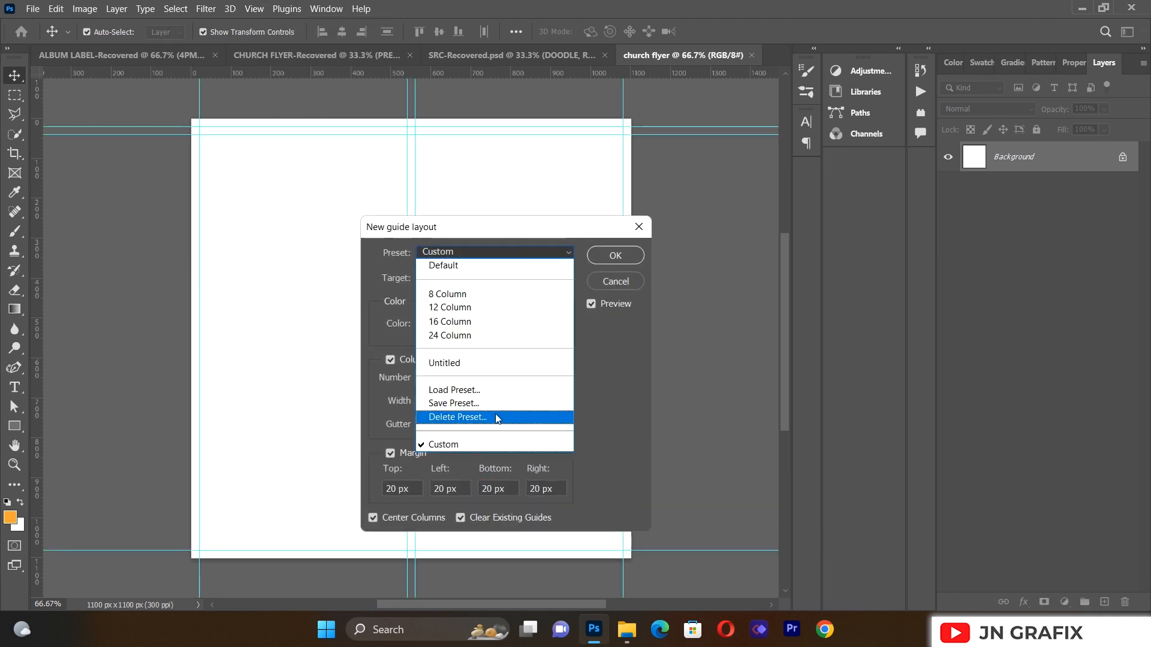
left_click(483, 390)
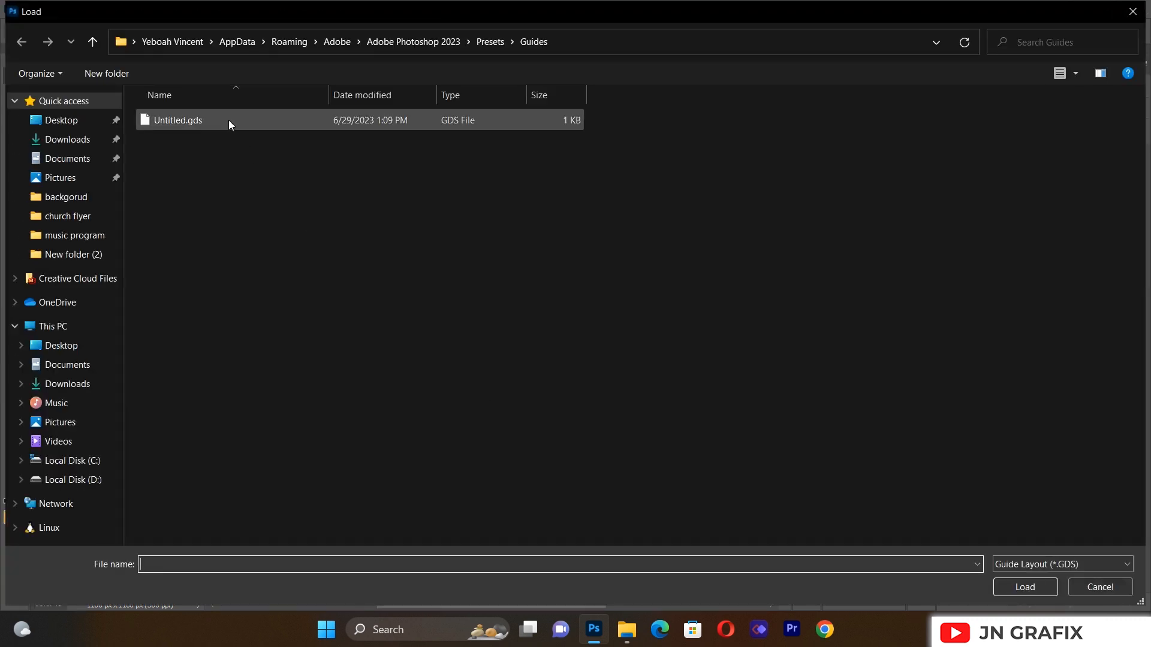
double_click(228, 119)
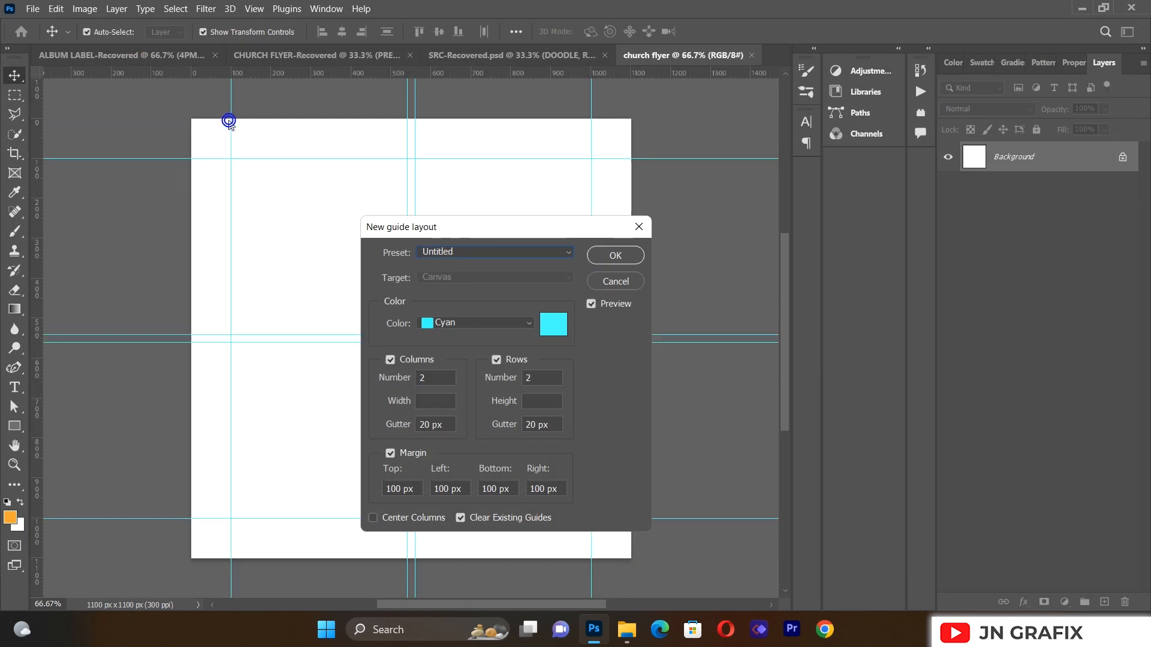
left_click(615, 255)
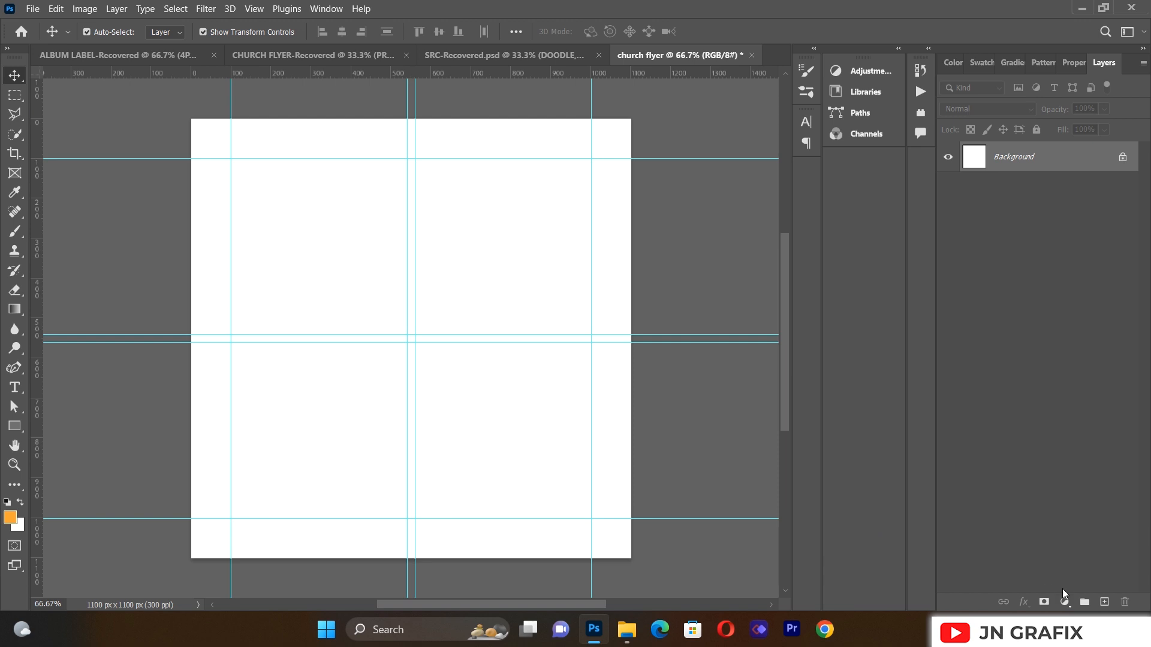
Step: Set the foreground colour to dark maroon, hex 24010d
left_click(10, 519)
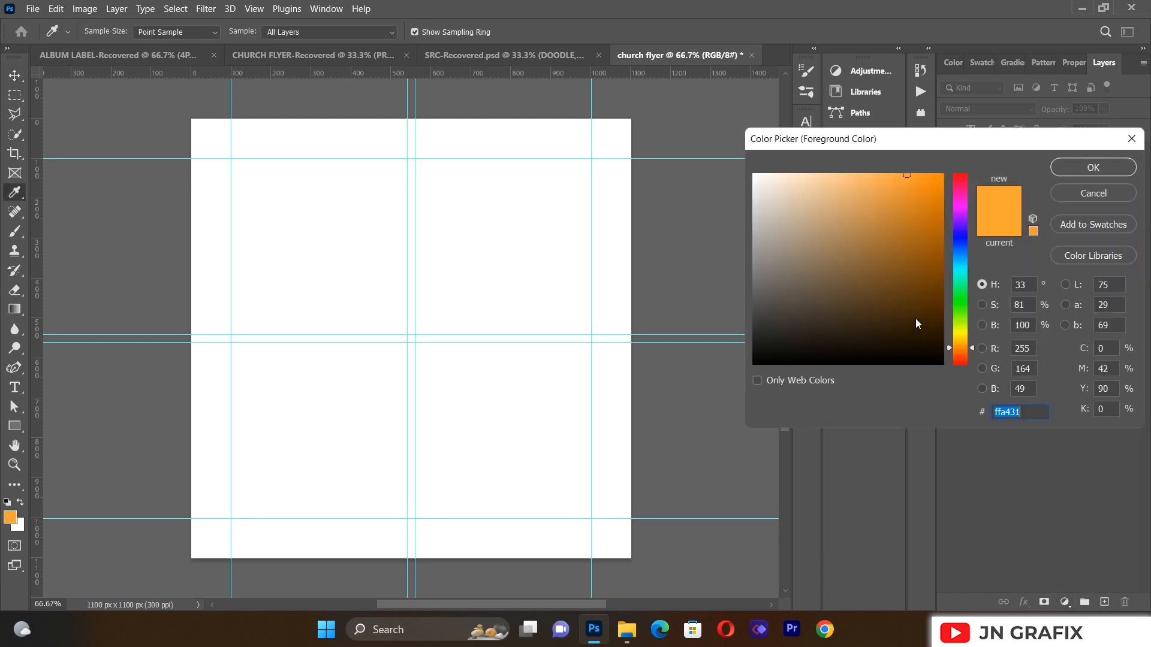
key("BackSpace")
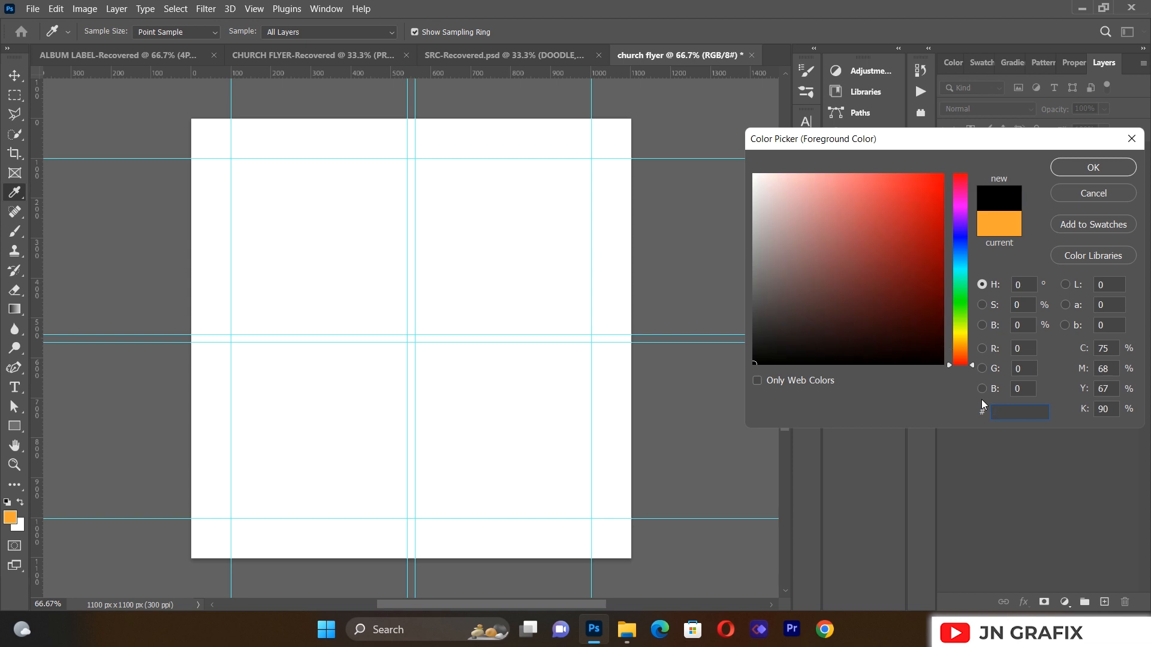
type("240")
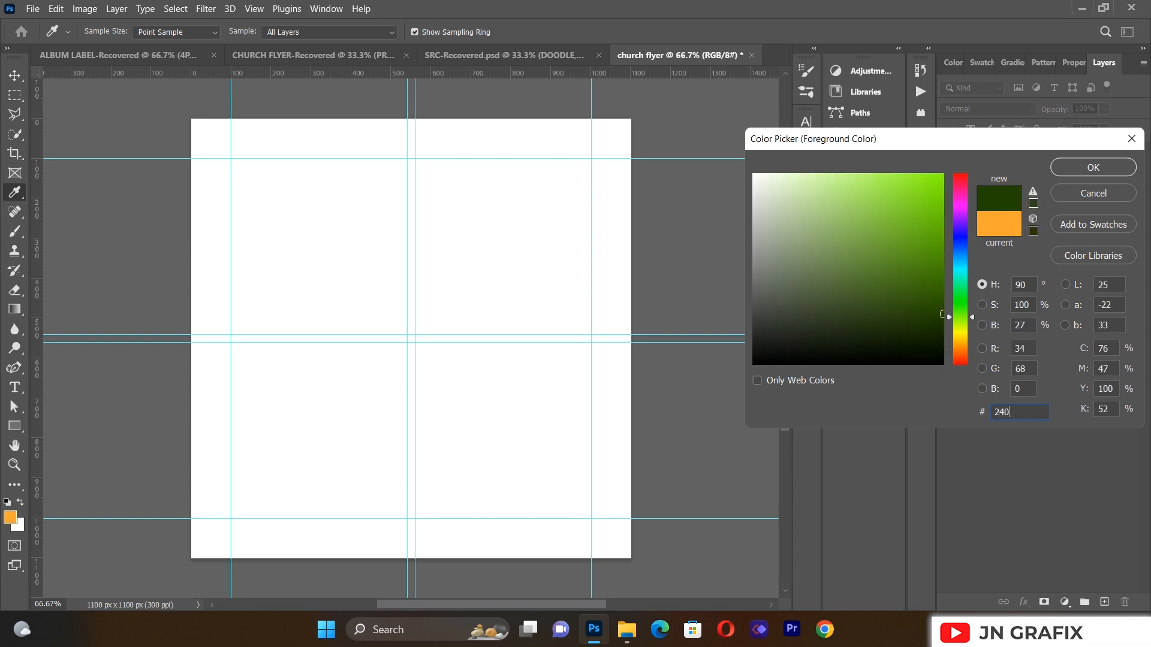
type("10d")
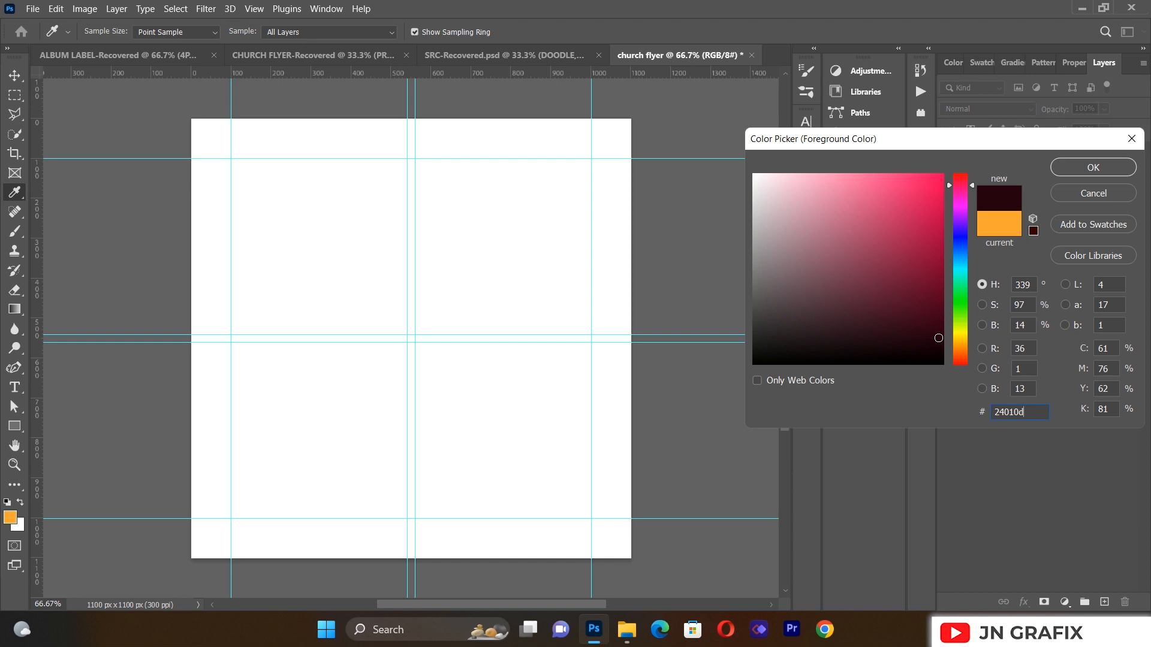
left_click(1087, 167)
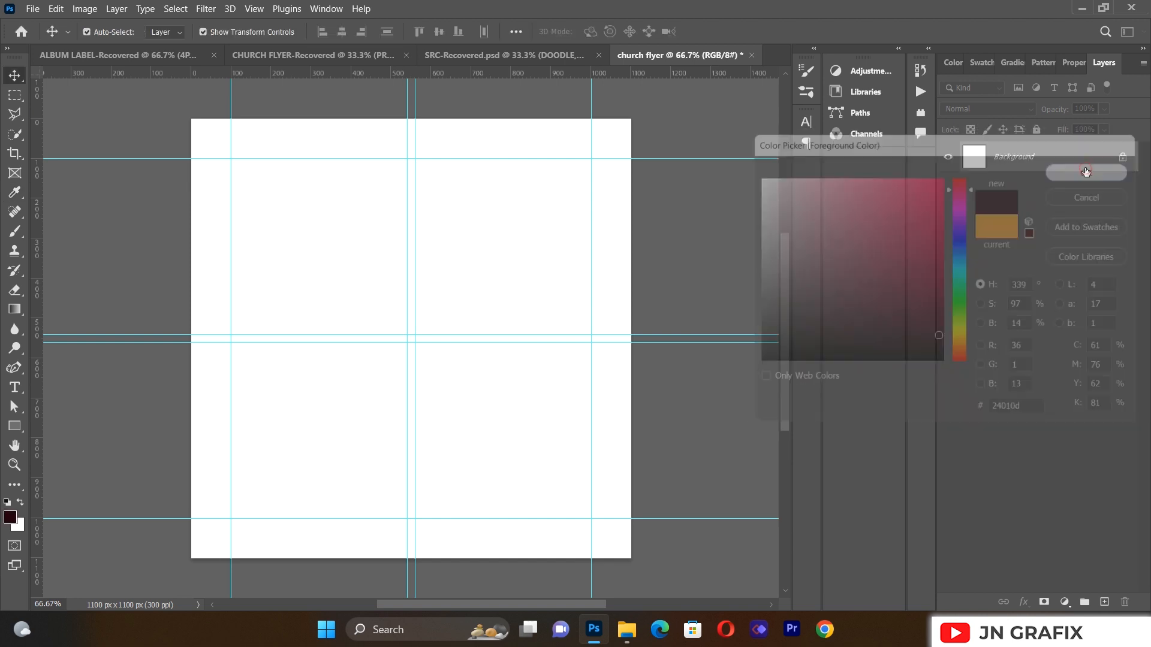
Step: Add a maroon Solid Color fill layer covering the canvas
left_click(1064, 602)
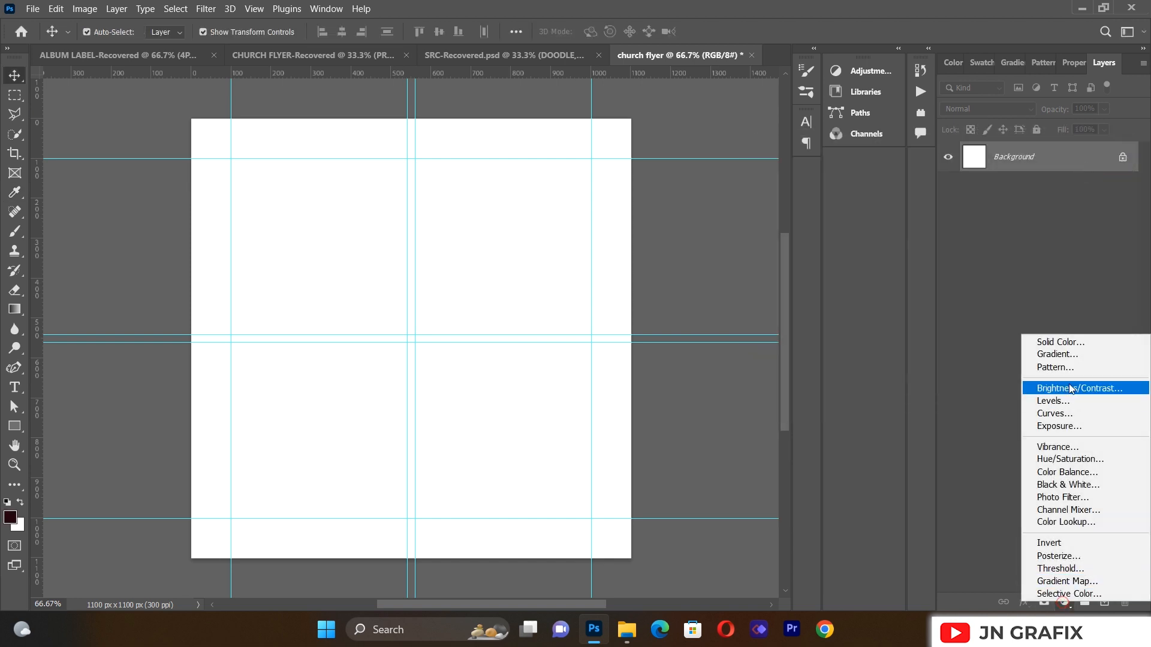
left_click(1073, 347)
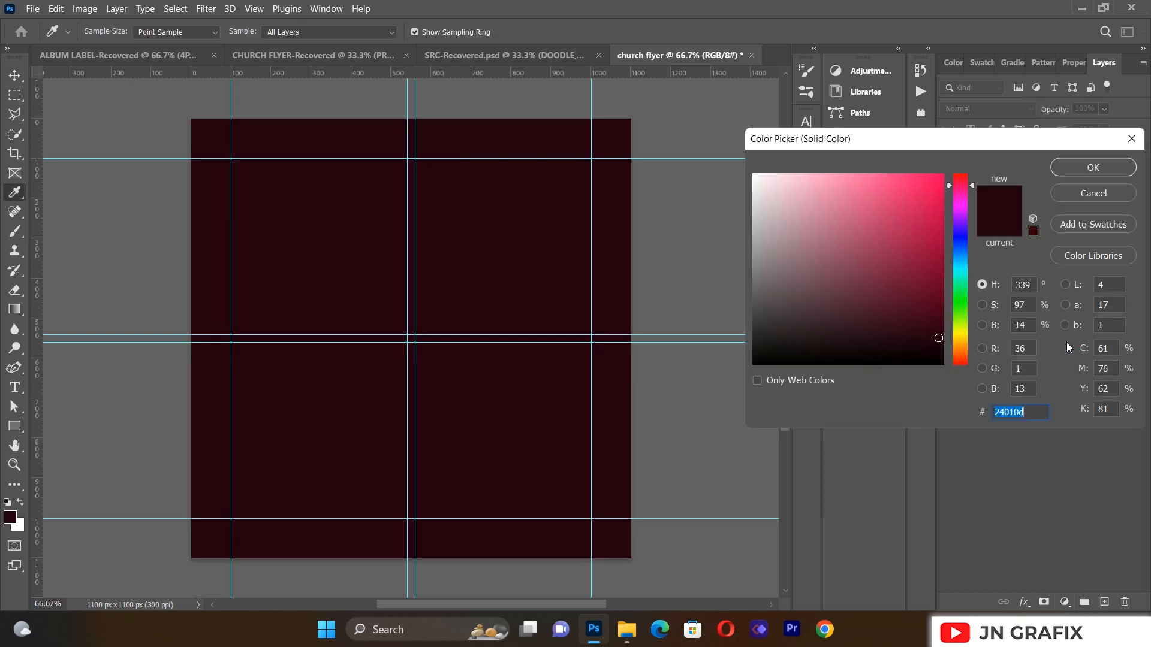
left_click(1081, 173)
key("v")
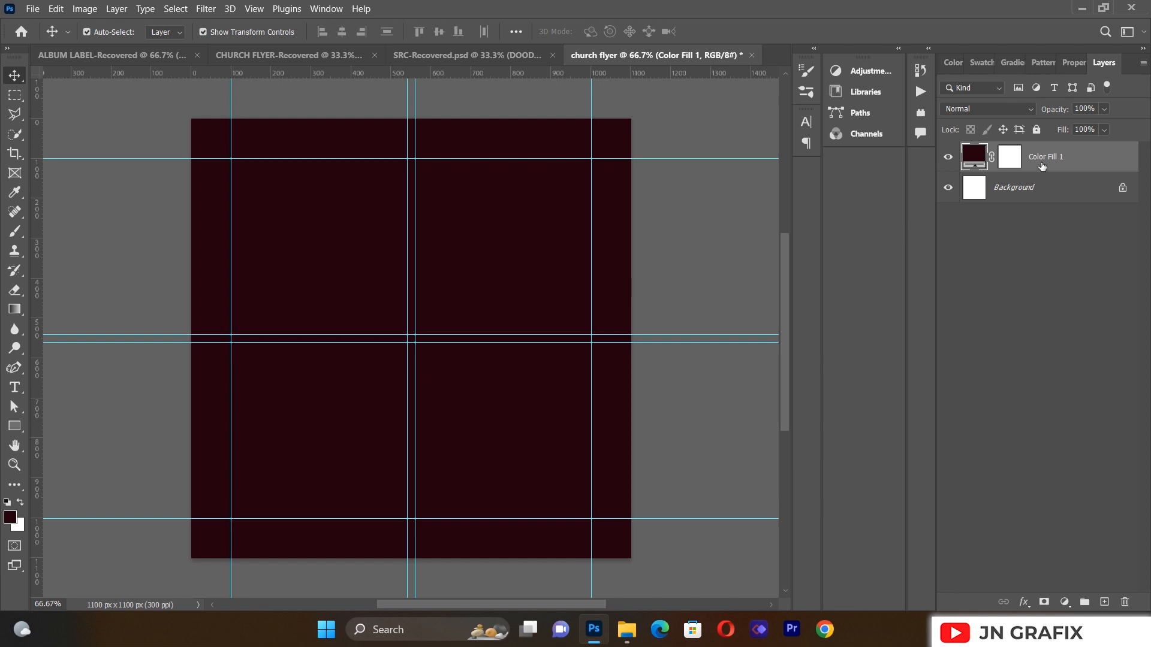
Step: Place the cloudy stone-wall image from the music program folder as a linked file
left_click(33, 9)
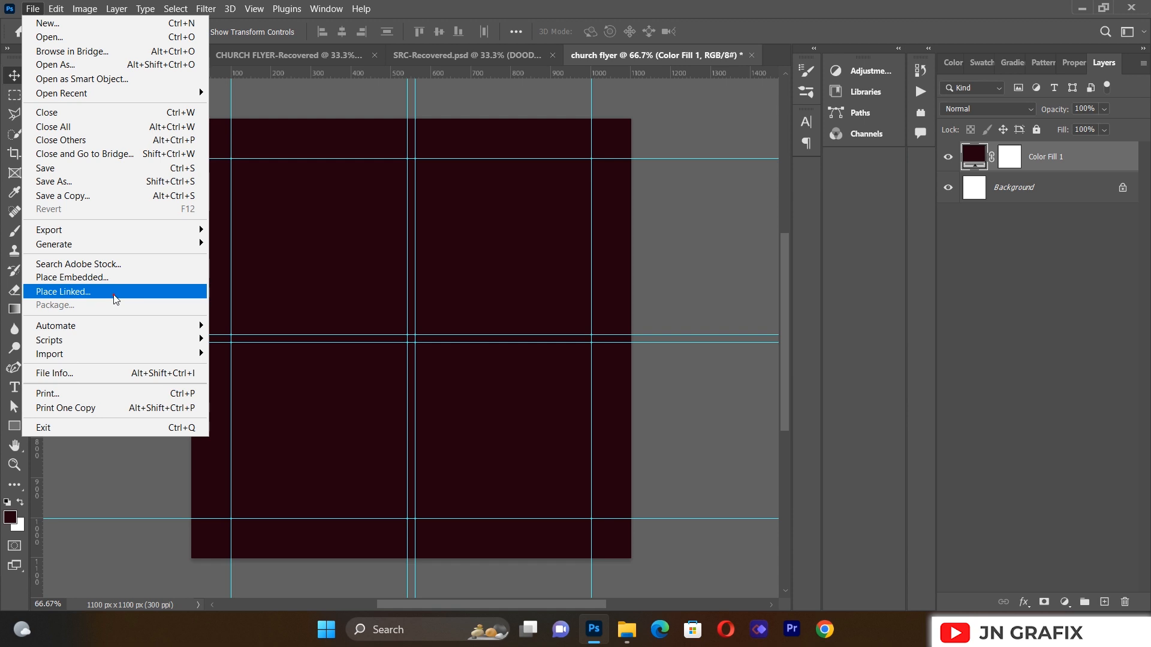
left_click(110, 292)
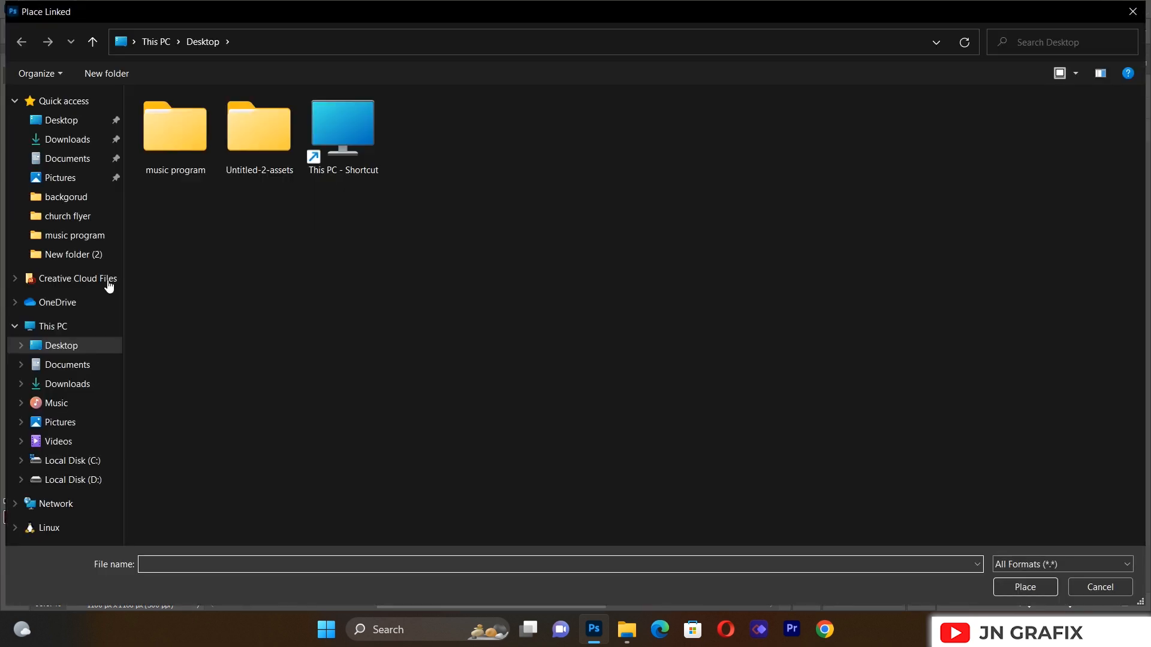
double_click(177, 146)
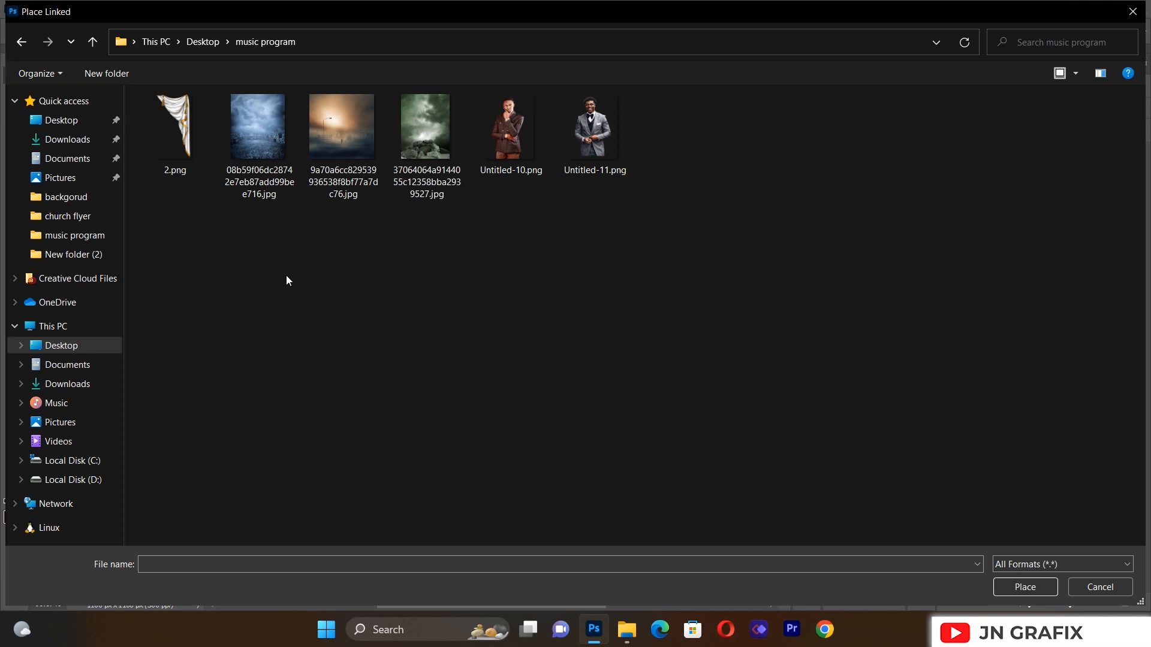
double_click(263, 109)
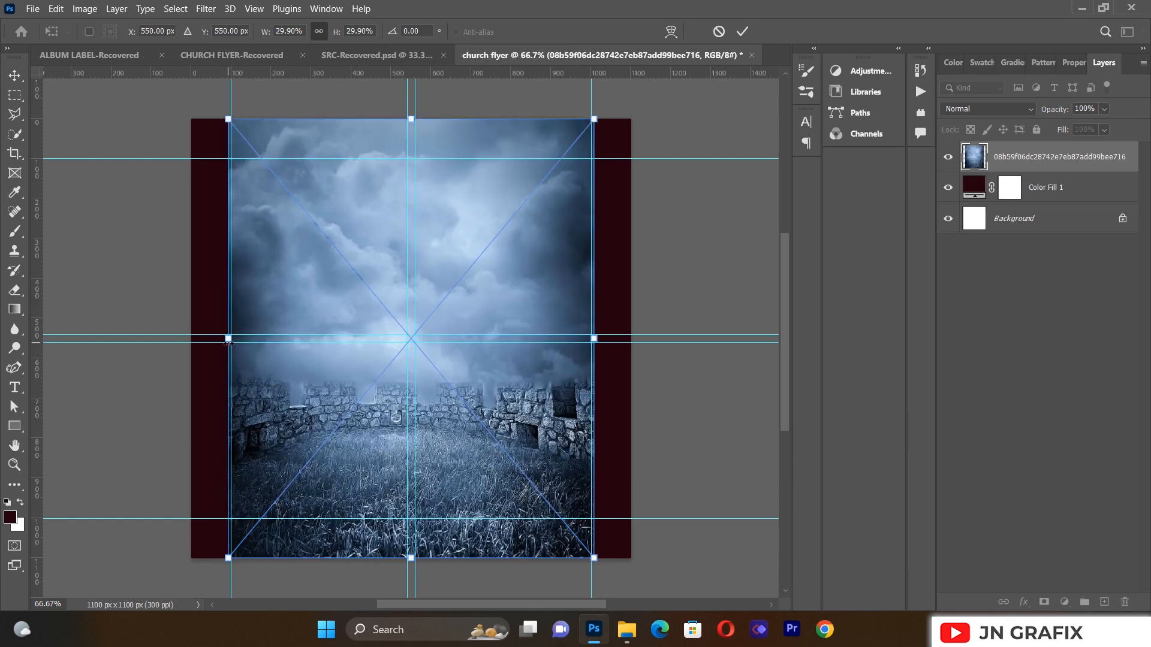
Step: Stretch the image across the full canvas width and set its blend mode to Overlay
left_click_drag(227, 339, 177, 339)
left_click_drag(593, 338, 625, 337)
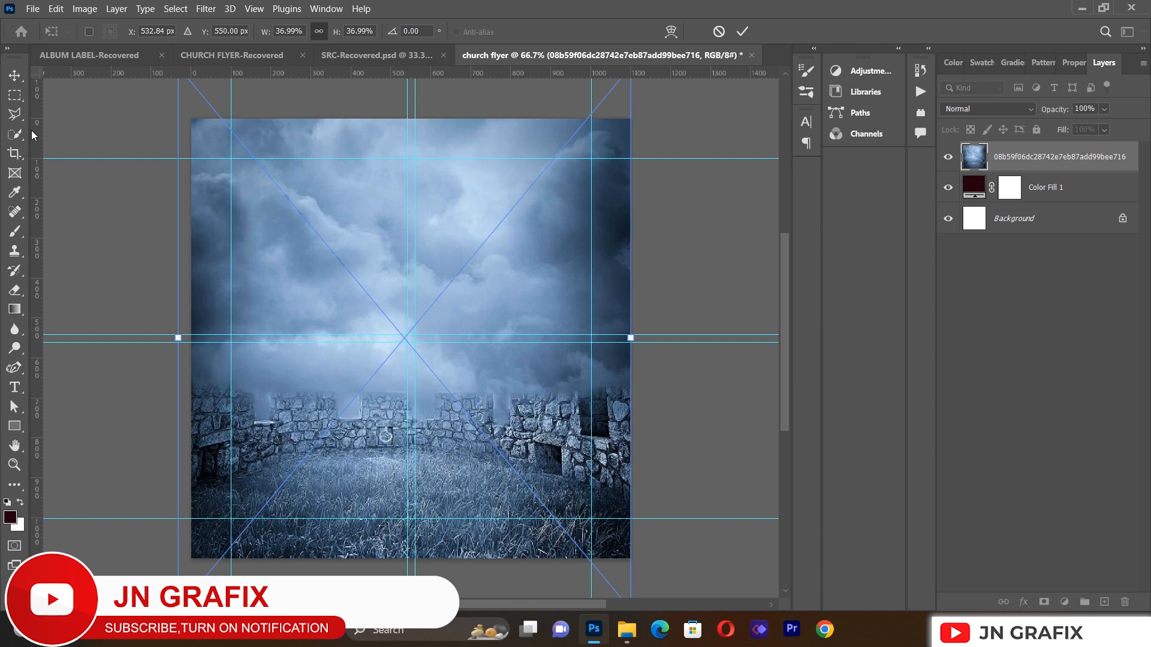
key("Return")
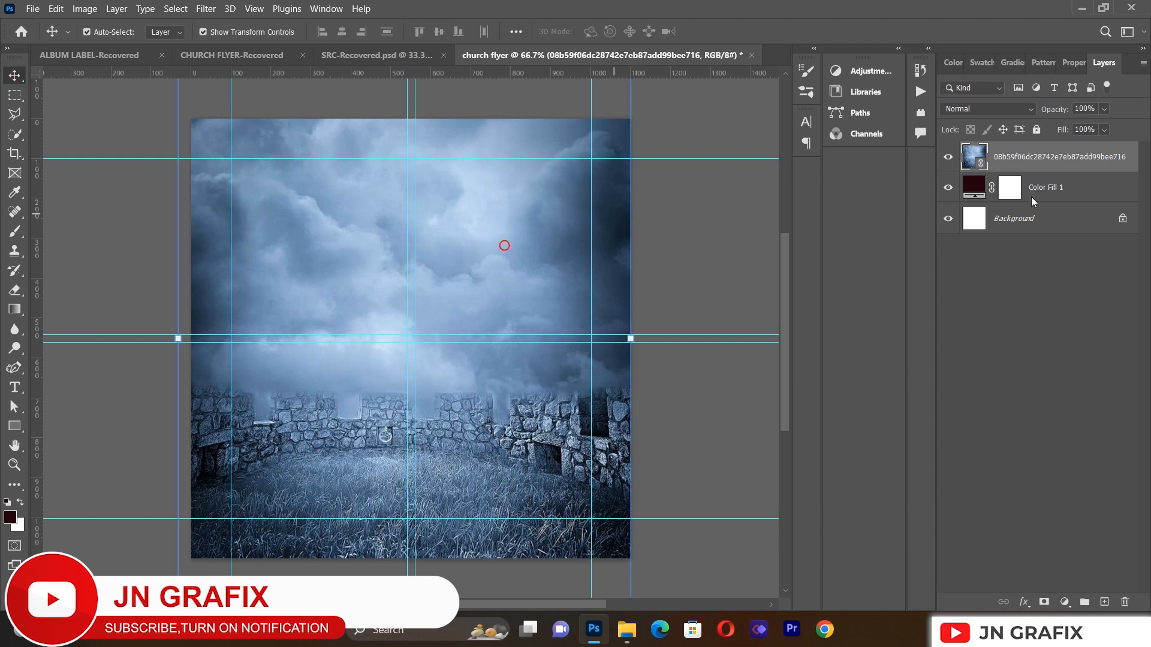
left_click(972, 108)
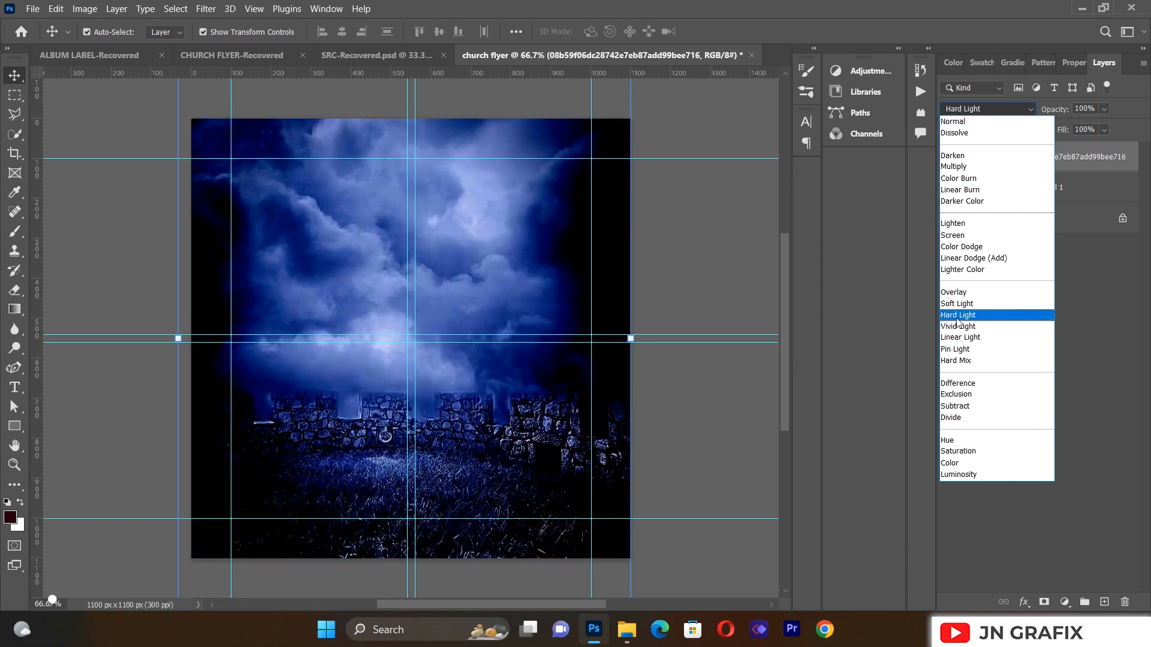
left_click(493, 291)
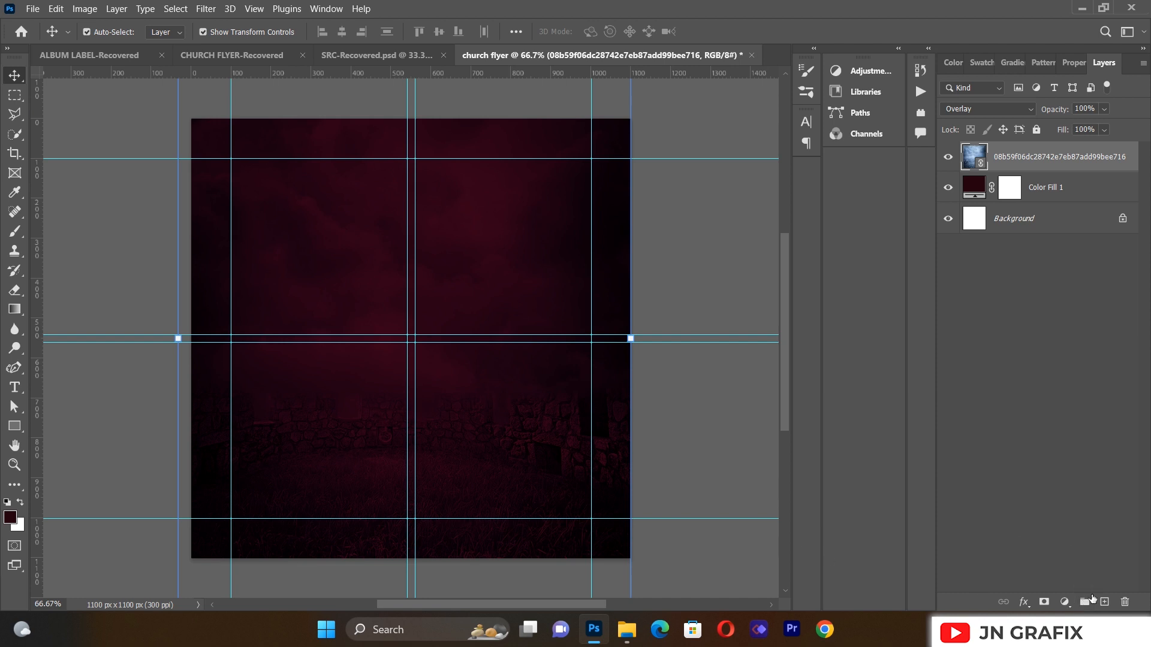
Step: Add a new empty Layer 1 below the cloudy image layer and select it
left_click(1104, 601)
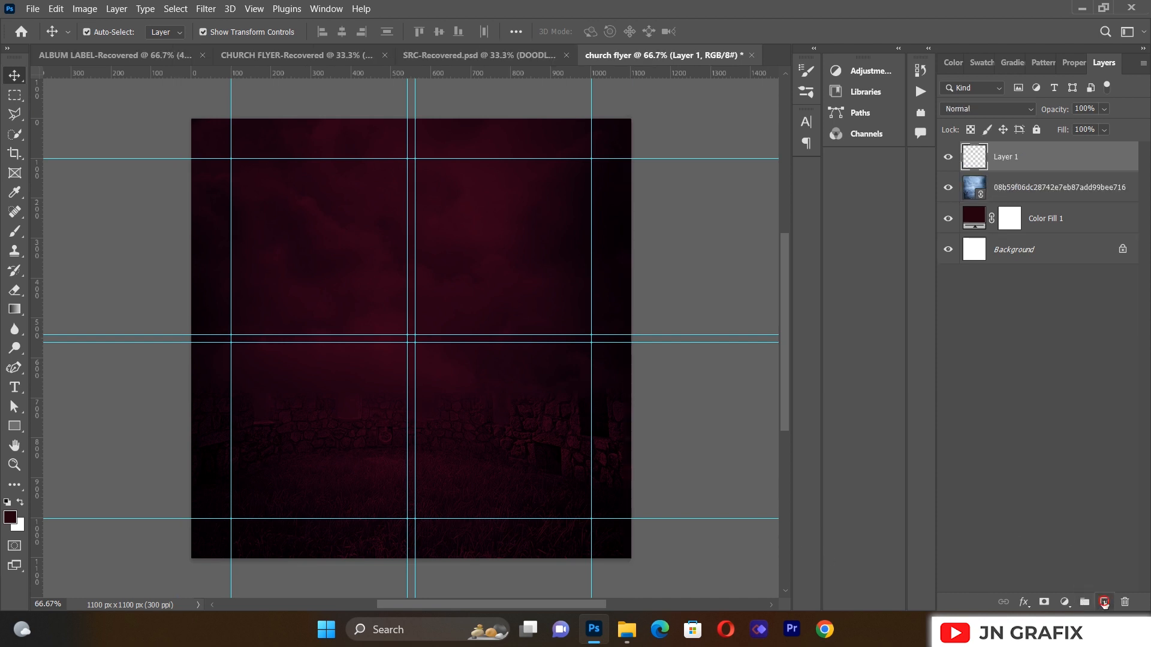
mouse_move(1017, 159)
left_mouse_down()
mouse_move(1016, 217)
mouse_move(1015, 178)
left_mouse_up()
left_click(1013, 167)
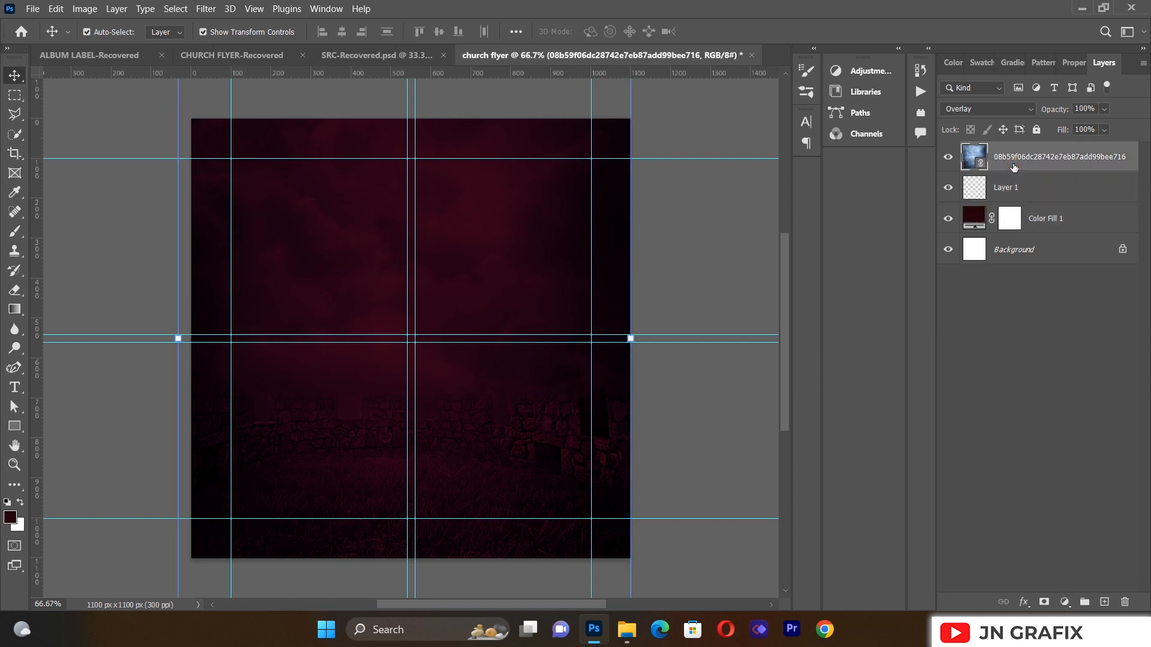
left_click(1060, 224)
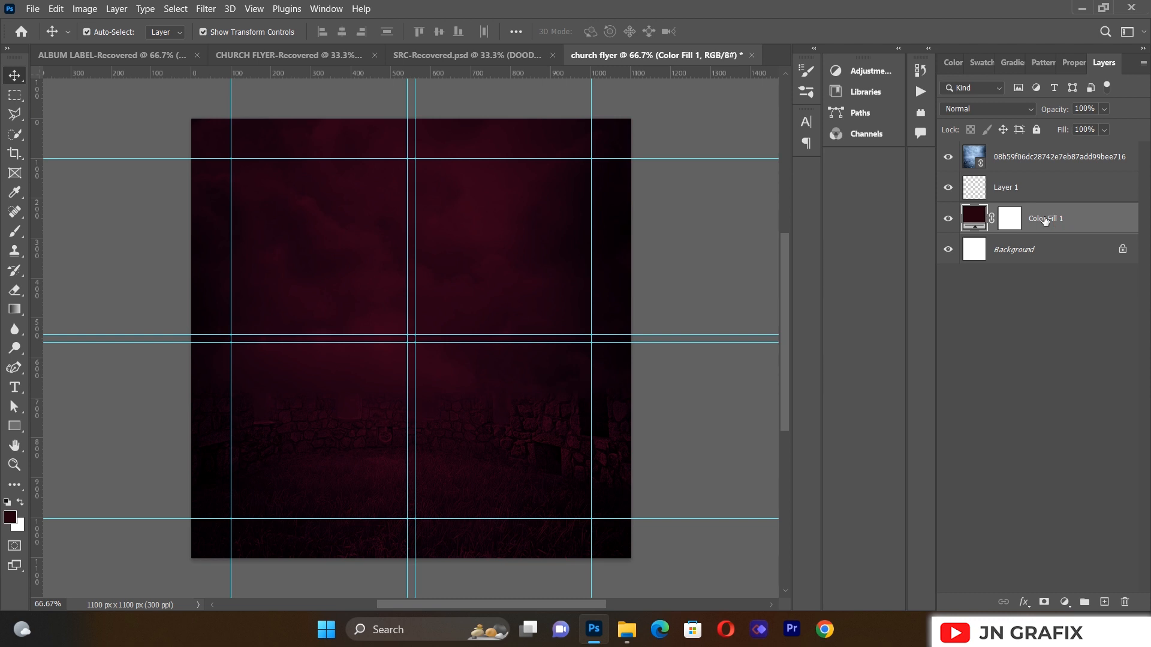
left_click(1016, 189)
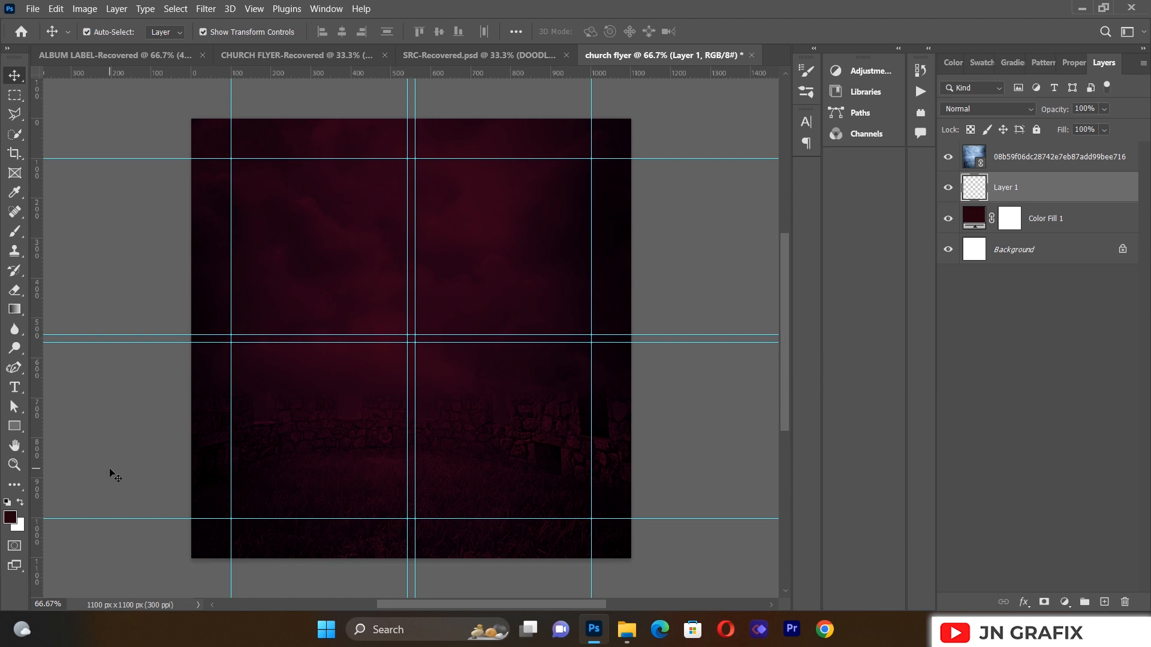
Step: Set the foreground colour to a bright saturated orange (f7a10c)
left_click(9, 518)
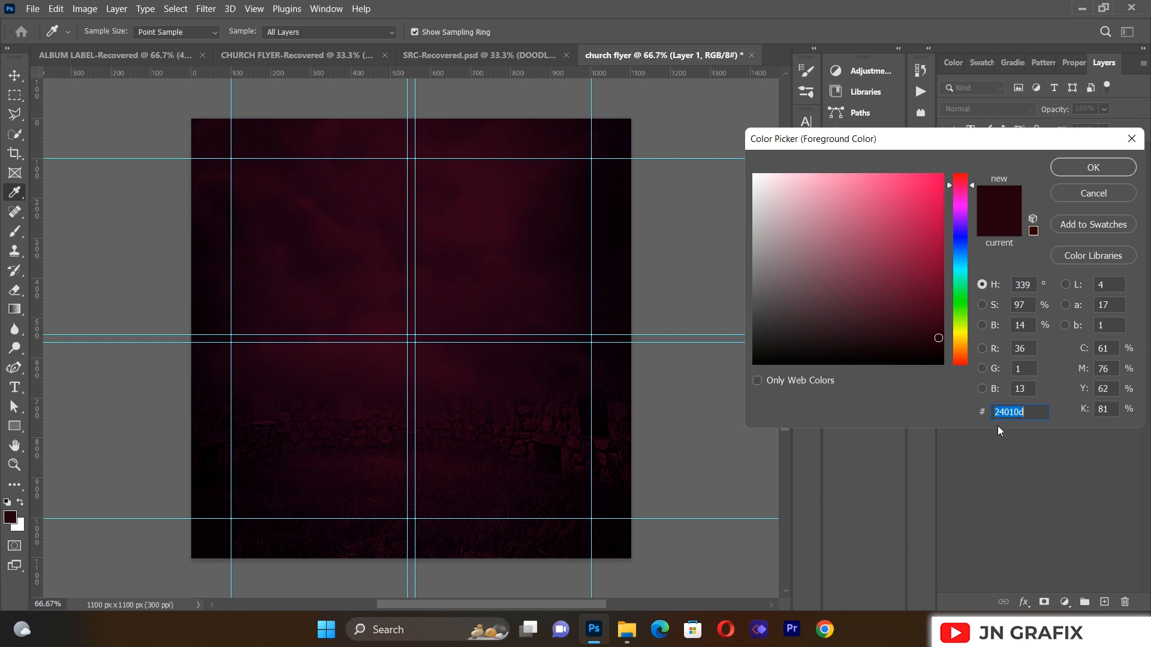
left_click(960, 338)
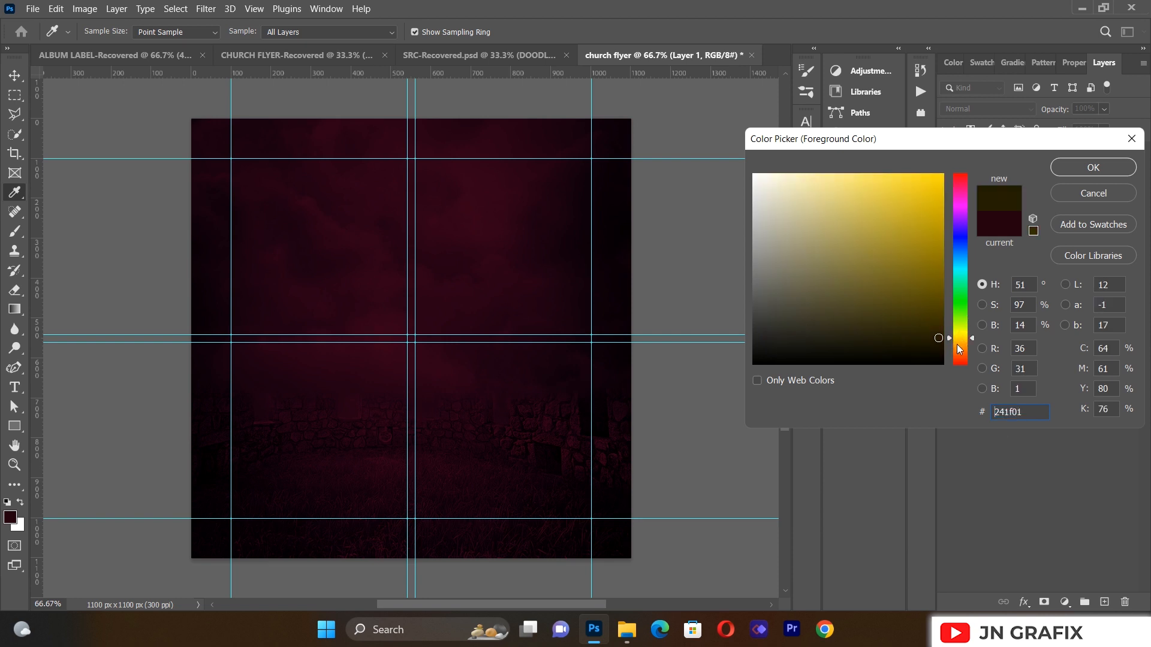
left_click(957, 345)
left_click_drag(938, 202, 934, 179)
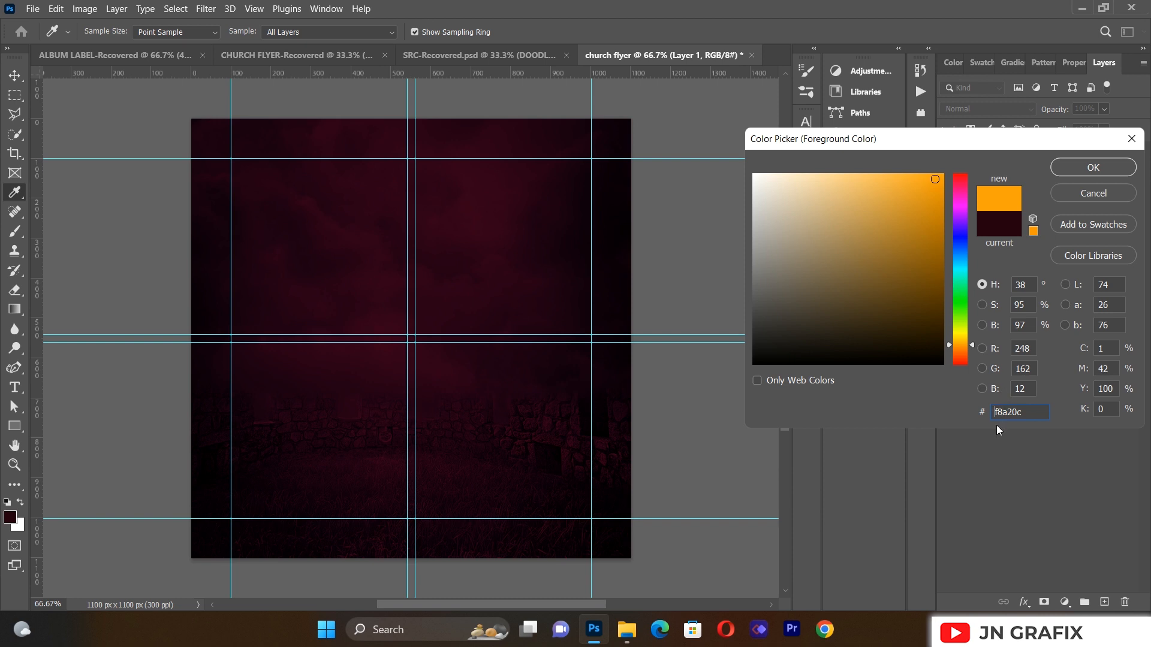
left_click(1069, 168)
key("v")
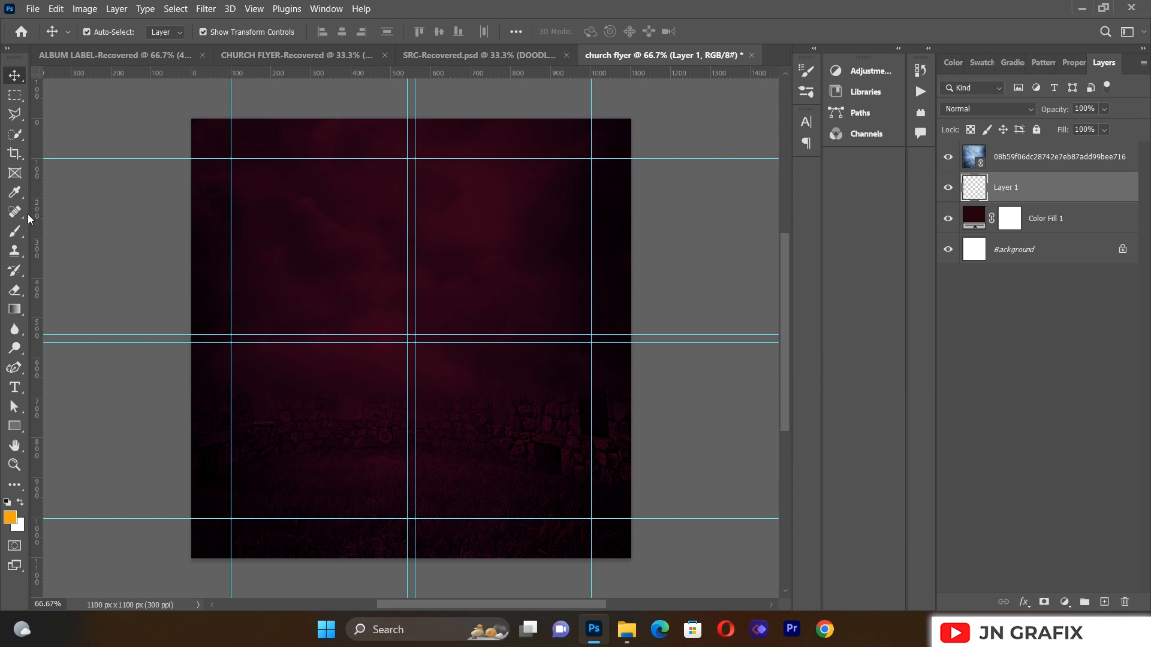
Step: Paint one soft orange glow at the canvas centre with a 1000 px brush
left_click(15, 231)
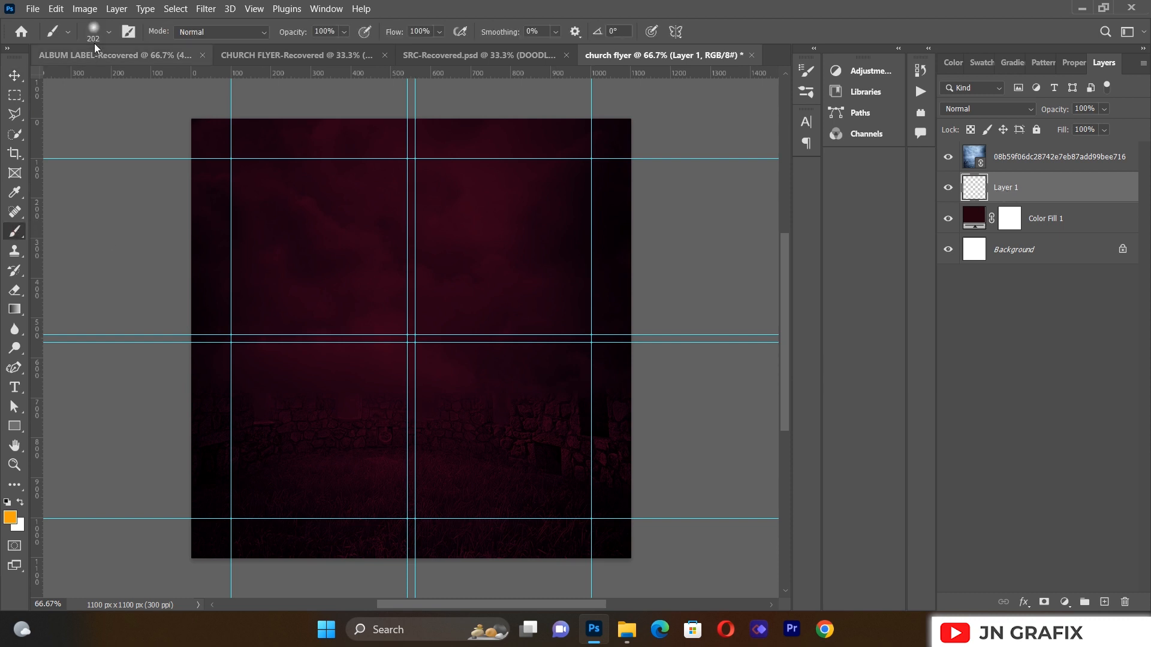
left_click(108, 31)
left_click(158, 63)
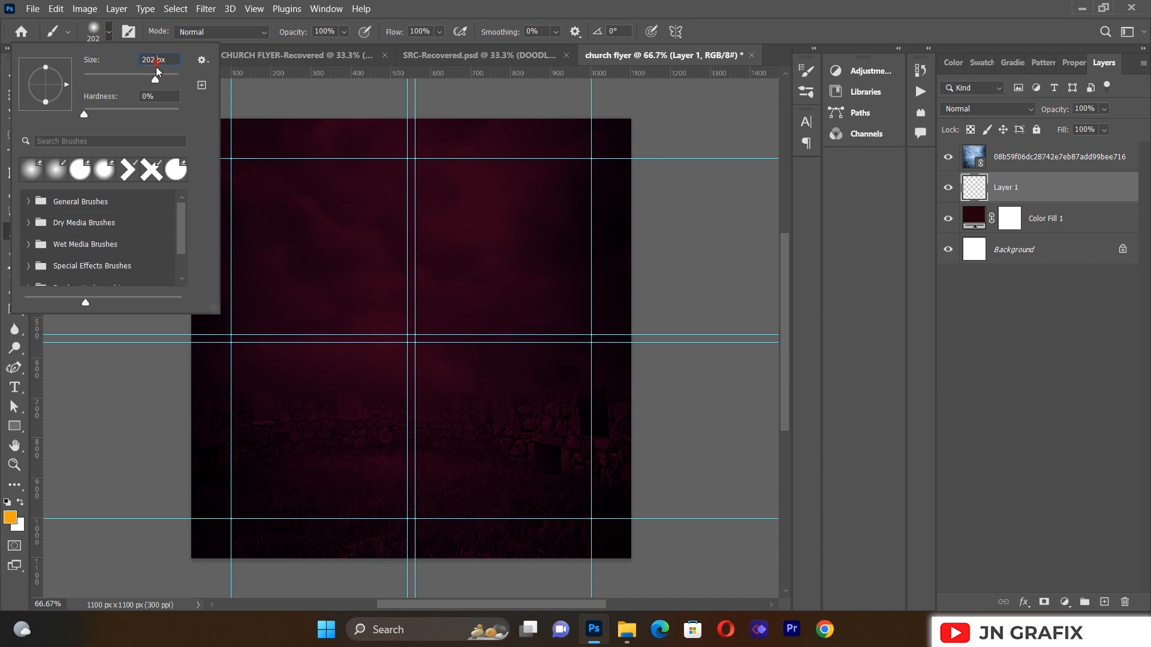
key("BackSpace")
key("BackSpace")
key("BackSpace")
key("BackSpace")
type("1000")
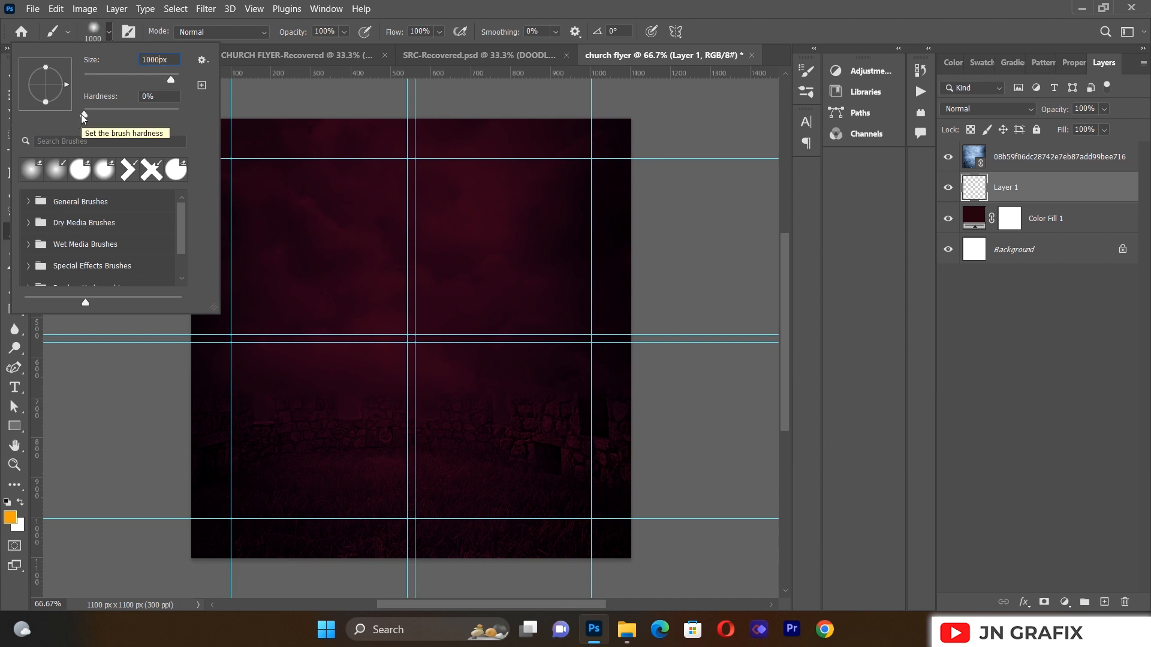
key("Tab")
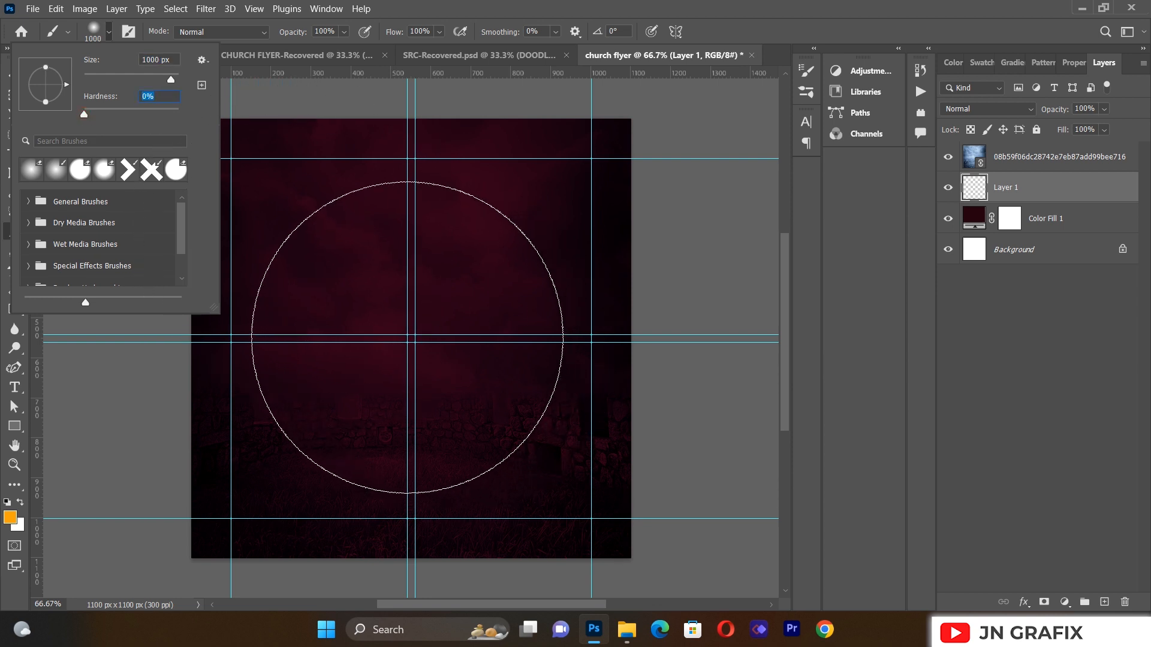
key("Return")
left_click(408, 338)
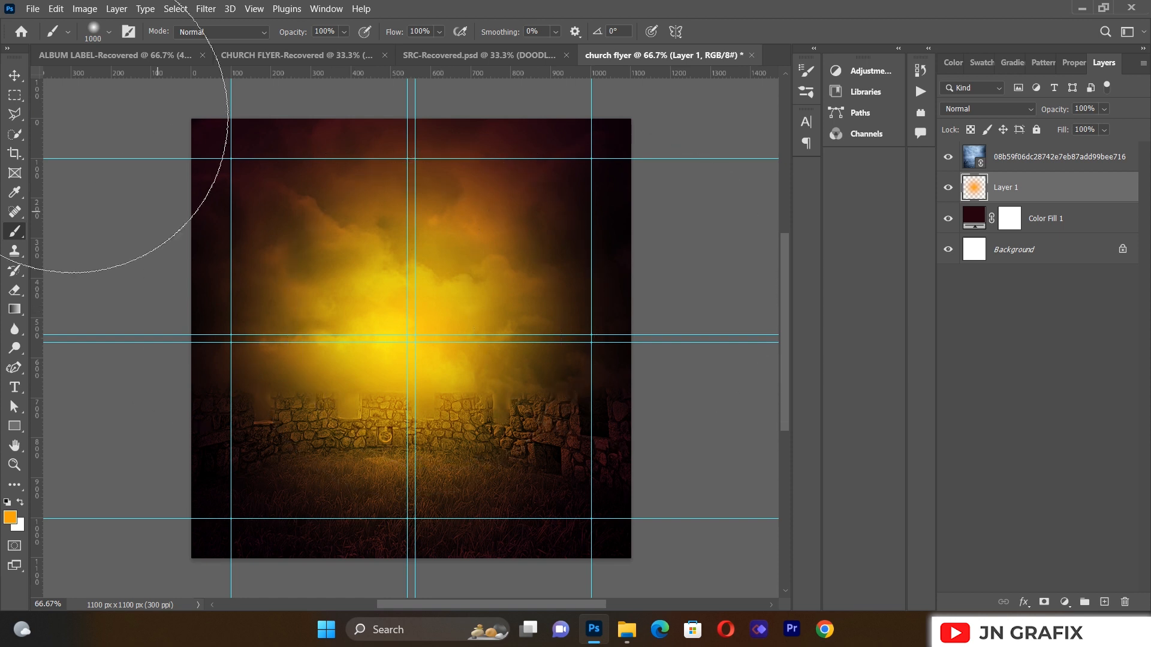
left_click(15, 75)
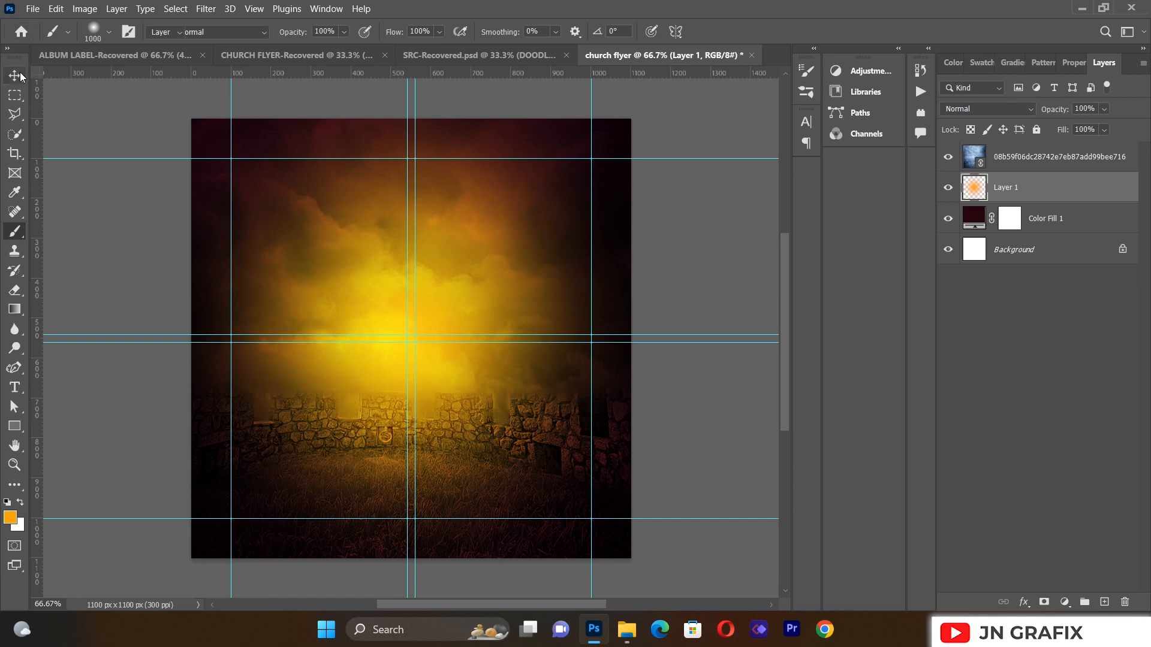
Step: Add a Hue/Saturation adjustment layer above the sky photo with Hue set to -65
left_click(486, 310)
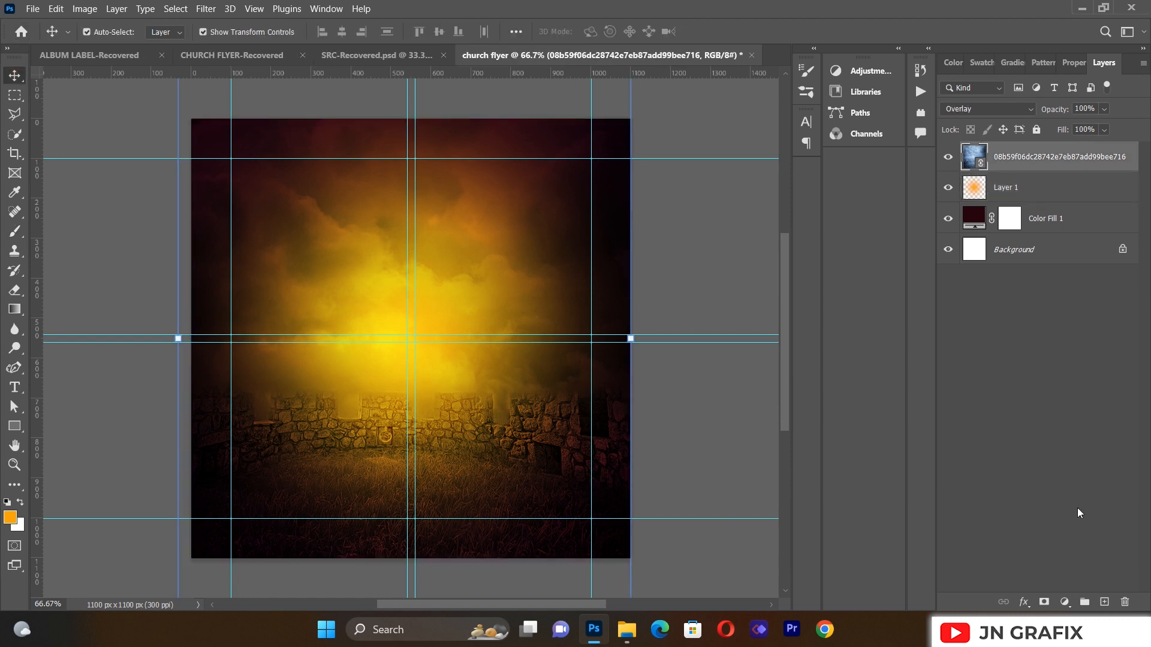
left_click(1066, 603)
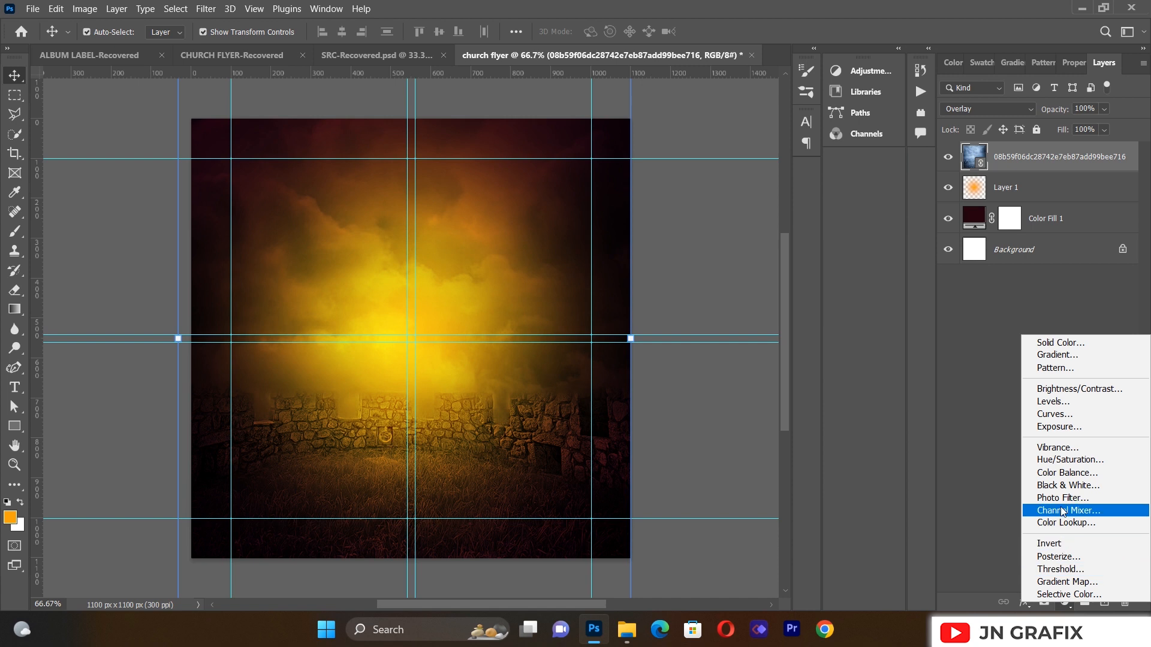
left_click(1059, 460)
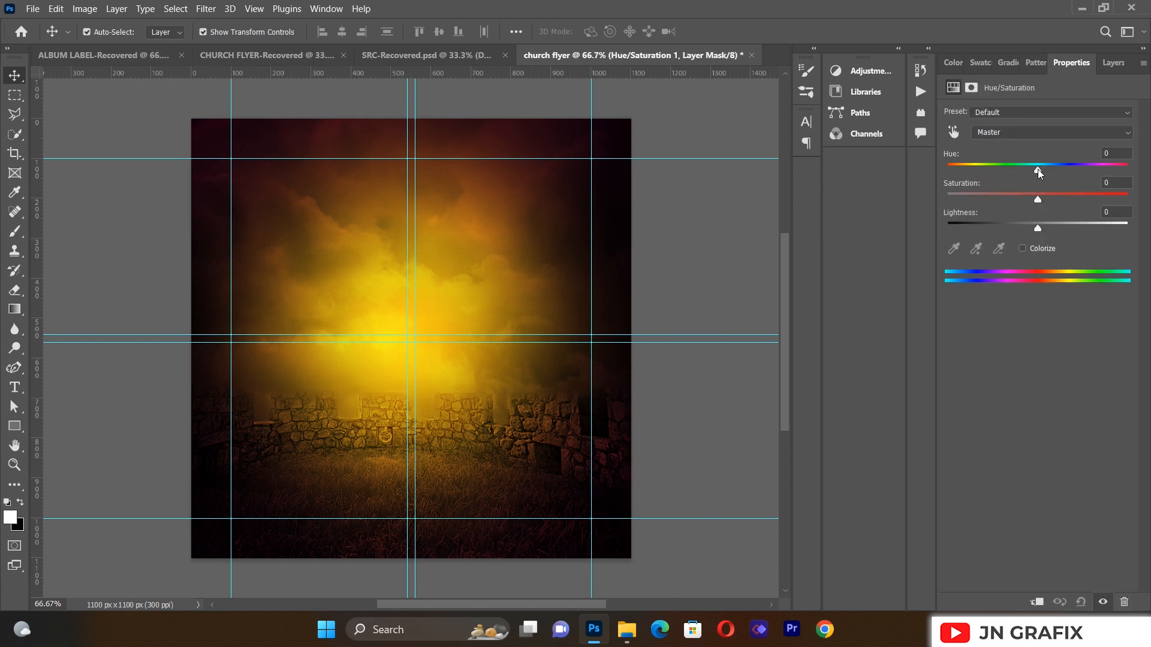
left_click_drag(1038, 173, 991, 184)
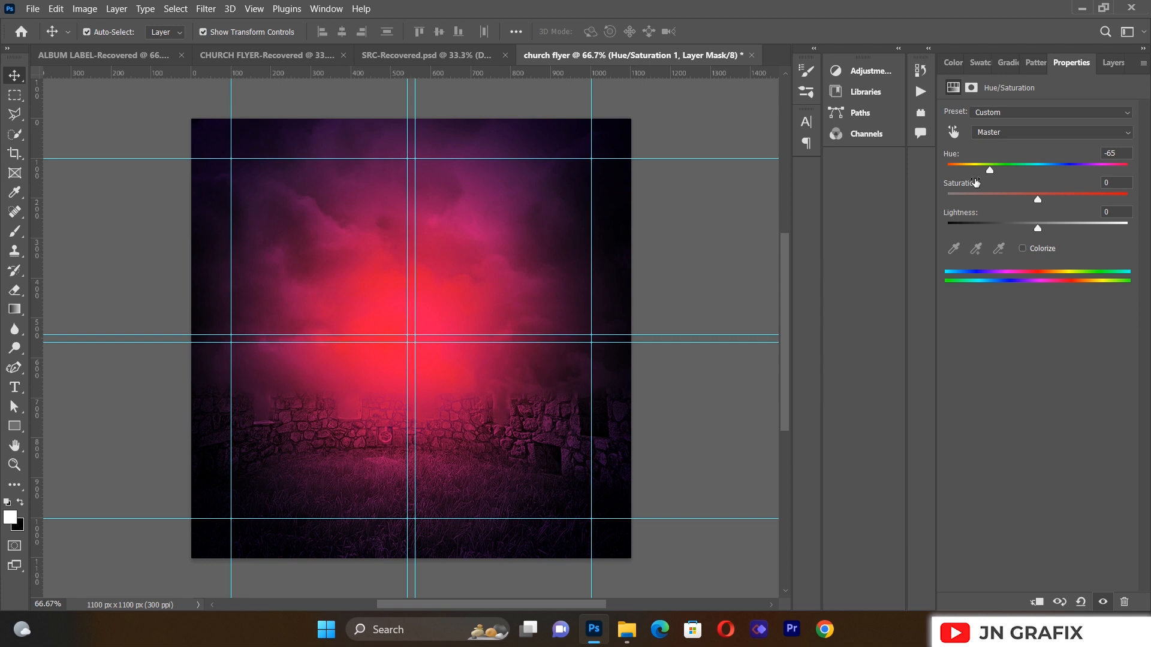
mouse_move(989, 174)
left_mouse_down()
mouse_move(966, 176)
mouse_move(1038, 175)
mouse_move(994, 178)
left_mouse_up()
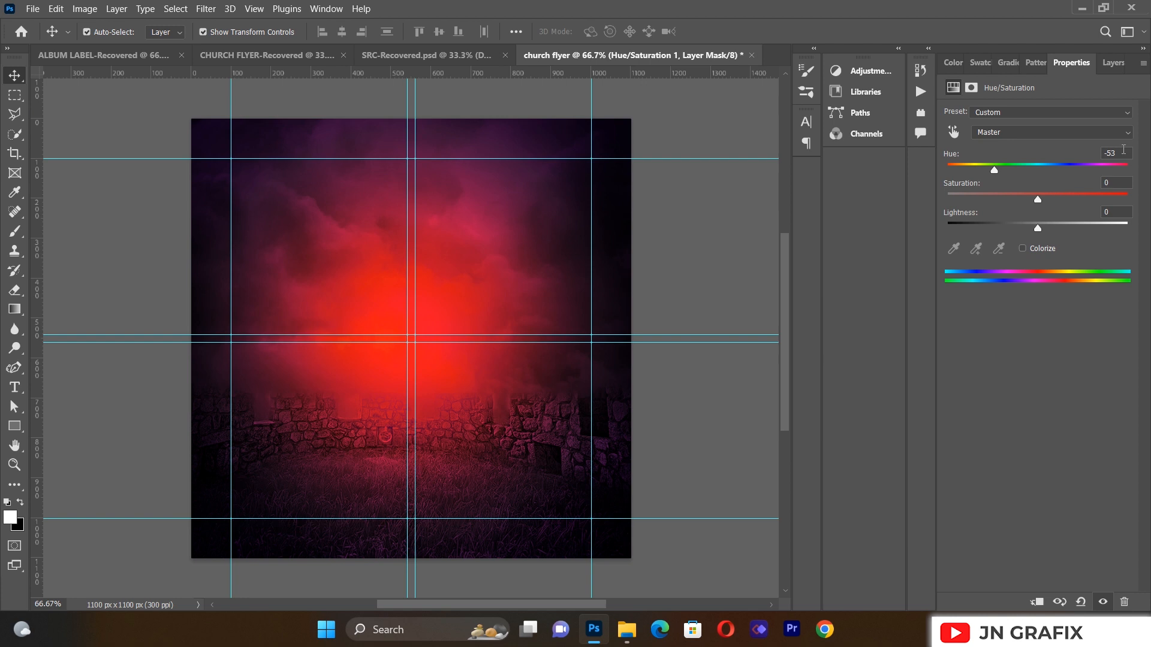
key("BackSpace")
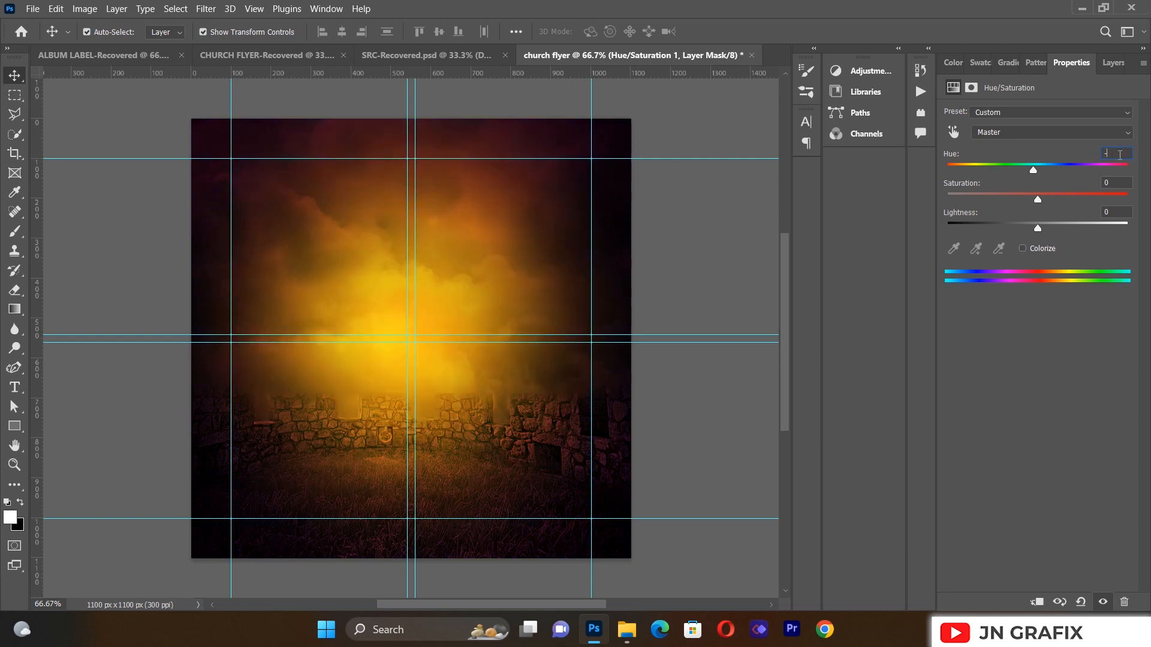
type("65")
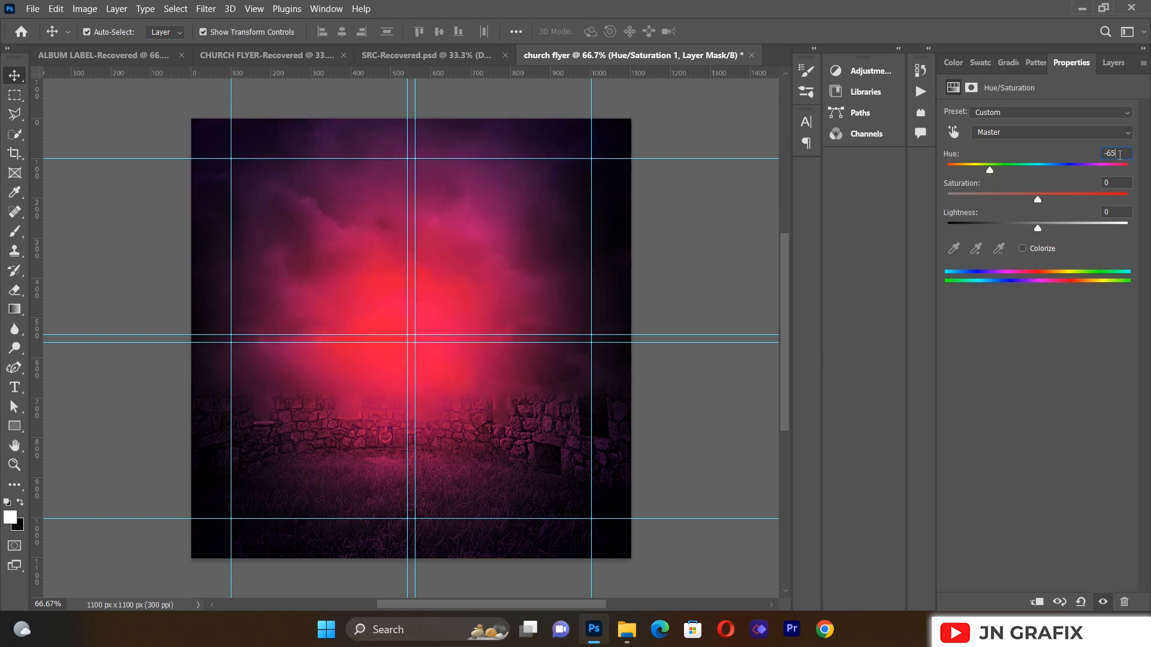
left_click(1106, 68)
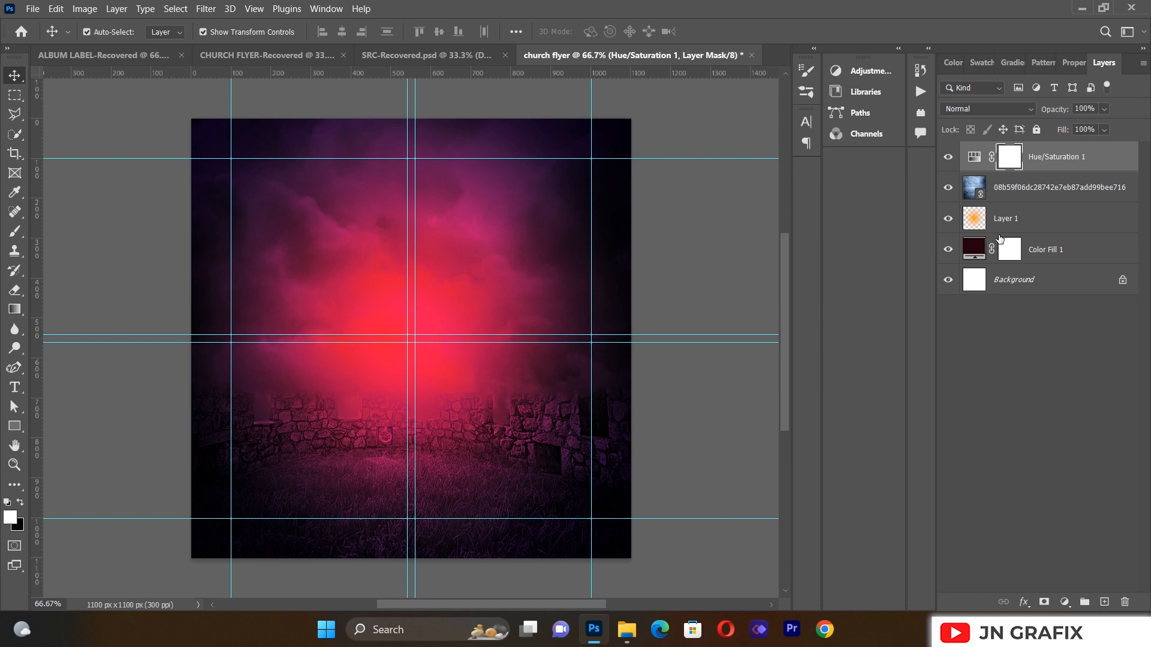
Step: Place Untitled-10.png, shrink it and move it to the lower part of the flyer
left_click(33, 8)
left_click(80, 292)
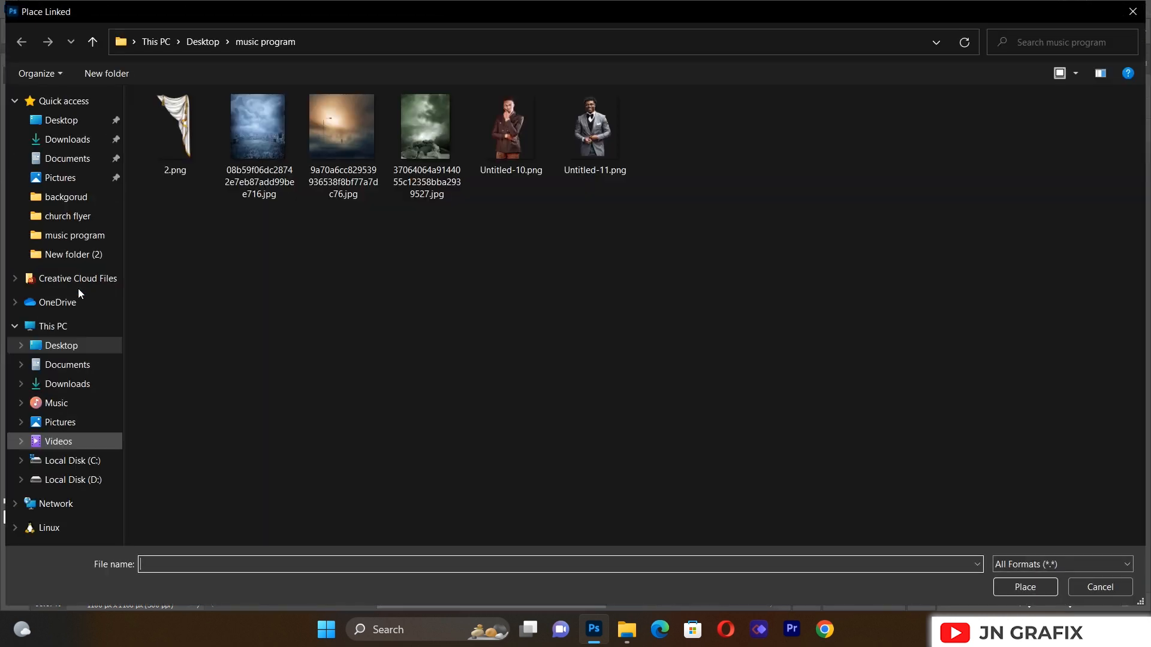
left_click(518, 160)
double_click(517, 158)
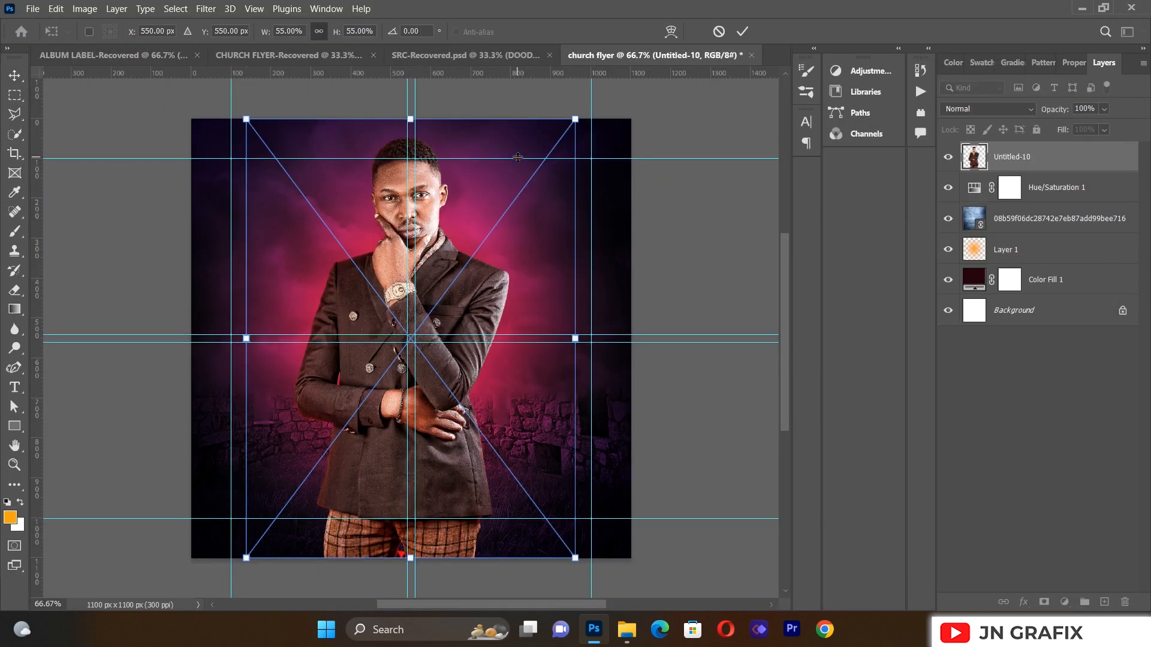
left_click_drag(576, 119, 496, 224)
left_click_drag(389, 387, 429, 423)
left_click(134, 360)
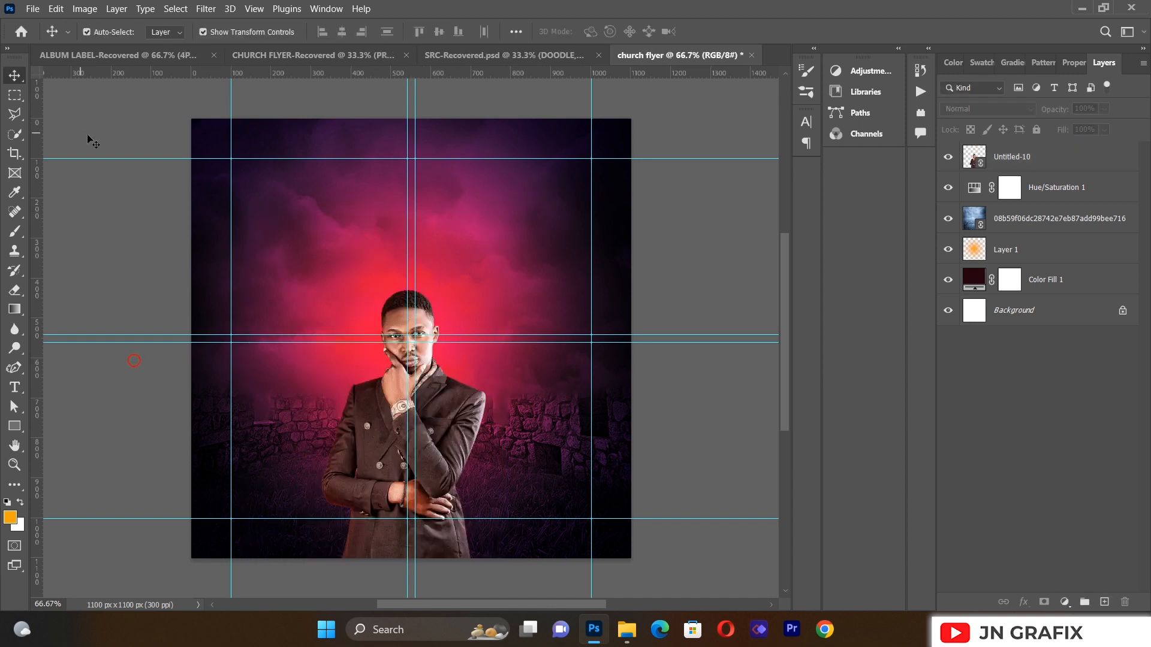
Step: Place Untitled-11.png, shrink it and position it lower on the flyer
left_click(32, 13)
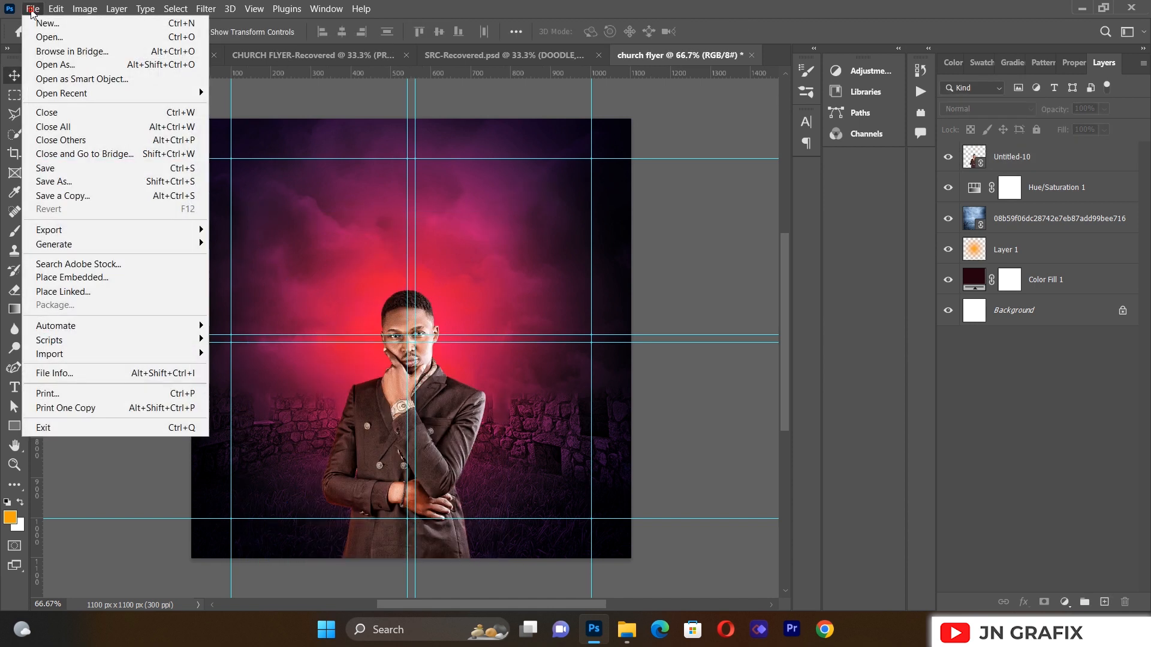
left_click(94, 291)
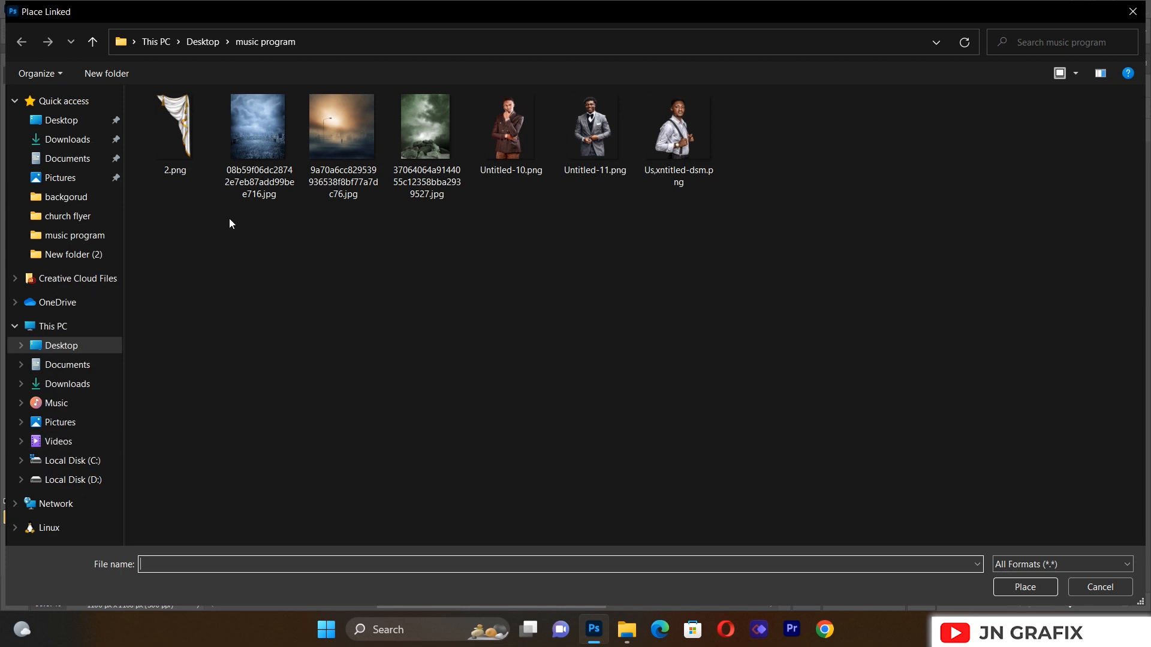
double_click(610, 143)
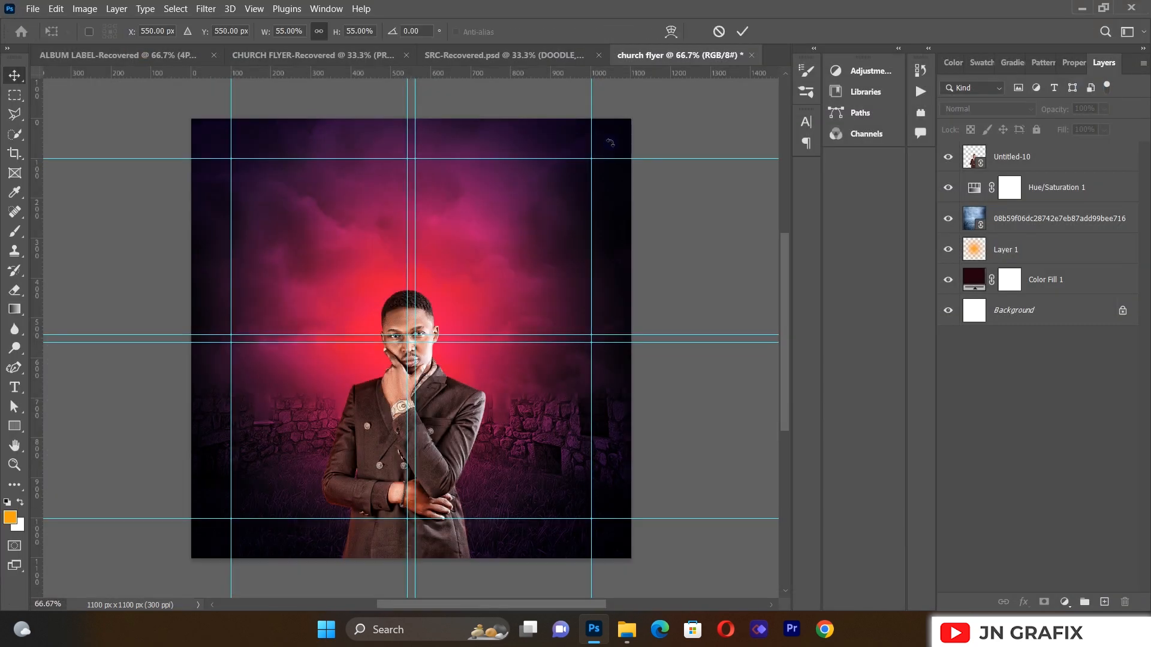
left_click_drag(572, 121, 472, 246)
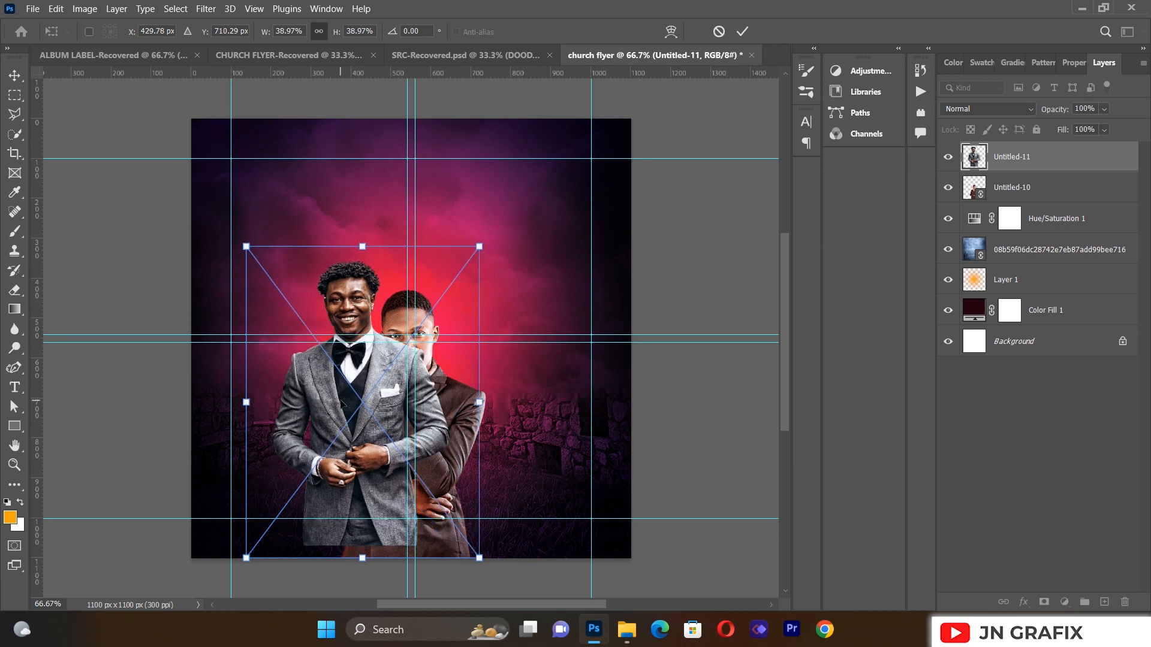
left_click_drag(340, 401, 335, 443)
left_click(103, 190)
left_click(14, 76)
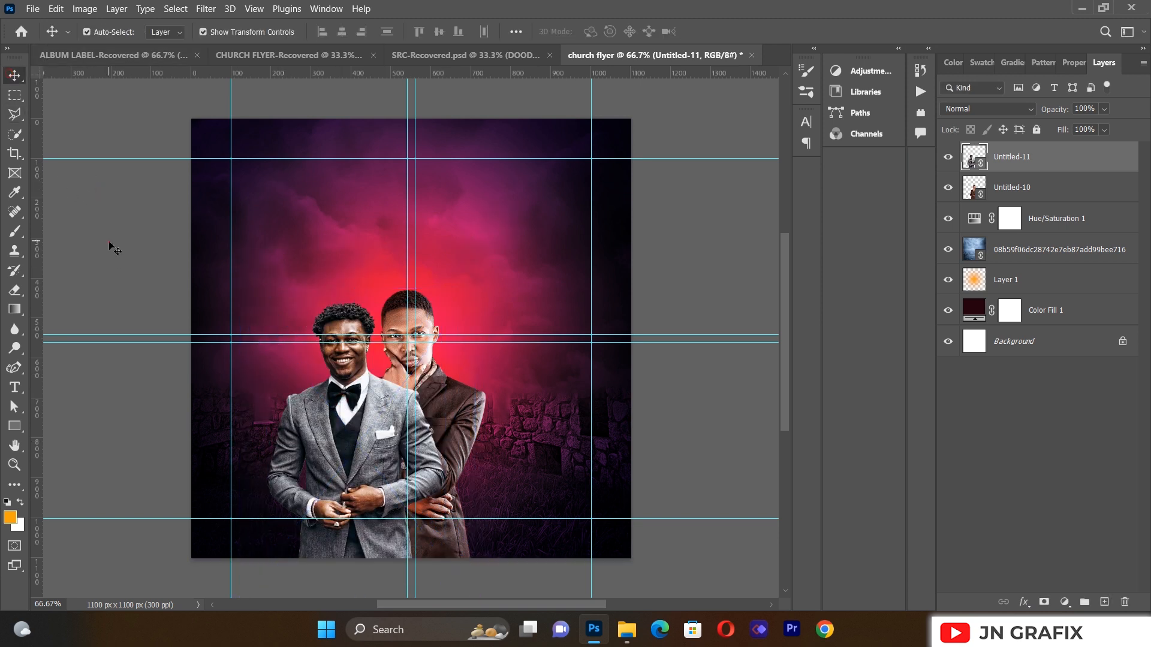
Step: Move the Untitled-11 layer below Untitled-10 so the brown-suited man stands in front
left_click_drag(1027, 160, 1028, 211)
left_click(718, 261)
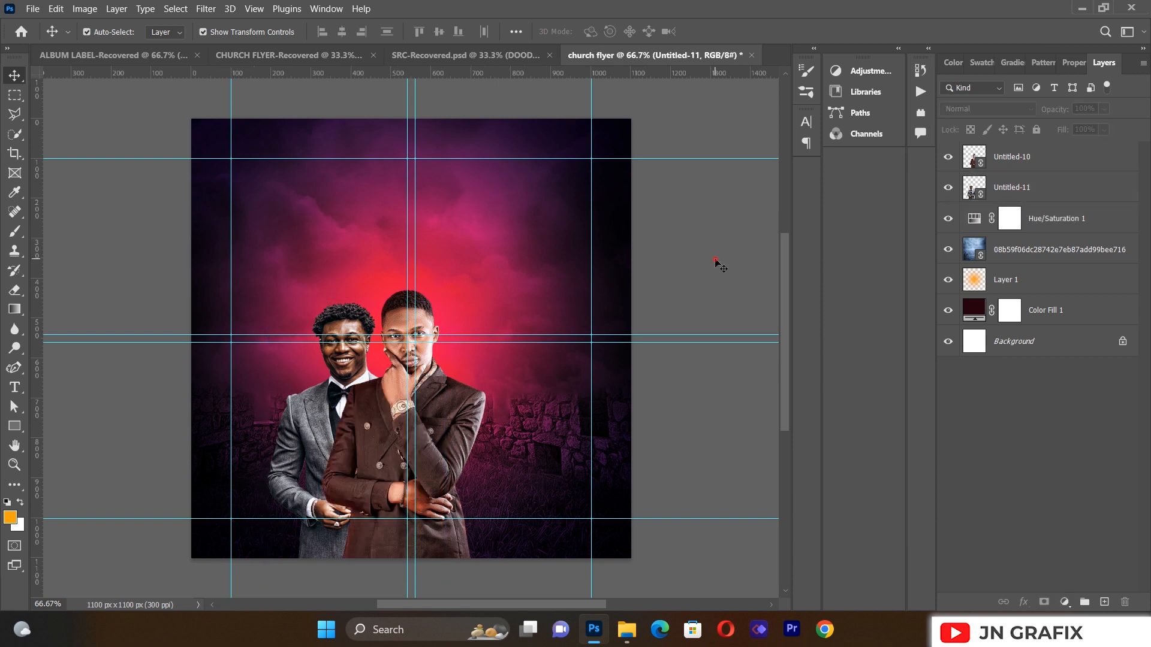
left_click(990, 197)
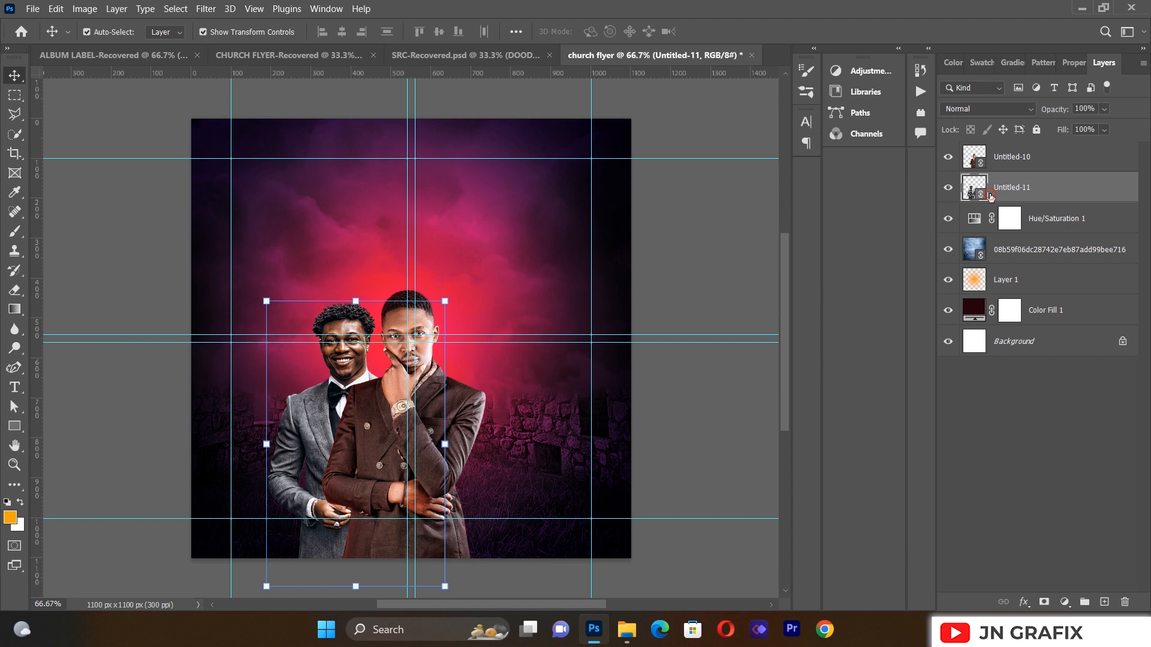
left_click(33, 8)
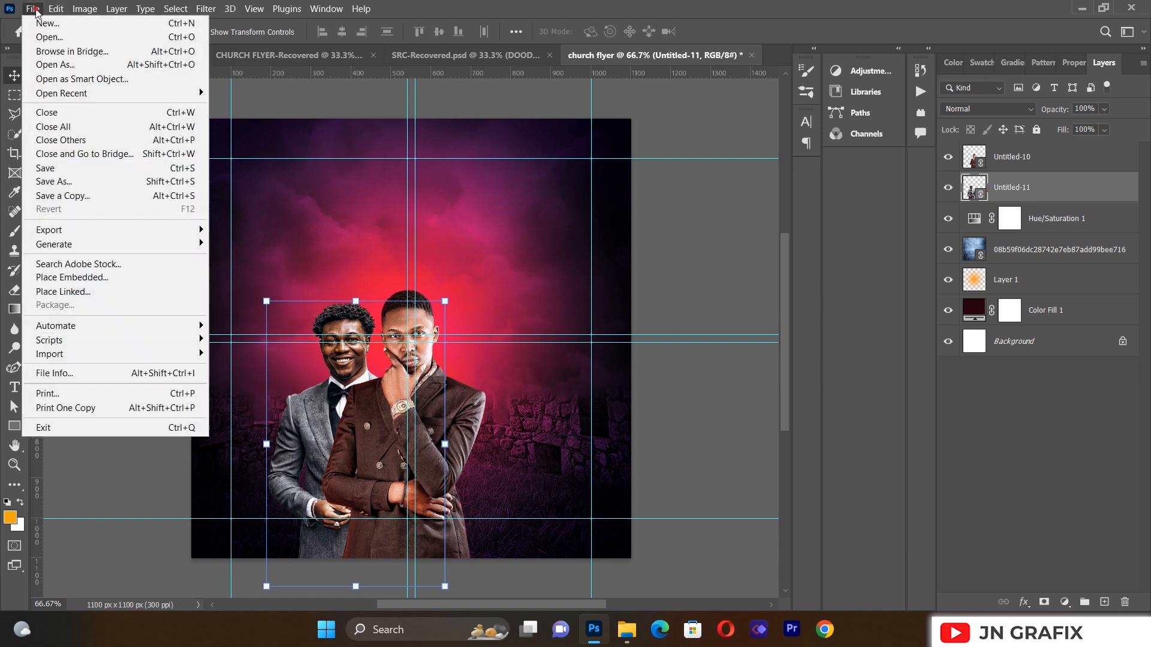
Step: Place the third minister photo, shrinking it and positioning it at the lower right
left_click(95, 293)
double_click(667, 142)
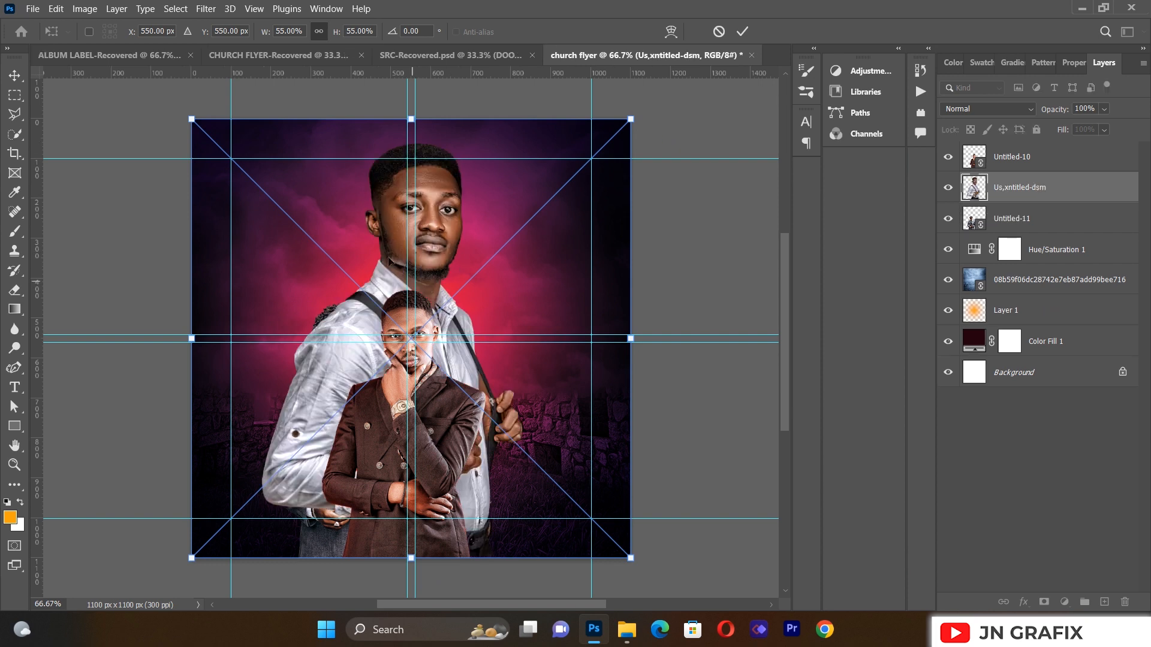
left_click_drag(399, 223, 491, 292)
left_click_drag(724, 186, 554, 374)
left_click_drag(483, 467, 538, 407)
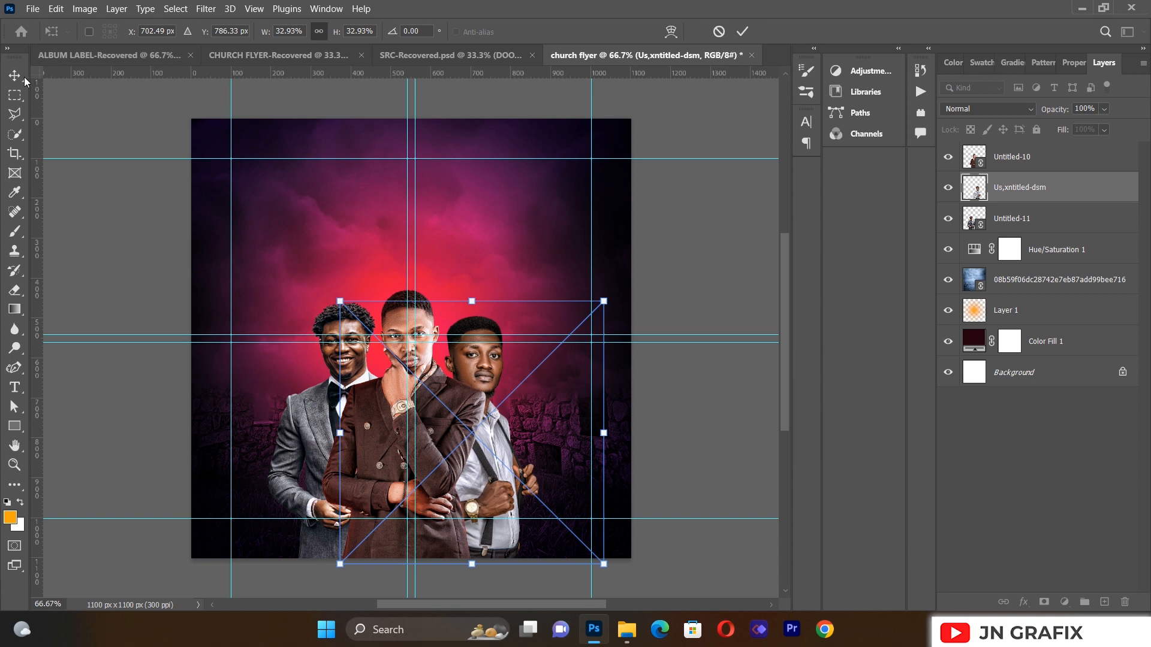
key("Return")
Step: Nudge the left, centre and right ministers into a row along the bottom
left_click_drag(320, 436, 305, 442)
left_click_drag(440, 424, 483, 421)
left_click(198, 424)
left_click_drag(417, 443, 424, 453)
left_click(132, 431)
left_click_drag(318, 431, 316, 436)
left_click_drag(493, 405, 502, 414)
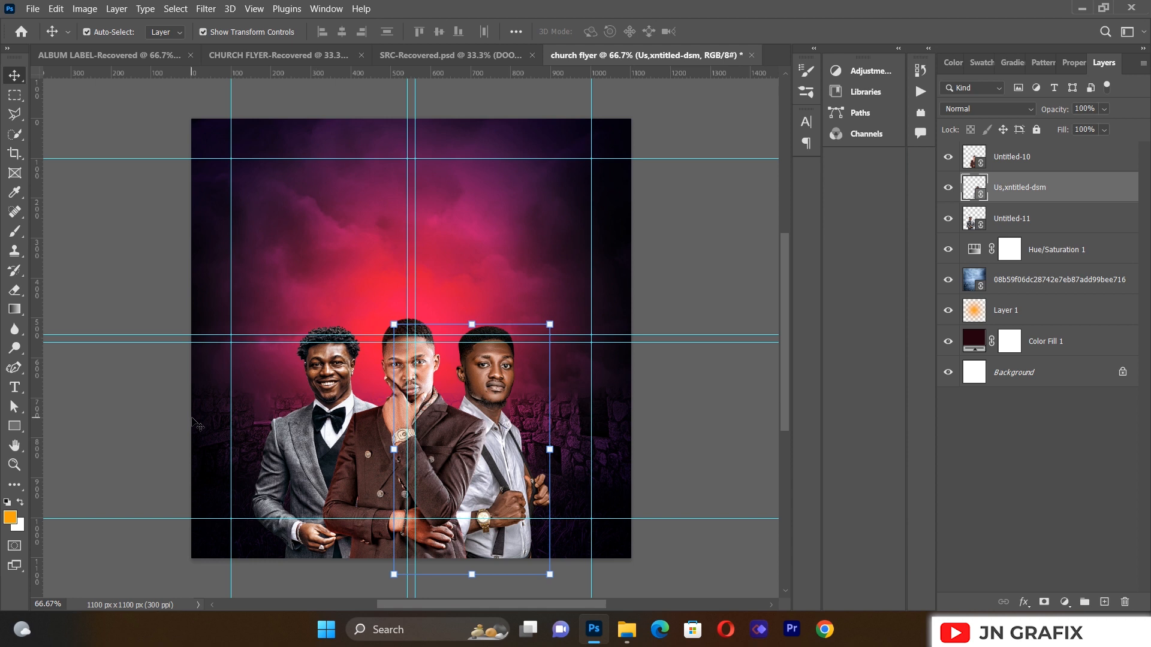
left_click(395, 462)
Step: Shrink the right minister slightly and shift it right and down
left_click(501, 387)
key("ctrl+t")
left_click_drag(546, 321, 550, 339)
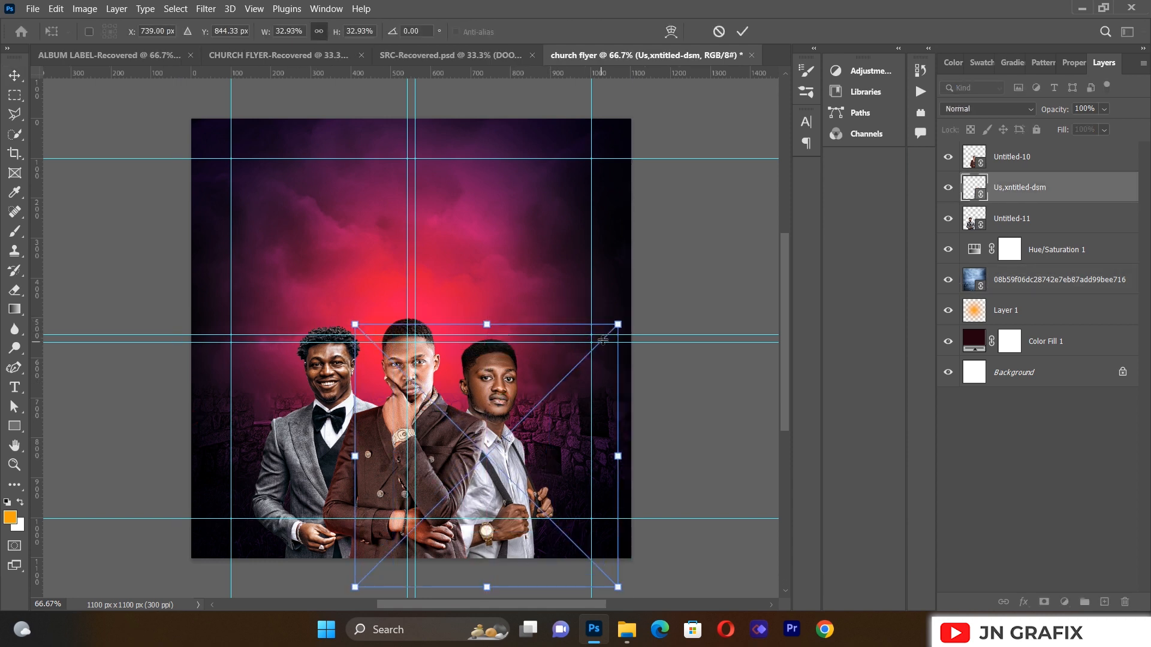
left_click_drag(618, 324, 604, 340)
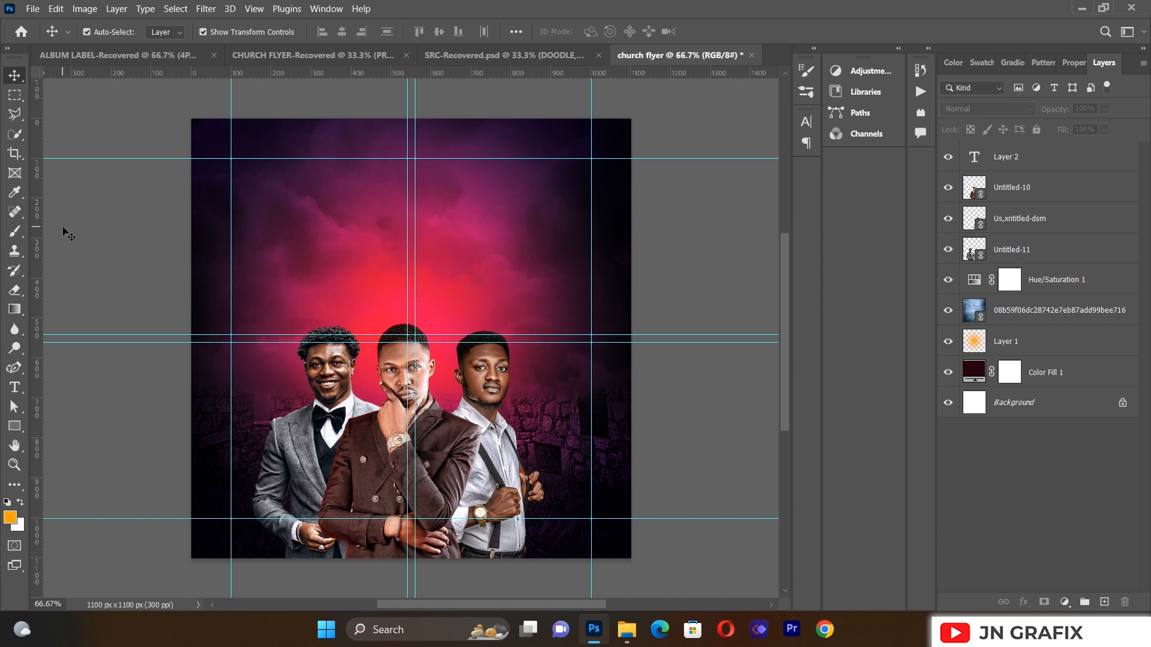
Step: Type REVIVAL in a paragraph text box above the ministers and colour it white
left_click(14, 388)
left_click_drag(251, 171, 583, 321)
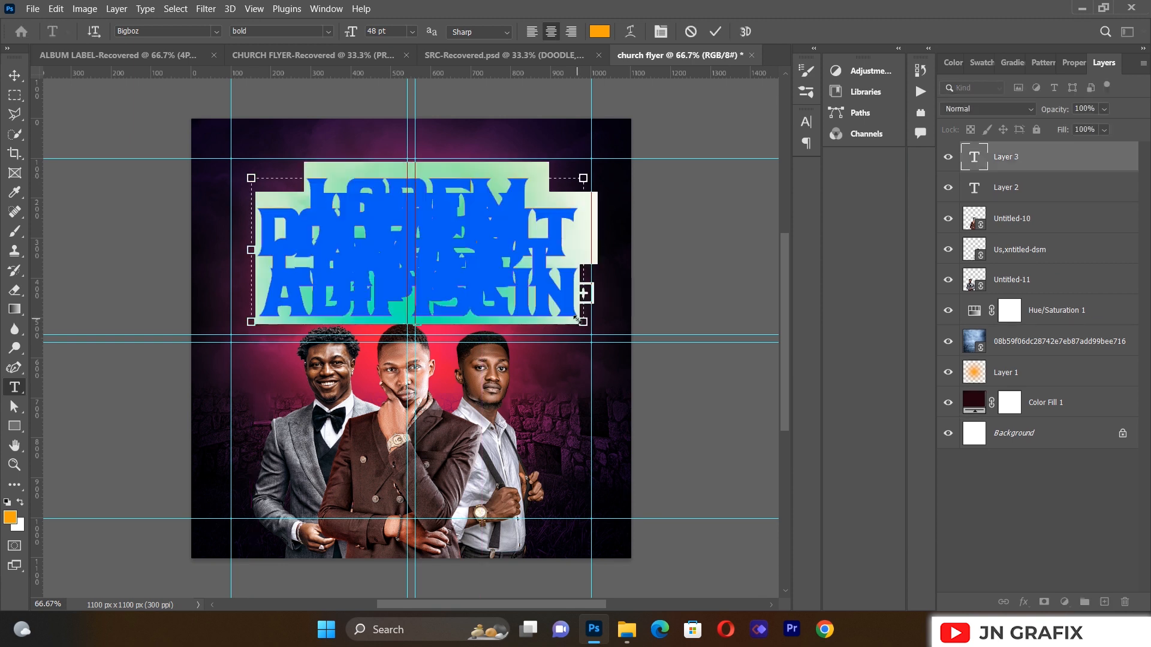
key("BackSpace")
type("RE ")
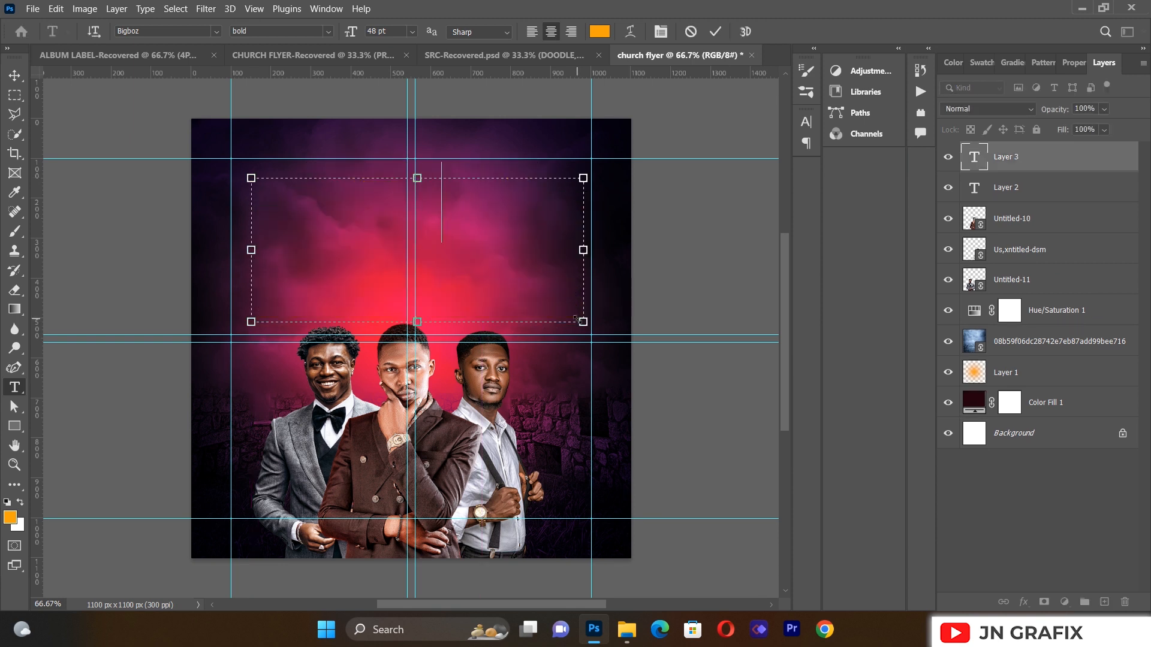
type("V")
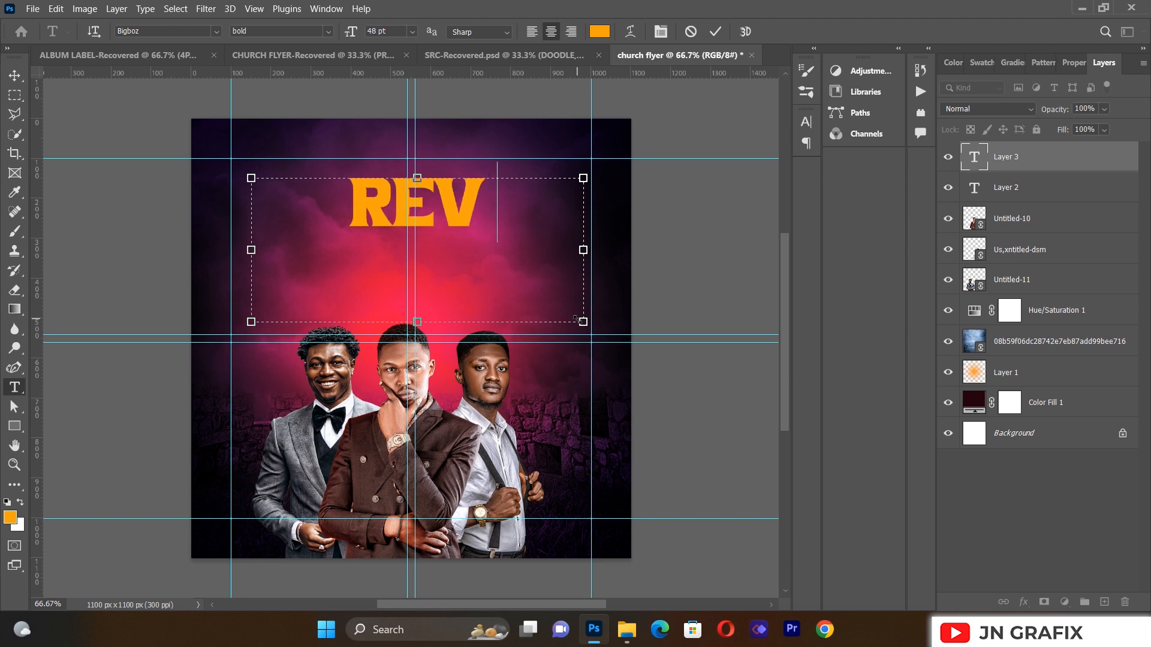
type("IV")
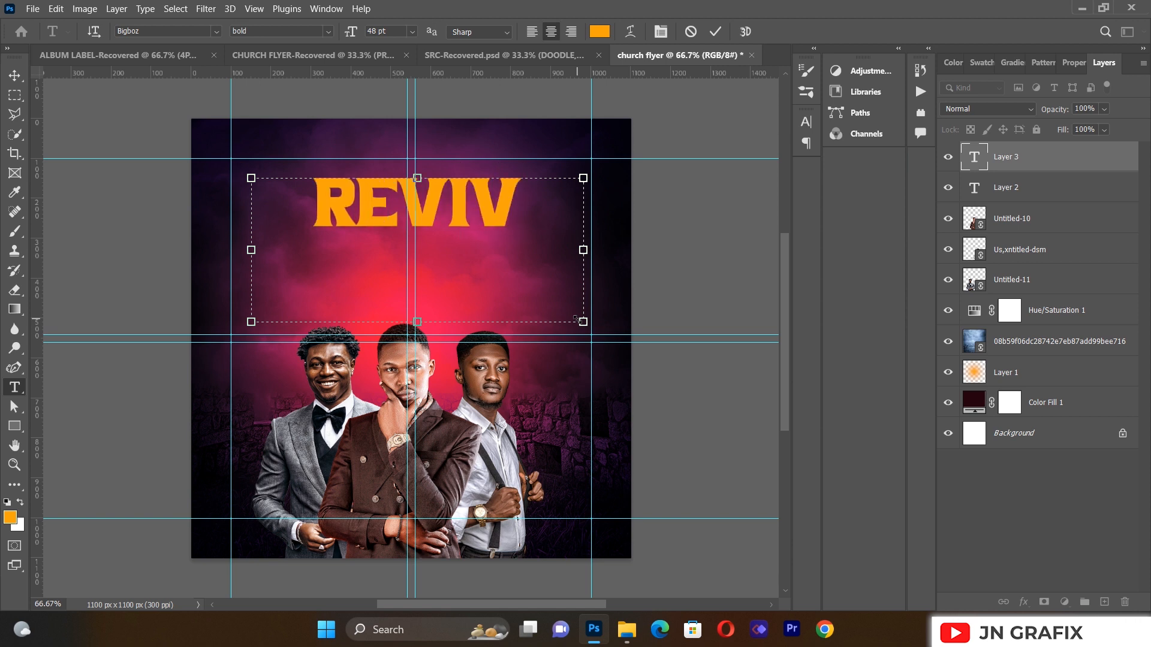
type("AL")
key("ctrl+a")
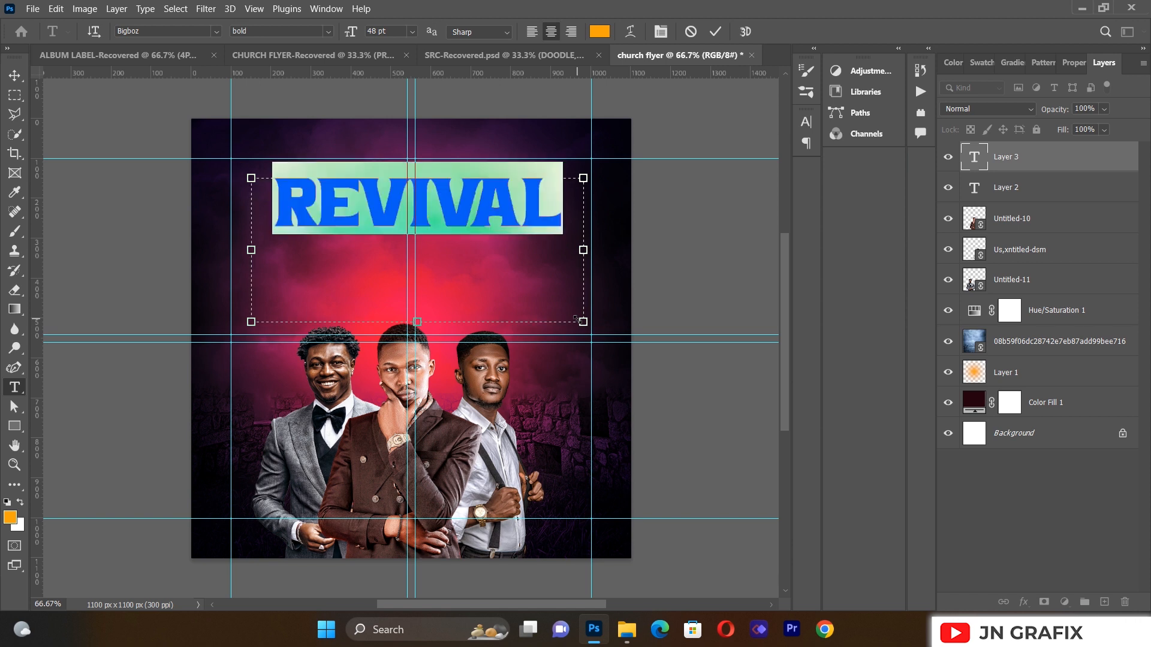
left_click(599, 31)
left_click_drag(791, 213, 755, 175)
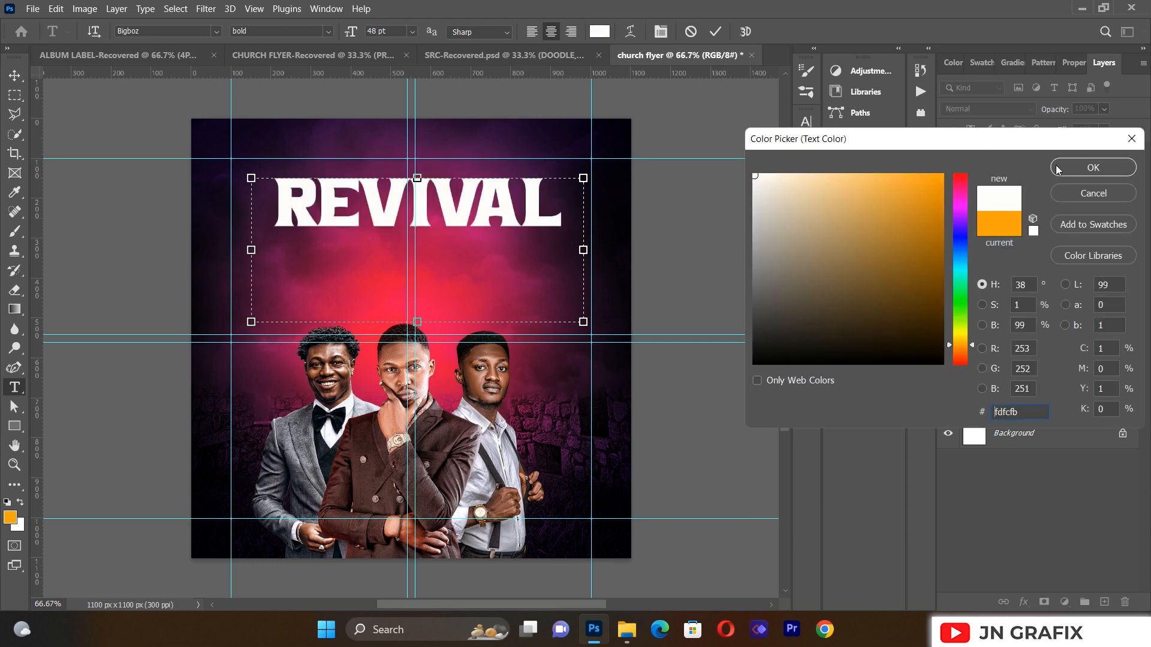
left_click(1092, 167)
left_click(329, 32)
left_click(328, 32)
left_click(14, 75)
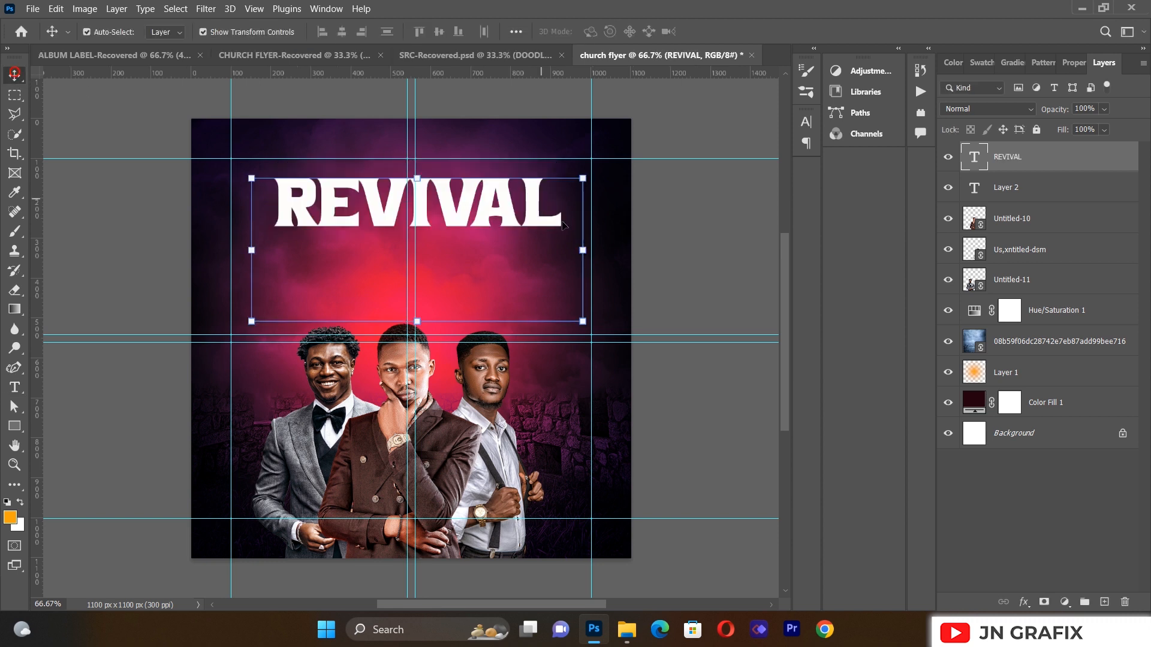
Step: Scale REVIVAL down, move it just above the ministers' heads, and duplicate the layer
left_click_drag(589, 320, 495, 284)
left_click_drag(440, 186, 476, 258)
left_click(14, 75)
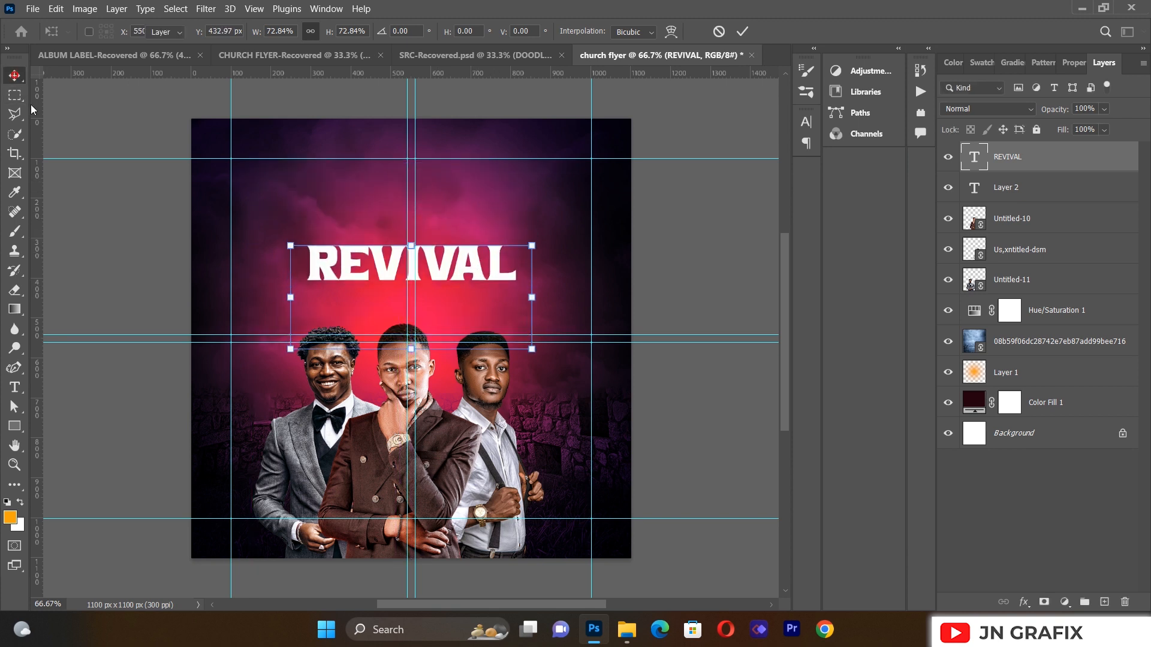
left_click(353, 271)
key("ctrl+j")
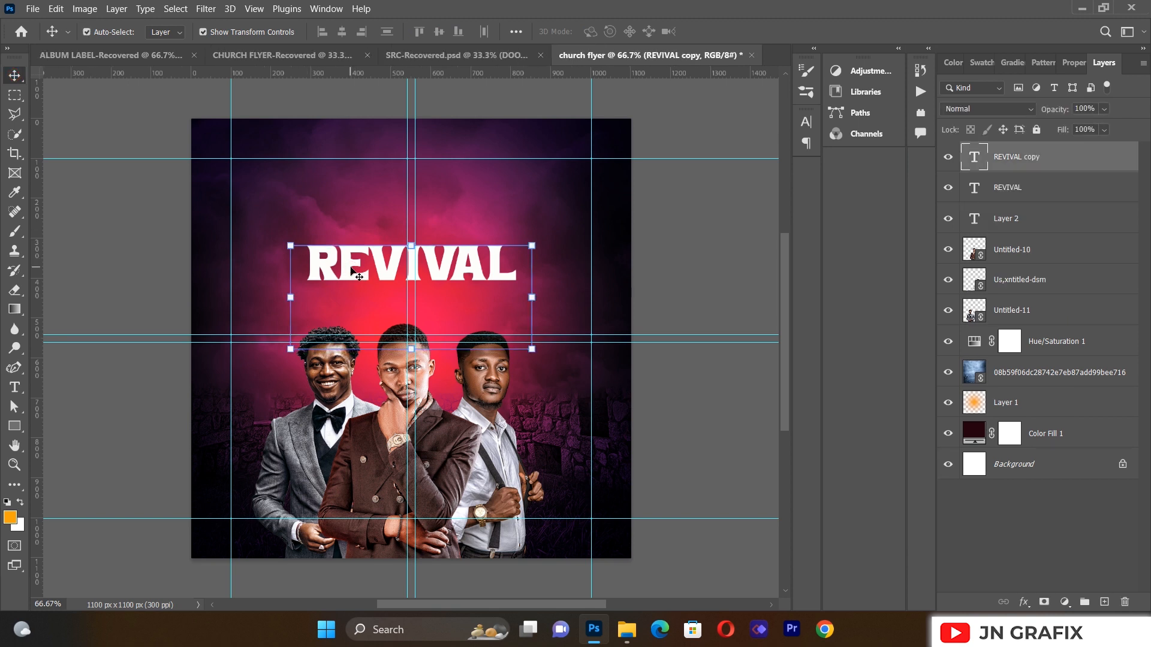
Step: Move the REVIVAL copy above the original and change its text to SOUND
left_click_drag(356, 275, 348, 224)
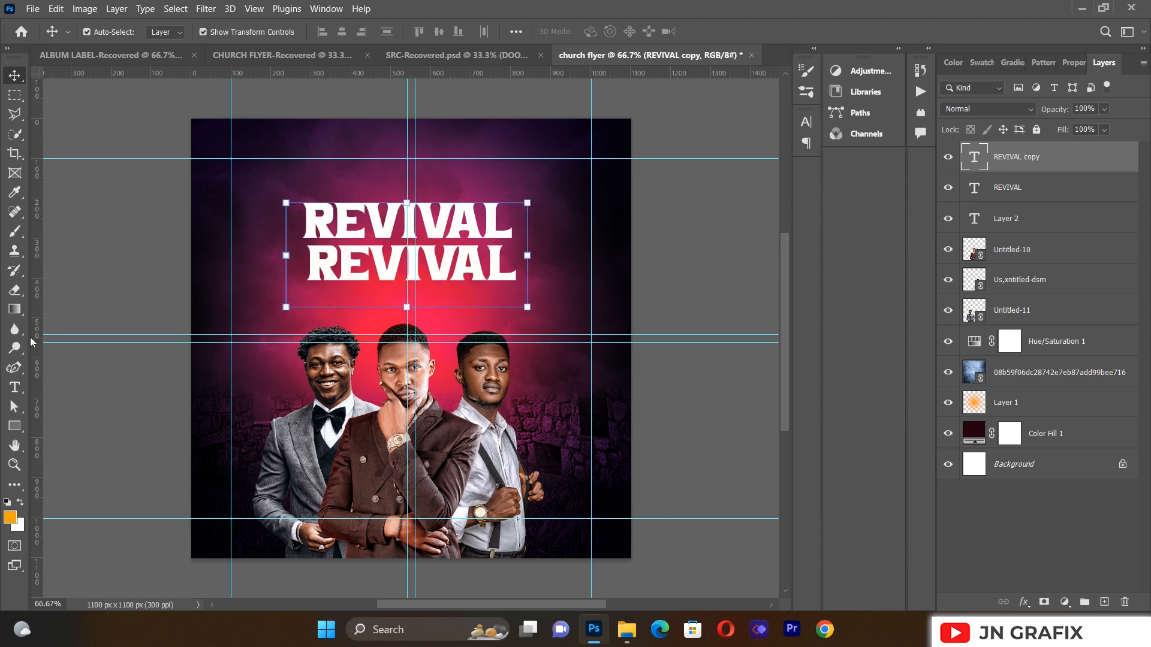
left_click(23, 391)
left_click(444, 220)
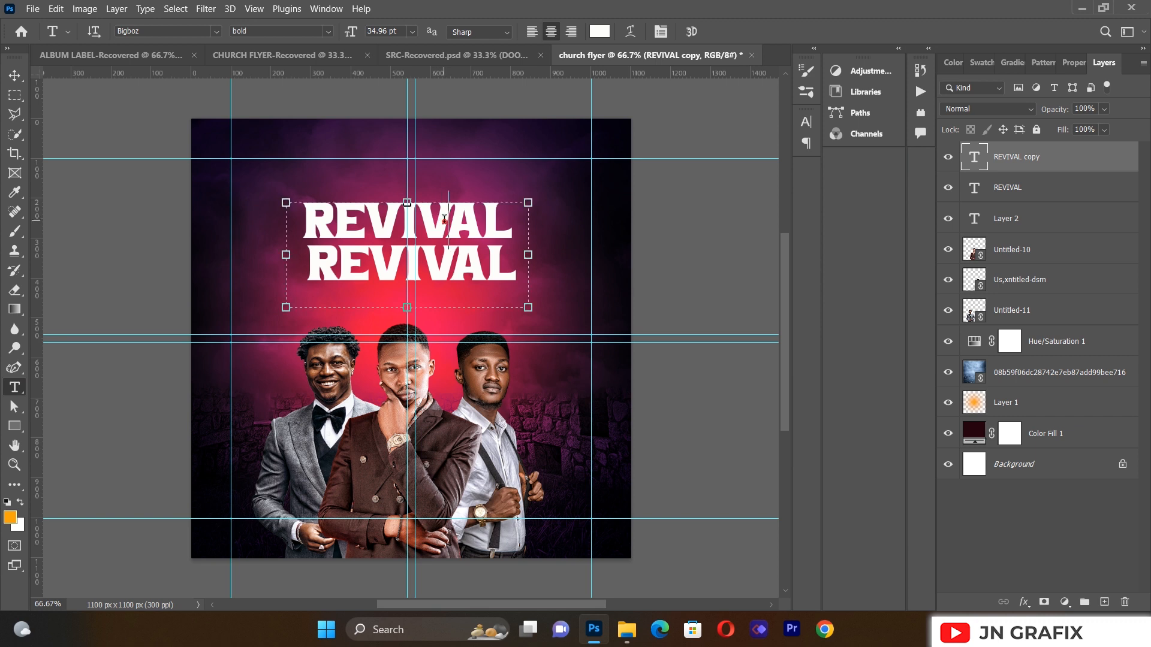
key("ctrl+a")
key("BackSpace")
type("SOUNF")
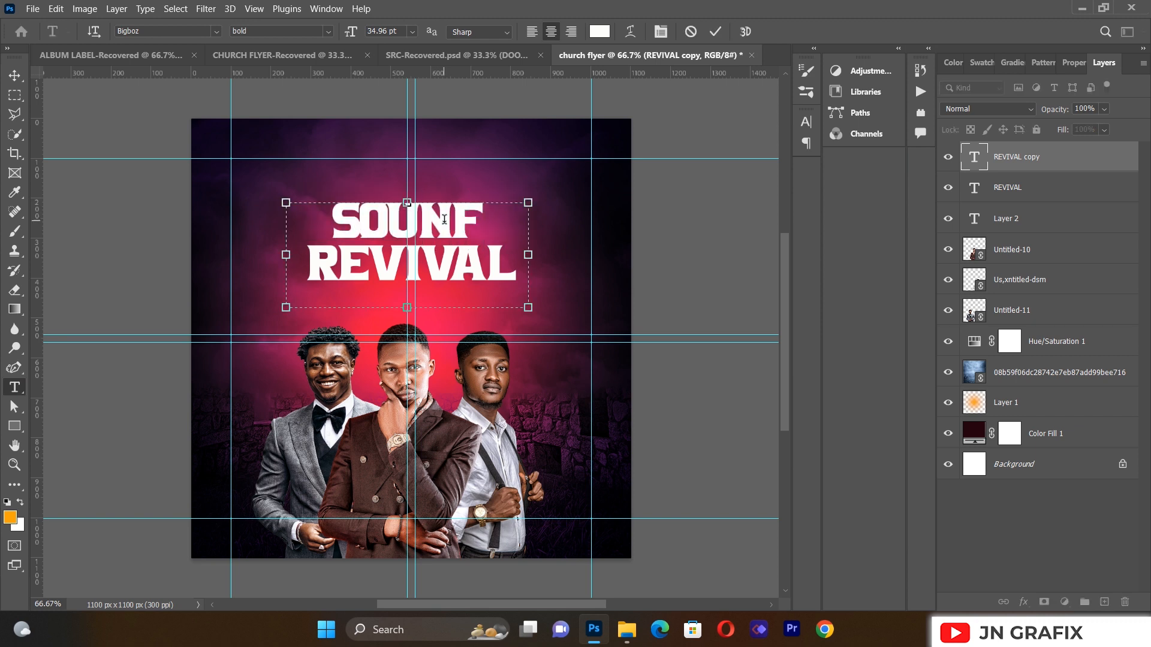
key("BackSpace")
type("D")
double_click(444, 224)
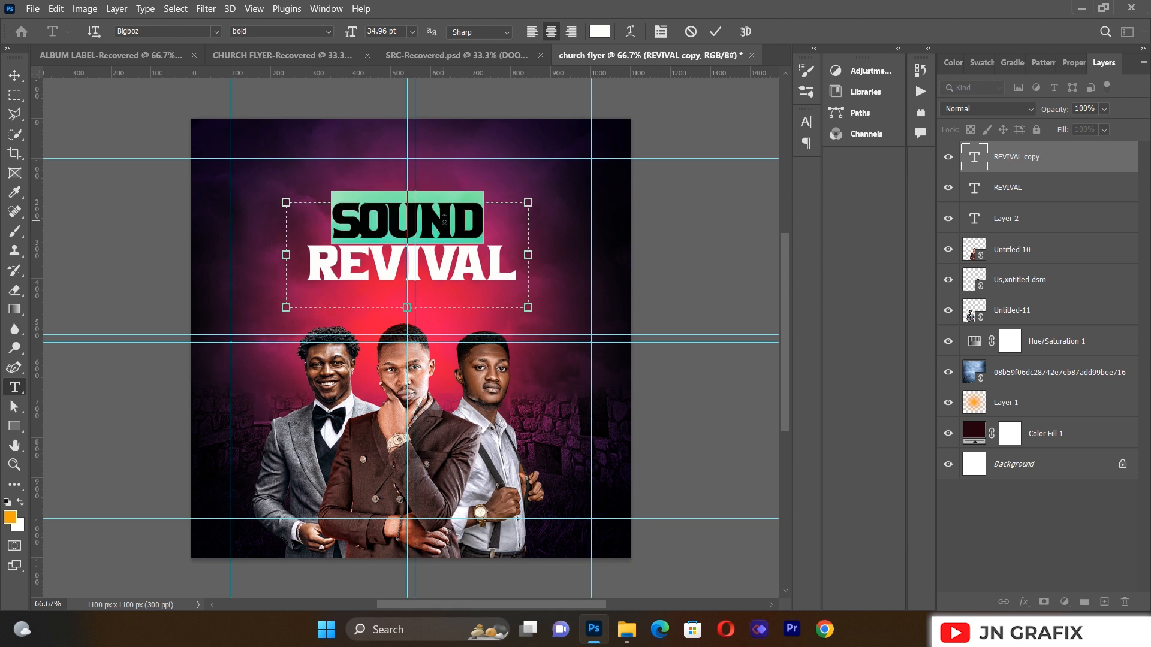
left_click(15, 75)
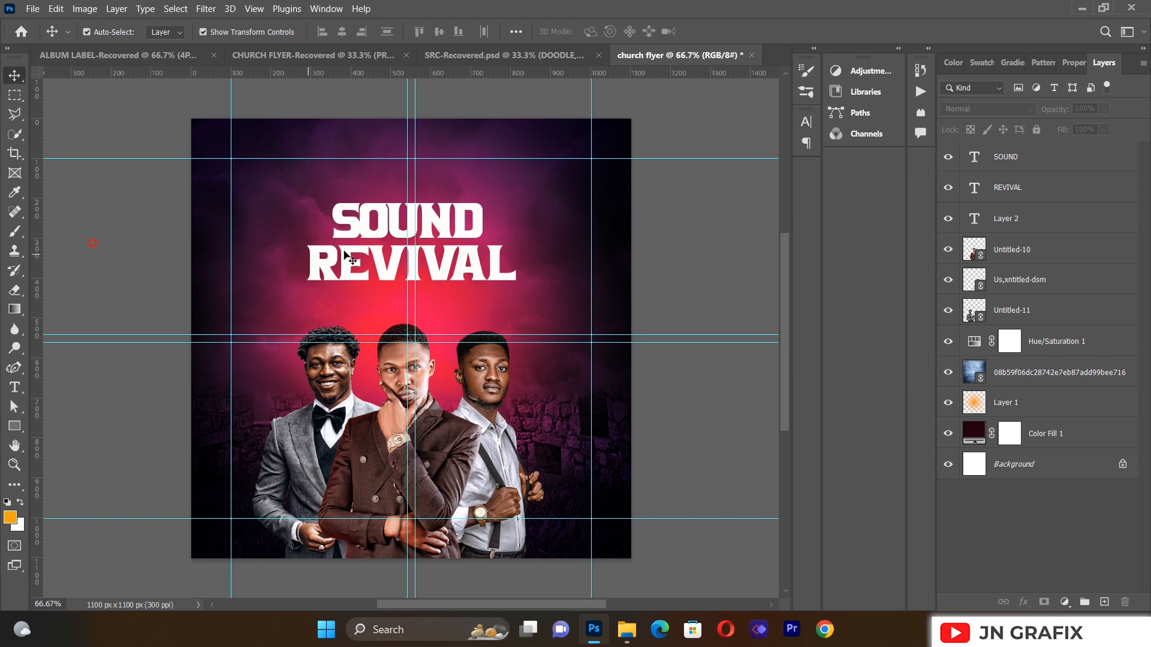
Step: Nudge SOUND up and REVIVAL closer beneath it
left_click_drag(431, 218, 430, 212)
left_click(178, 282)
left_click_drag(472, 269, 470, 262)
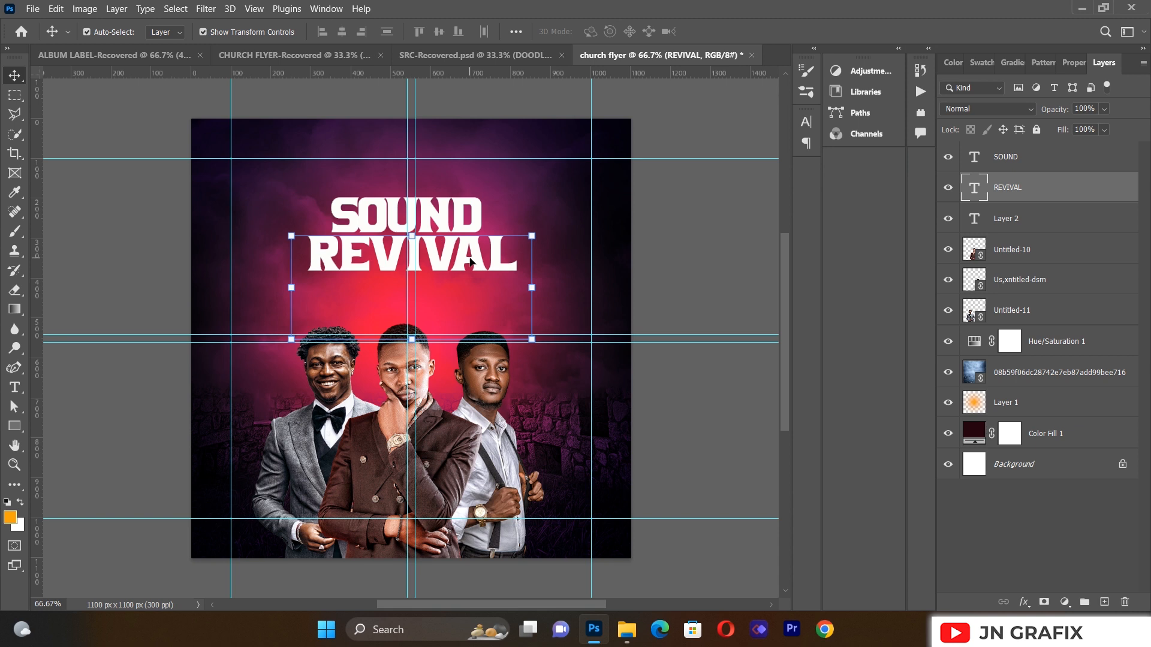
left_click(156, 265)
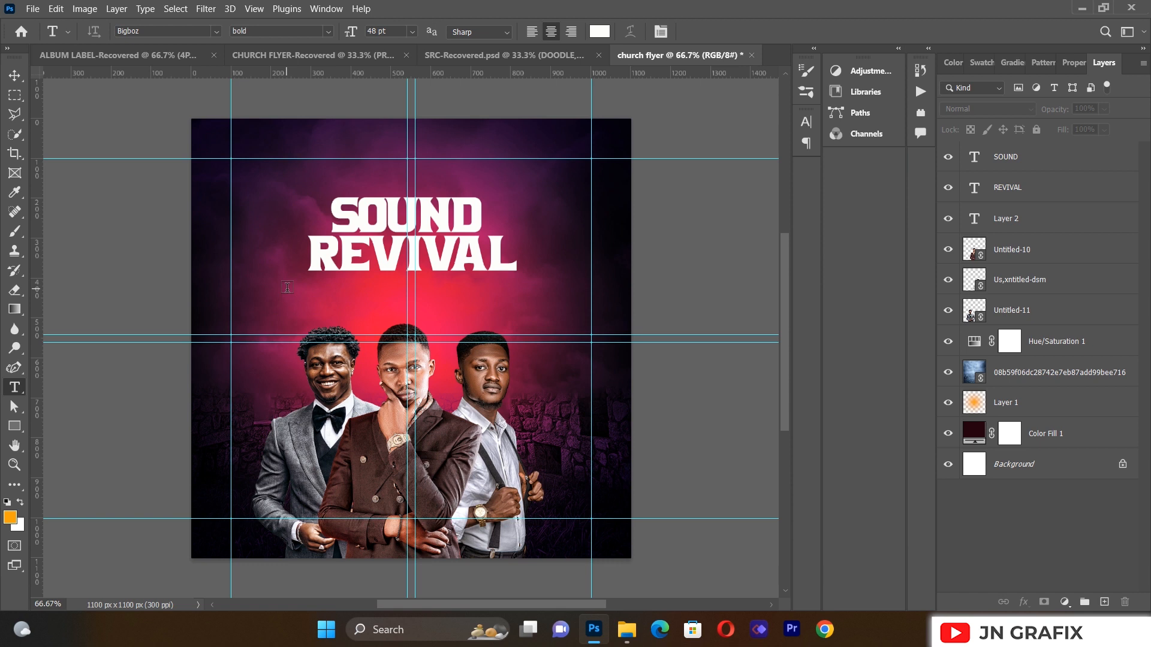
Step: Draw a Roboto text box under REVIVAL and type 'A NIGHT OF RESTOR' into it
left_click_drag(252, 264, 589, 336)
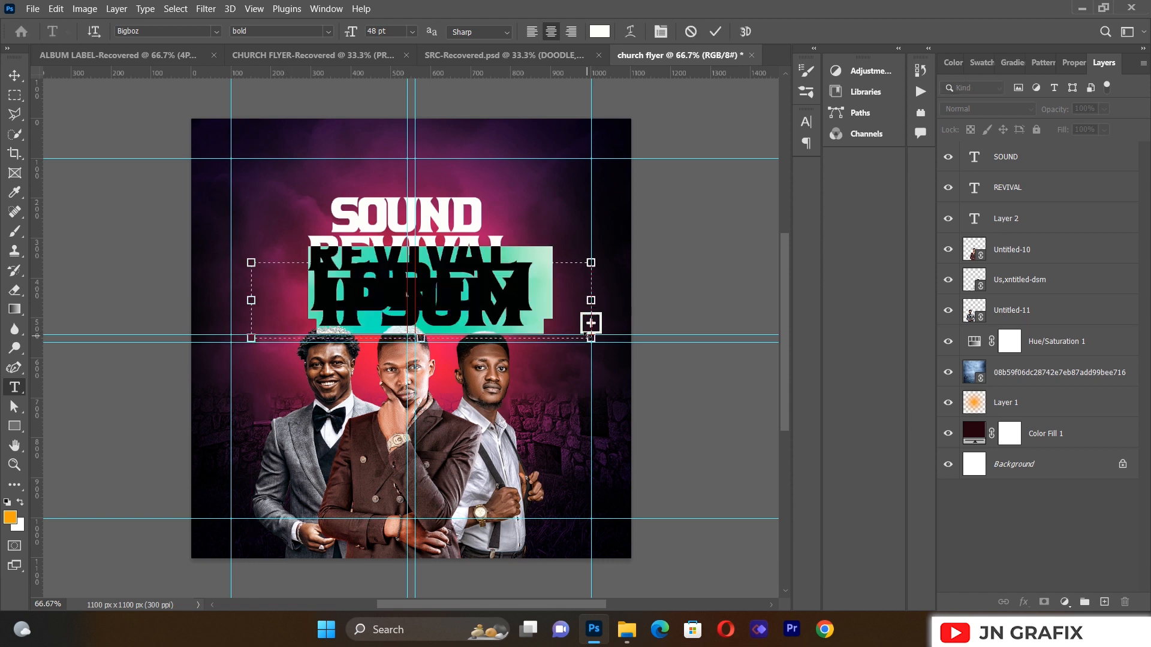
key("BackSpace")
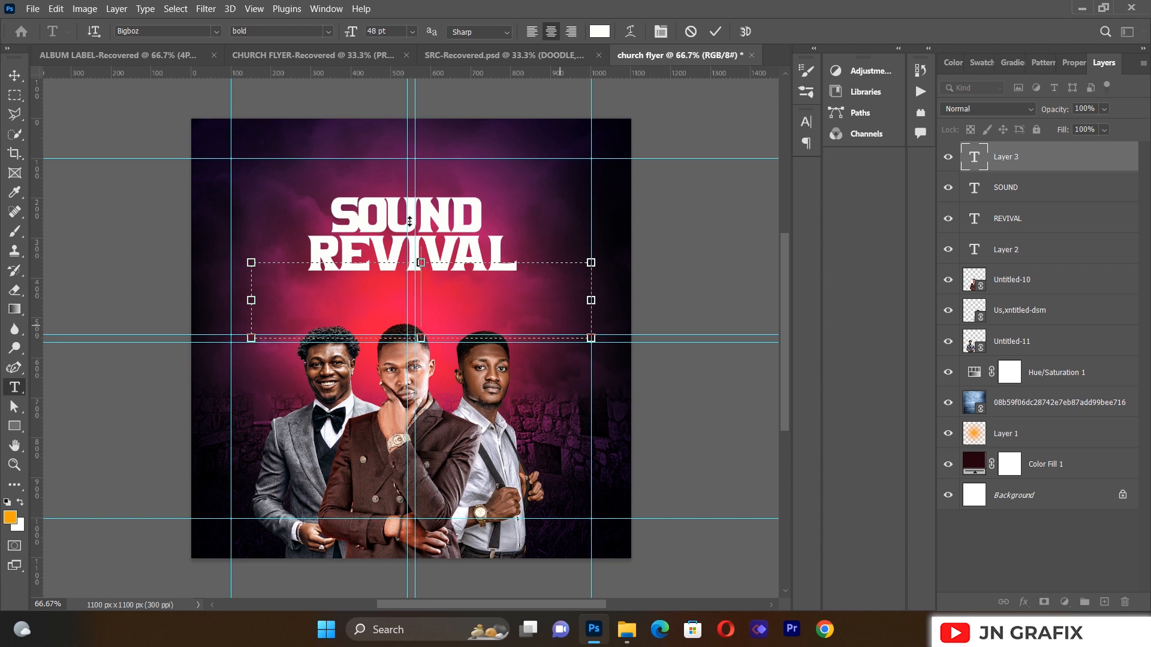
left_click(216, 31)
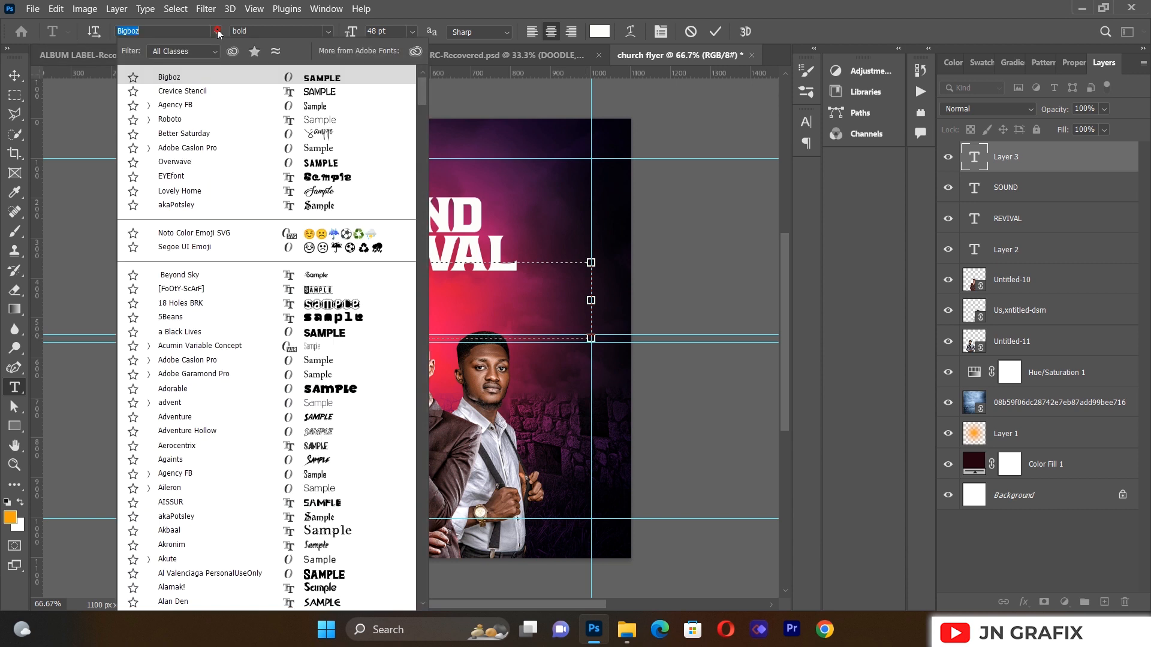
left_click(200, 122)
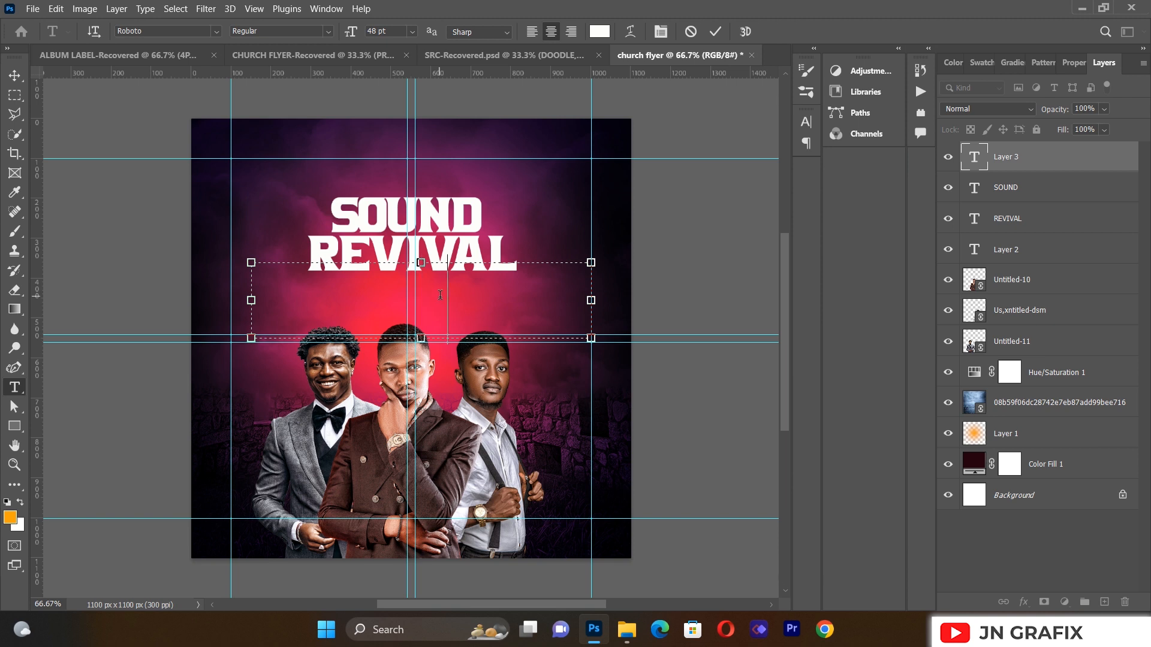
type("A NI")
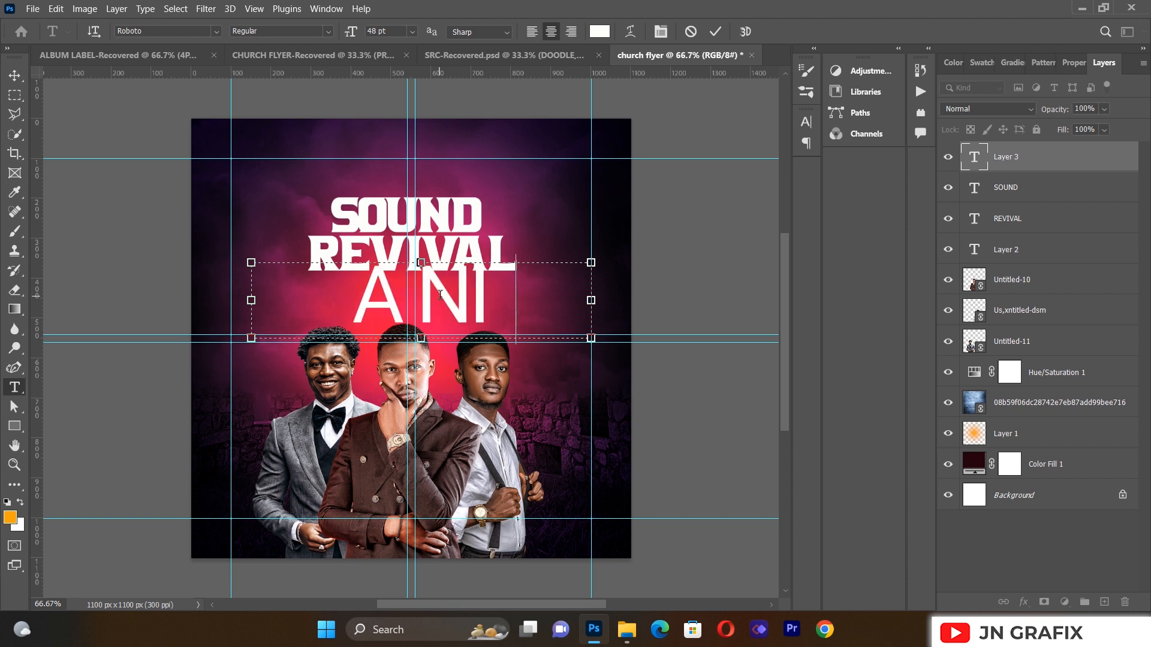
type("GT")
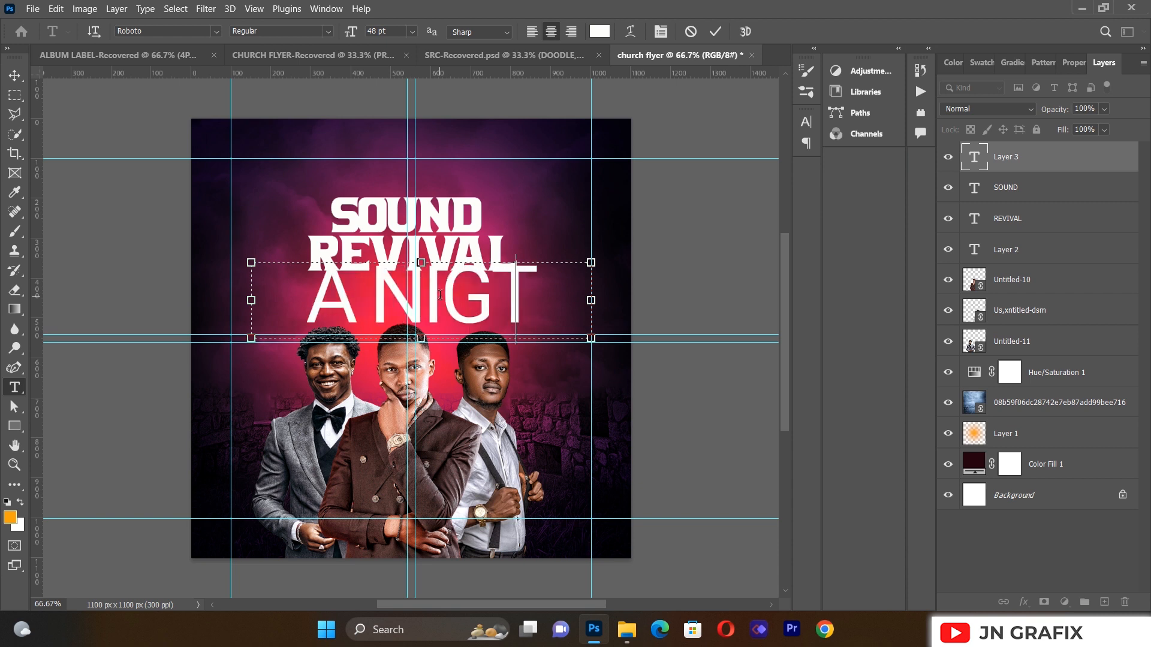
key("BackSpace")
type("H")
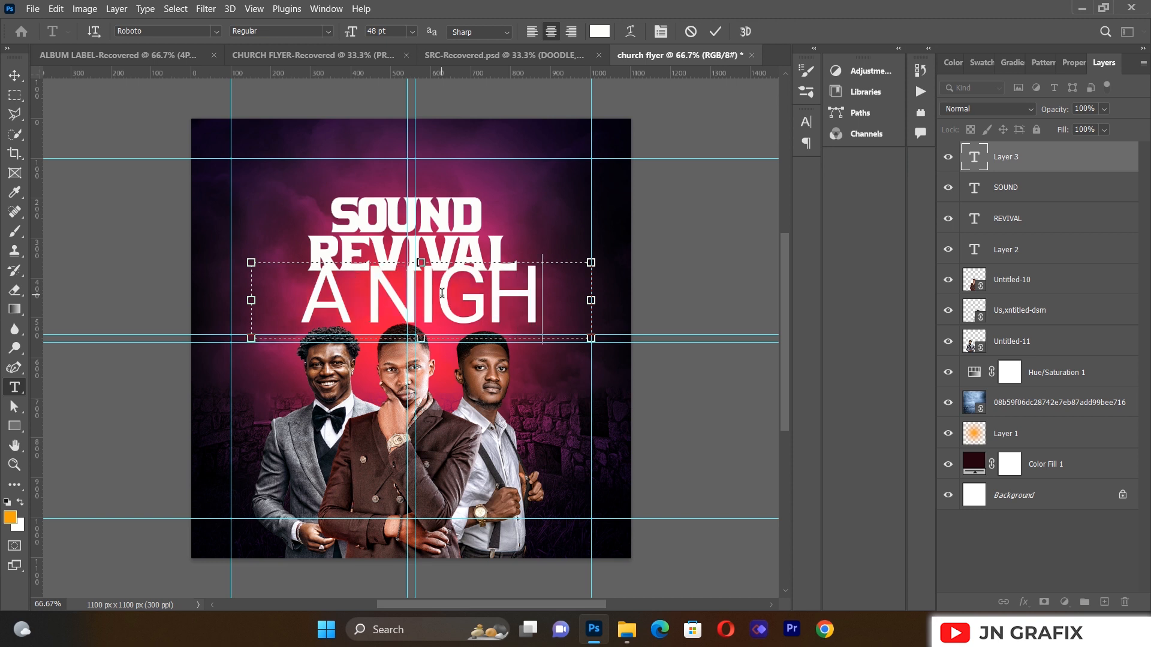
type("T OF R")
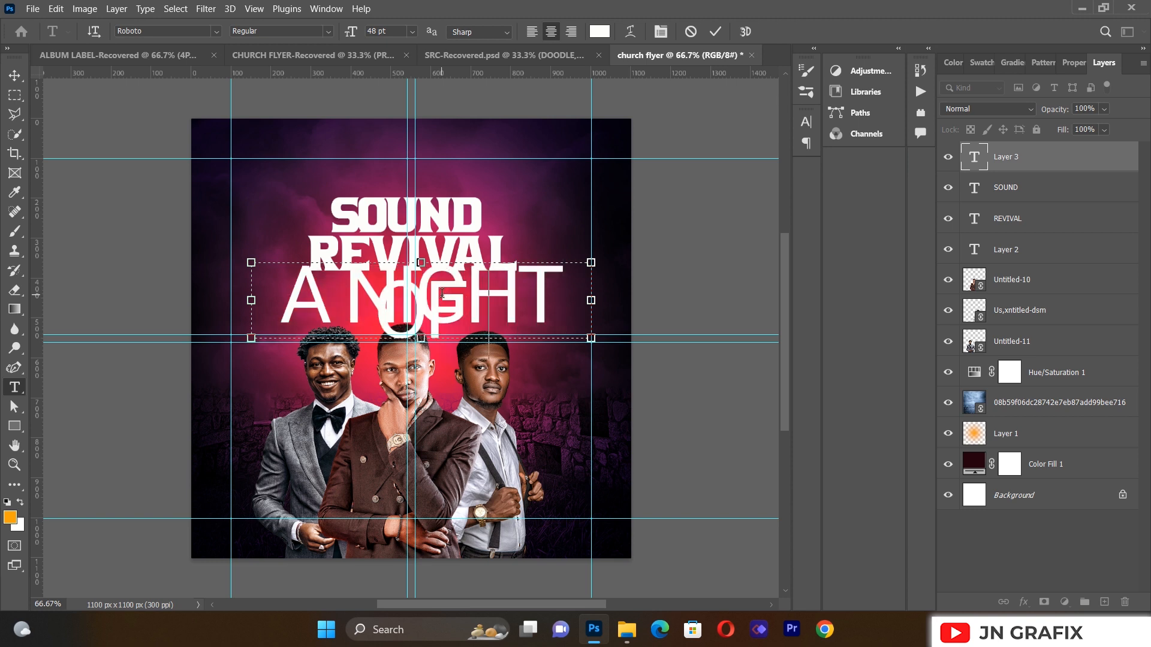
type("ESTOR")
key("ctrl+a")
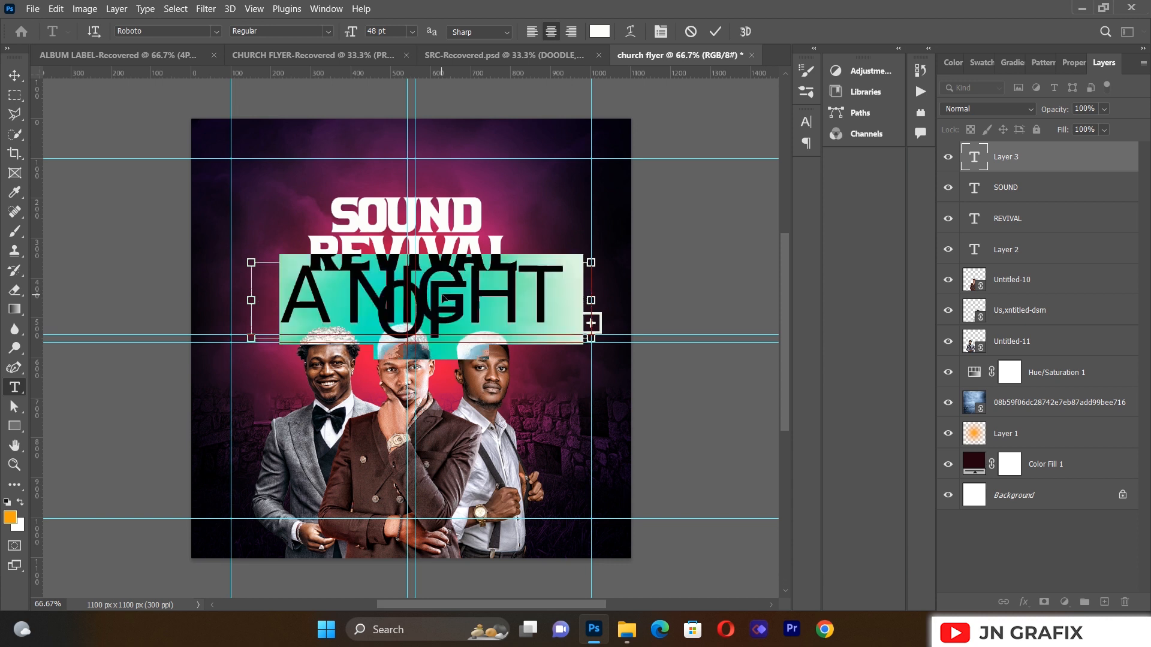
Step: Set the tagline to 12 pt and move it down beneath REVIVAL
left_click(660, 32)
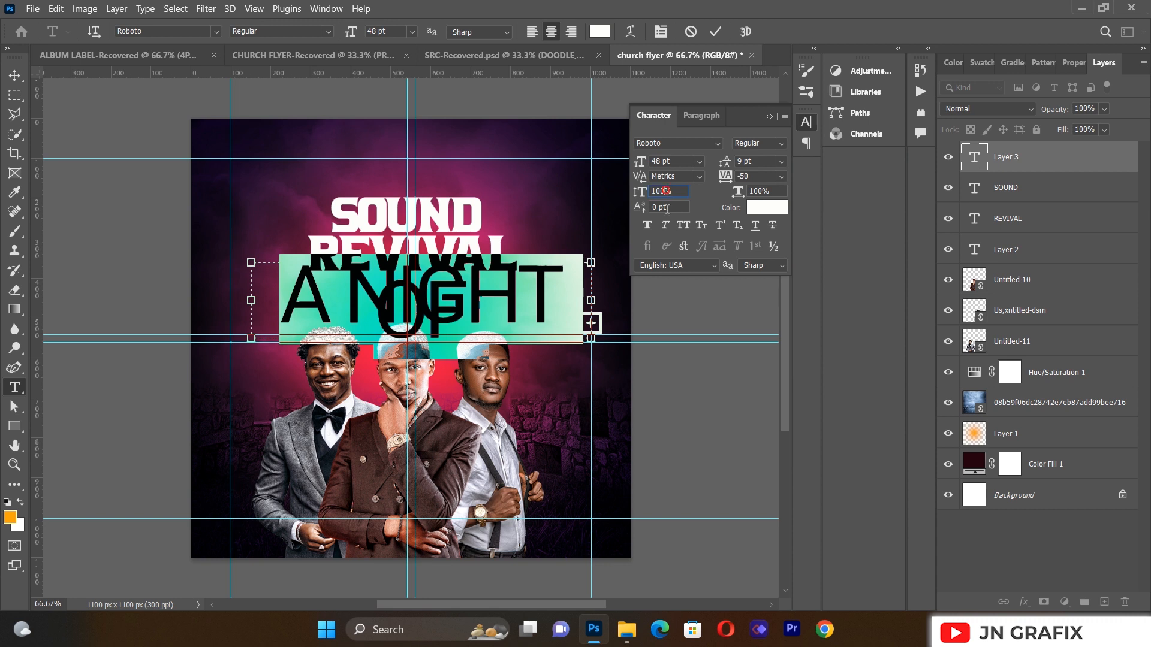
type("77")
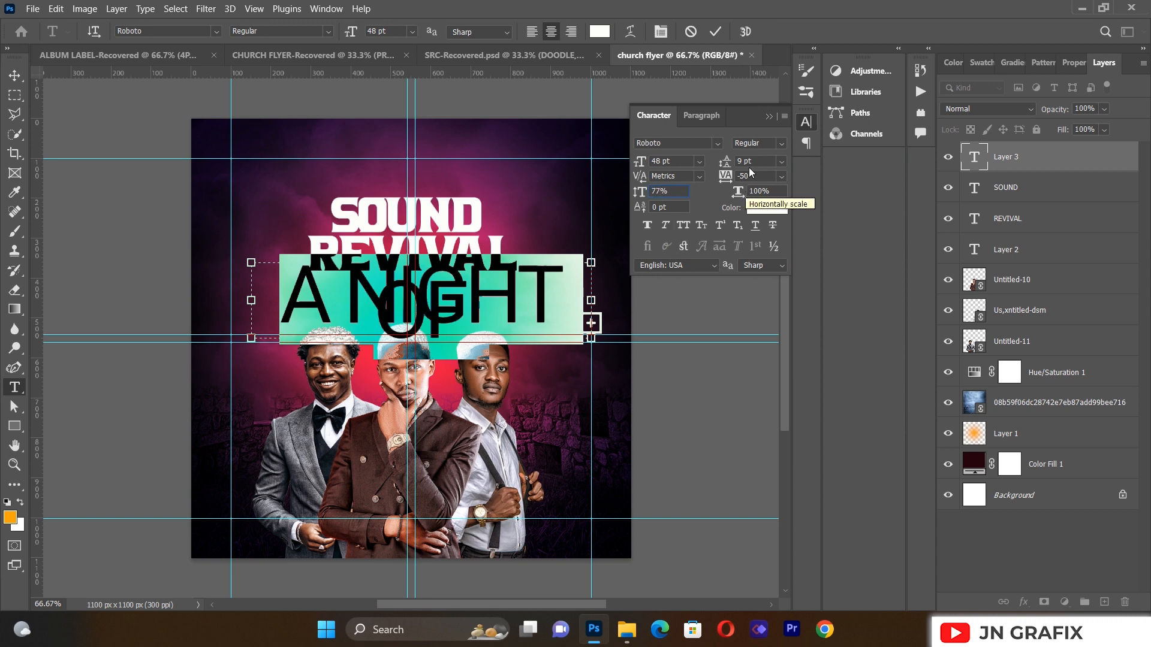
left_click(697, 162)
left_click(674, 195)
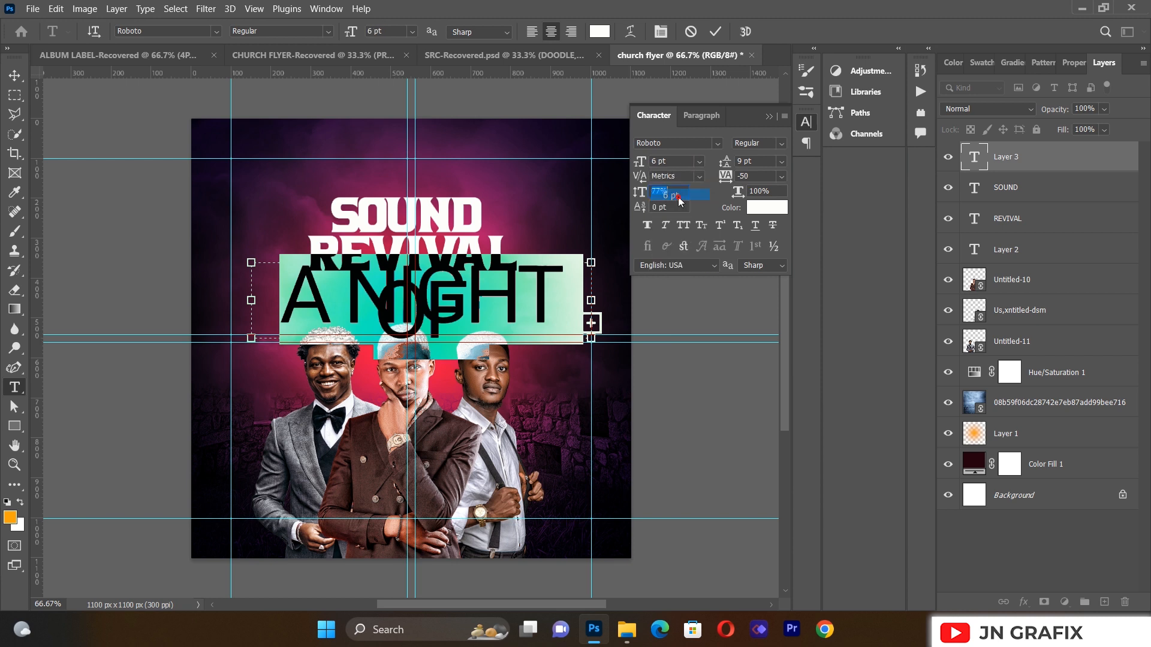
left_click(700, 158)
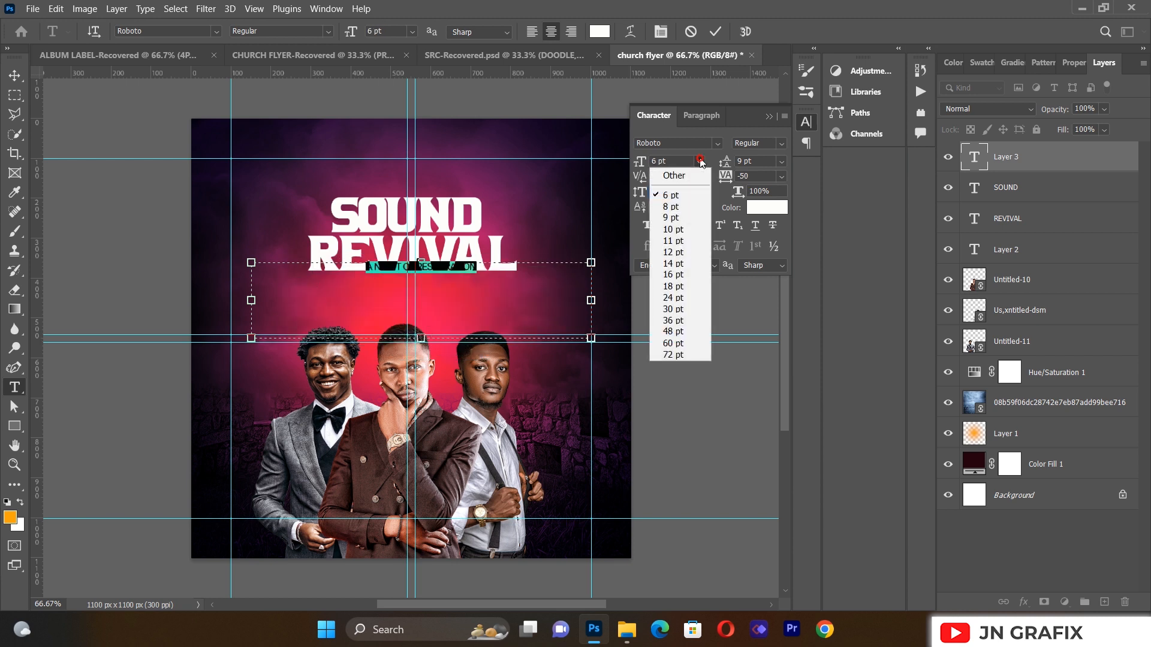
left_click(682, 255)
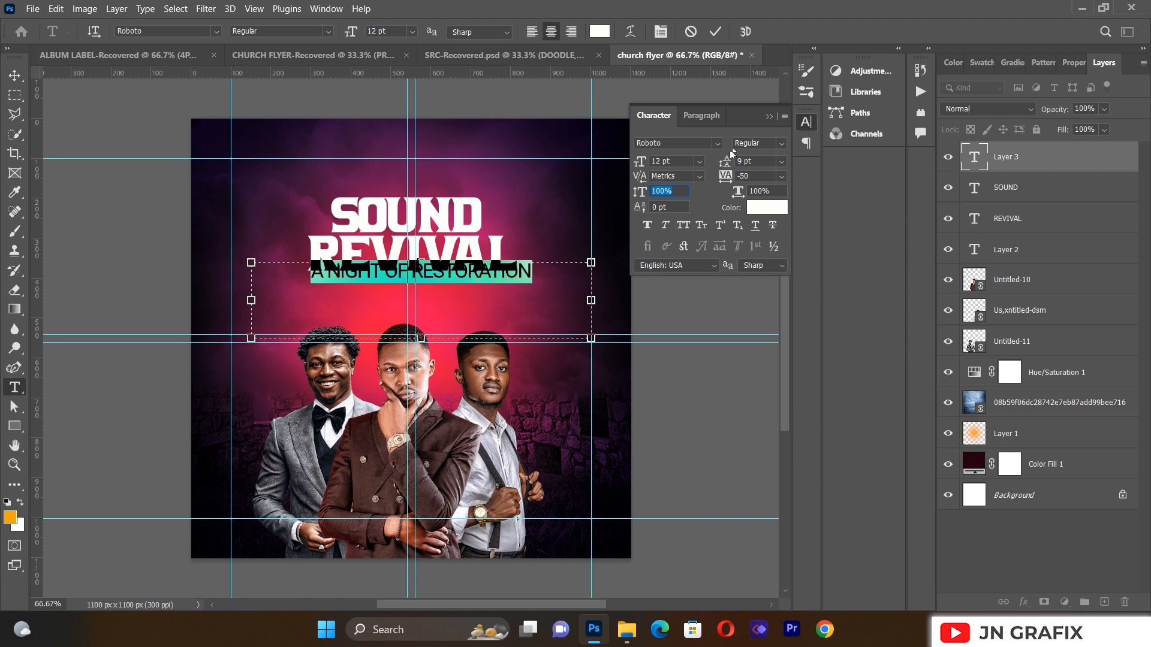
left_click(768, 117)
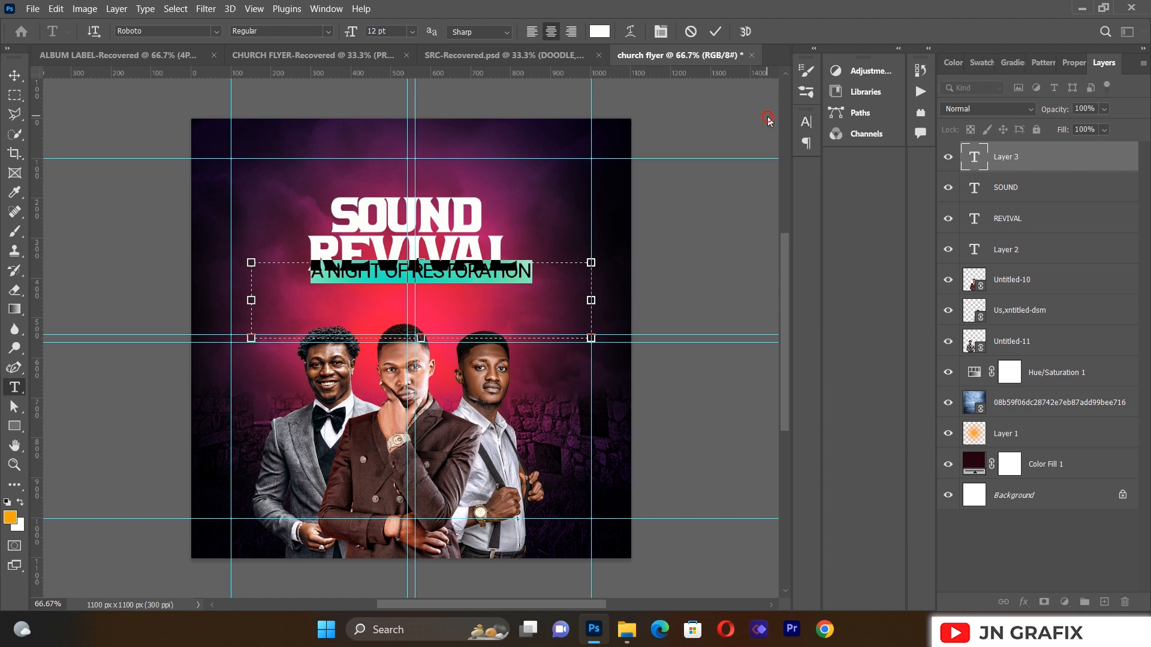
left_click(15, 76)
left_click_drag(447, 283, 437, 287)
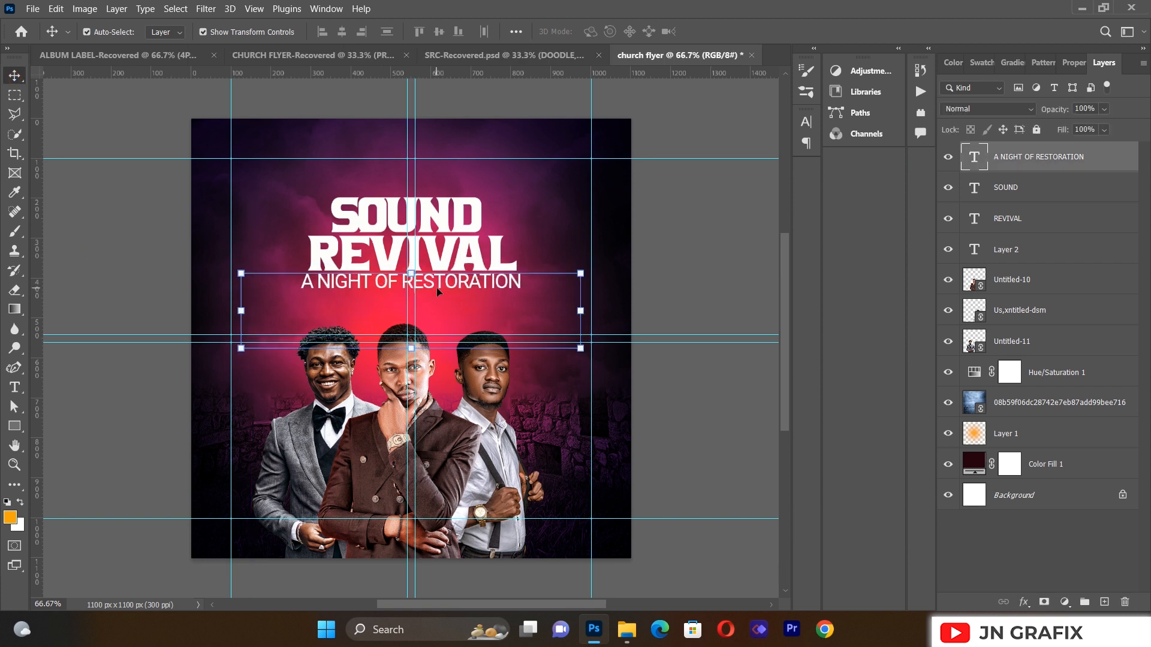
Step: Give the tagline a 77% vertical scale and tracking of 75
left_click(13, 388)
left_click_drag(304, 283, 521, 283)
left_click(660, 32)
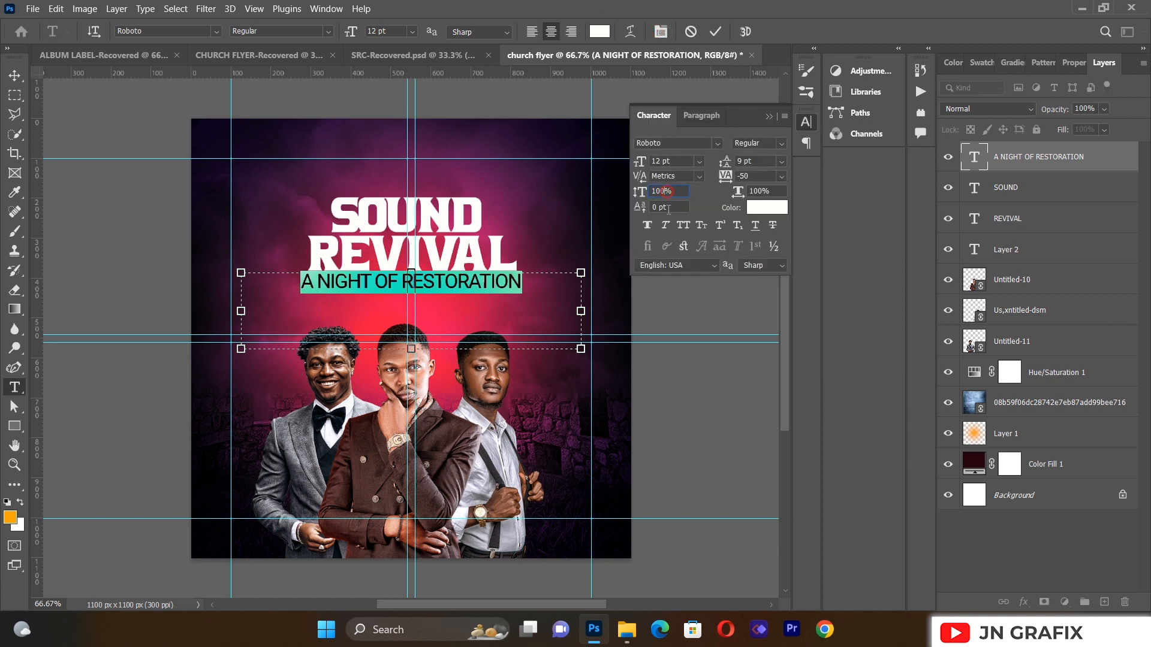
type("77")
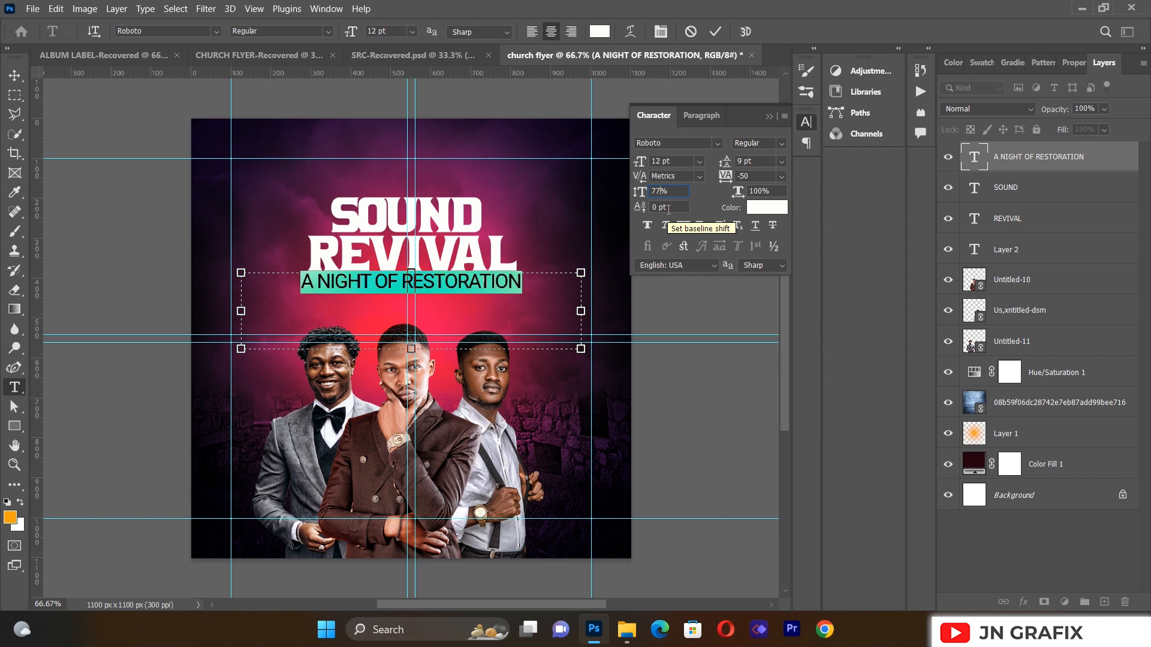
left_click_drag(710, 122, 756, 133)
left_click(819, 108)
left_click(708, 213)
left_click(769, 196)
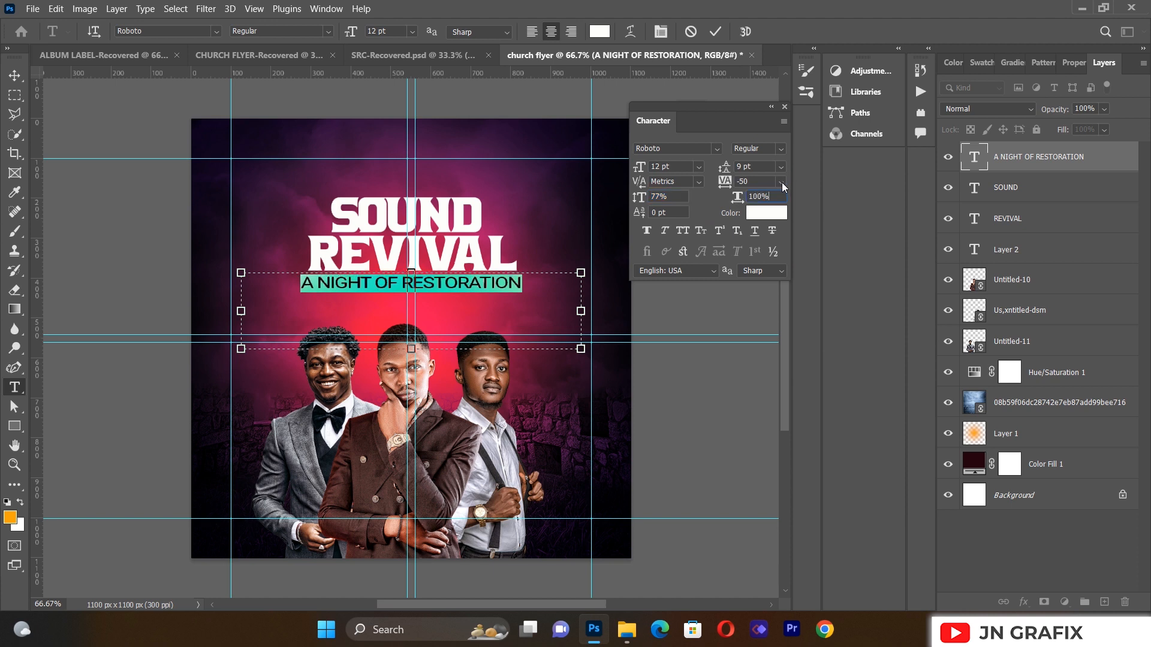
left_click(781, 181)
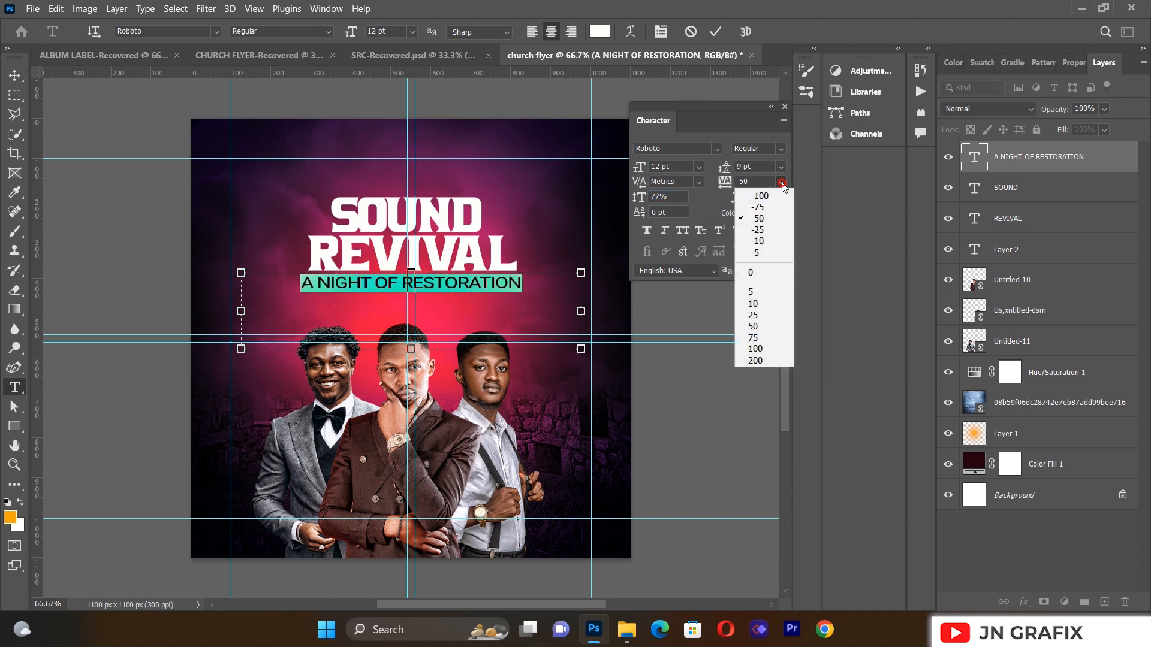
left_click(761, 339)
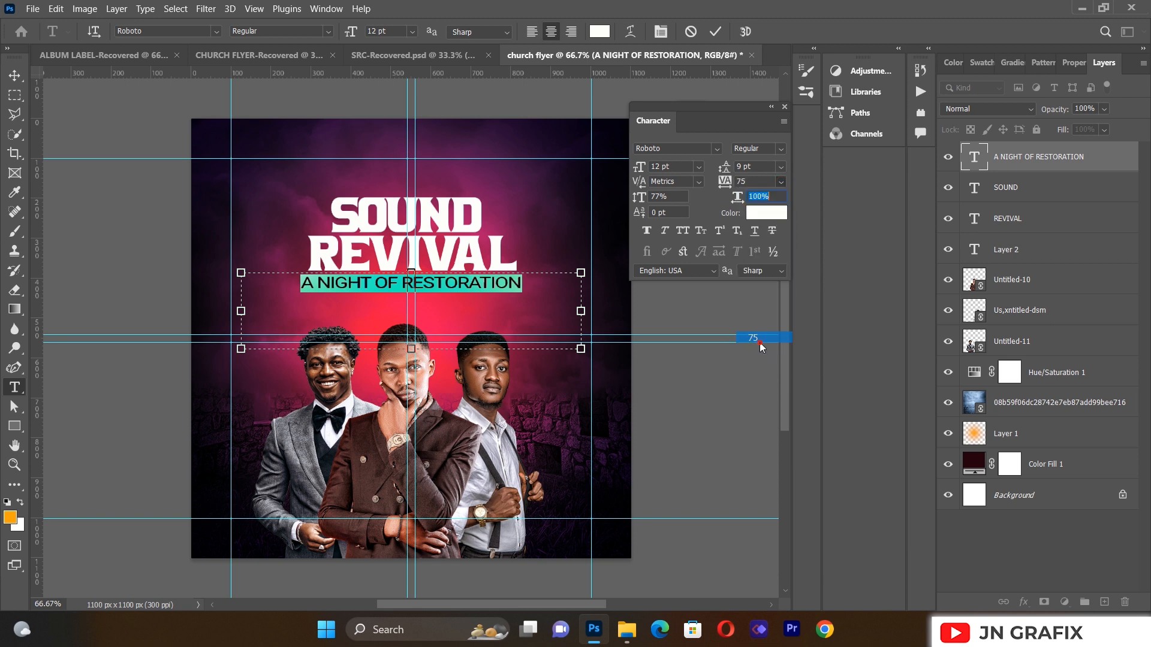
double_click(770, 106)
left_click(16, 76)
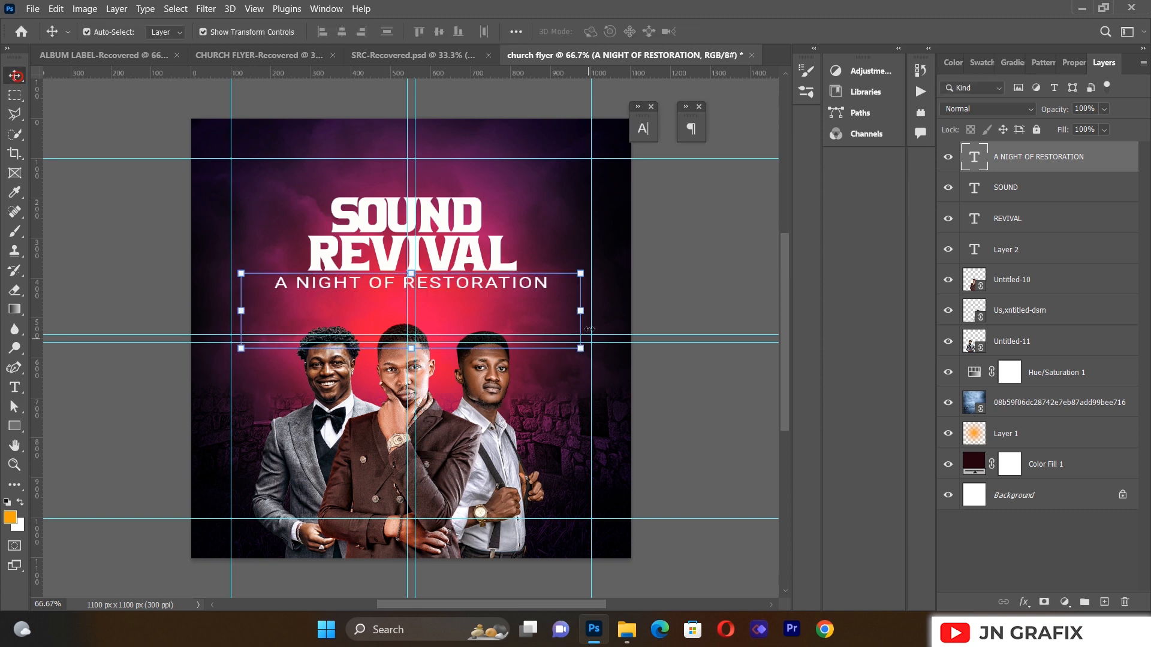
Step: Shrink the tagline proportionally and centre it just below REVIVAL
left_click_drag(589, 356, 506, 349)
left_click_drag(461, 293, 500, 286)
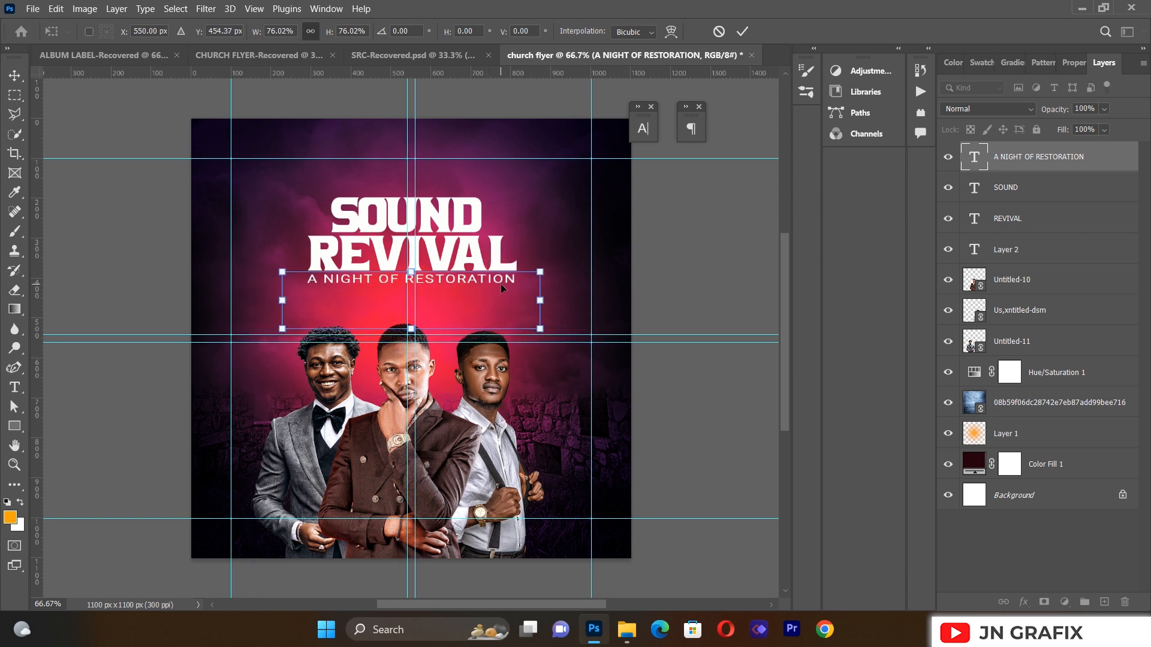
key("Left")
key("Up")
key("Left")
key("Down")
key("Right")
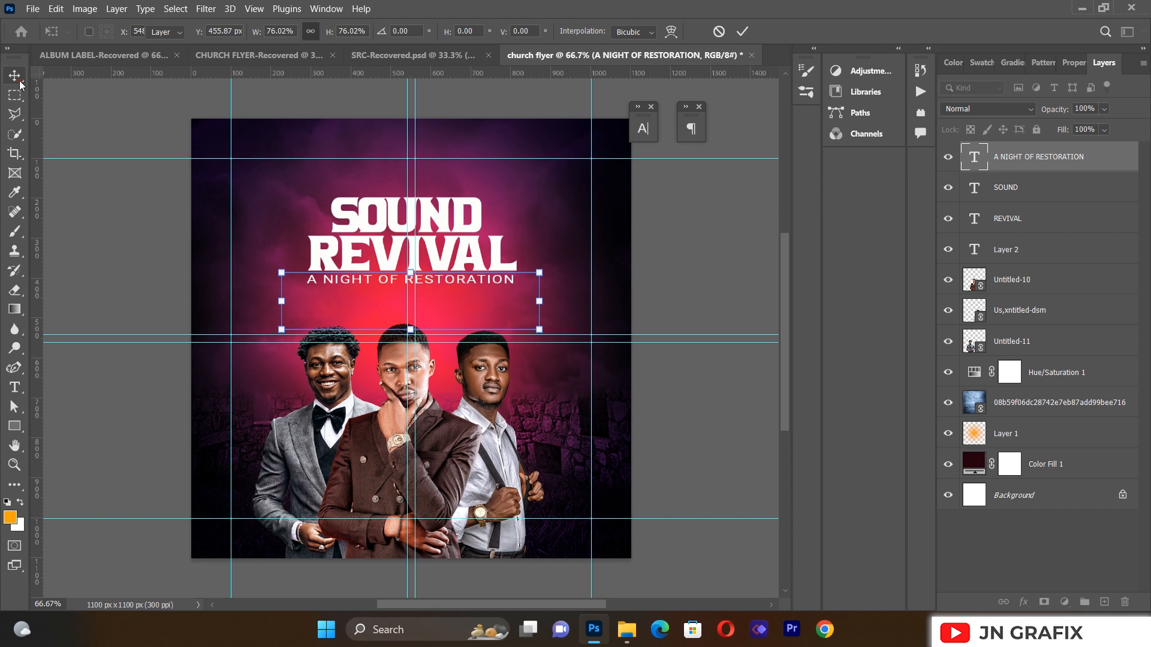
left_click(73, 254)
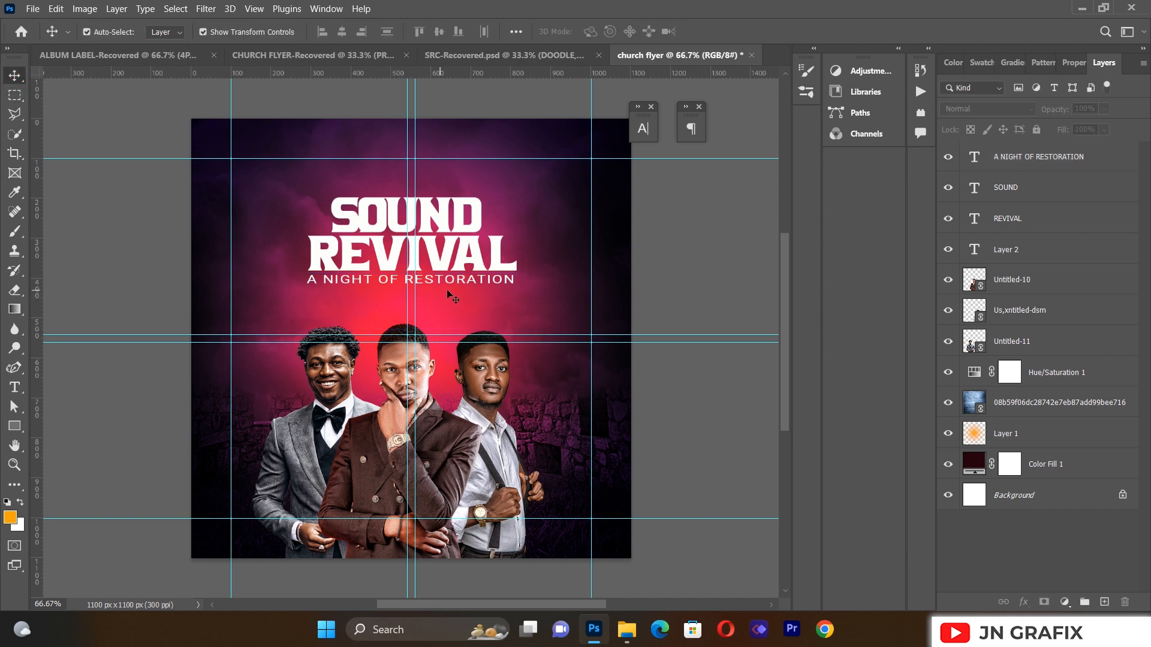
Step: Add a new text layer with the word 'of' in the Better Saturday font
left_click(14, 386)
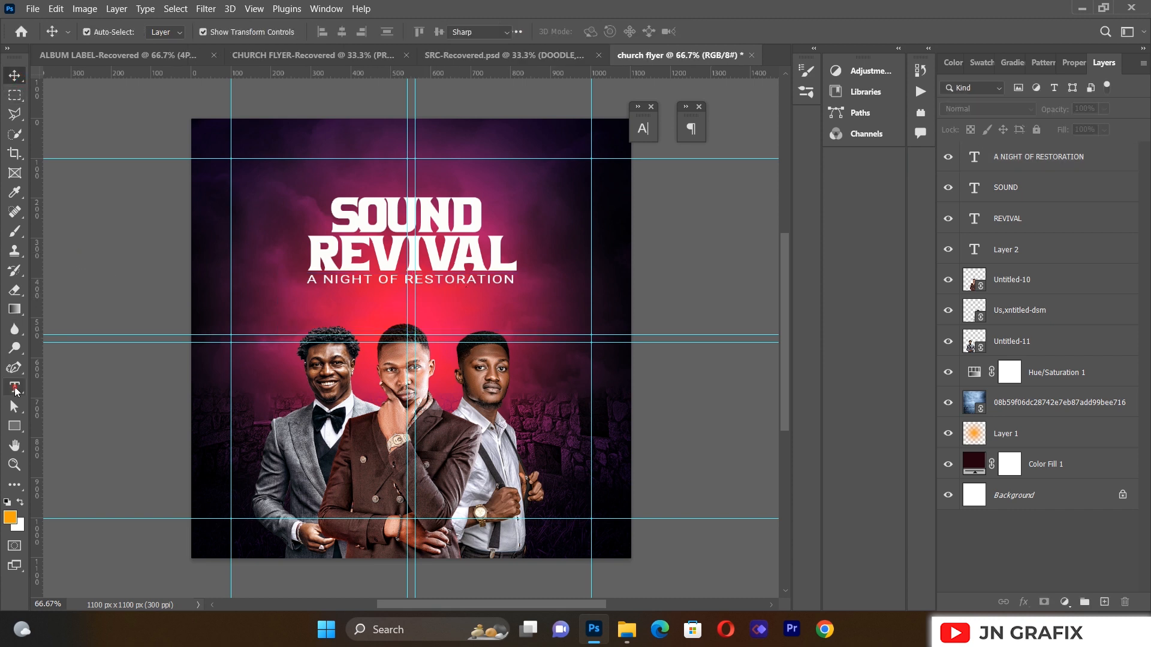
left_click_drag(255, 300, 519, 449)
key("BackSpace")
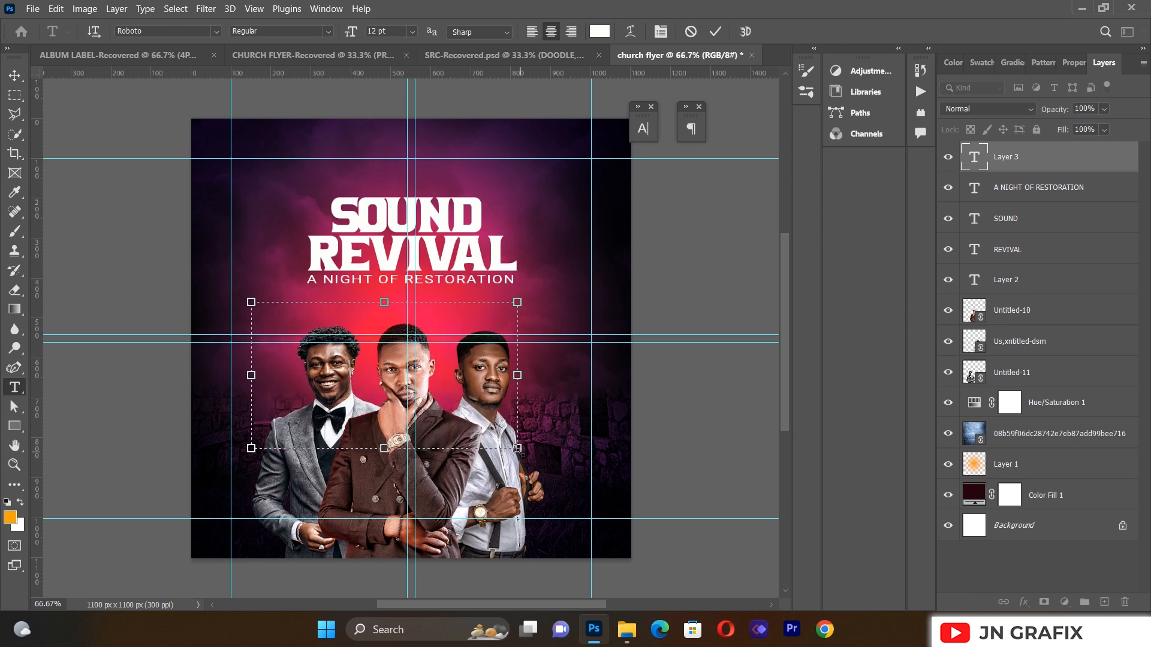
type("of")
left_click(217, 32)
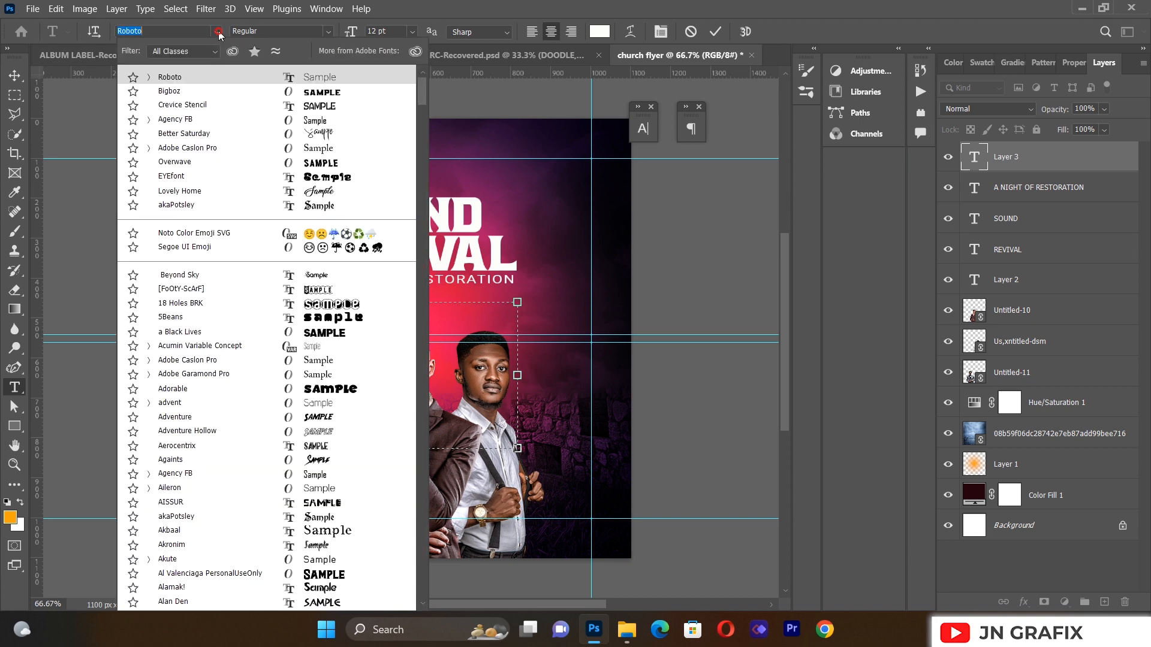
left_click(313, 135)
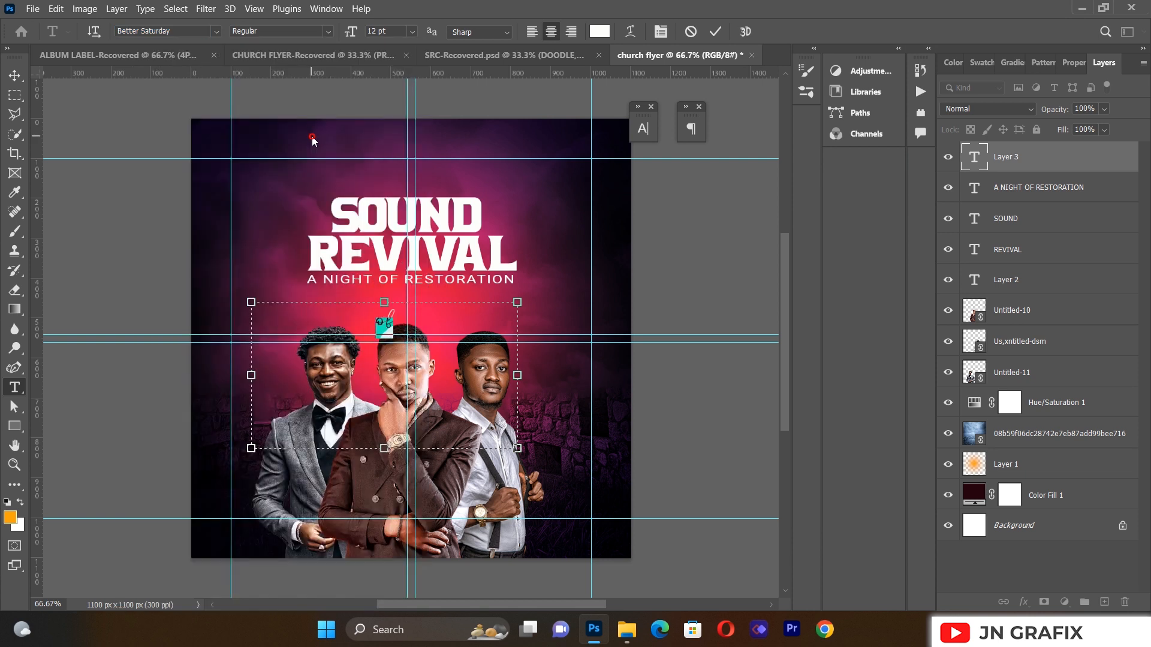
left_click(15, 74)
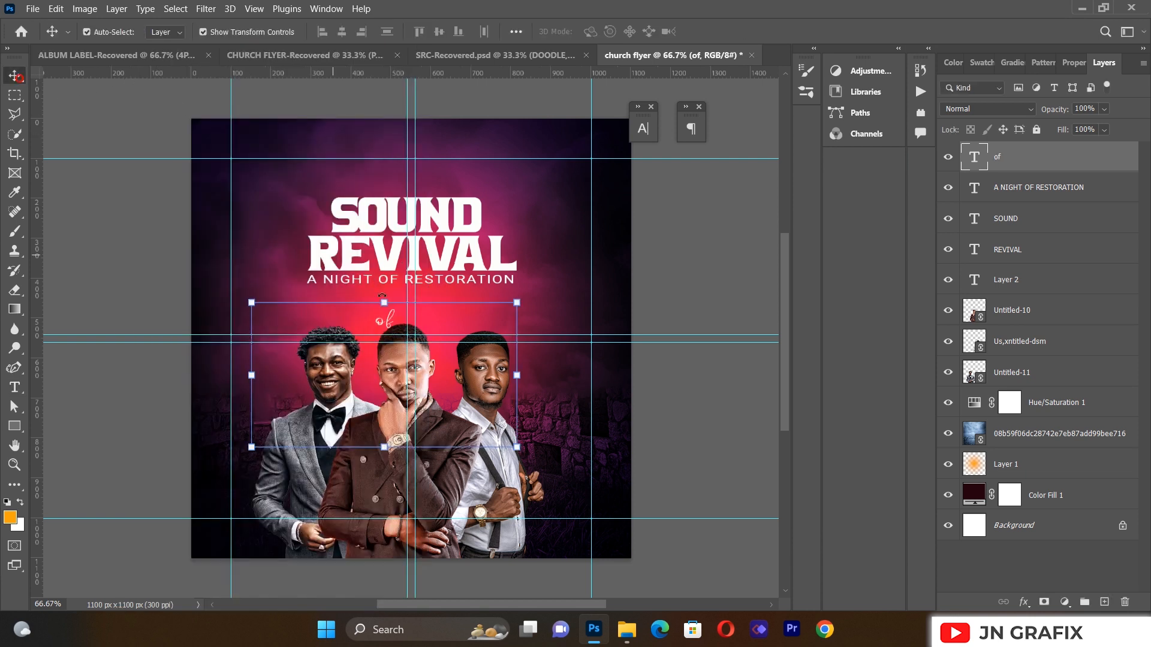
Step: Enlarge the word 'of' and position it to the right of SOUND
left_click_drag(387, 297, 410, 146)
left_click_drag(397, 190, 505, 217)
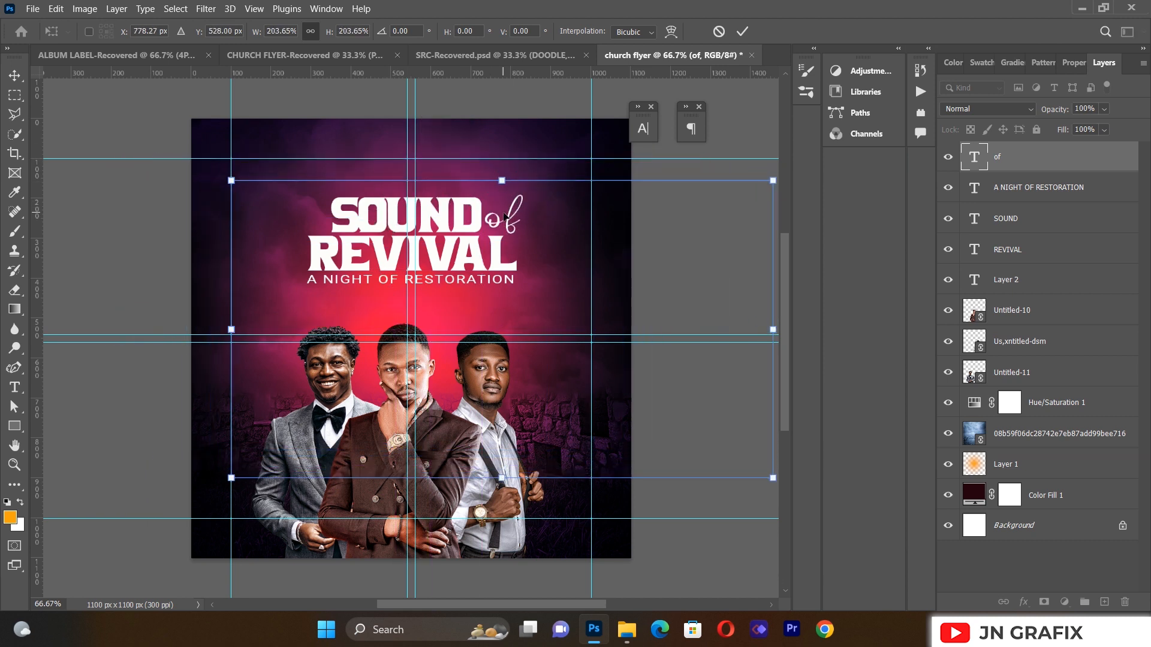
left_click(92, 268)
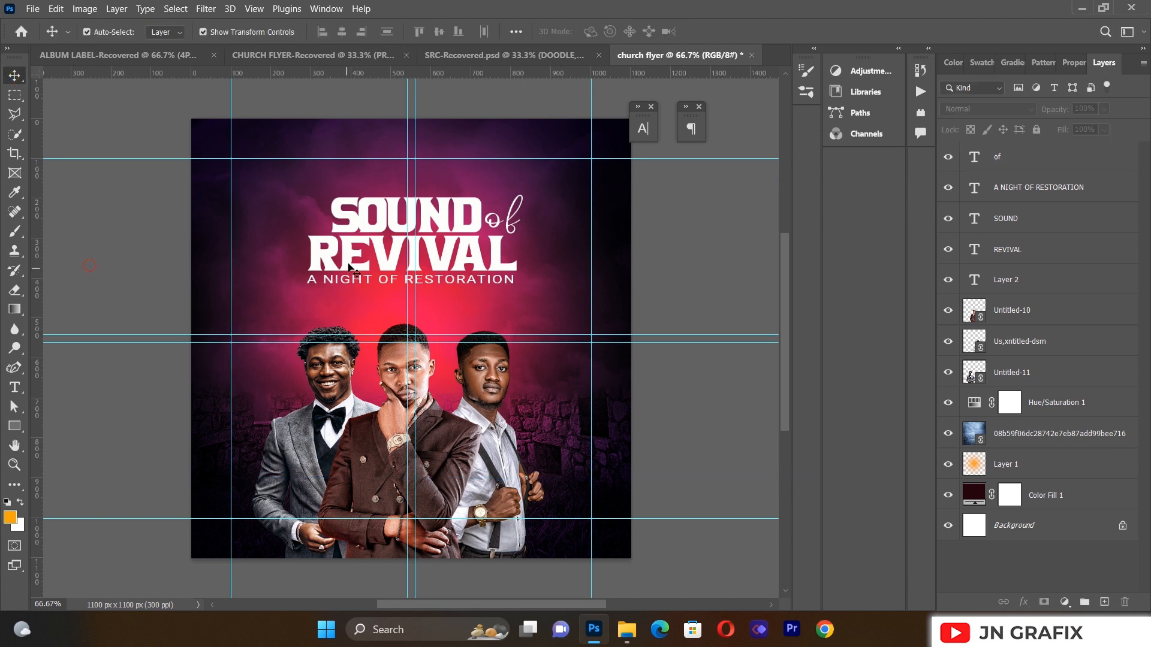
left_click(370, 227)
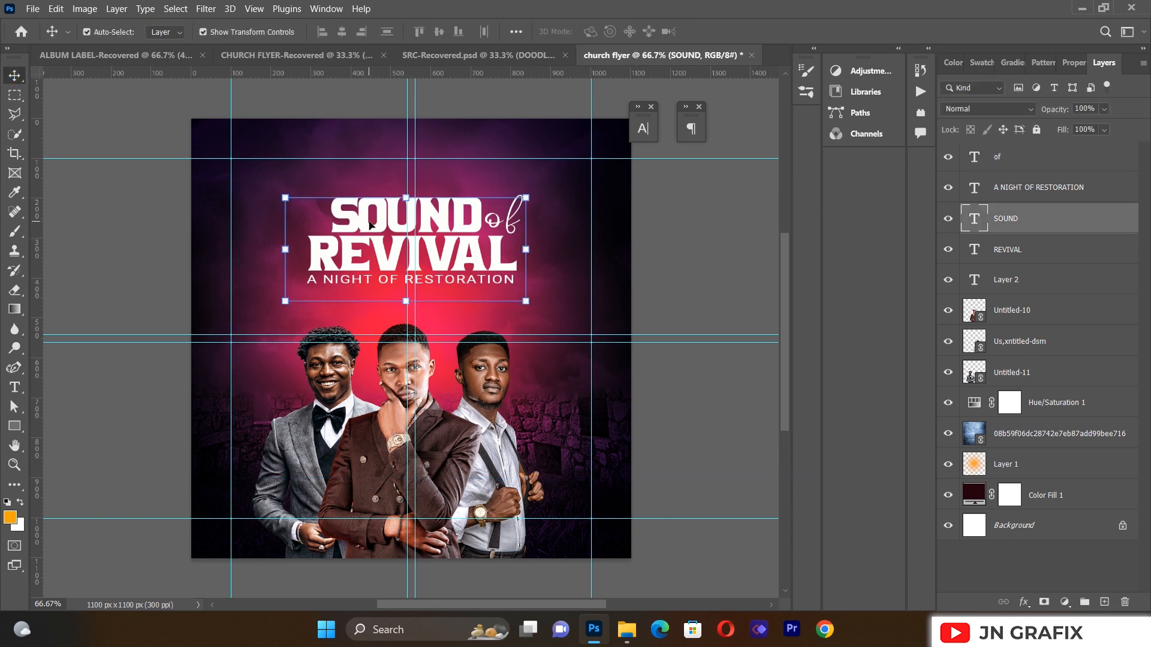
left_click(162, 217)
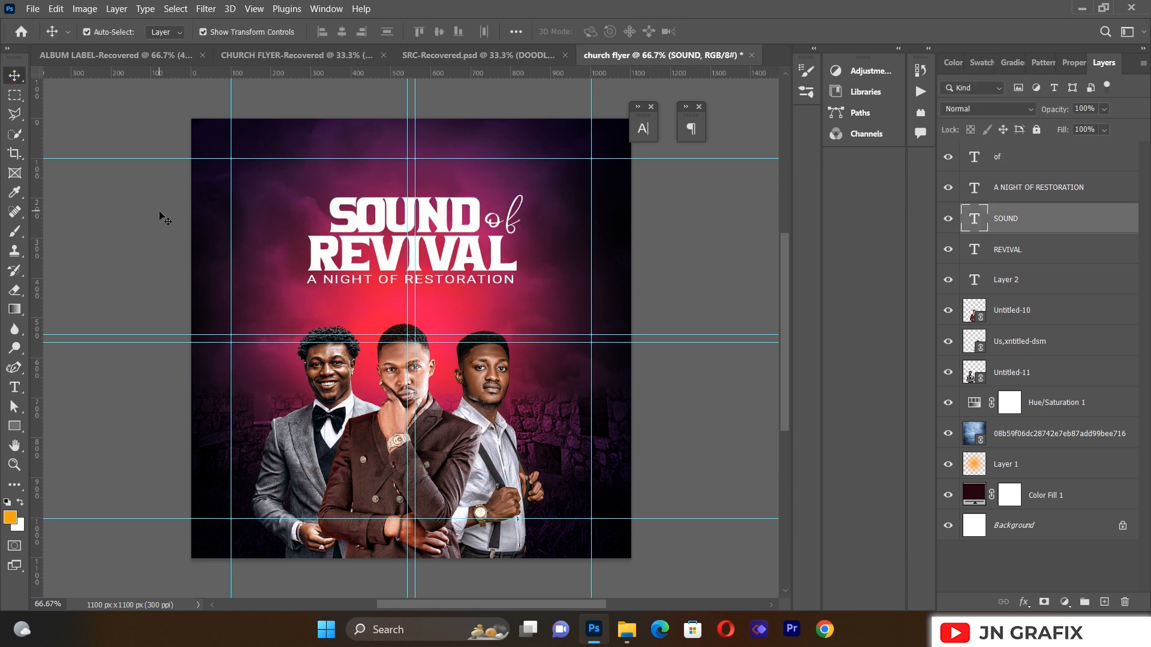
left_click(160, 215)
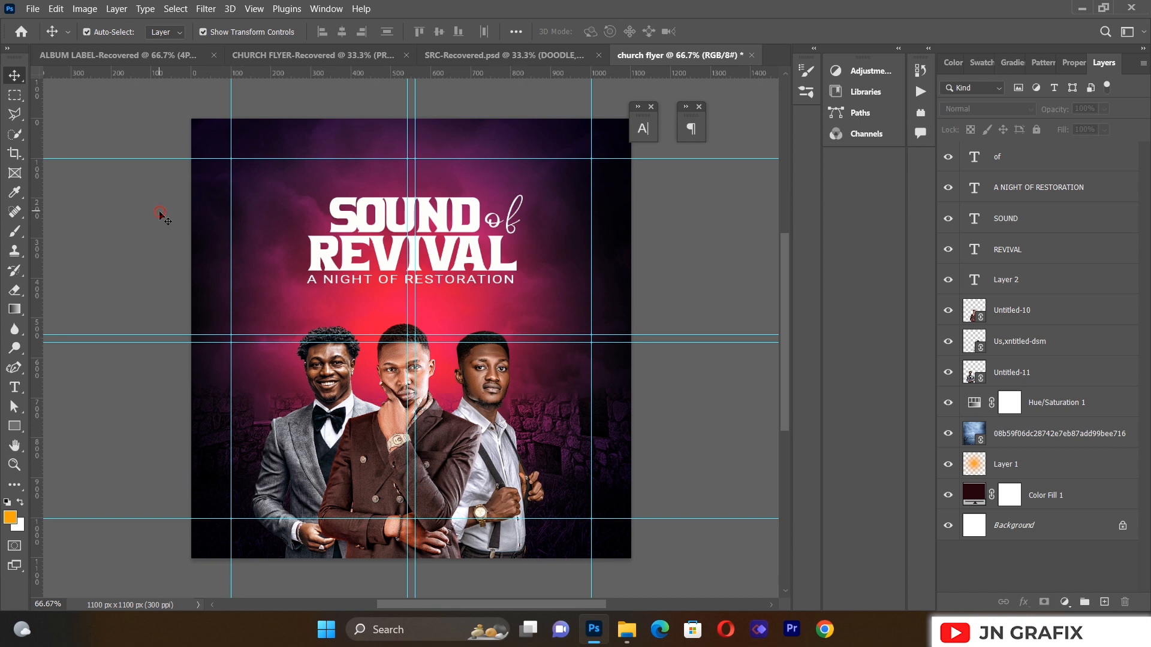
left_click(509, 229)
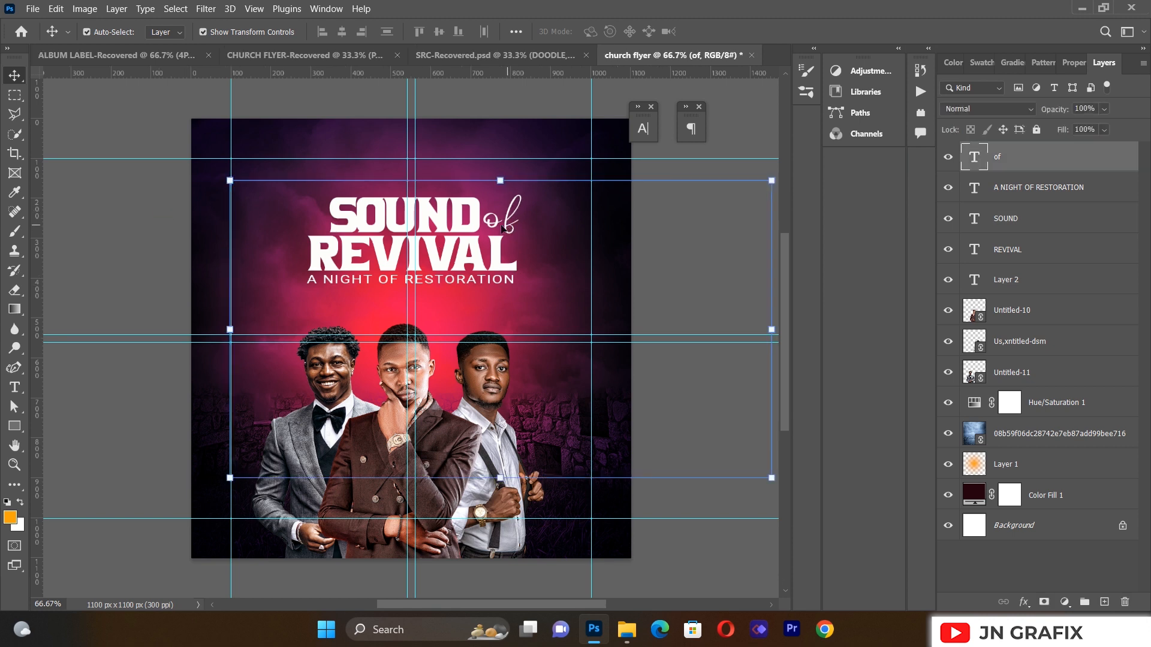
left_click(149, 277)
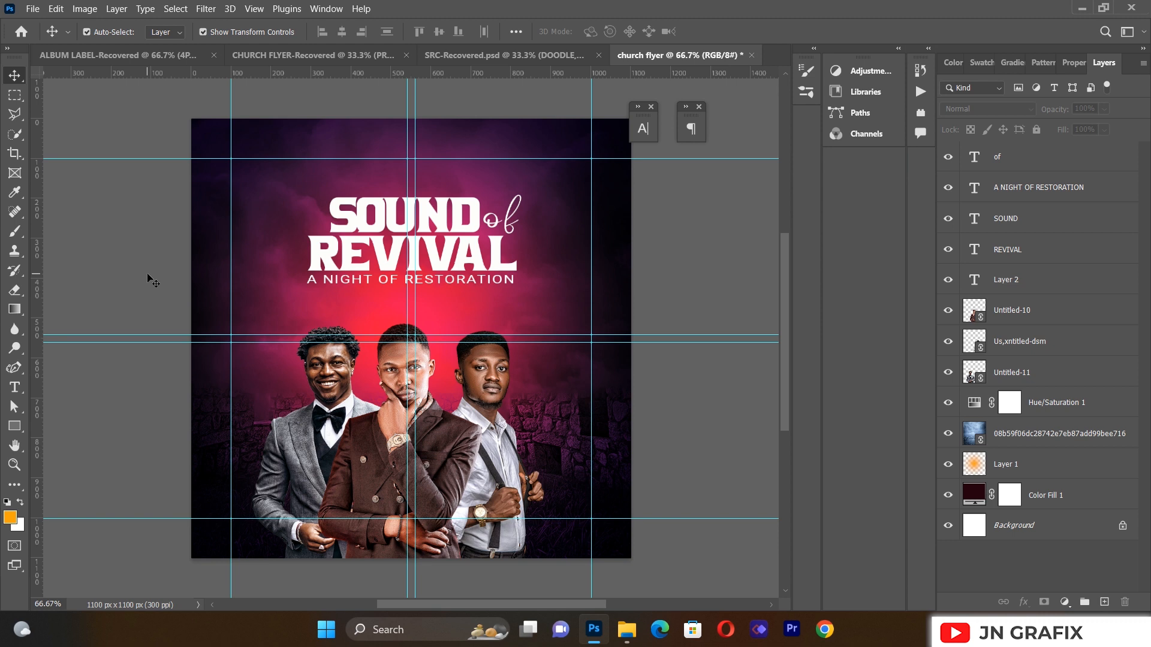
Step: Type the left minister's name in a new Roboto text box
left_click(14, 387)
left_click_drag(251, 294, 554, 377)
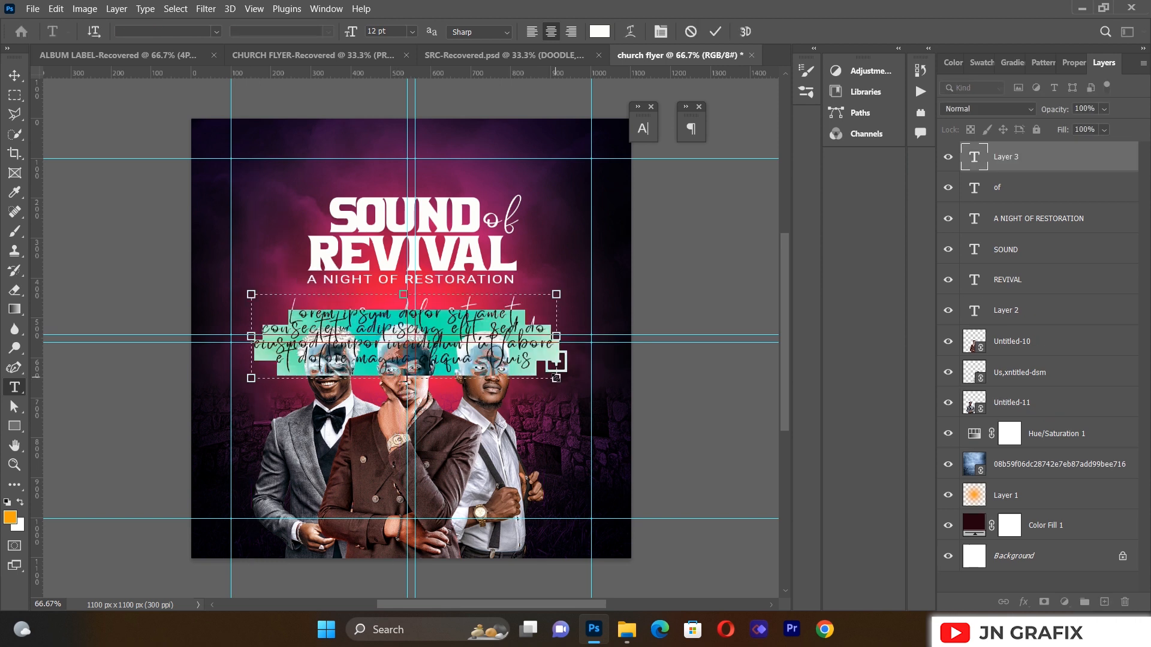
key("BackSpace")
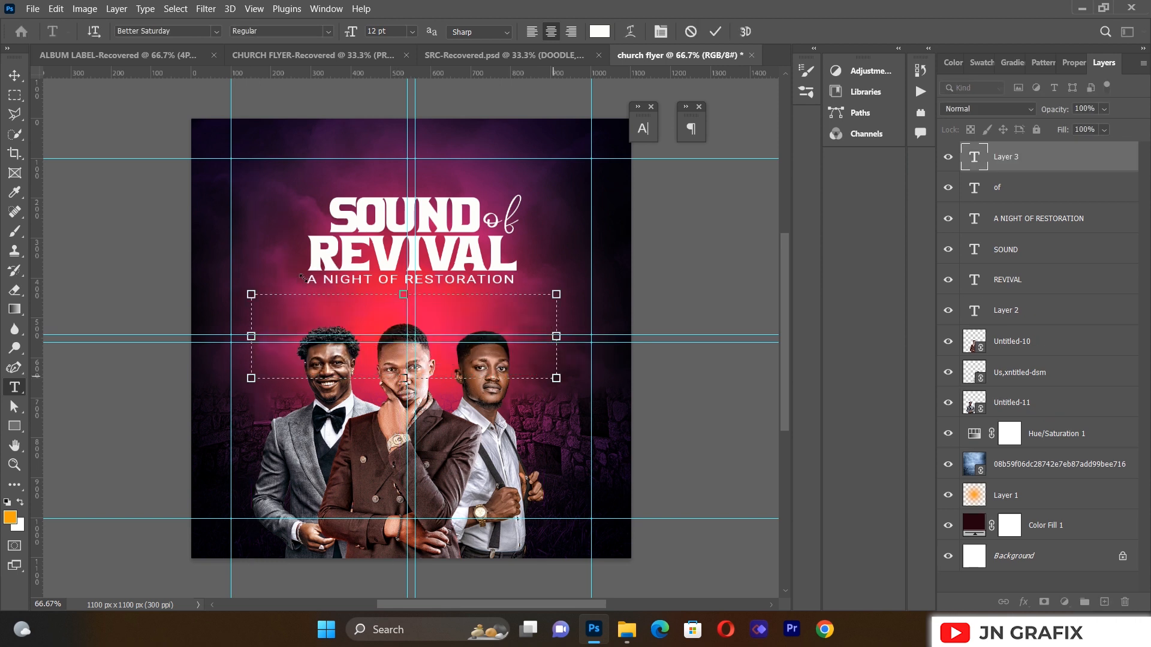
left_click(217, 32)
left_click(201, 95)
type("MIN CHAR")
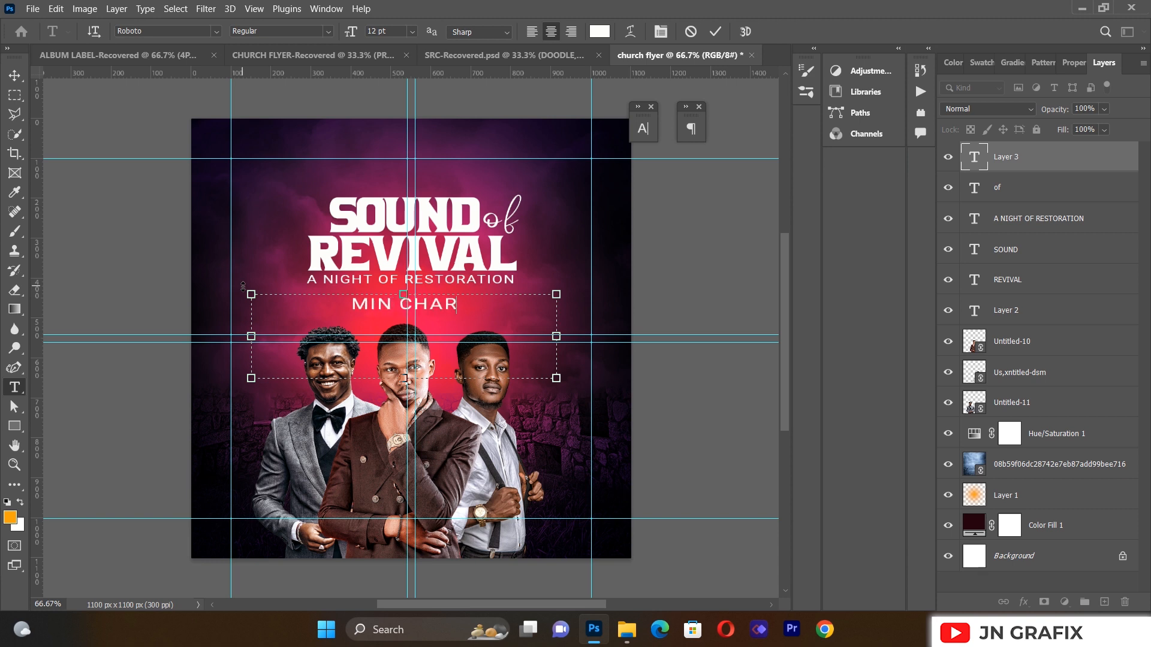
type("LES")
key("ctrl+a")
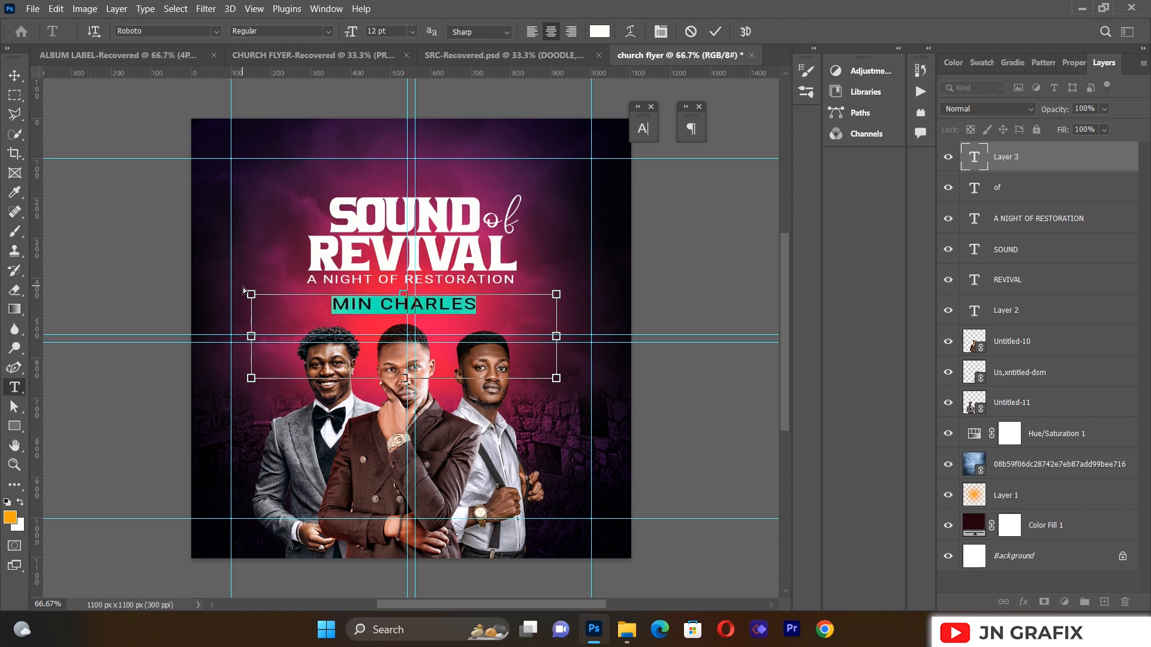
Step: Tighten the name's letter tracking to -25
left_click(659, 33)
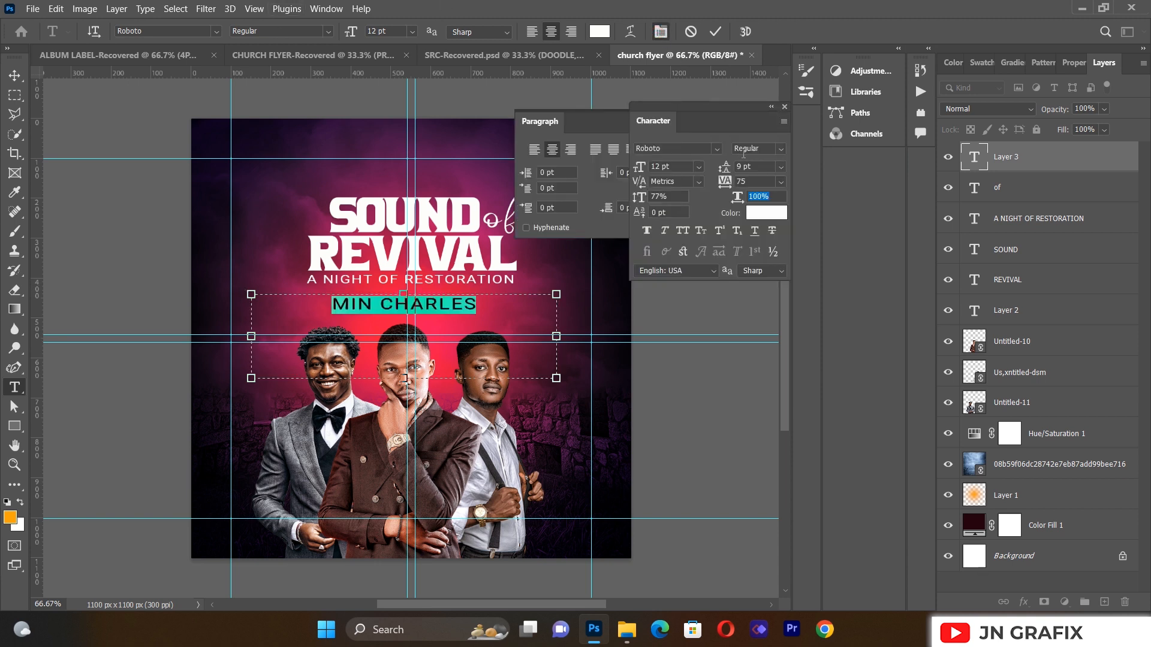
left_click(781, 182)
left_click(766, 233)
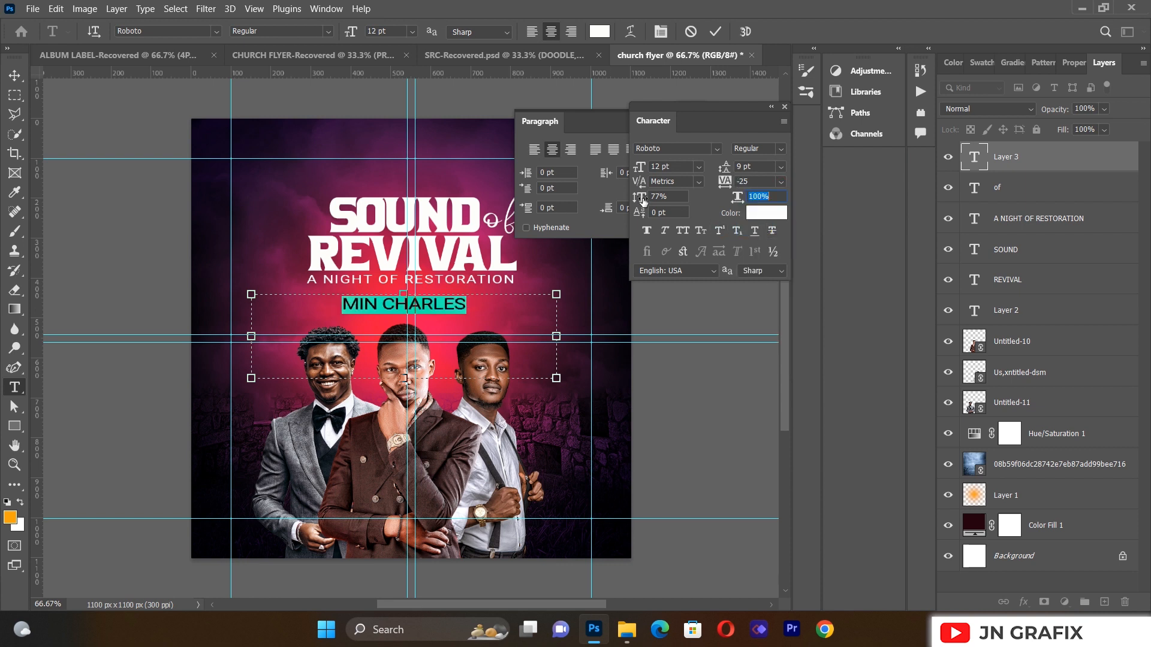
left_click(771, 107)
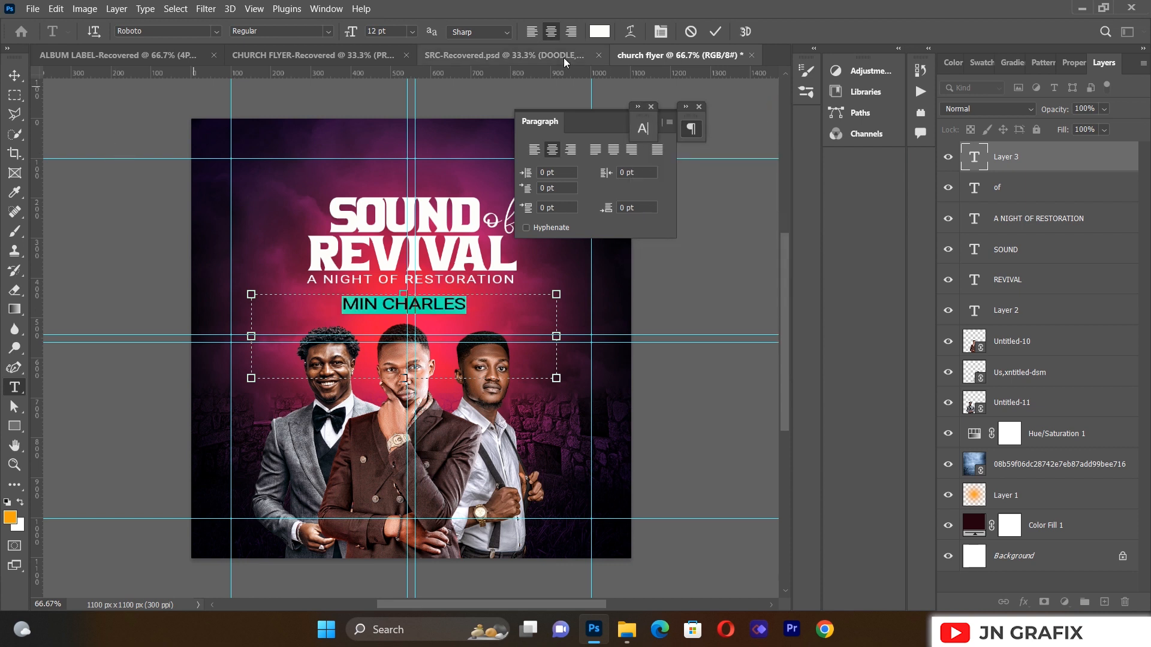
left_click(650, 107)
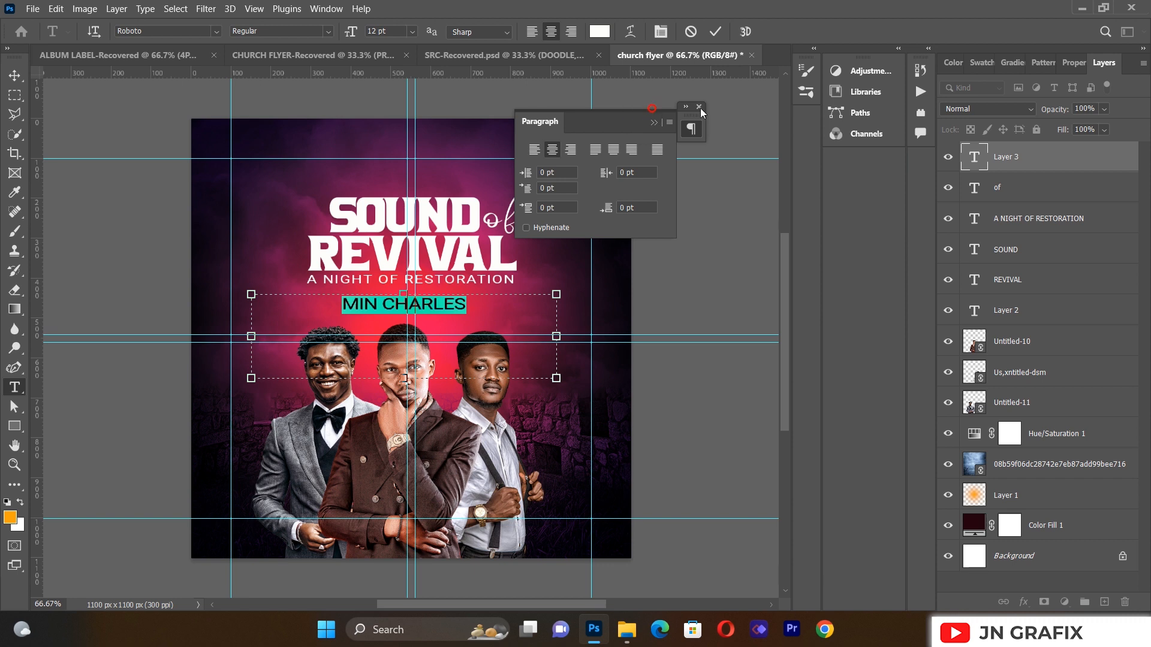
left_click(699, 107)
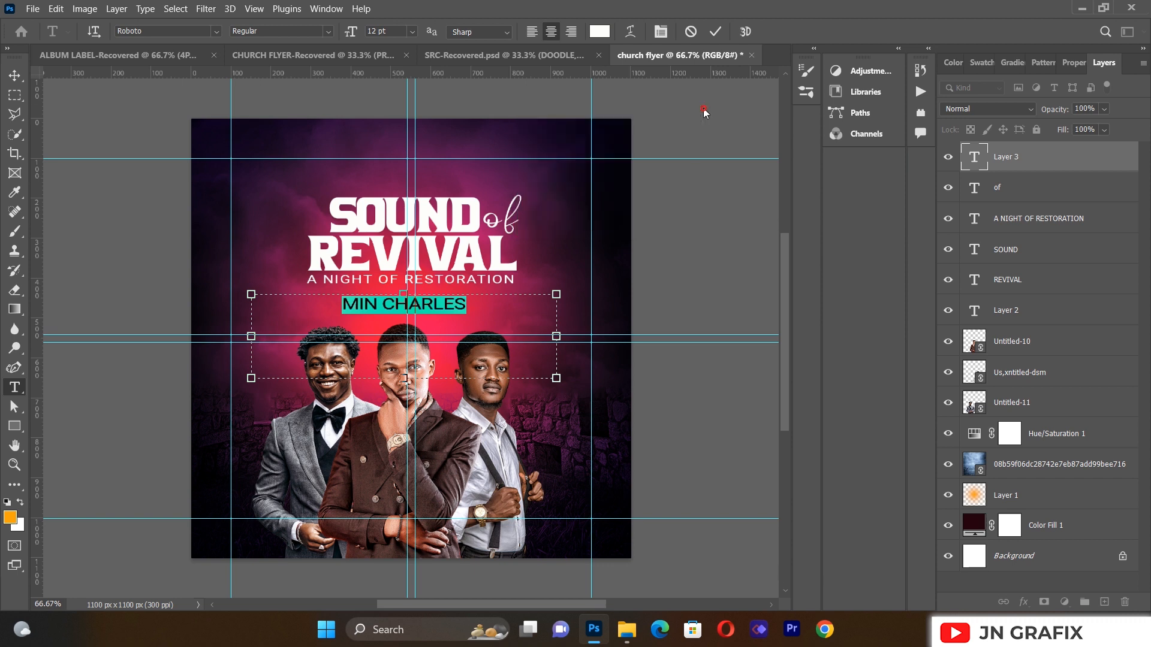
Step: Shrink the name label beside the left minister, then duplicate it toward the right minister
left_click(14, 75)
left_click_drag(554, 376, 293, 396)
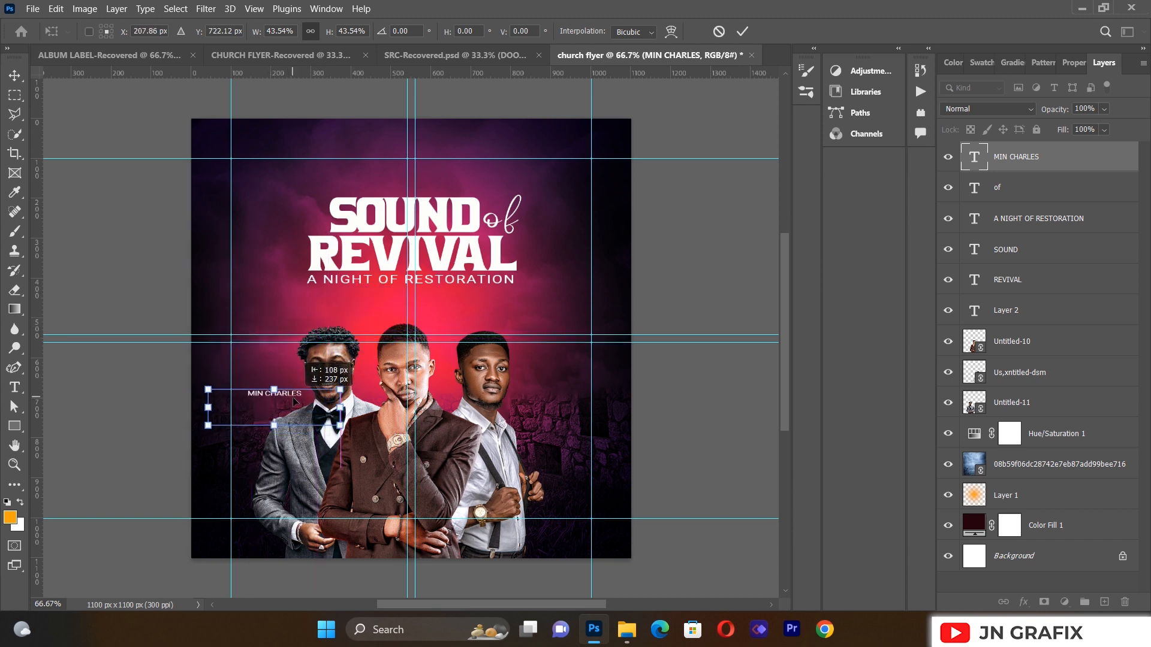
left_click(104, 243)
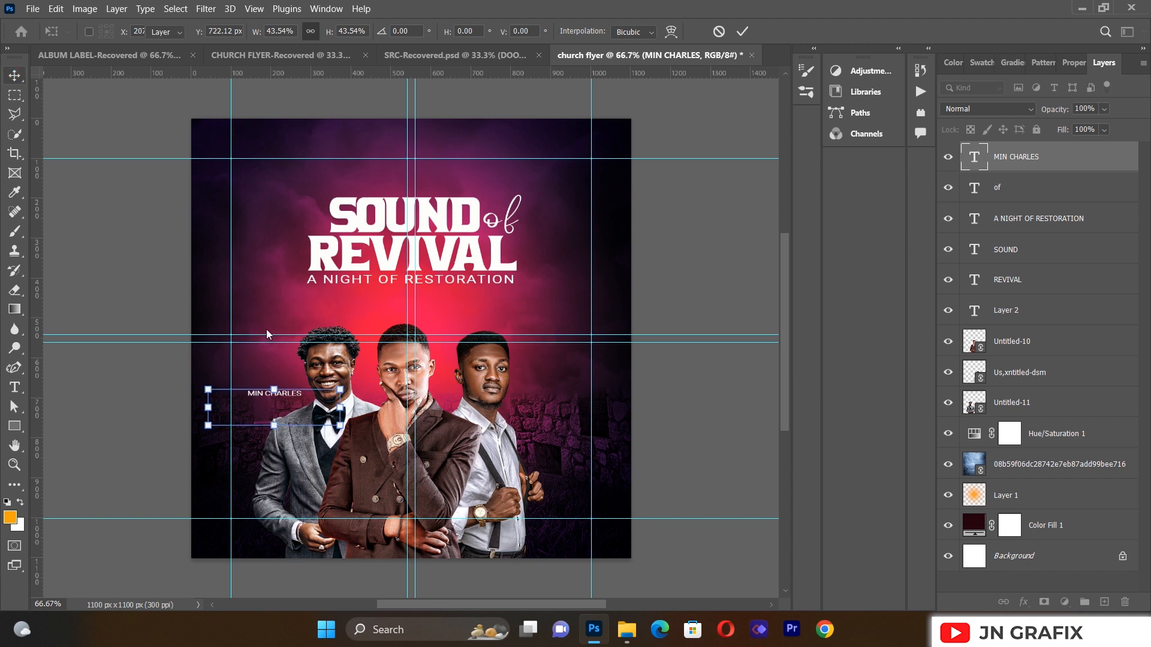
left_click(152, 358)
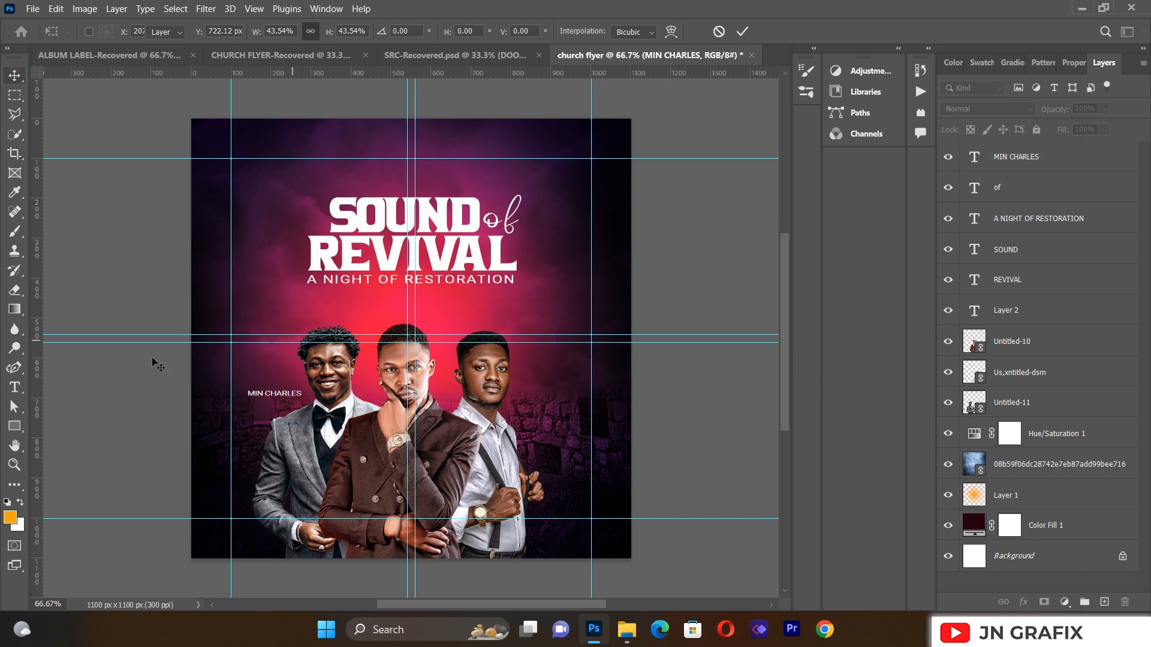
left_click(264, 394)
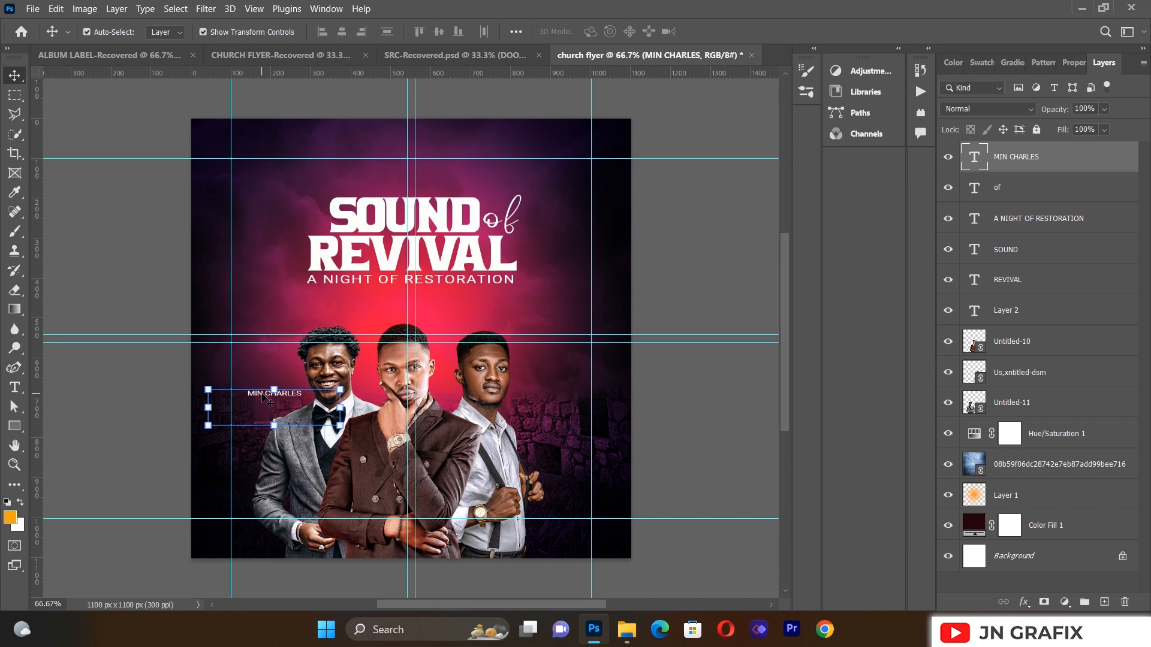
key("ctrl+j")
left_click_drag(261, 396, 533, 409)
Step: Change the copied label to the right minister's name and nudge it slightly left
left_click(15, 388)
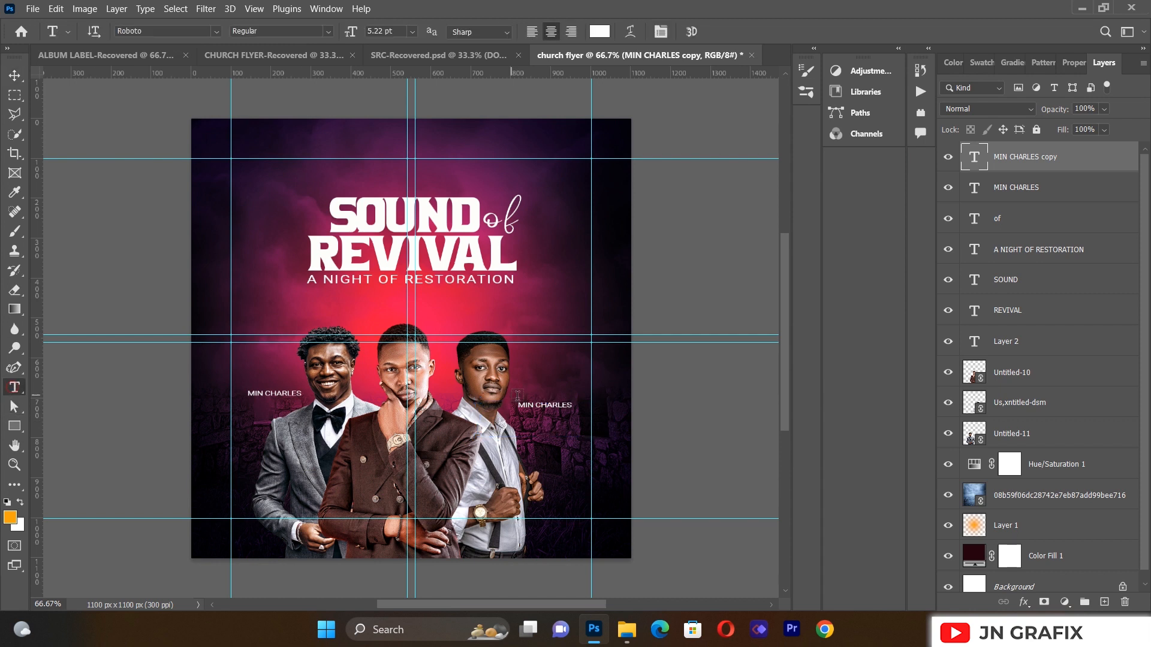
left_click(553, 404)
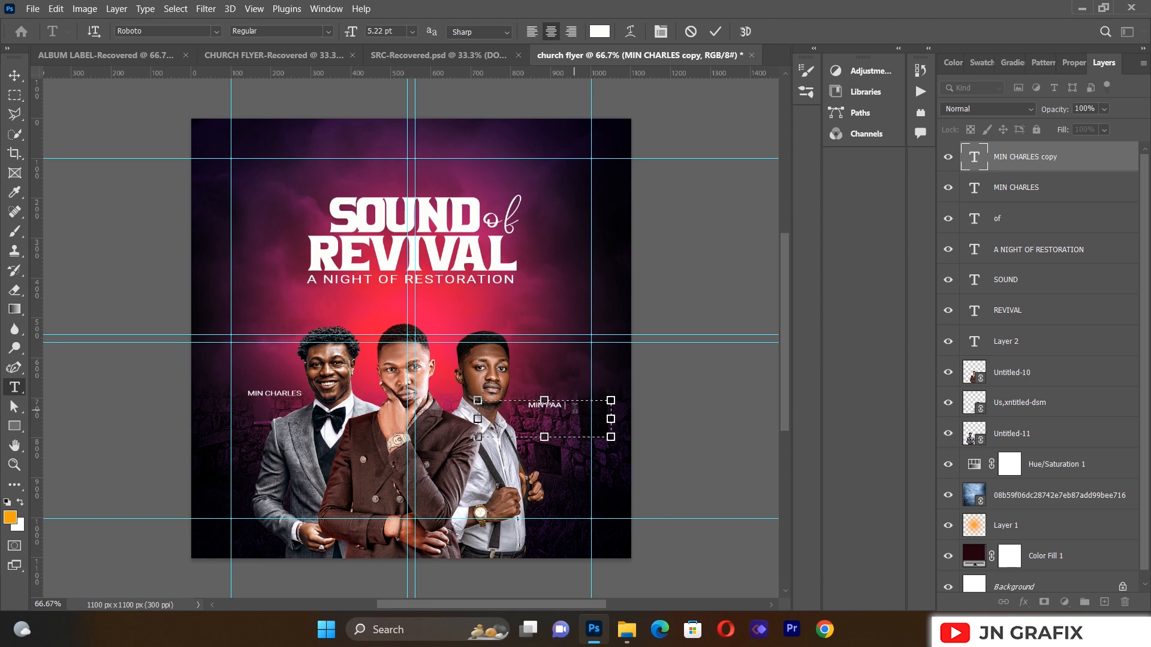
type("NR")
left_click(14, 75)
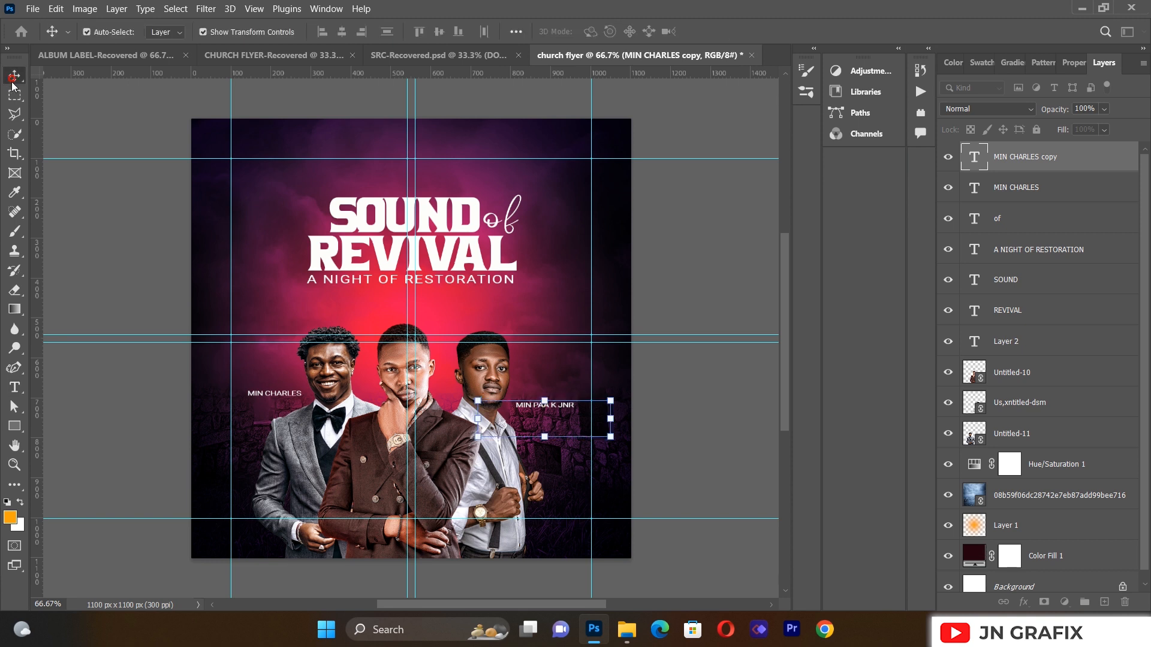
left_click_drag(547, 404, 543, 404)
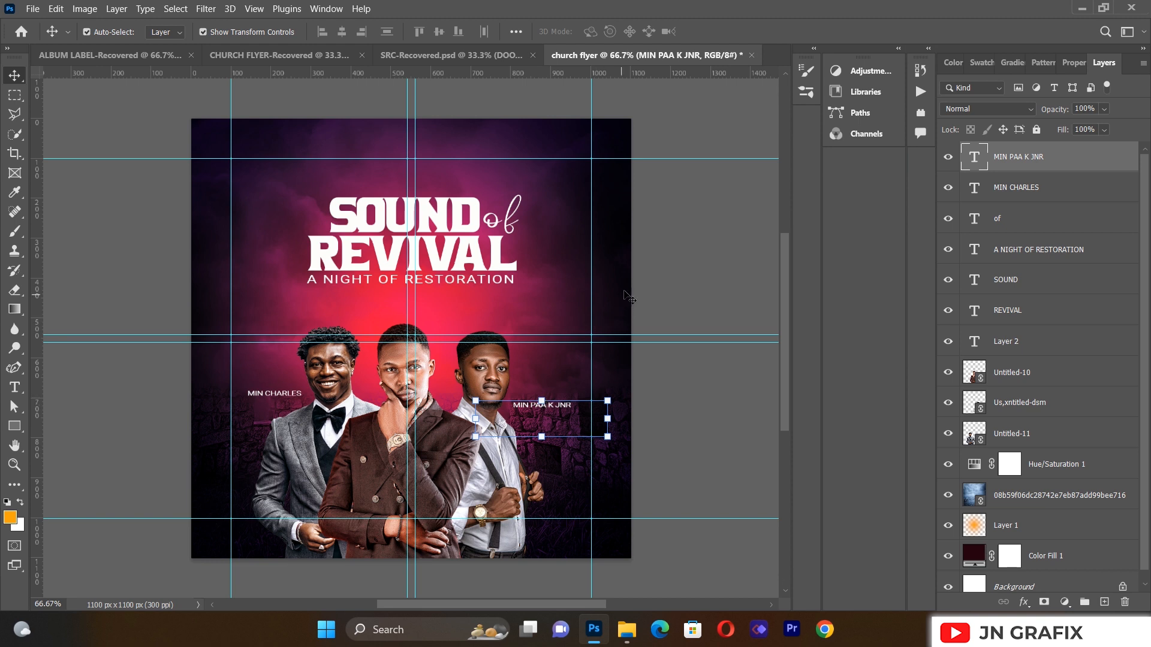
left_click(671, 288)
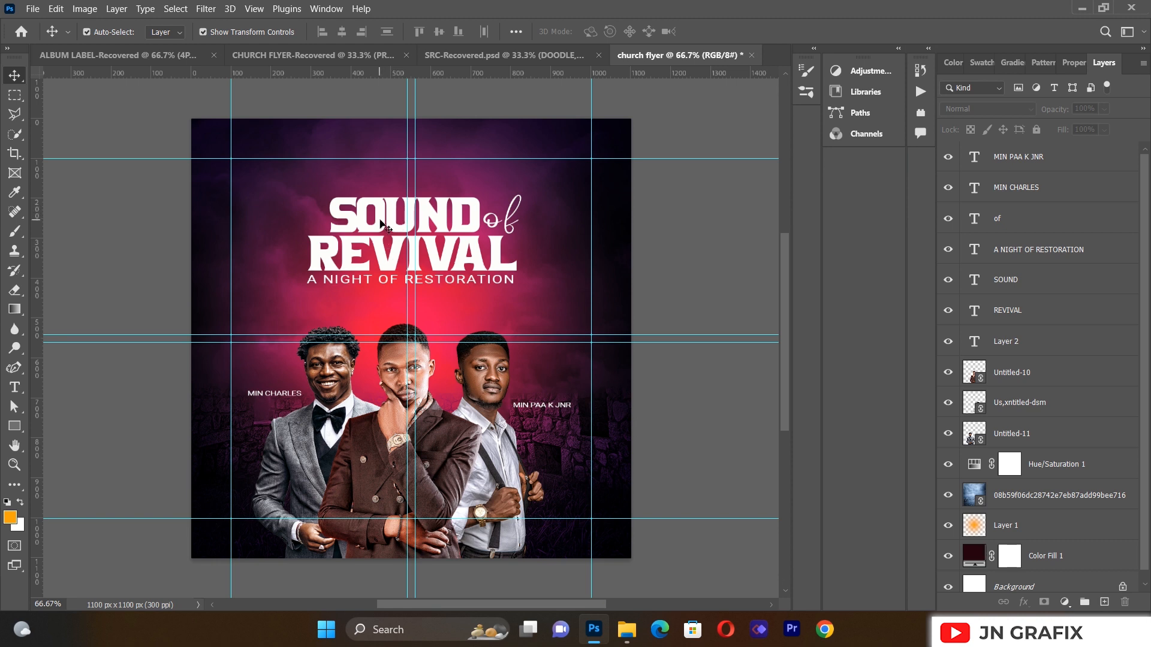
left_click(384, 266)
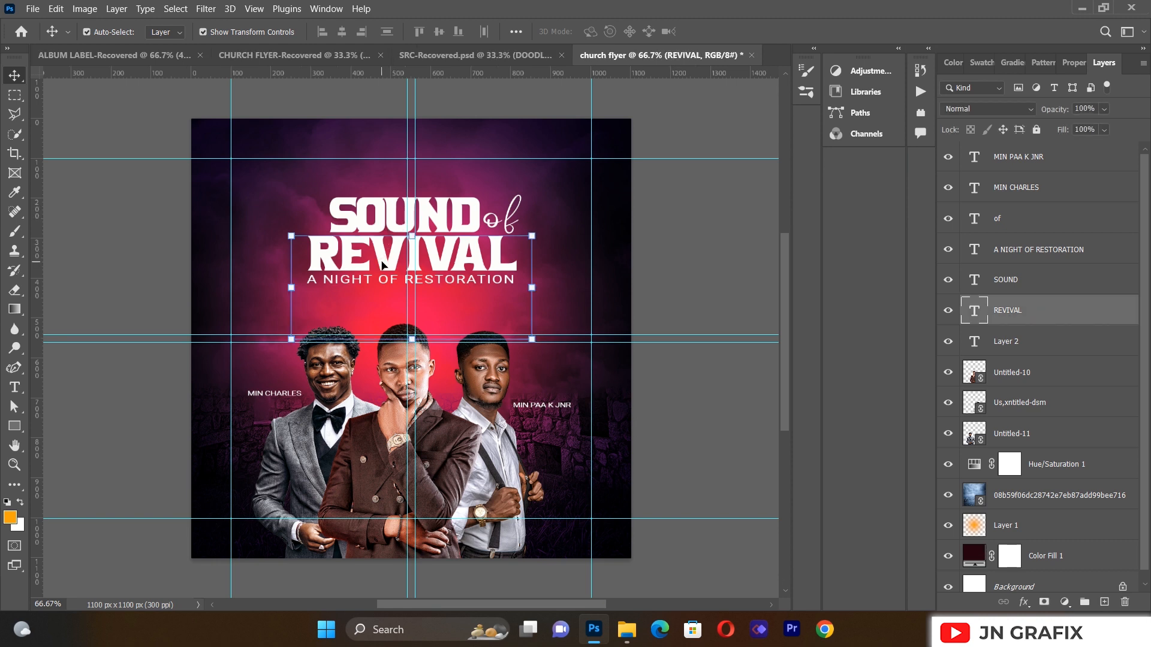
Step: Give REVIVAL a drop shadow and a 49 px outer glow
left_click(1023, 602)
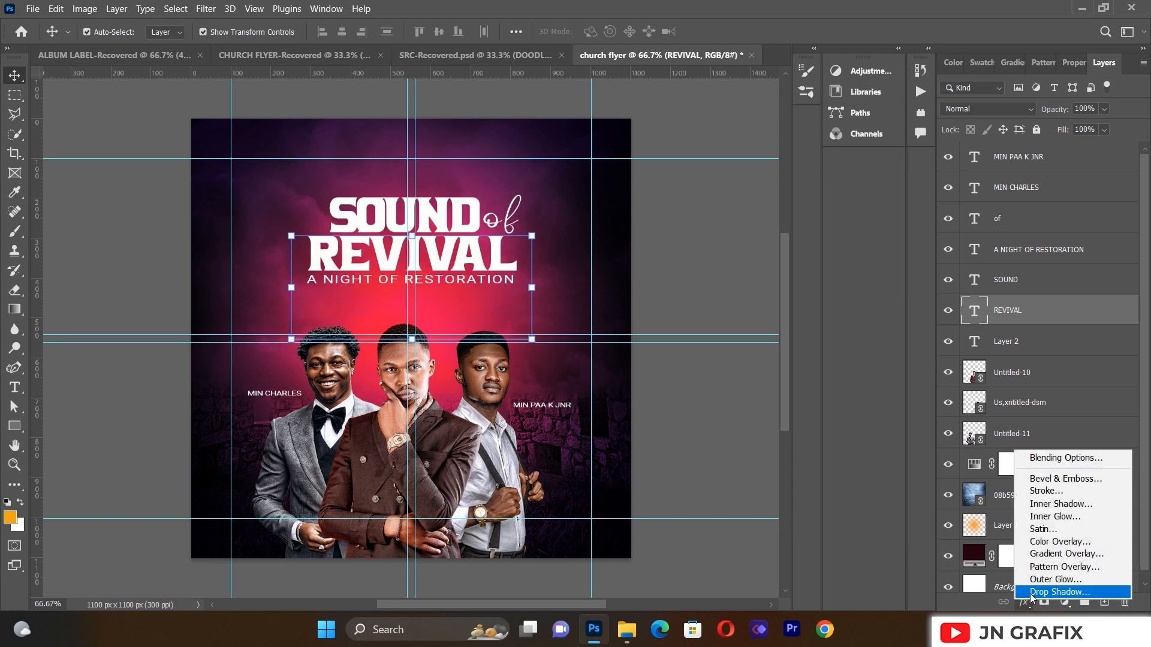
left_click(1030, 593)
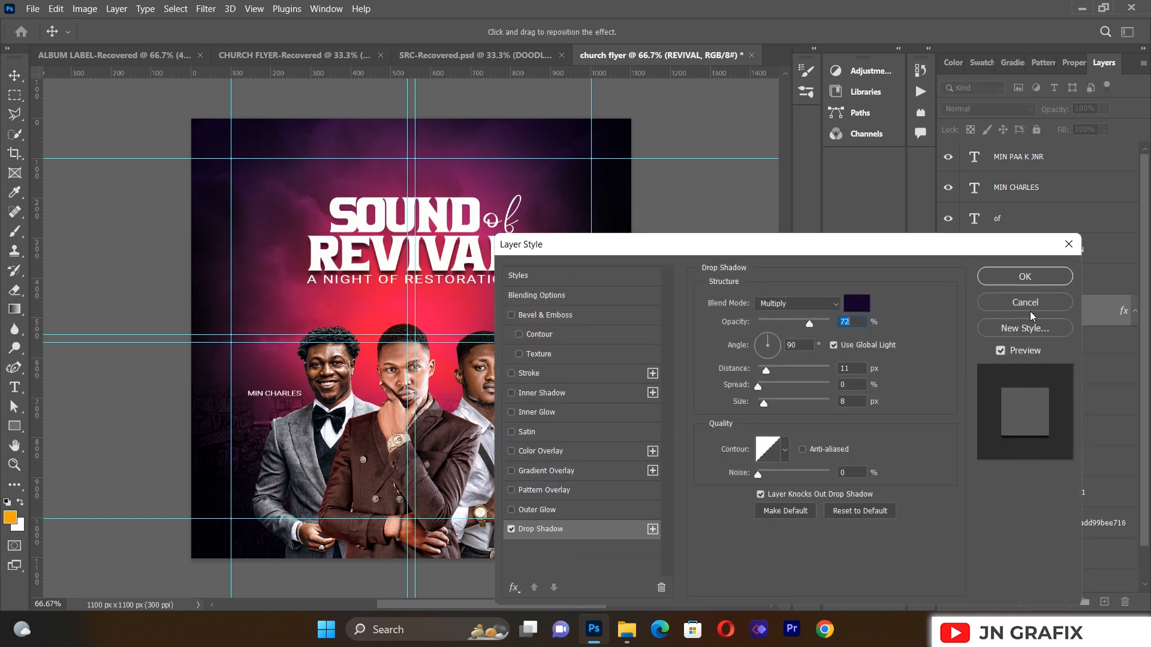
left_click(1028, 276)
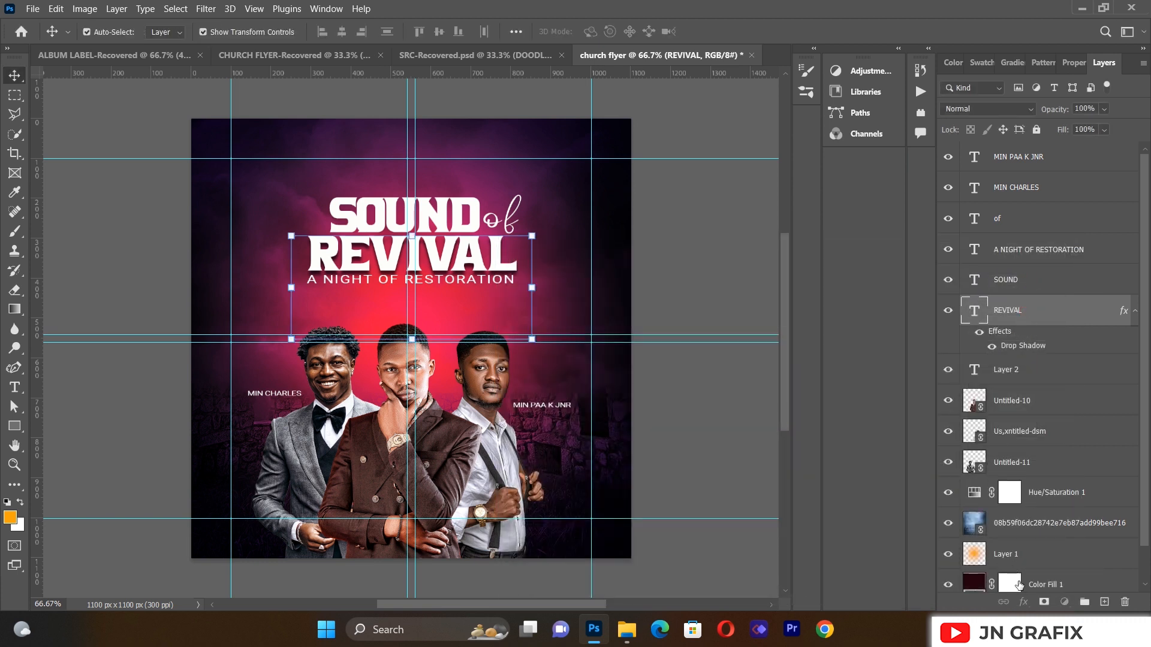
left_click(1023, 603)
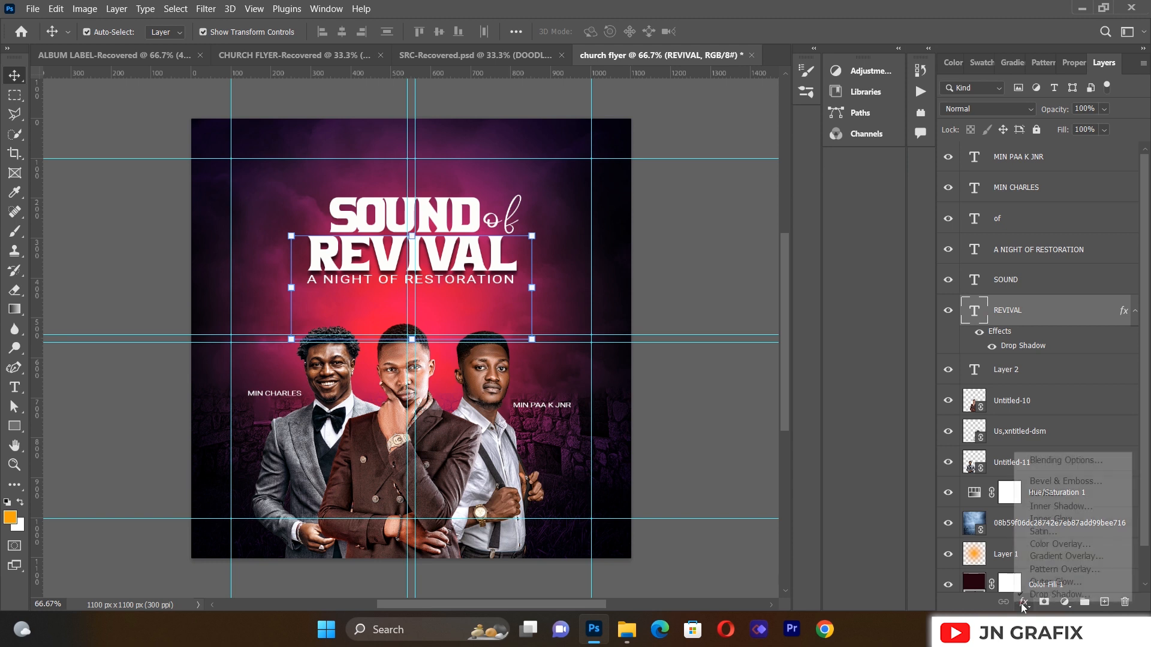
left_click(1037, 585)
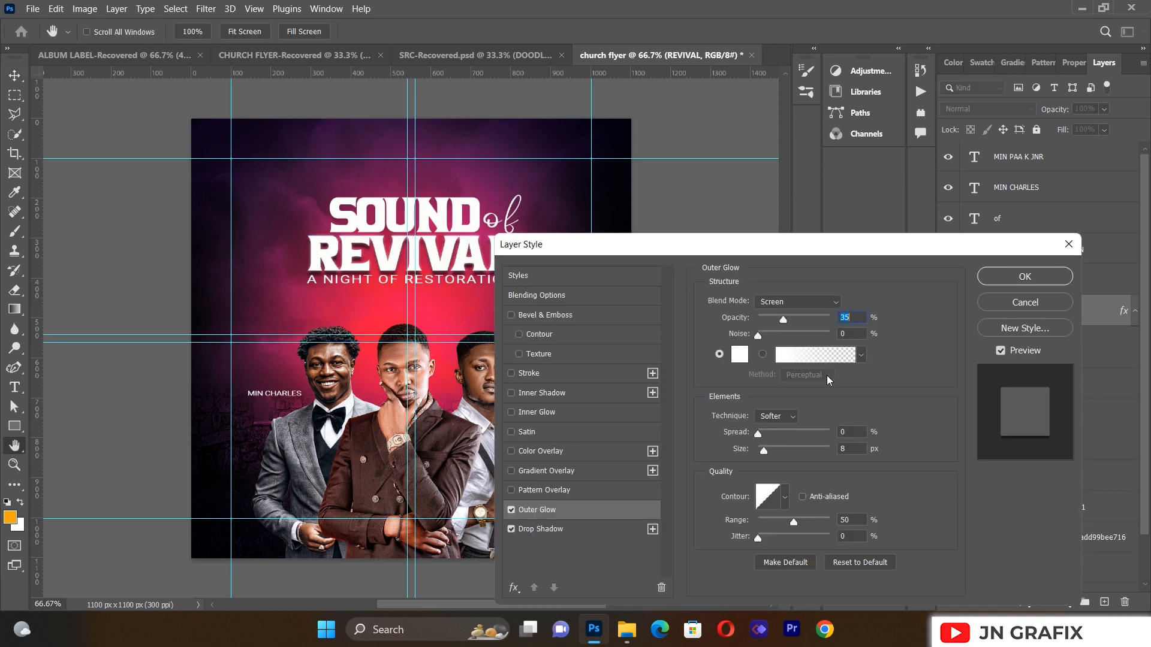
mouse_move(765, 450)
left_mouse_down()
mouse_move(776, 452)
mouse_move(764, 452)
left_mouse_up()
left_click(993, 283)
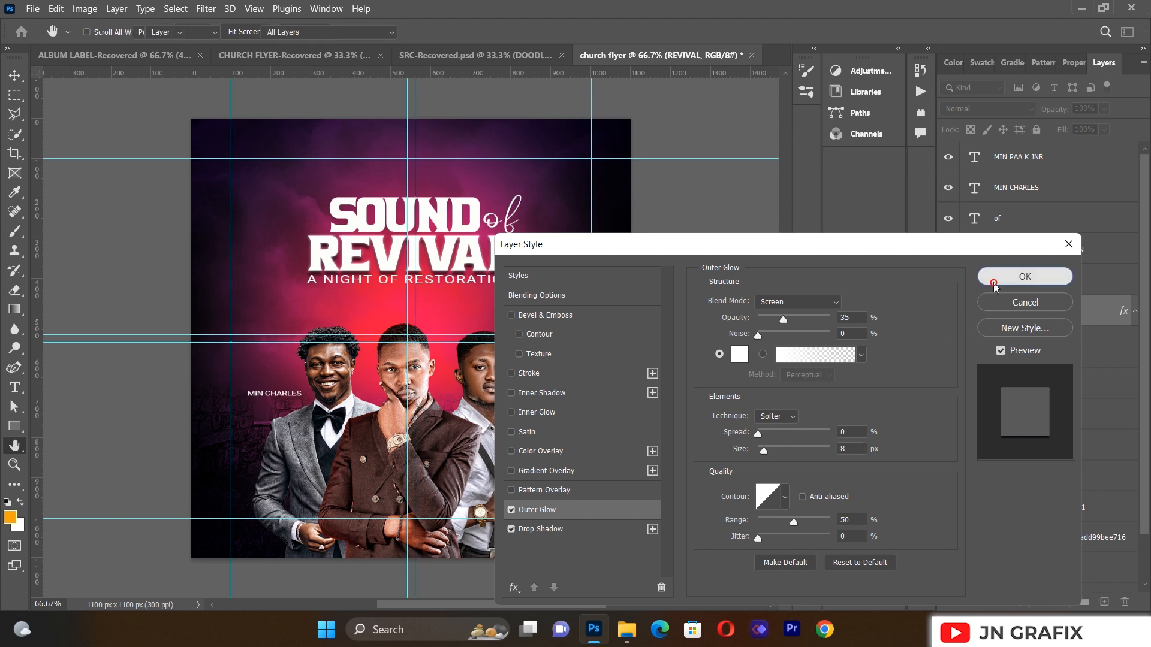
Step: Add a drop shadow and an outer glow to SOUND
left_click(443, 226)
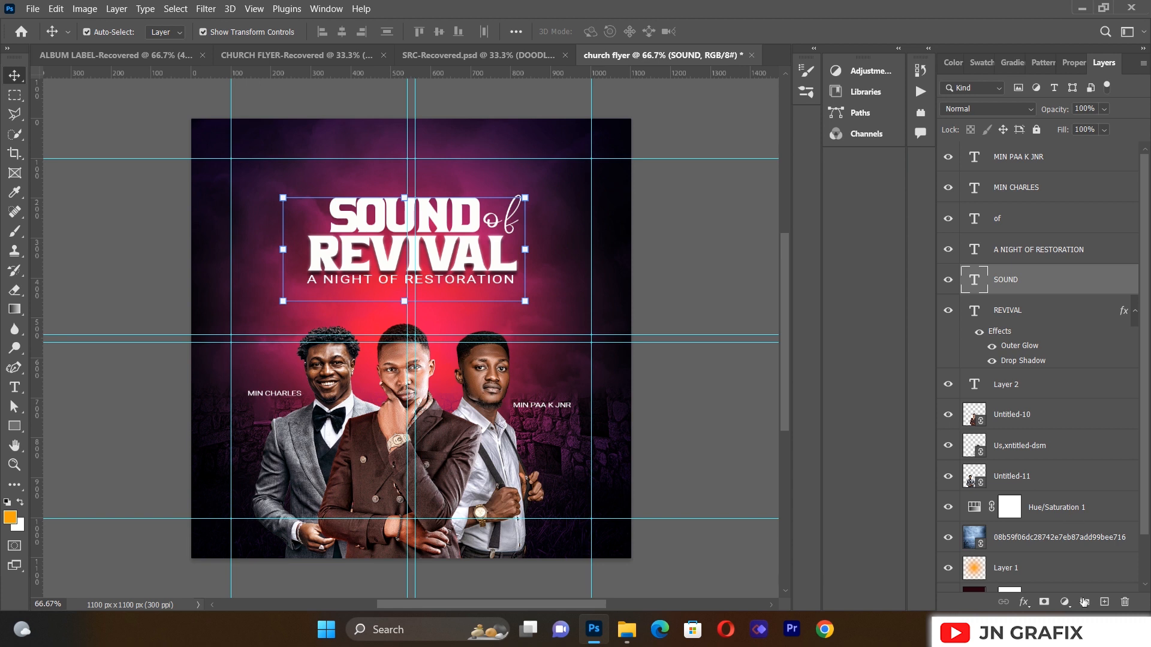
left_click(1023, 601)
left_click(1031, 597)
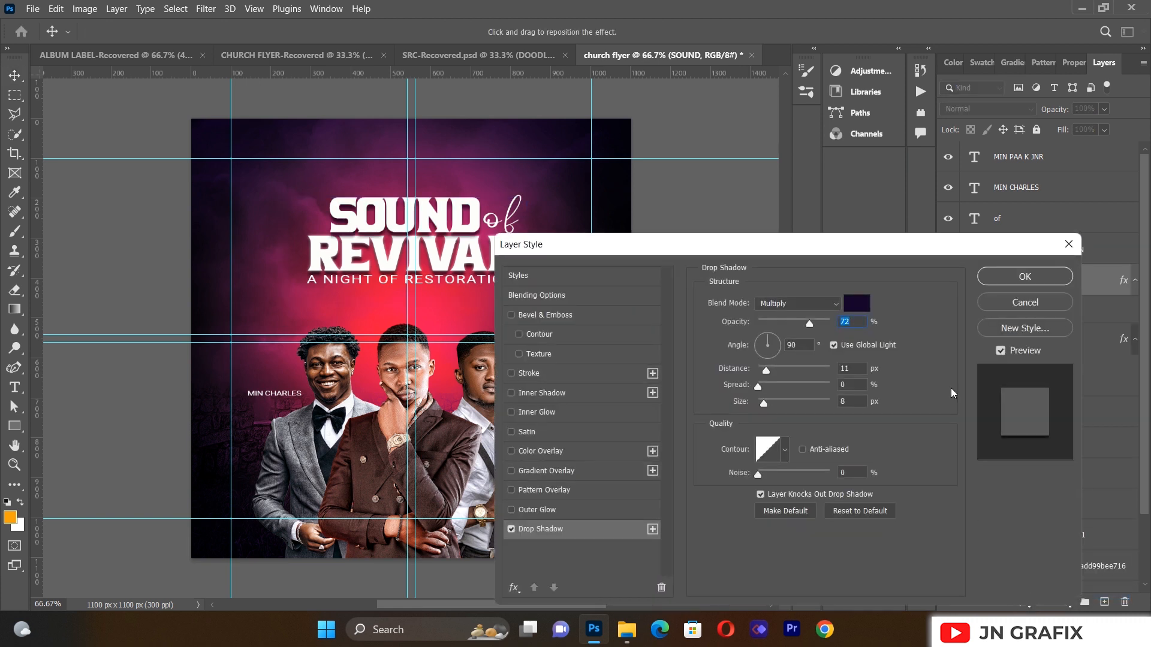
left_click(1000, 277)
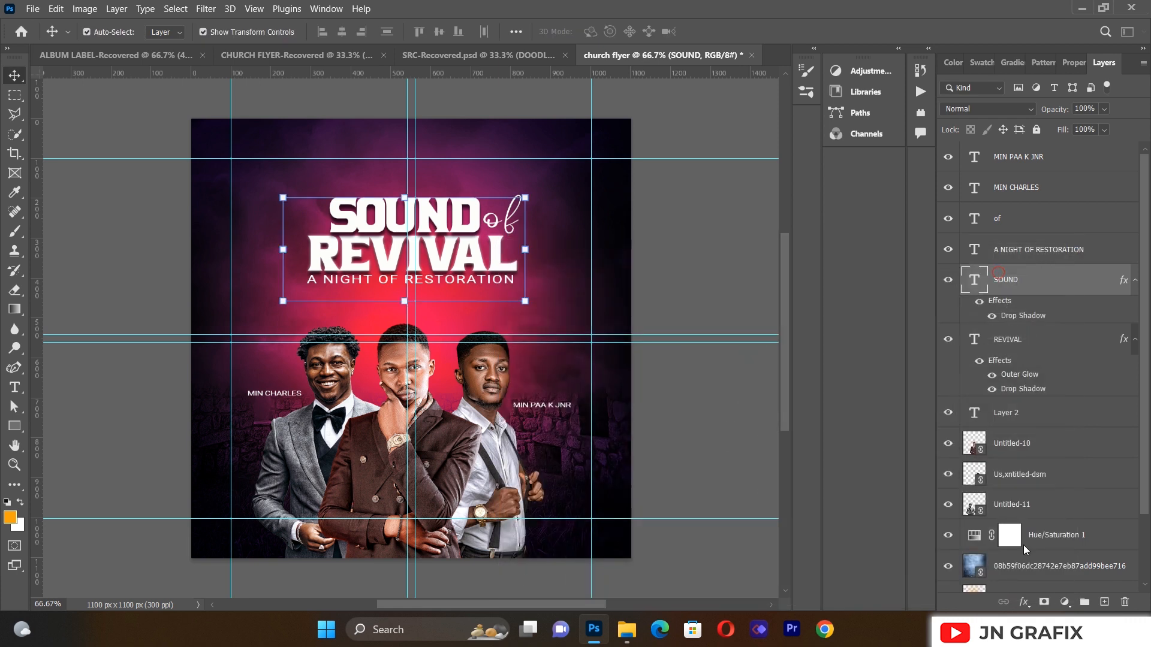
left_click(1023, 602)
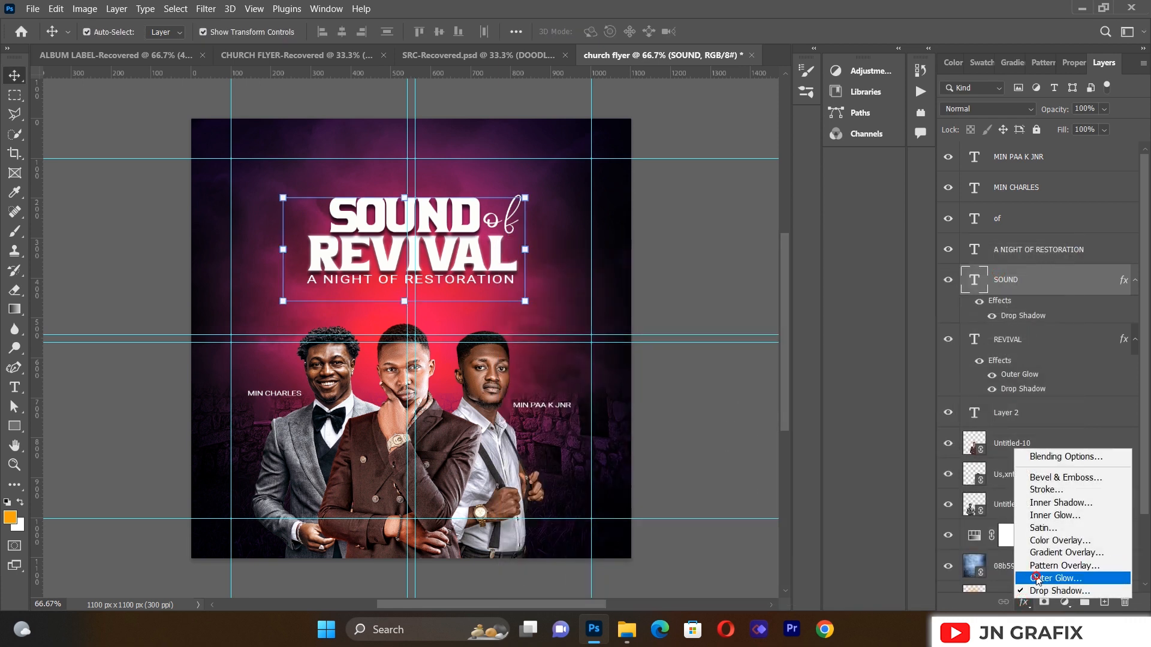
left_click(1037, 577)
left_click(1006, 283)
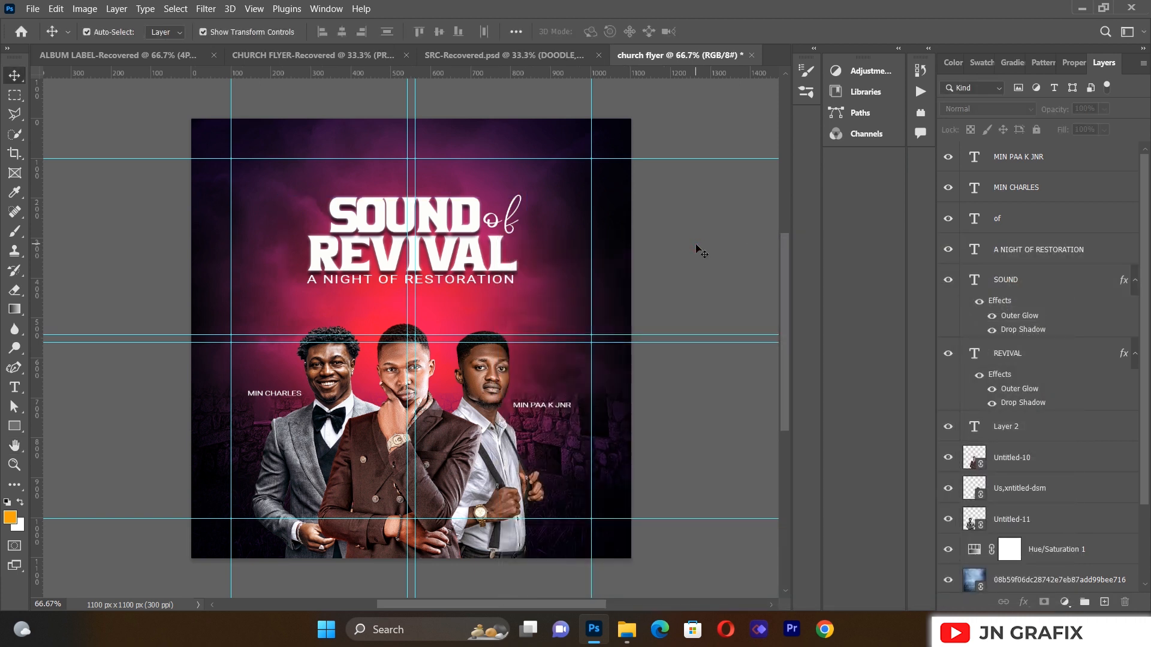
left_click(290, 399)
Step: Nudge the left minister's name label down slightly
left_click_drag(288, 397, 288, 398)
left_click(117, 381)
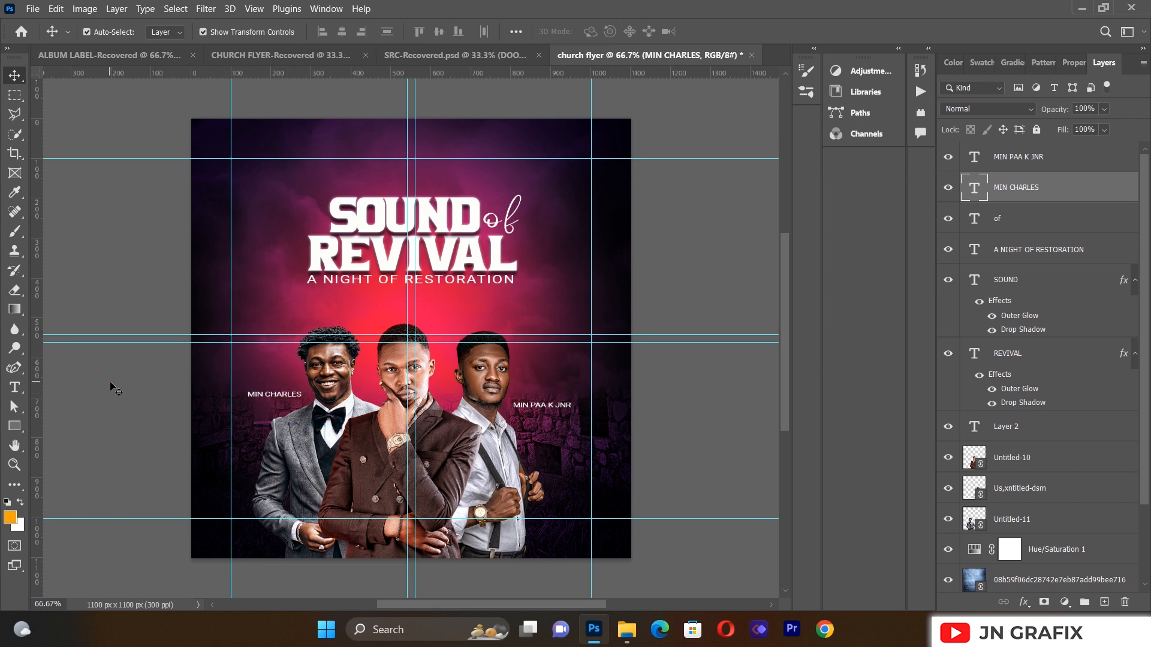
left_click(273, 396)
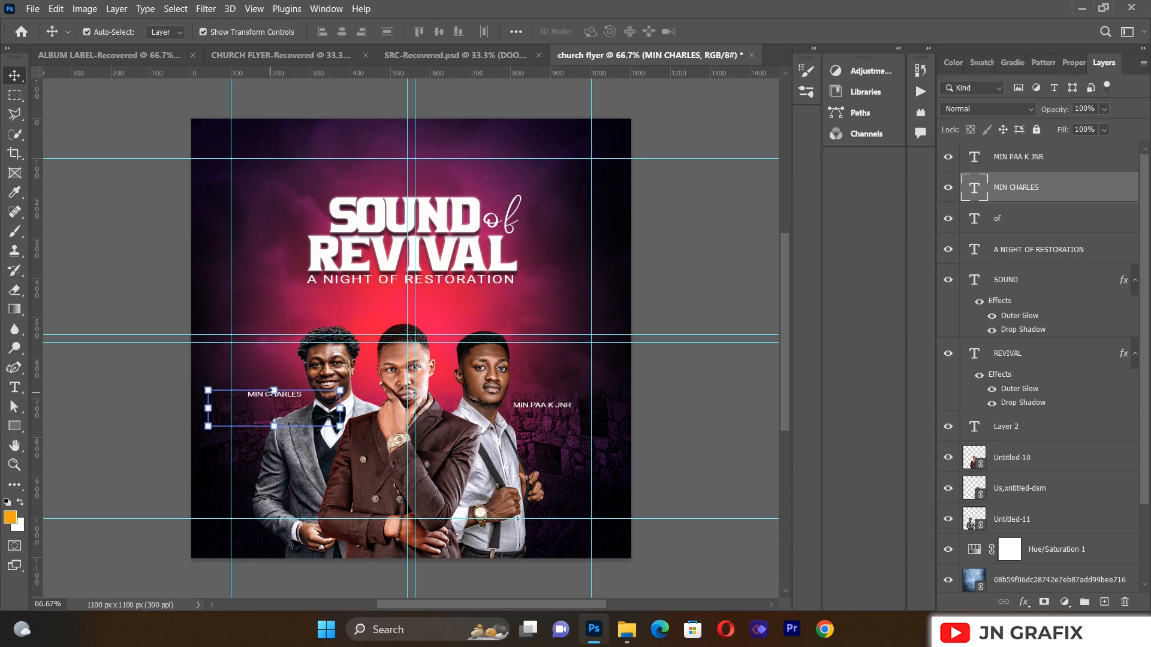
left_click(99, 371)
left_click(15, 387)
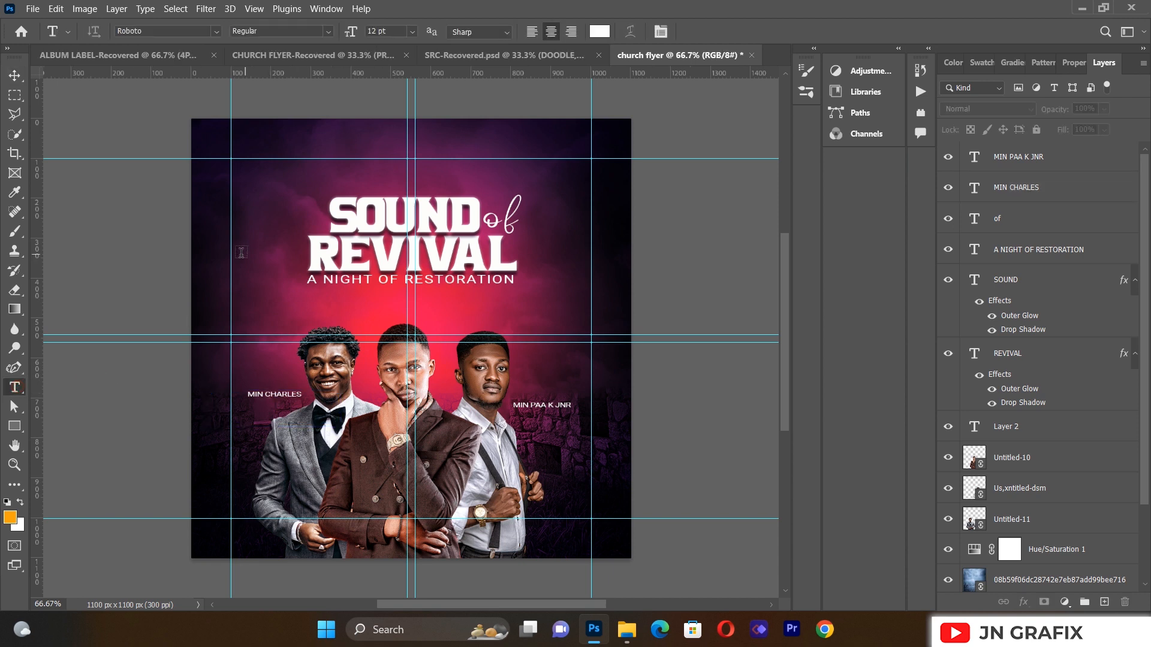
Step: Add the script word 'with' in Better Saturday onto the middle minister's jacket
left_click_drag(248, 237, 447, 395)
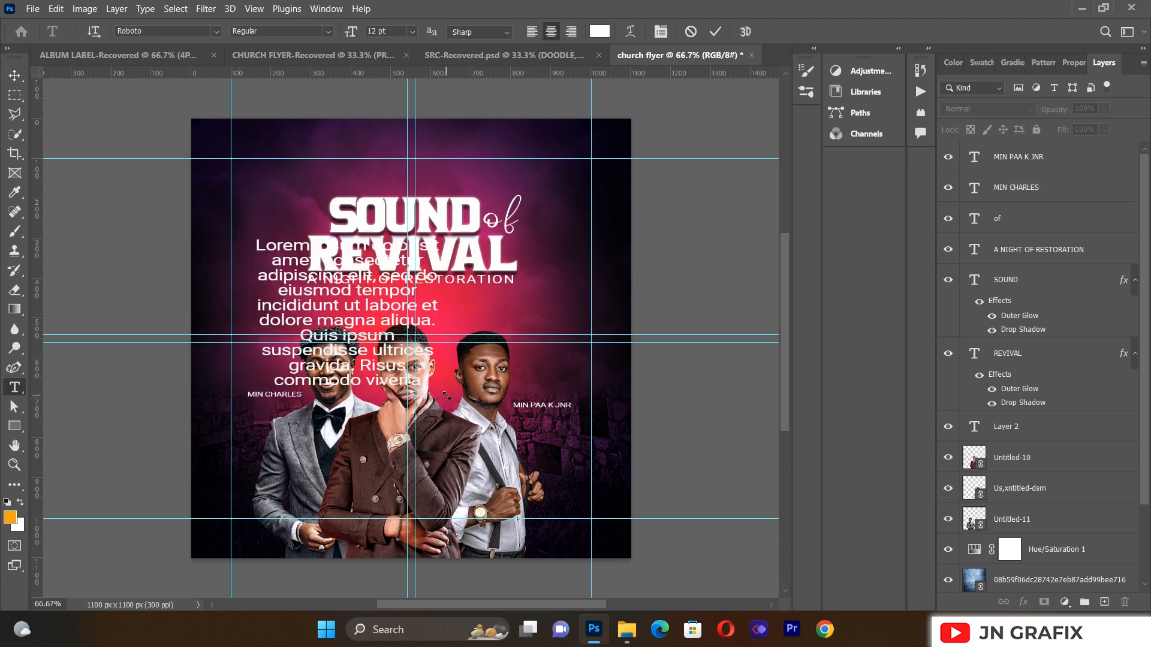
key("Delete")
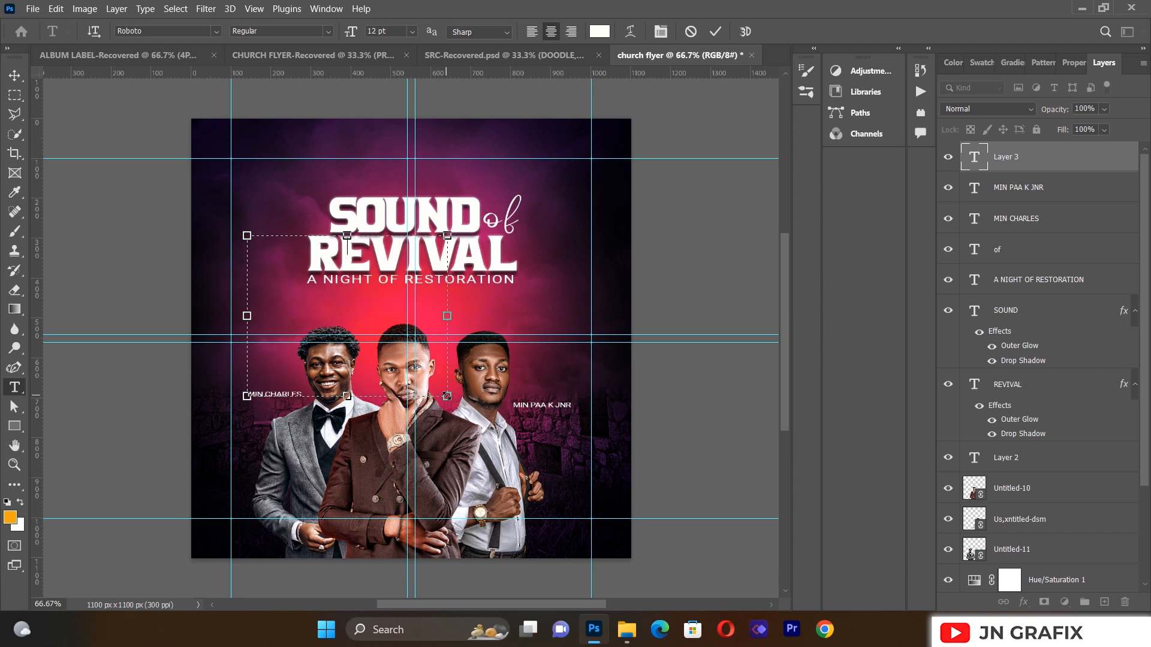
type("MIN")
key("ctrl+a")
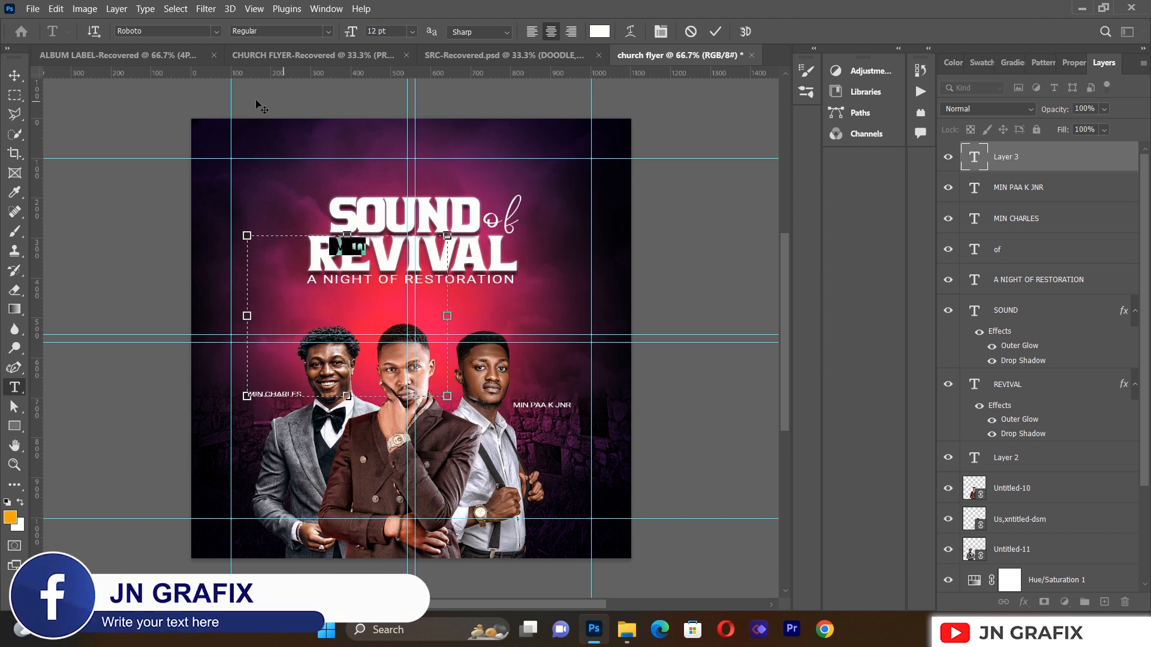
left_click(216, 30)
left_click(217, 91)
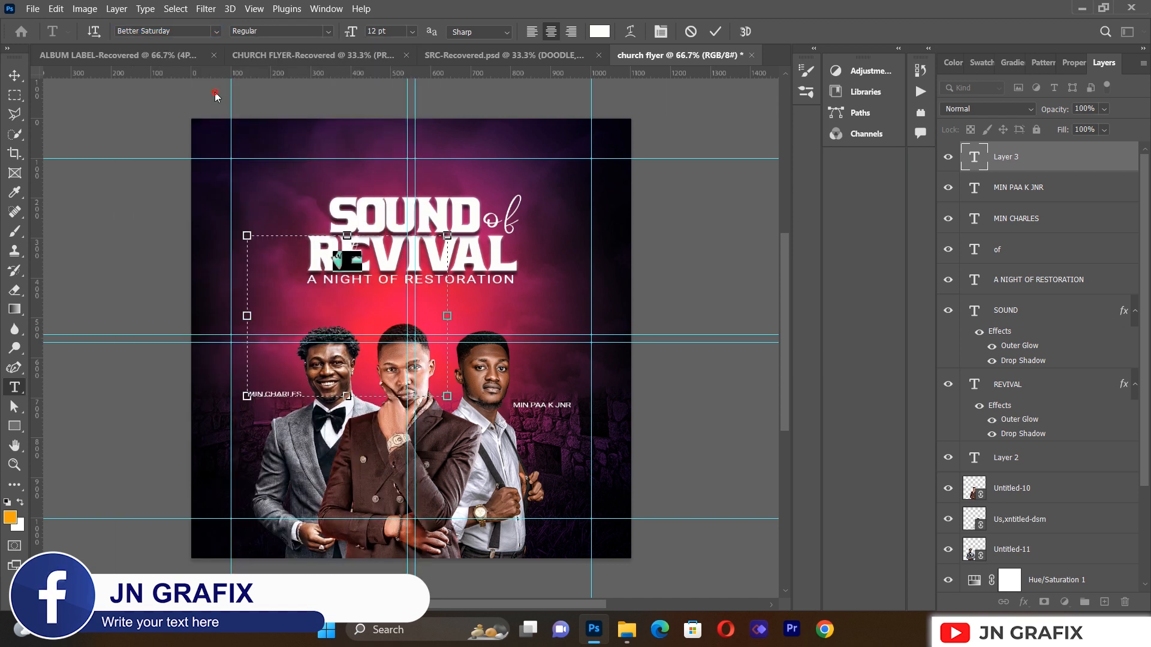
left_click(14, 75)
left_click_drag(337, 249, 371, 473)
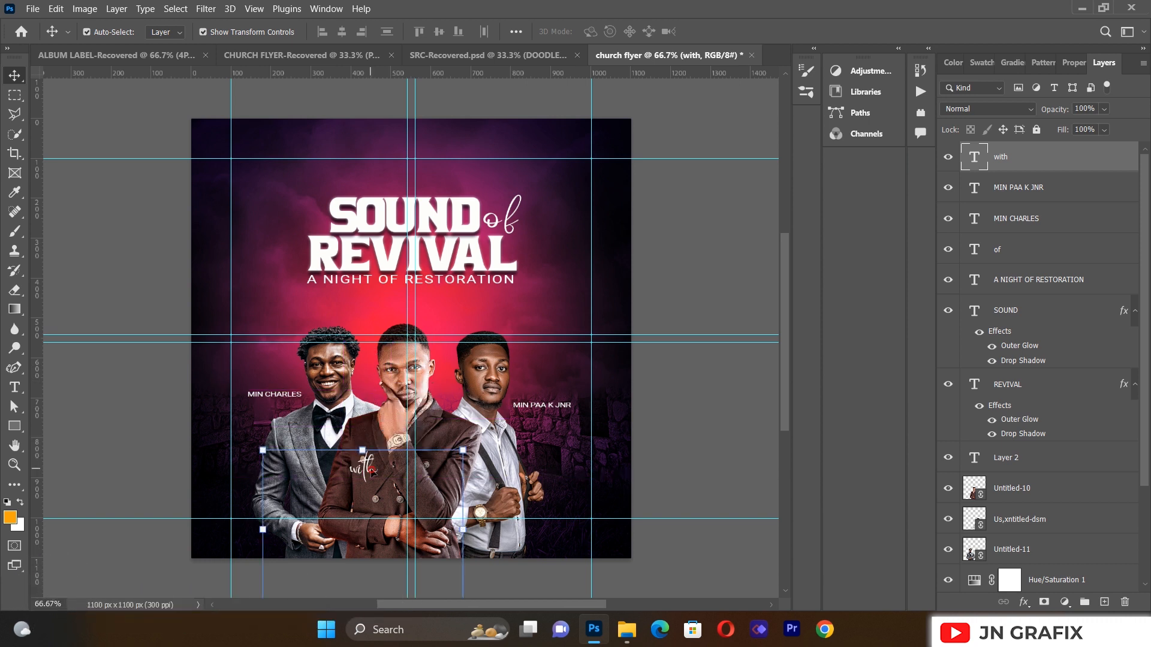
Step: Apply a drop shadow and outer glow with 24% spread to 'with', then add a text box beneath
left_click(1025, 602)
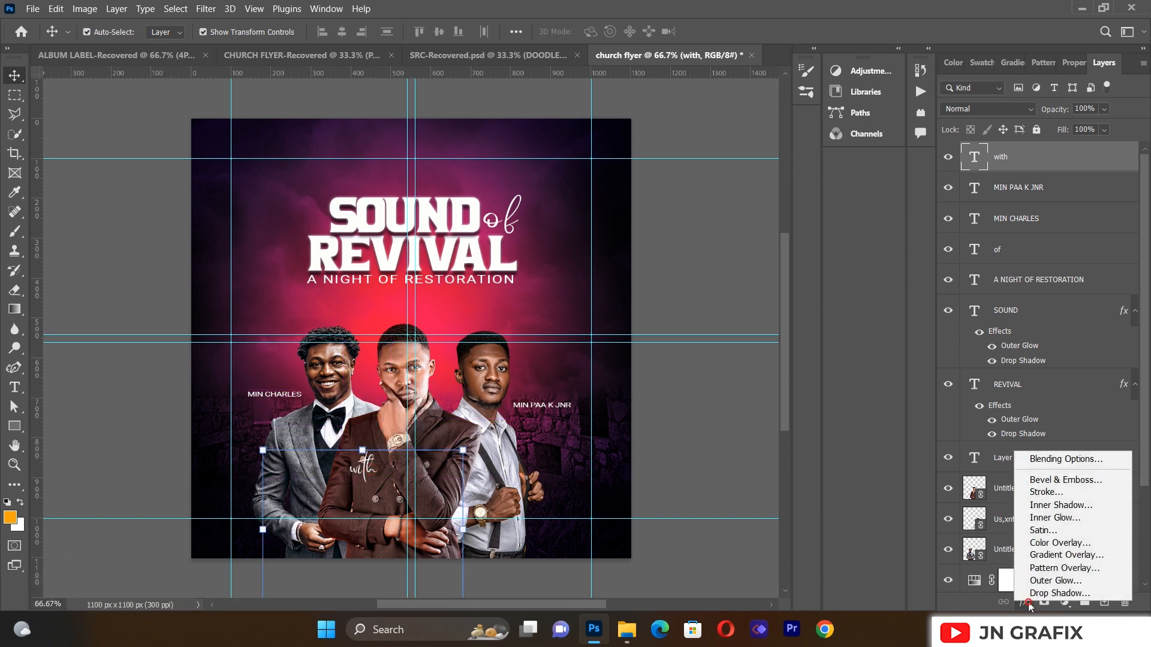
left_click(1045, 594)
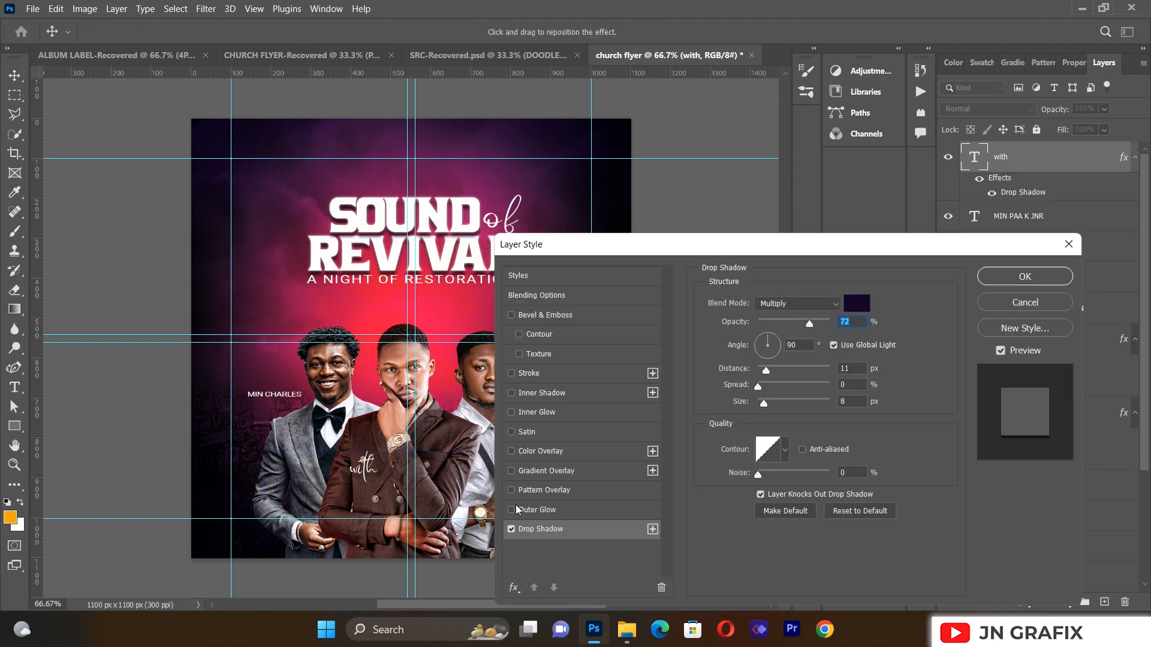
left_click(512, 510)
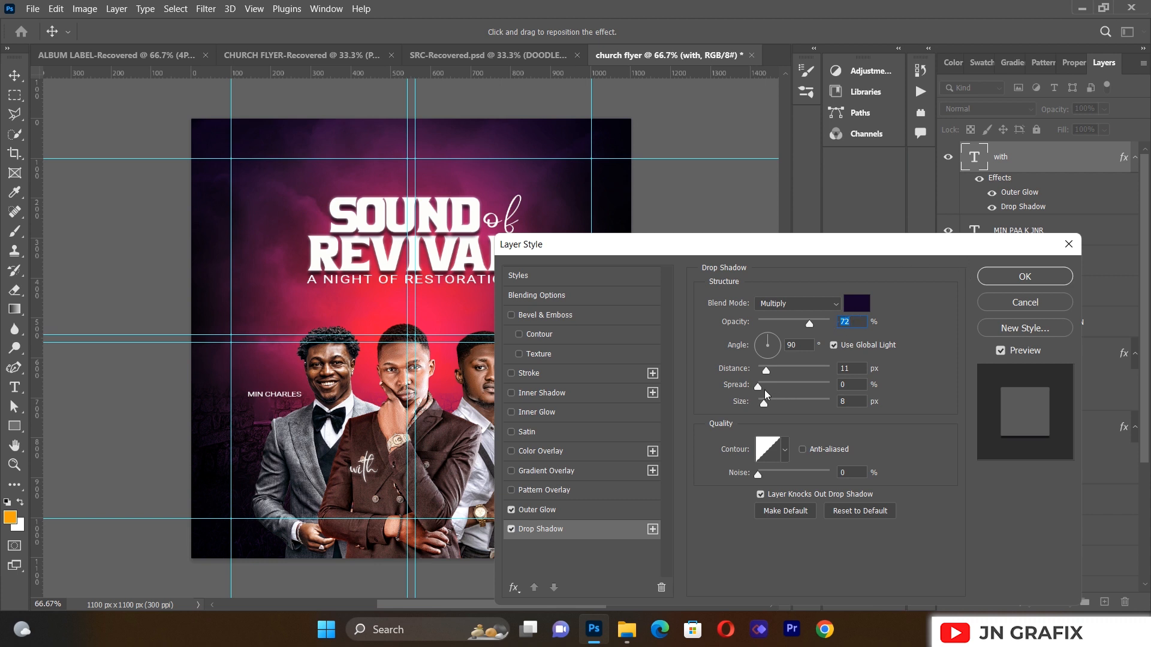
left_click_drag(759, 390, 782, 389)
left_click(1035, 286)
left_click(120, 383)
left_click(15, 387)
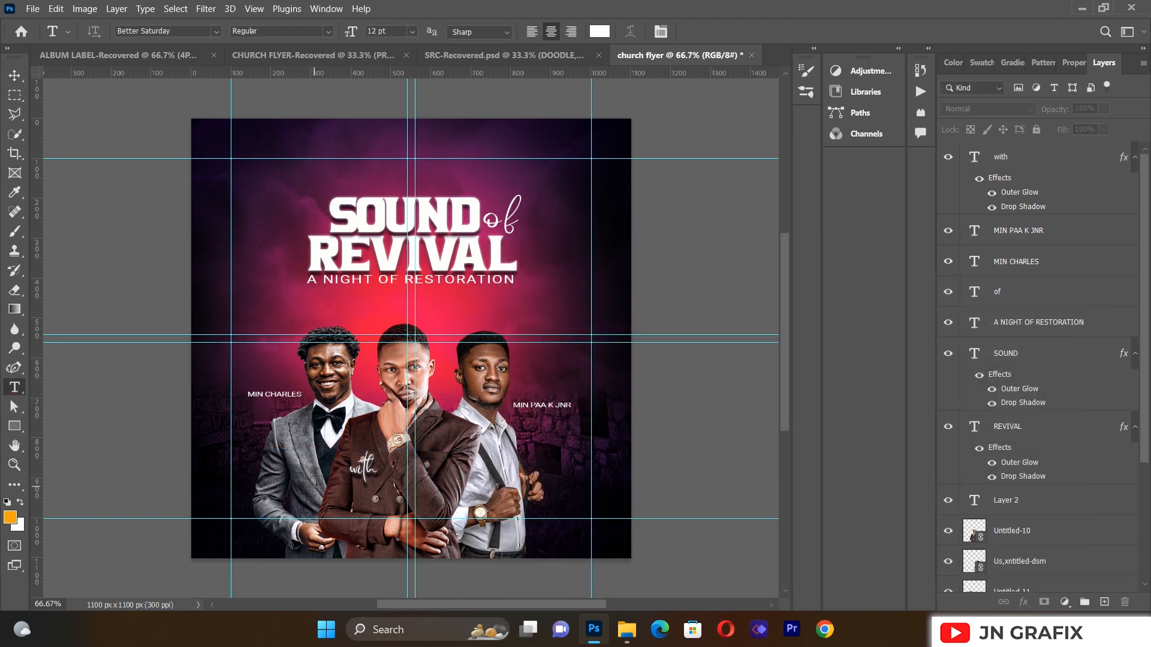
left_click_drag(329, 480, 467, 529)
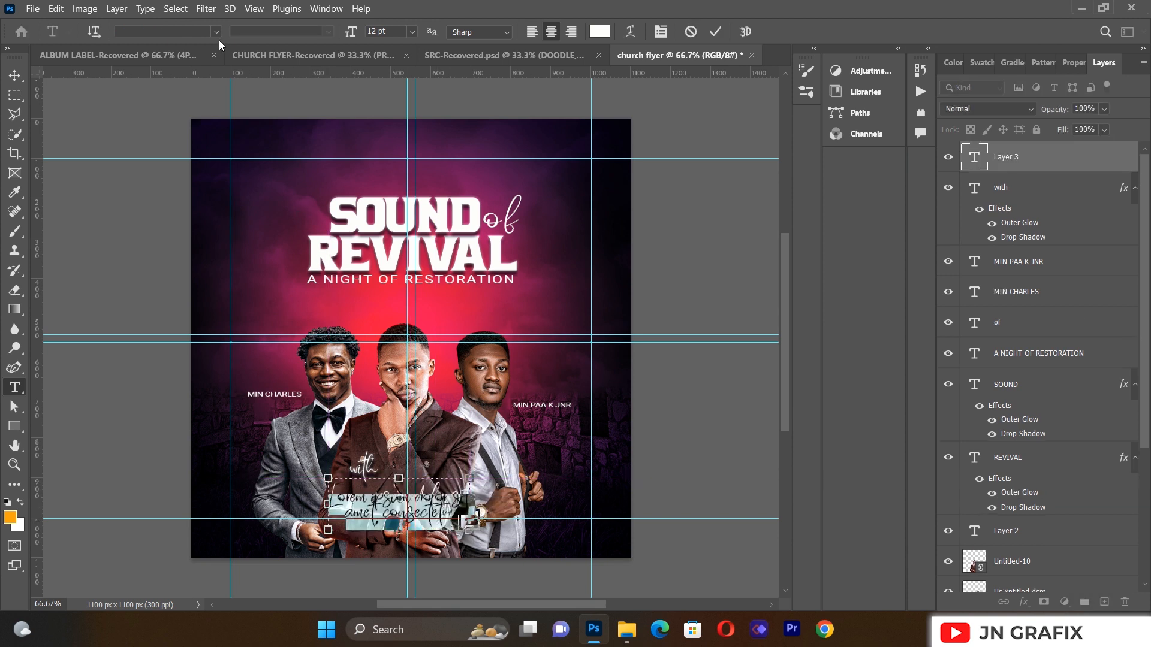
Step: Type the middle minister's first name in uppercase white Roboto
left_click(215, 31)
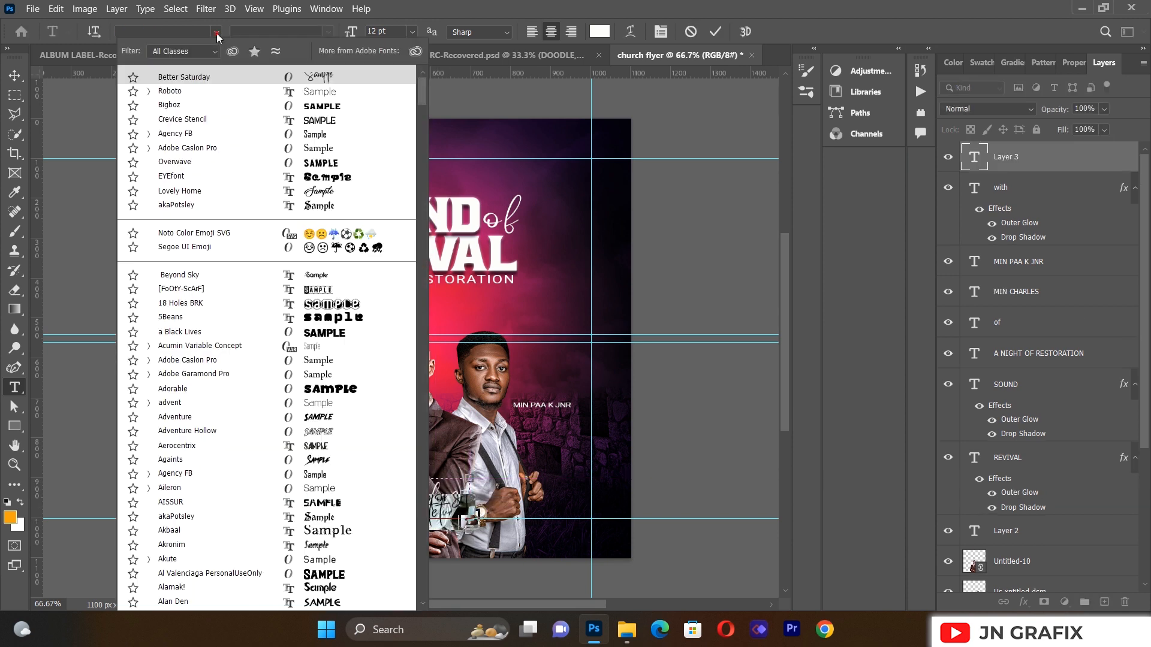
left_click(213, 90)
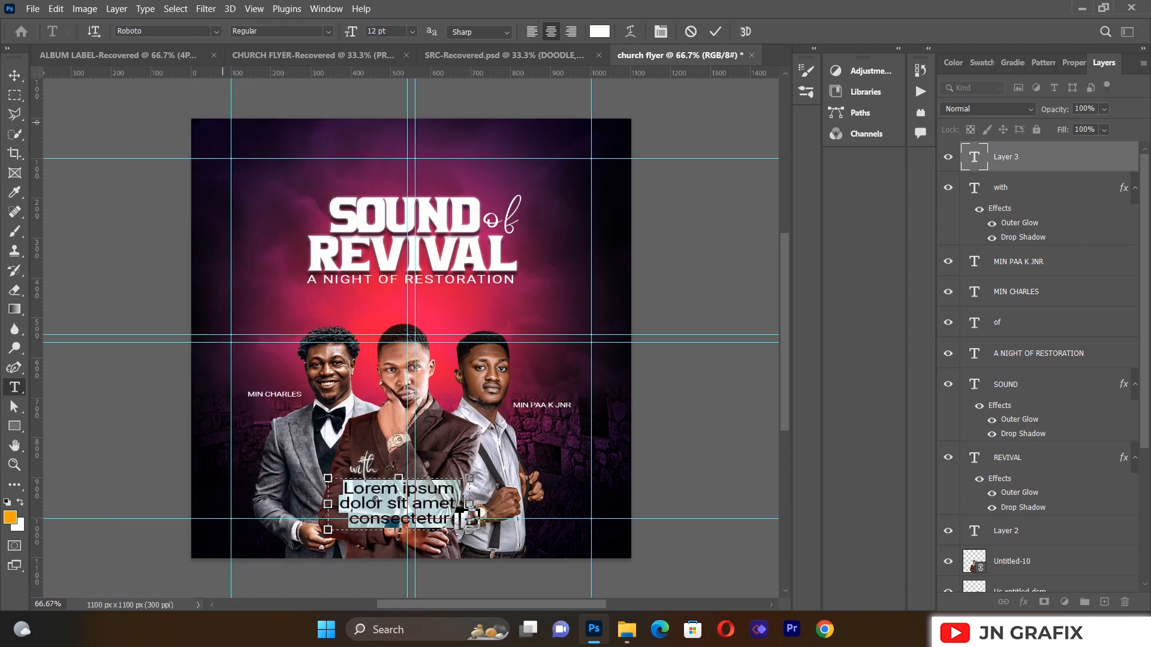
key("BackSpace")
key("ctrl+a")
key("BackSpace")
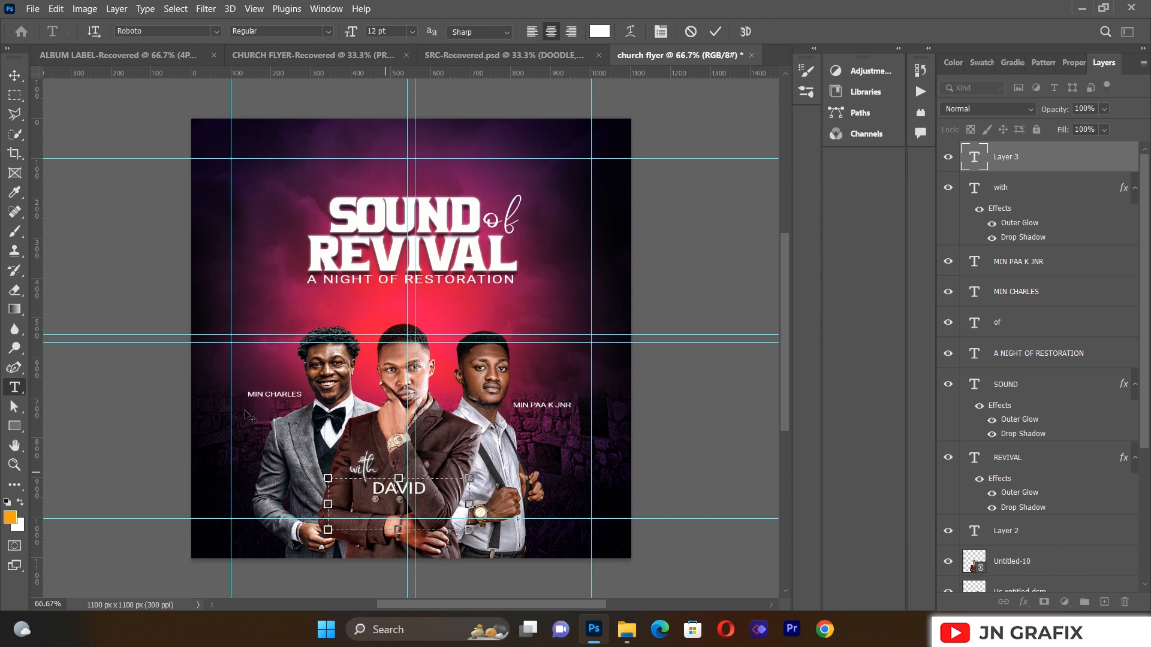
left_click(14, 75)
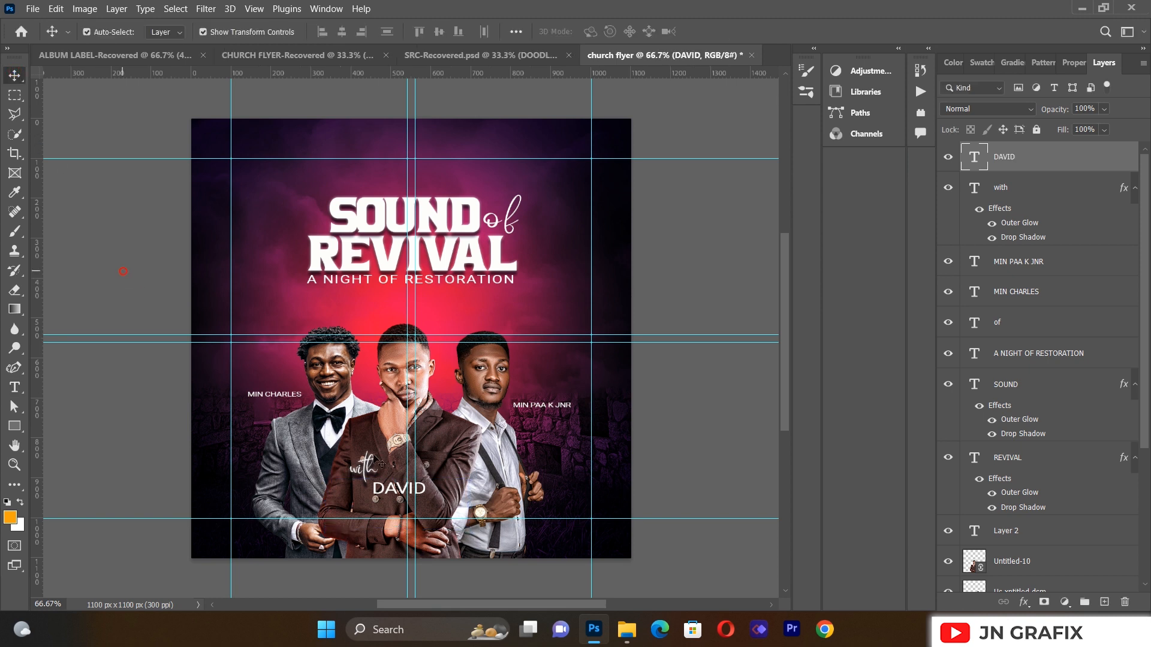
Step: Place the first name under 'with' and narrow it to about 83% width
left_click_drag(397, 491, 365, 490)
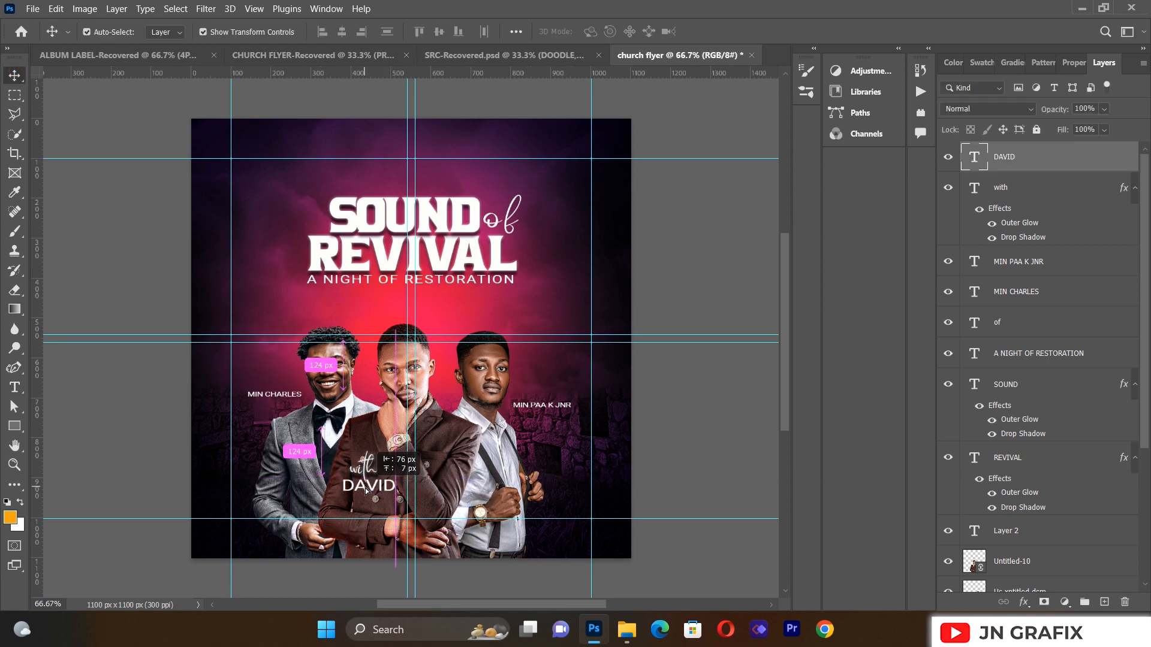
left_click_drag(437, 504, 382, 501)
key("Up")
key("Up")
key("Up")
key("Up")
key("Up")
key("Up")
left_click_drag(380, 498, 380, 497)
left_click(14, 77)
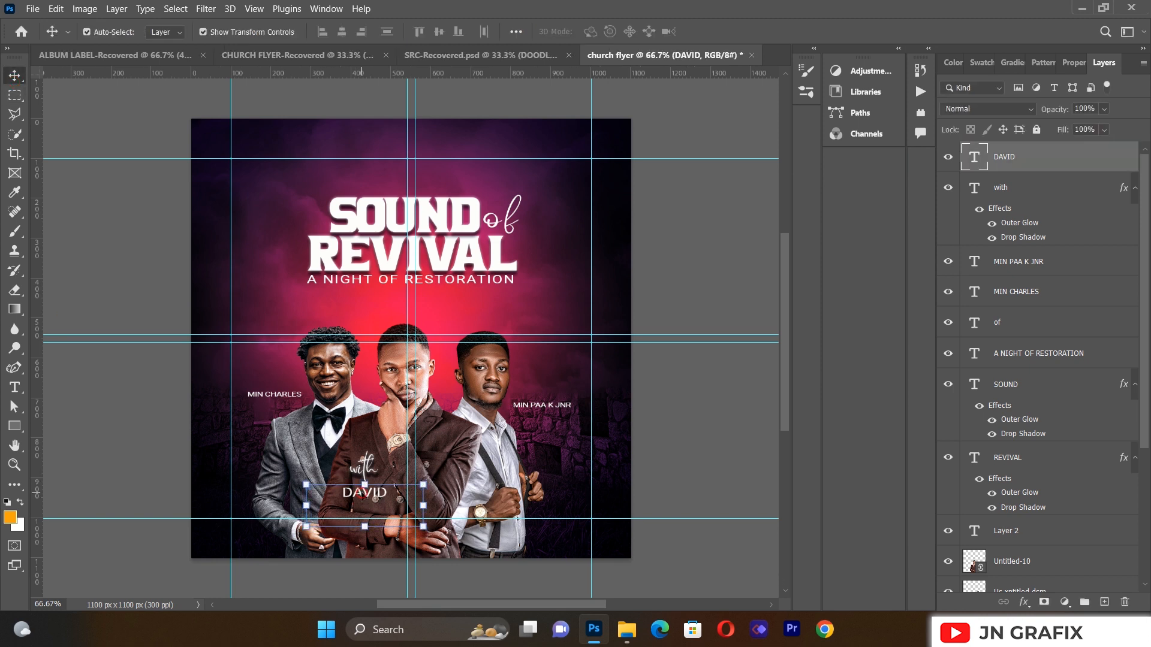
Step: Duplicate the first name just below and retype the copy as the surname
left_click_drag(363, 494, 362, 507)
key("Up")
key("Up")
key("Up")
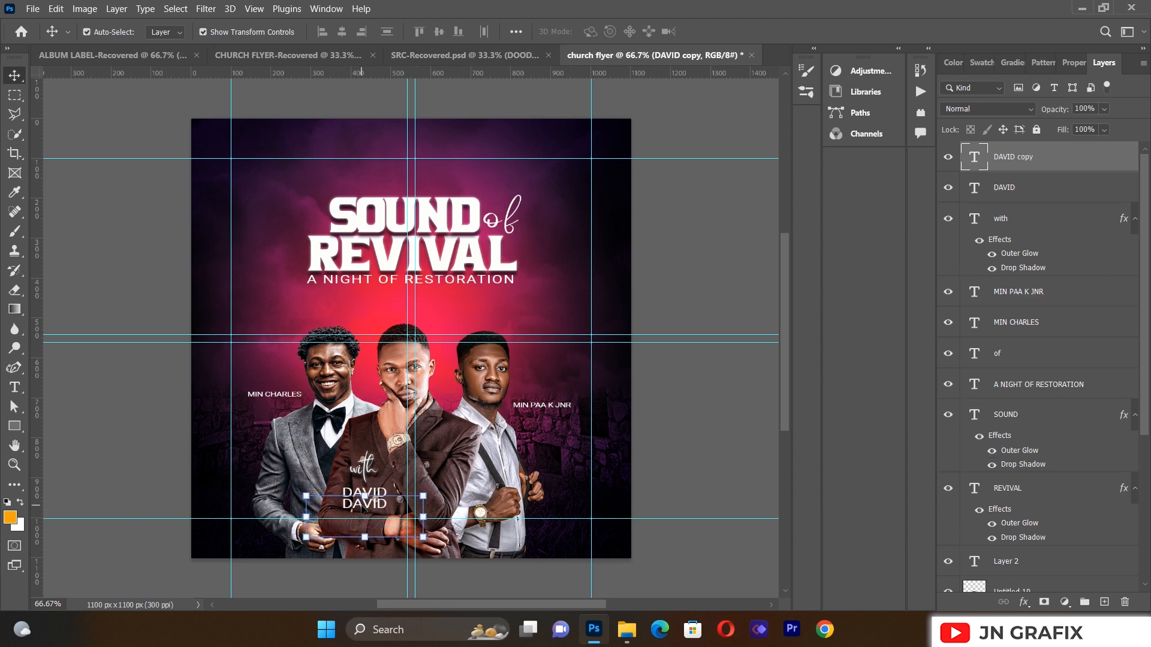
key("t")
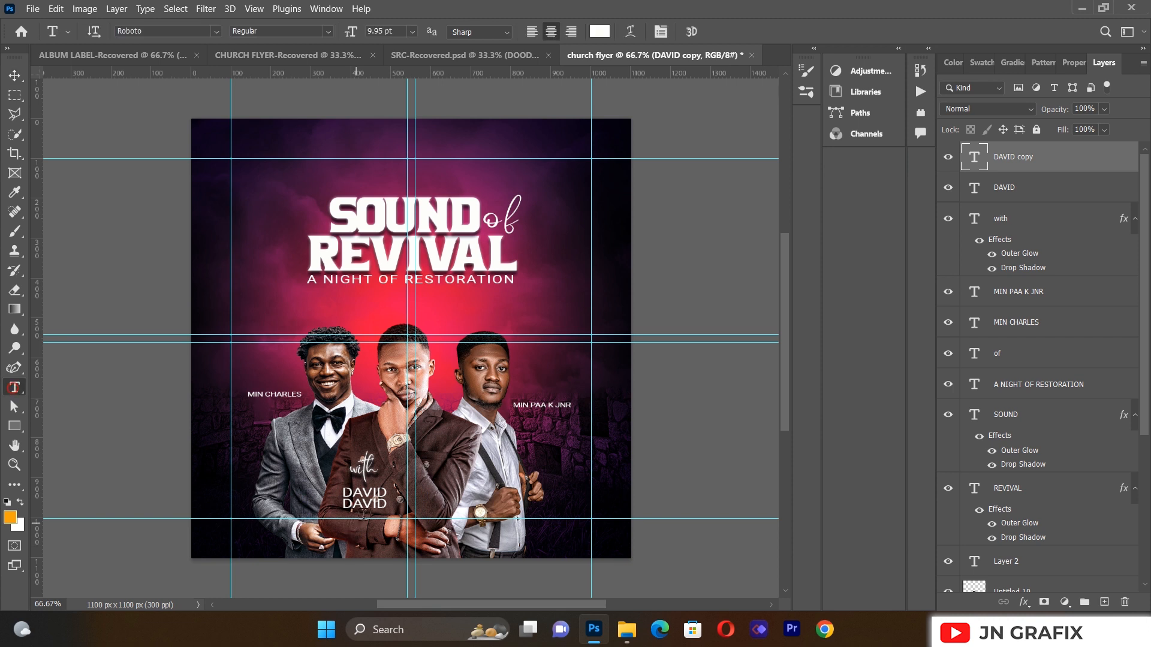
left_click(368, 504)
key("ctrl+a")
key("BackSpace")
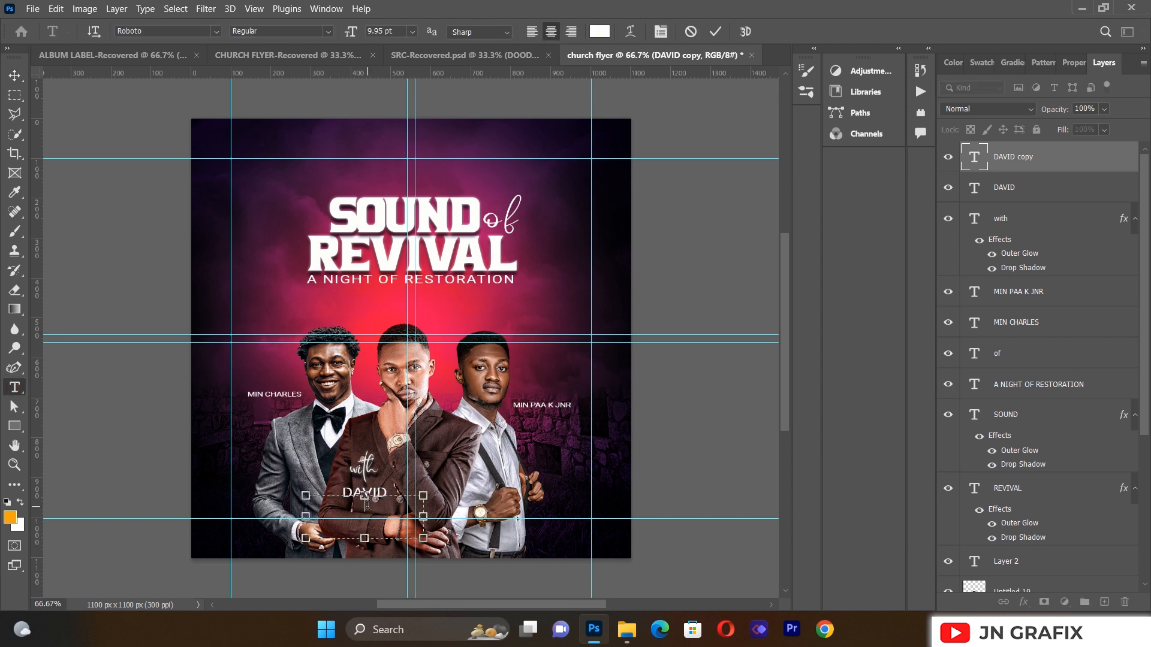
left_click(15, 73)
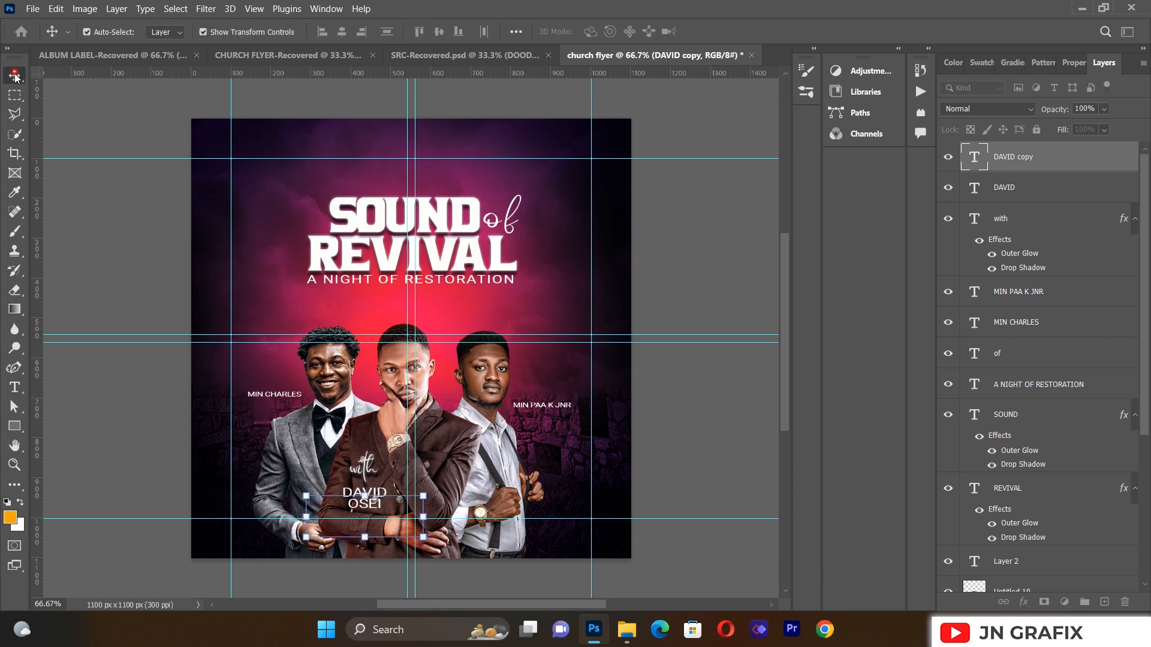
left_click(371, 505)
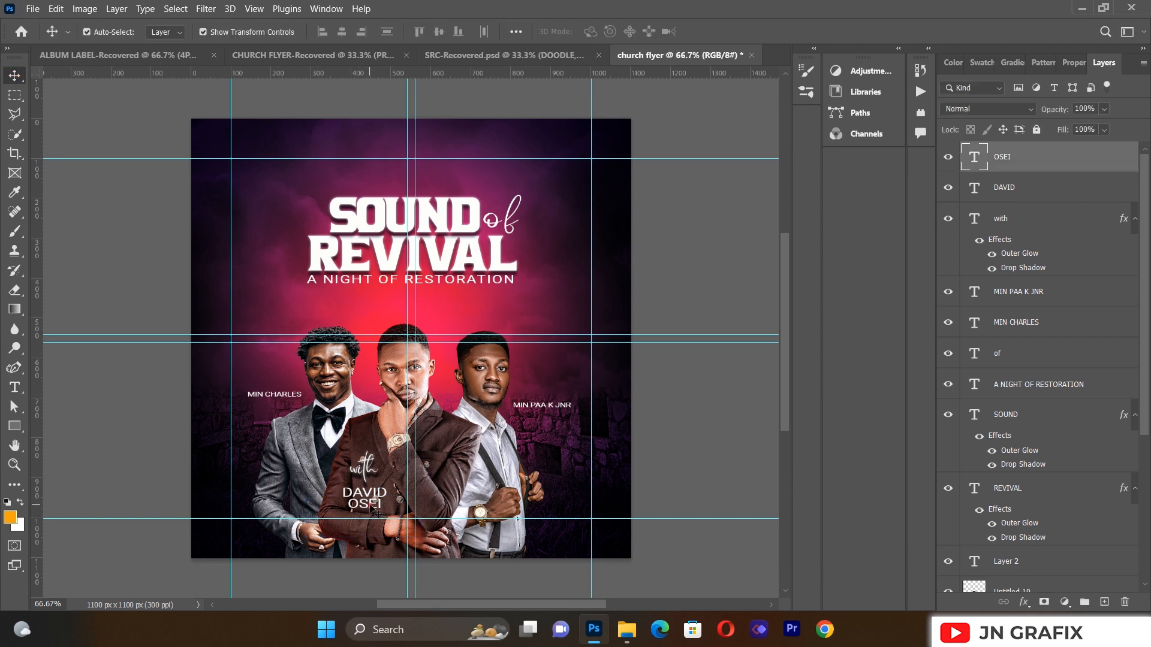
left_click_drag(372, 505, 369, 504)
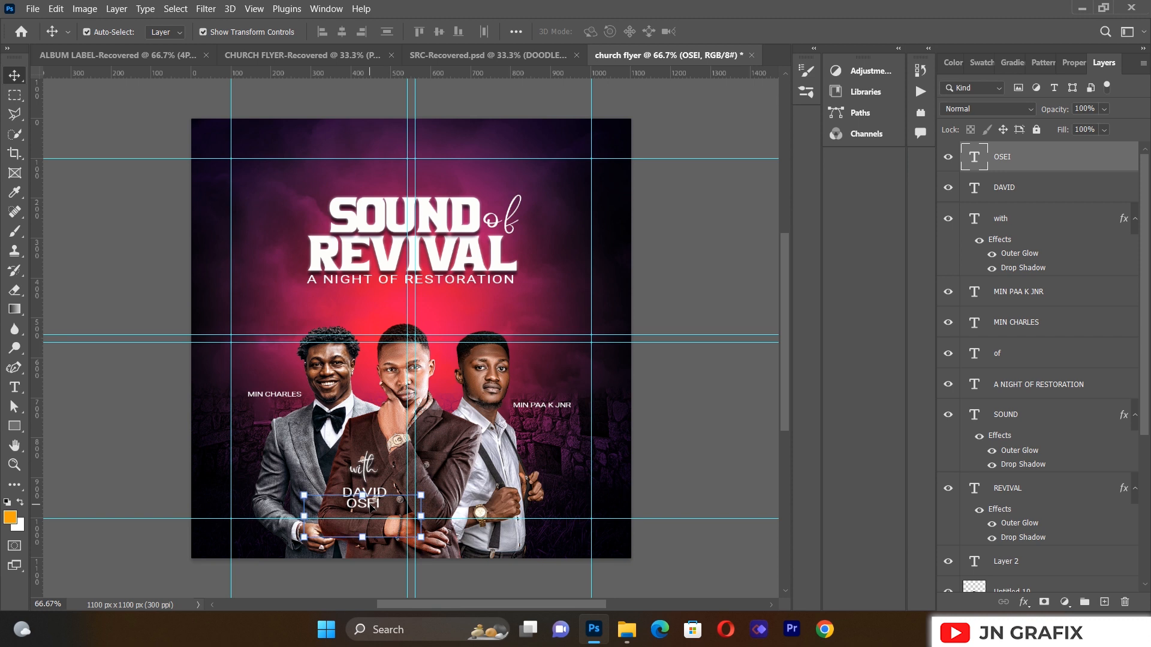
left_click(177, 420)
left_click(177, 421)
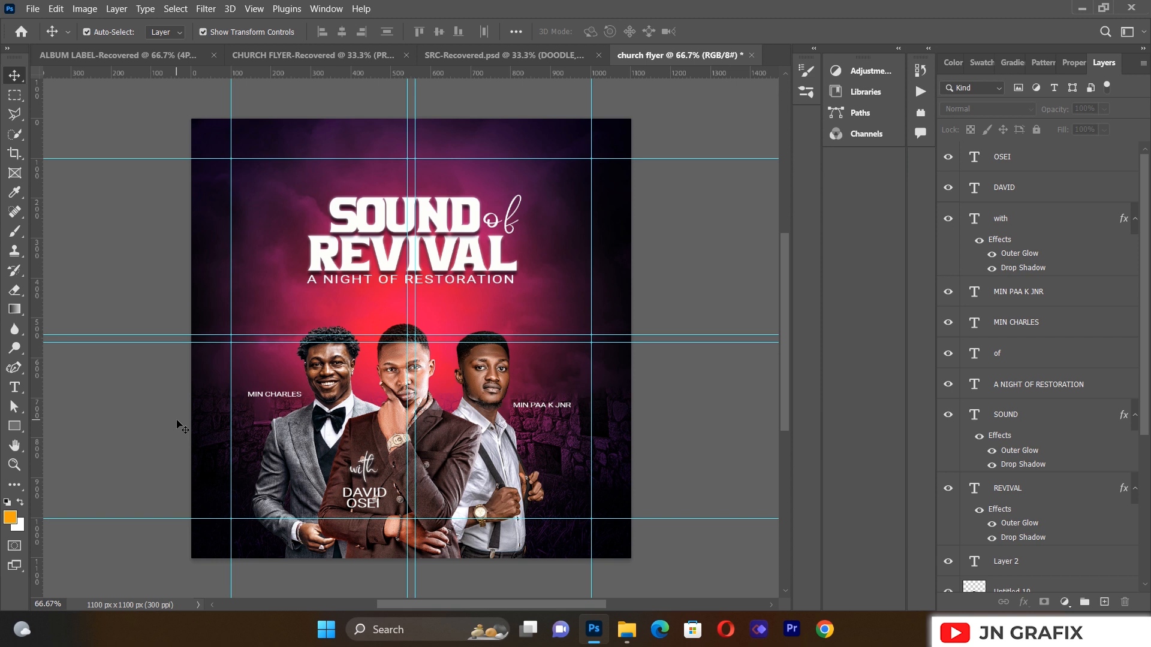
Step: Draw a tall rectangle near the flyer's top-left corner
left_click(14, 427)
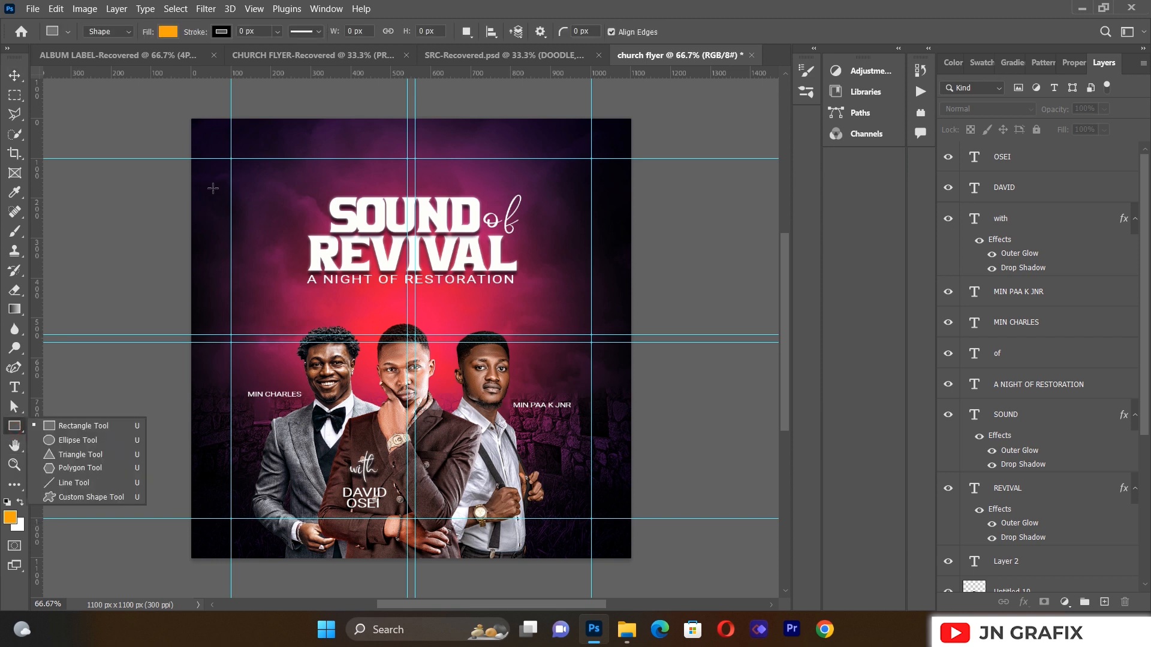
left_click_drag(208, 159, 288, 312)
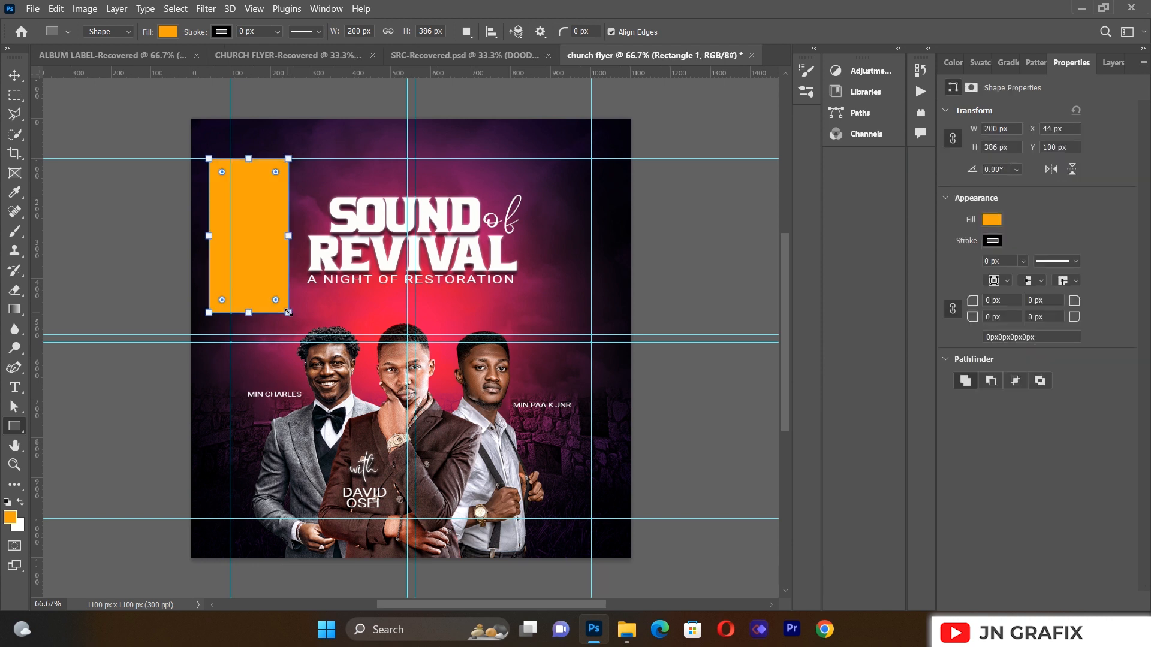
left_click(16, 77)
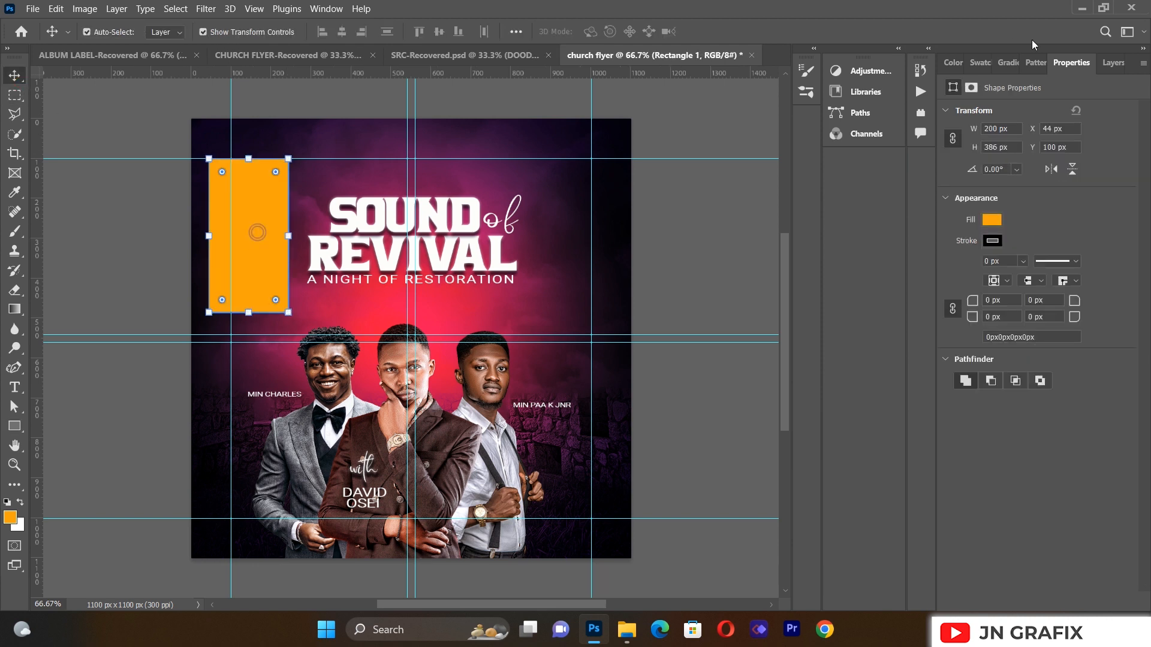
Step: Add a Gradient Overlay layer style to the rectangle layer
left_click(1105, 63)
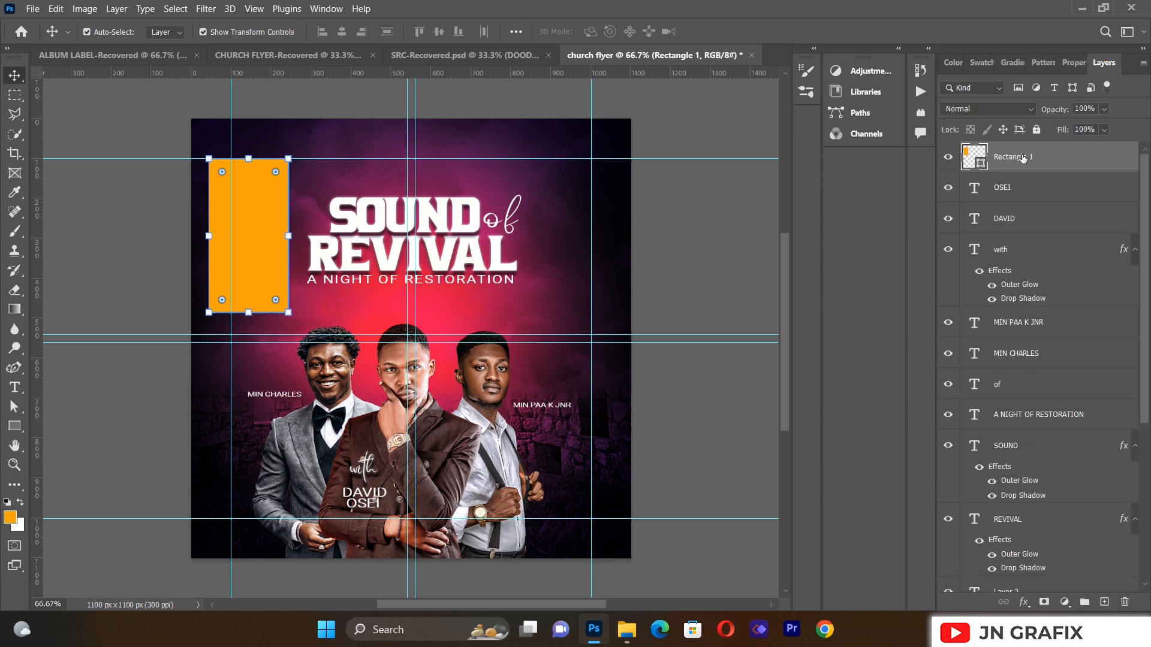
right_click(1023, 162)
left_click(885, 8)
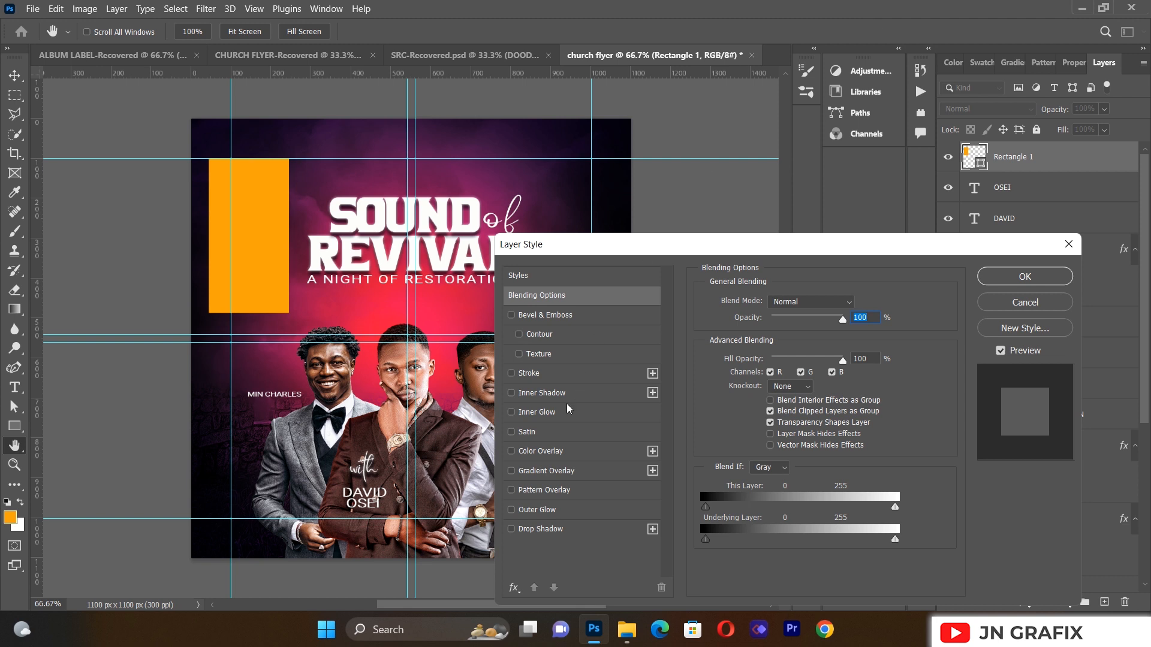
left_click(546, 470)
left_click_drag(681, 249, 809, 229)
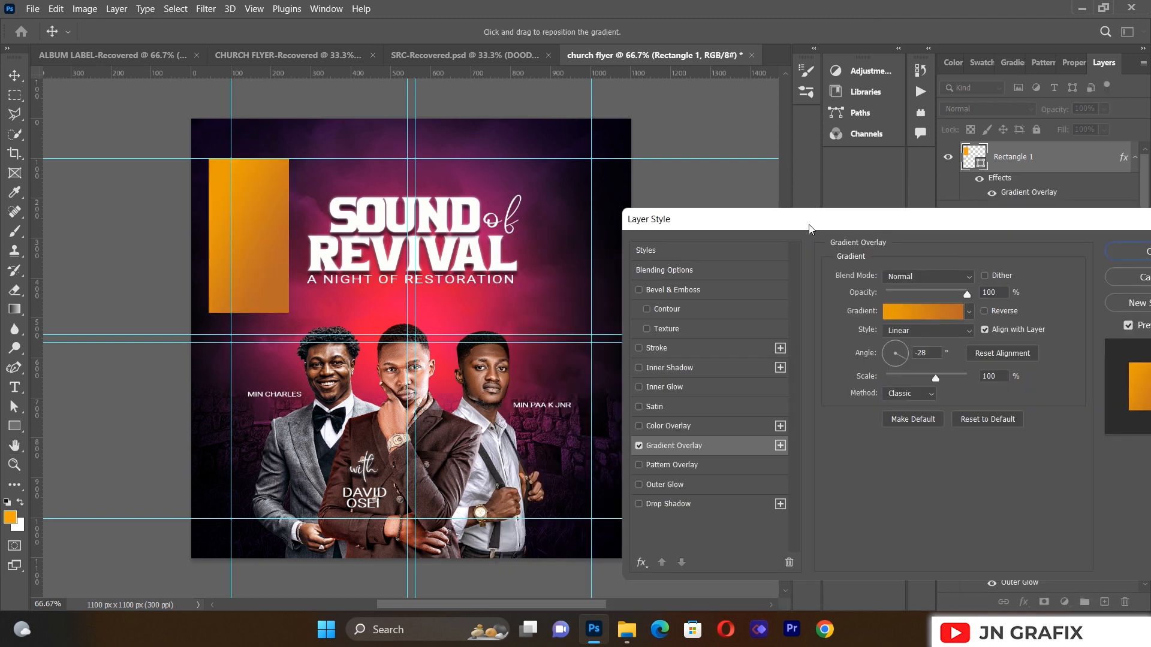
left_click(903, 316)
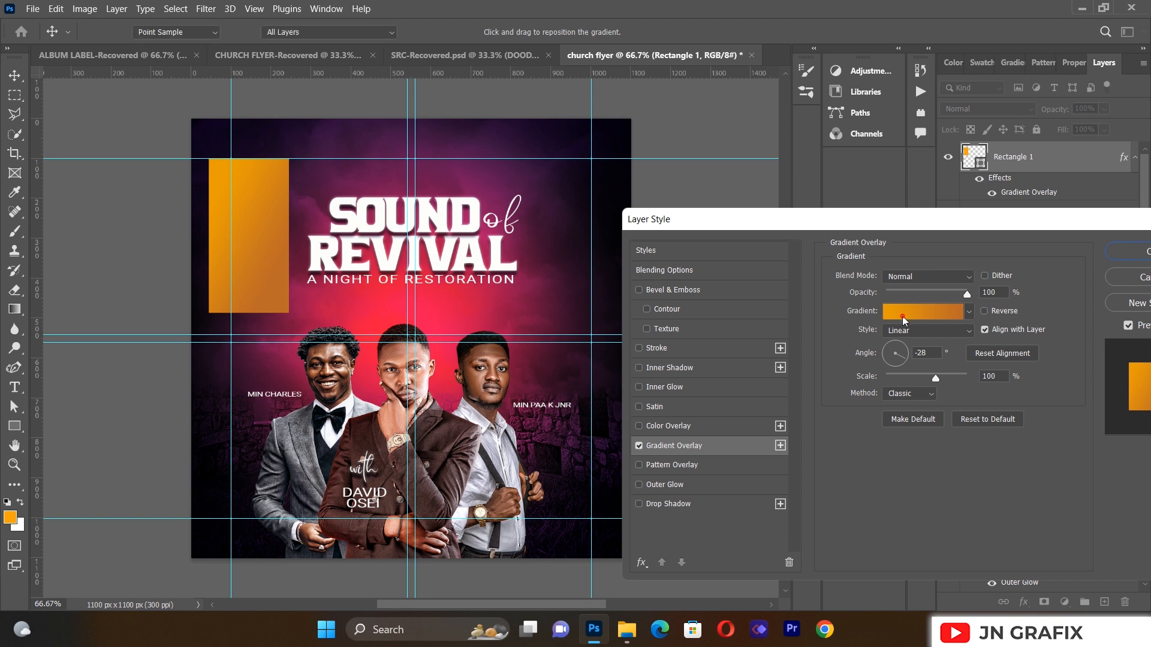
Step: Set the gradient stops to e89c08 and bb6828 and apply the overlay
left_click(805, 446)
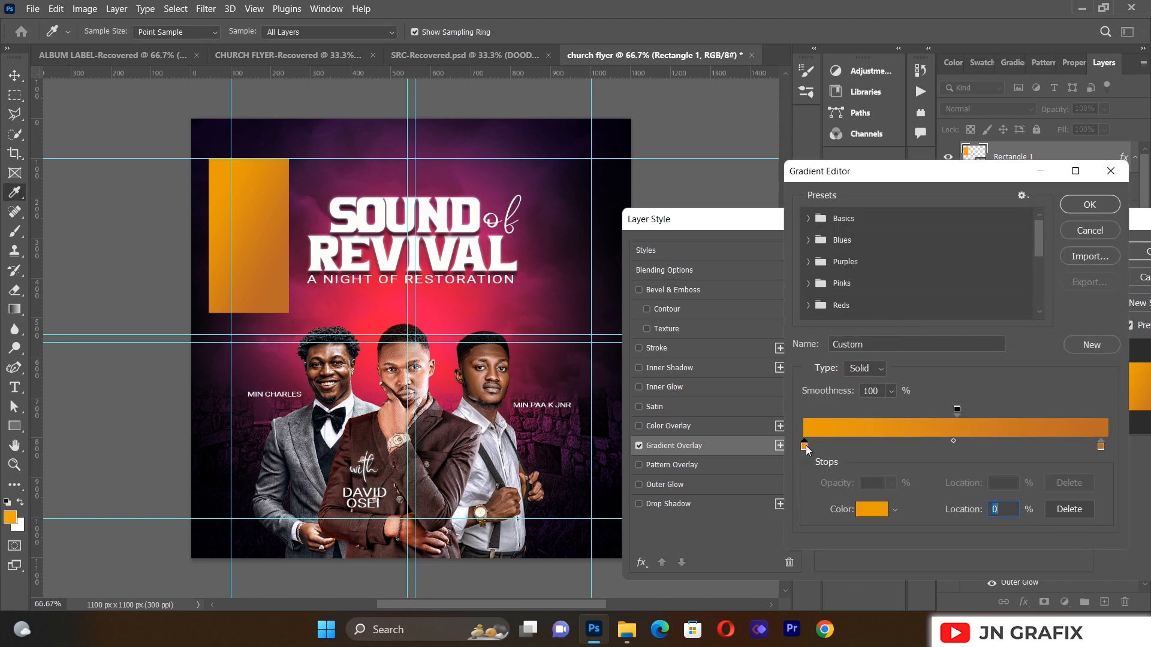
left_click(881, 511)
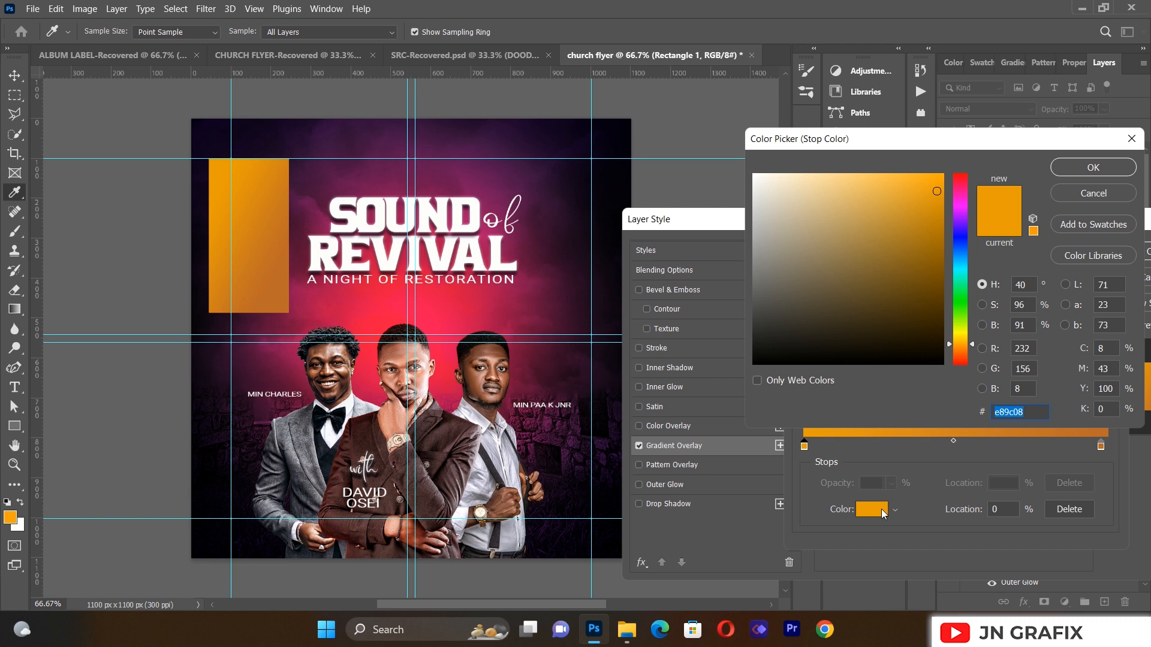
left_click(1097, 167)
left_click(1102, 447)
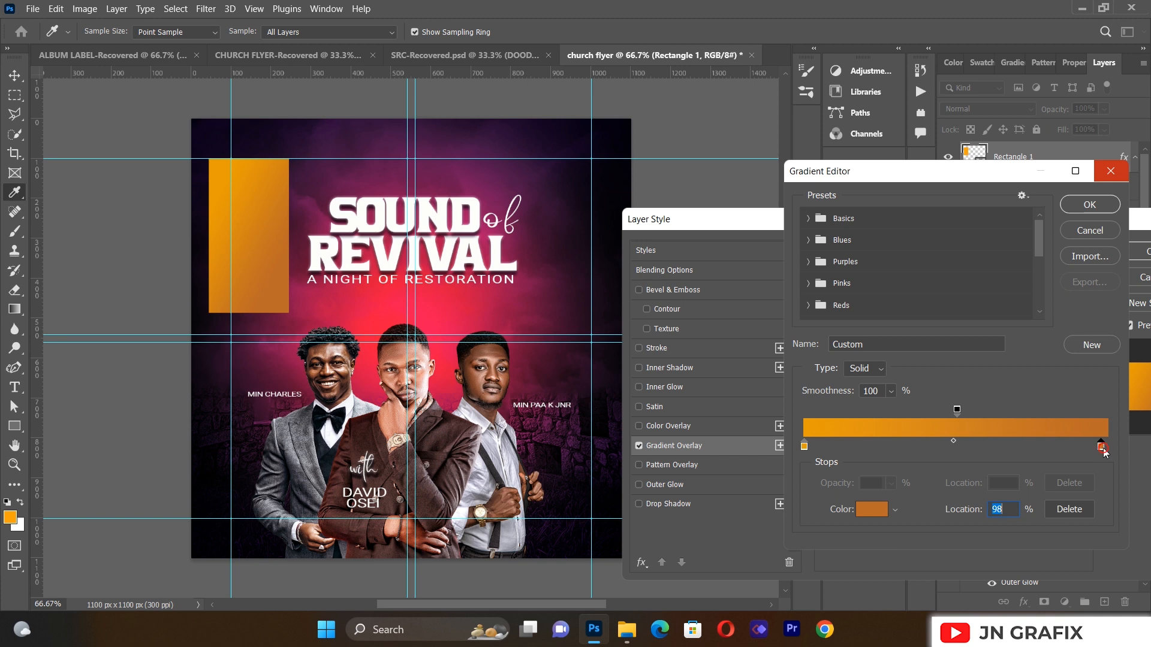
left_click(881, 509)
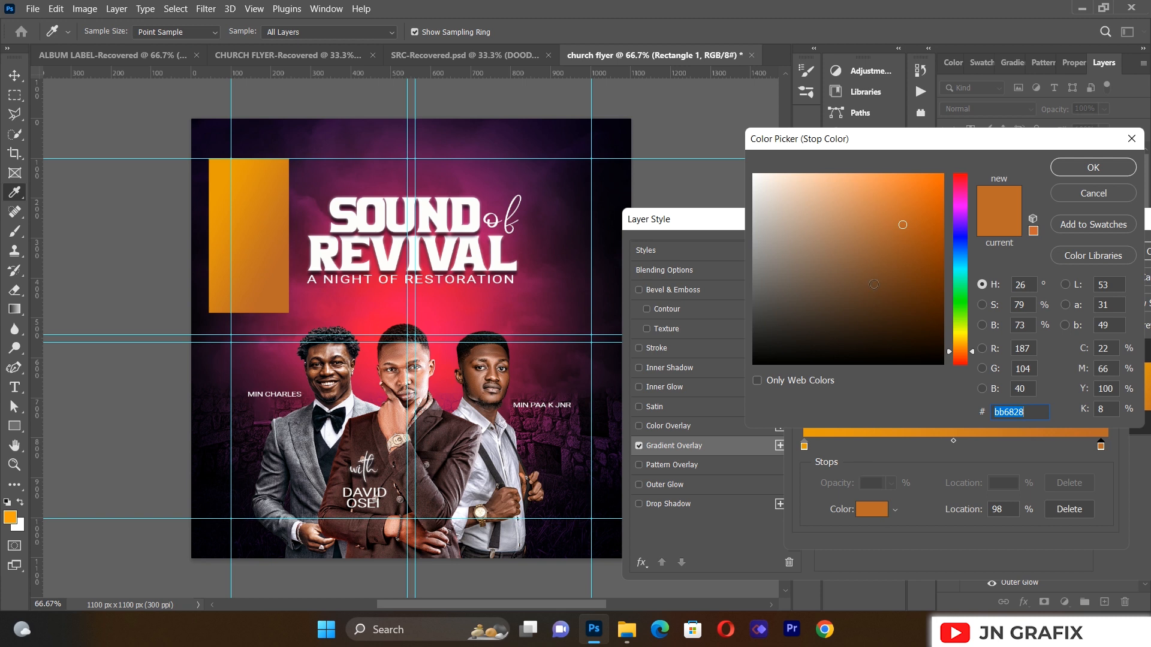
left_click(1091, 167)
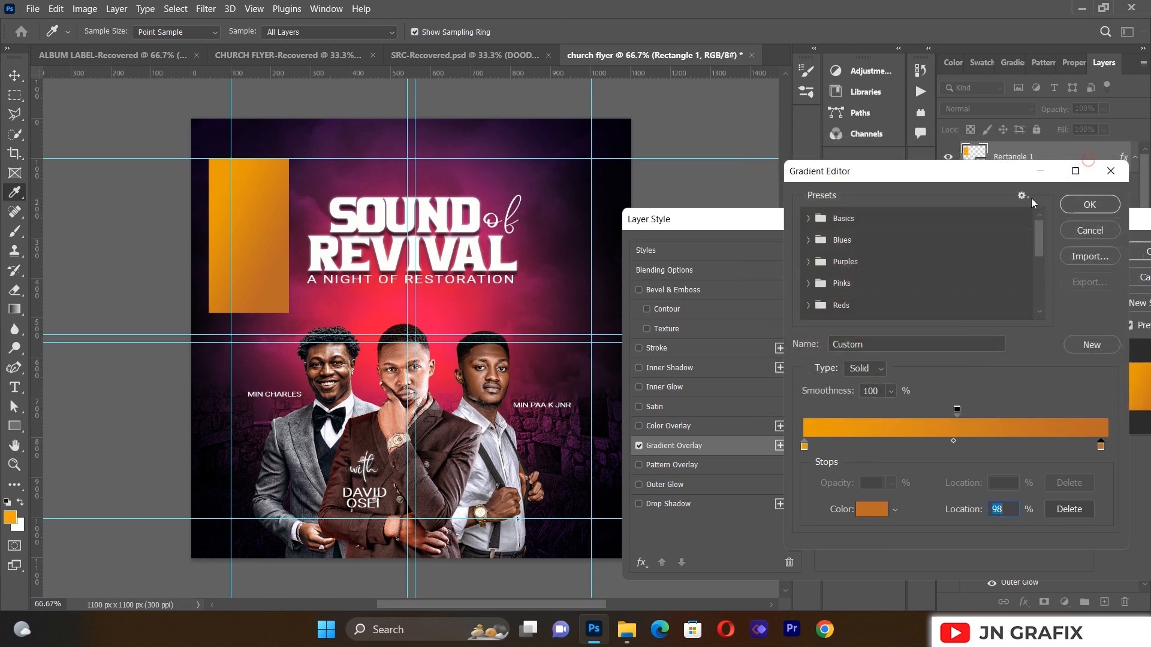
left_click(1069, 203)
left_click(1138, 250)
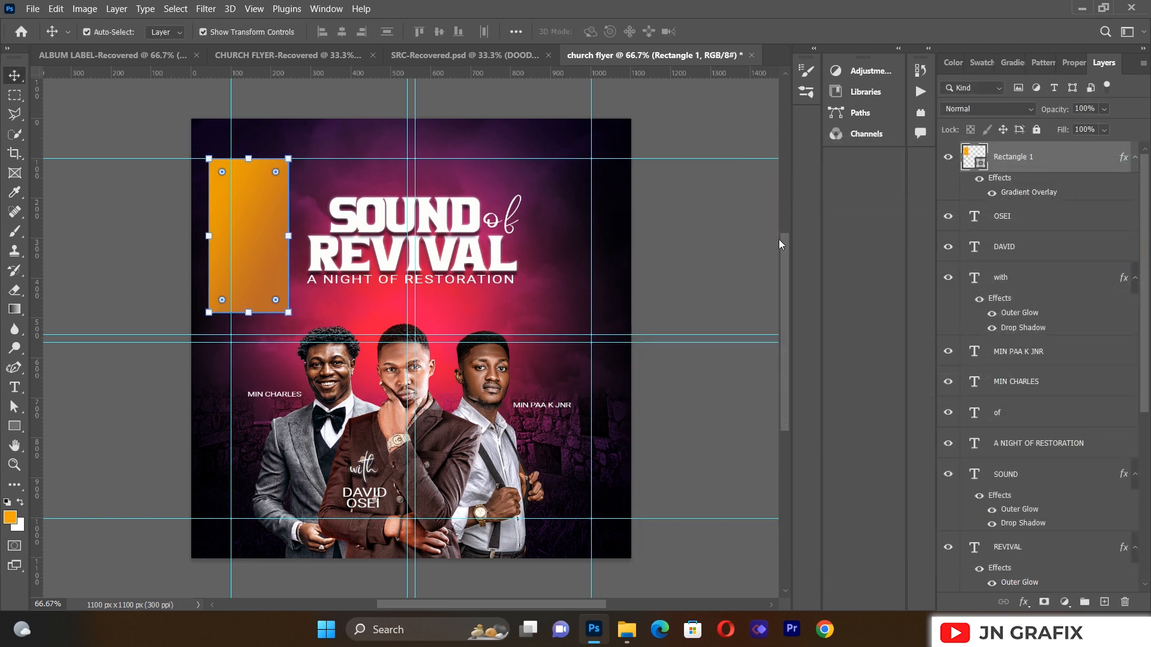
left_click(755, 246)
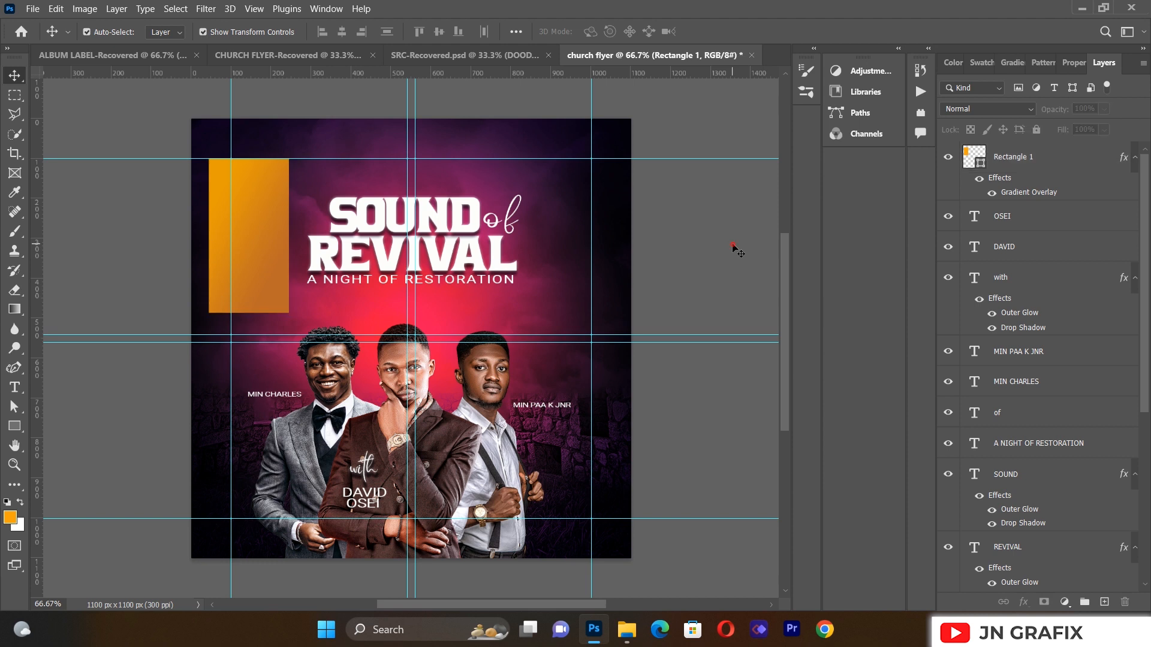
left_click(13, 388)
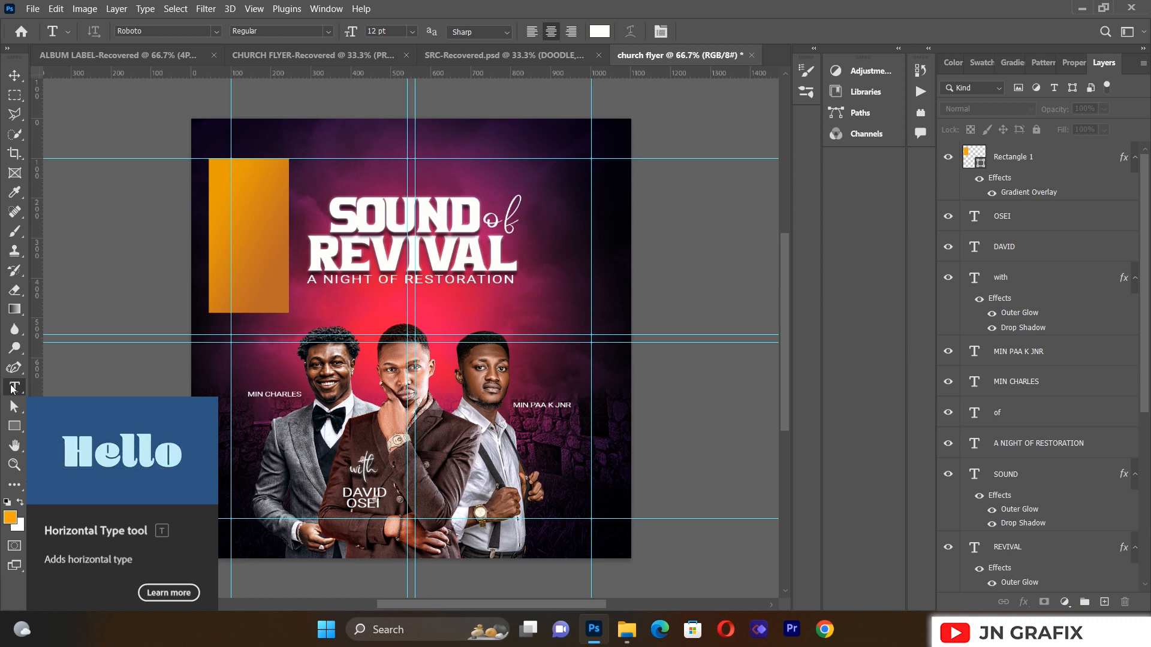
Step: Type 14TH in a new text box, set to Bold with -75 tracking
left_click_drag(262, 240, 514, 351)
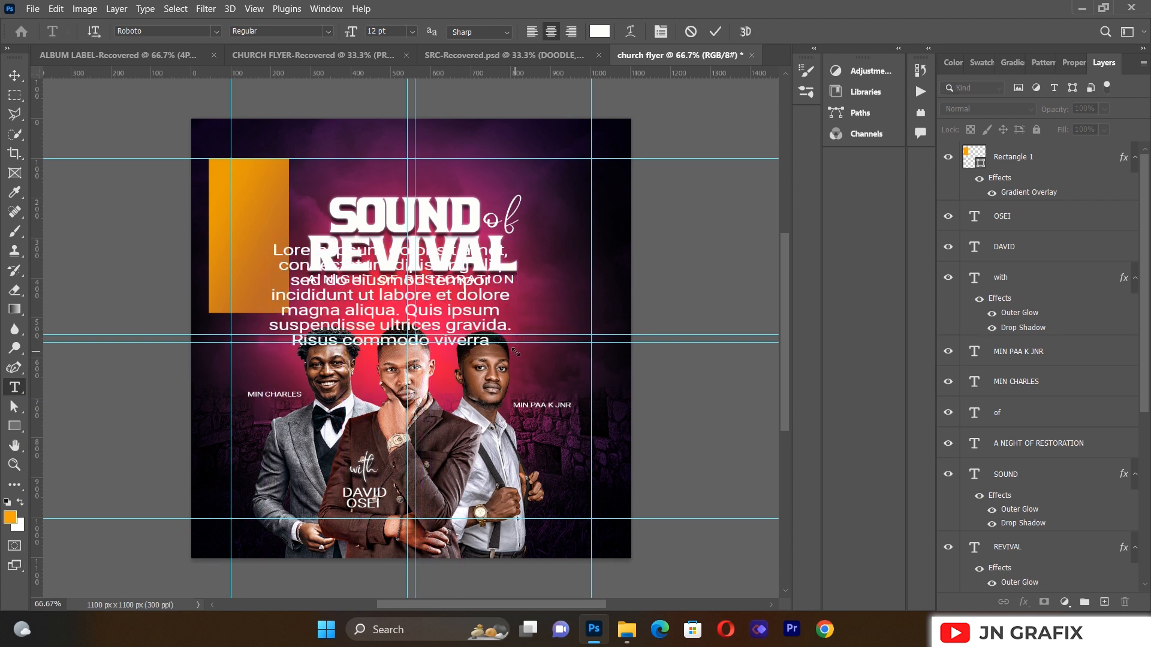
key("BackSpace")
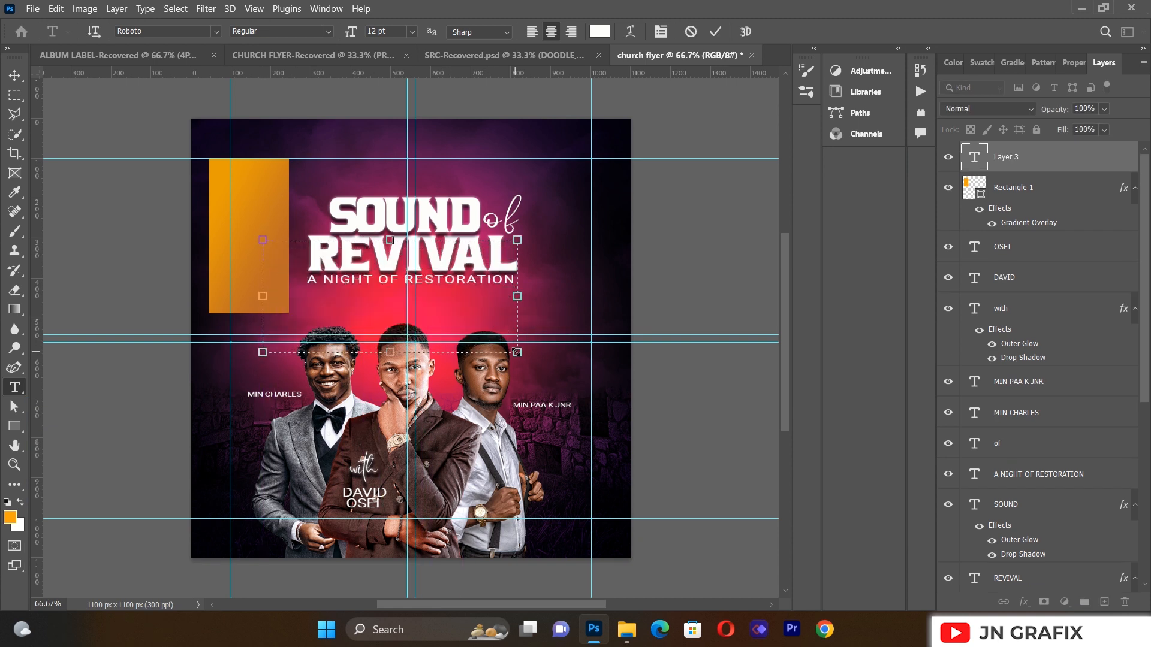
type("WITH")
key("ctrl+a")
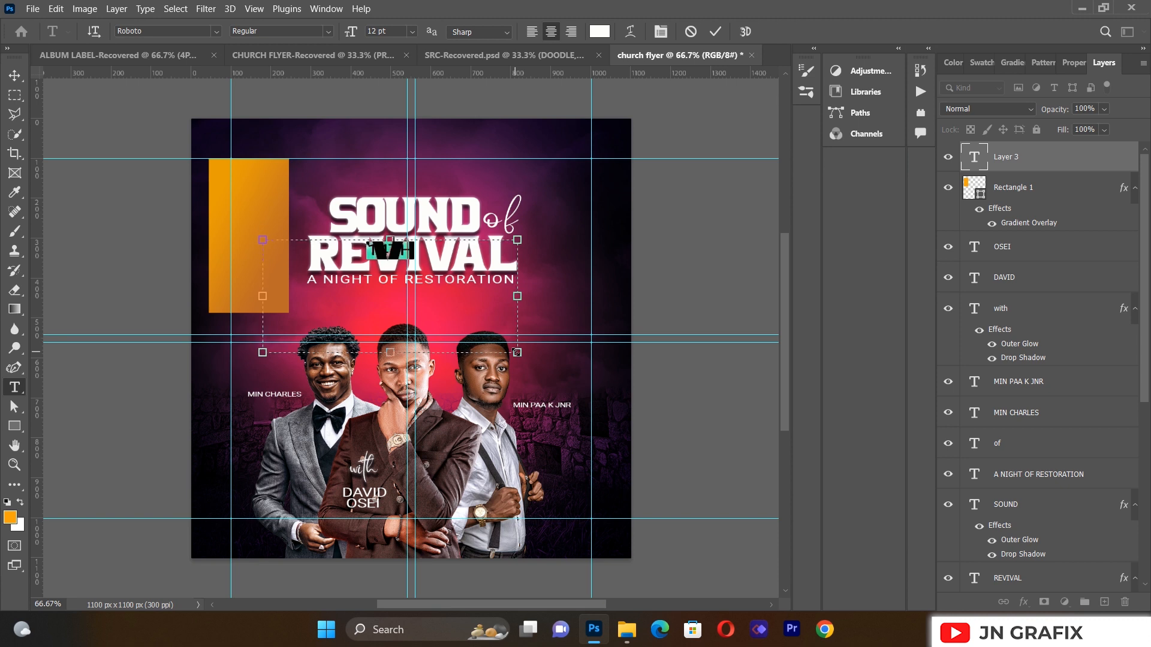
left_click(327, 31)
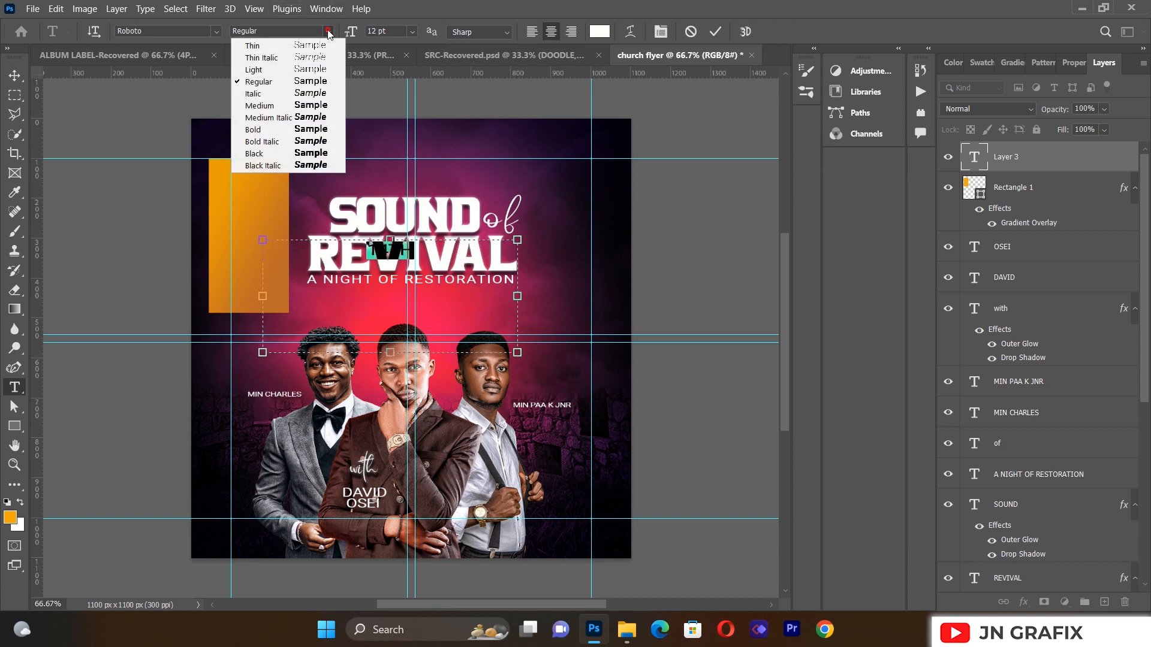
left_click(298, 129)
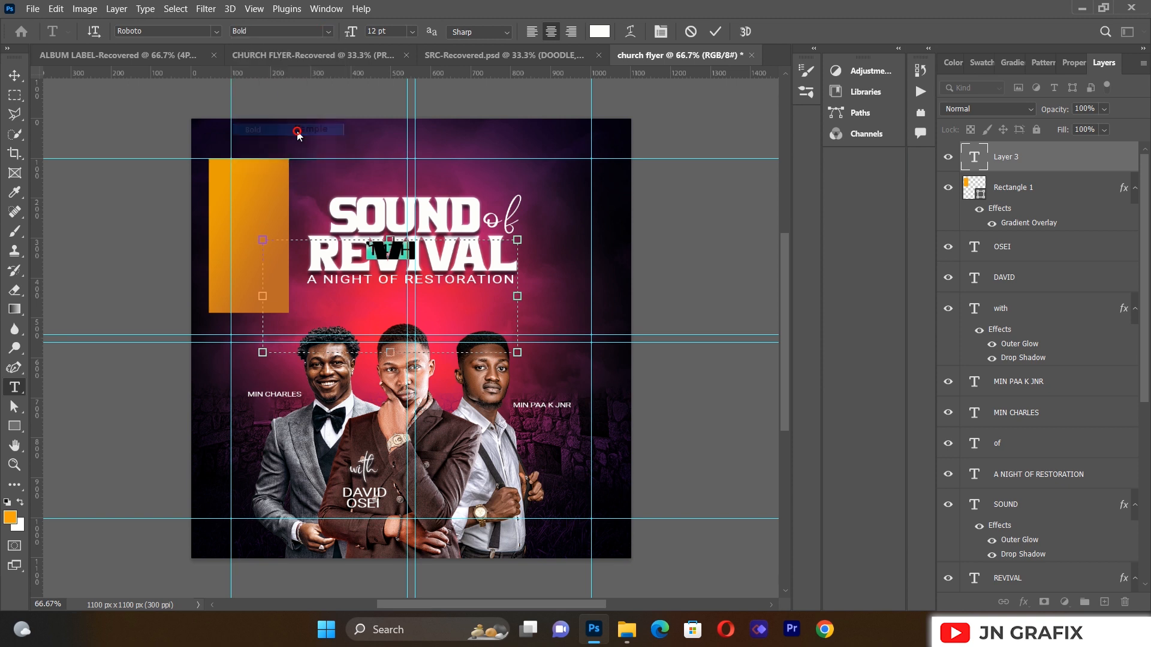
left_click(661, 31)
left_click(779, 181)
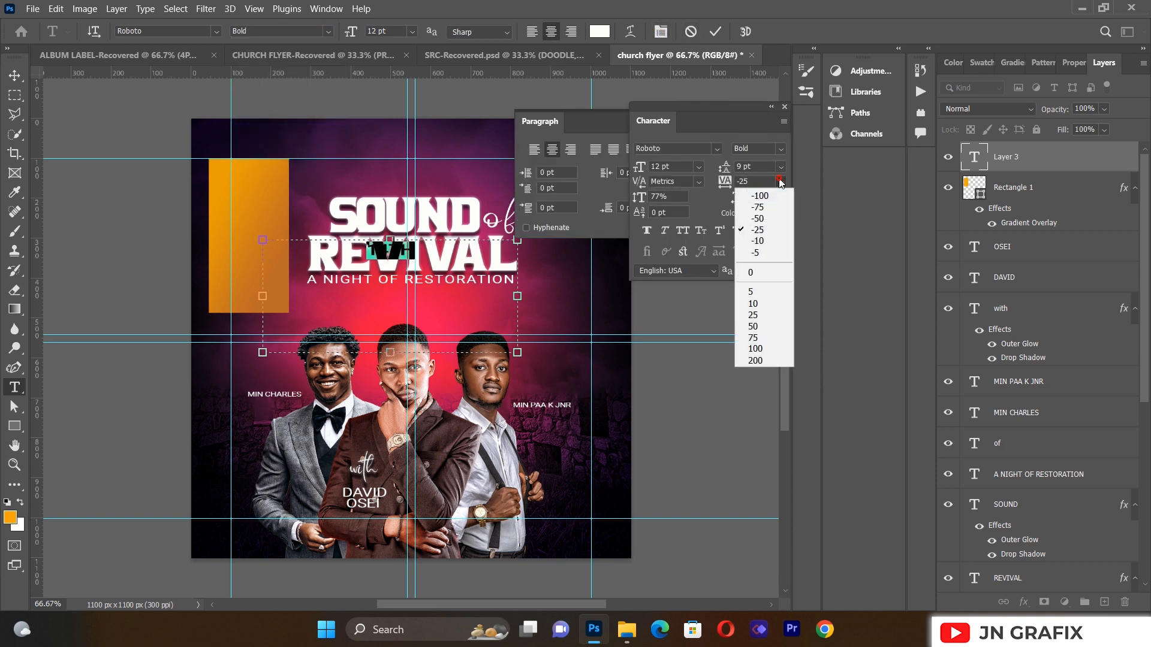
left_click(763, 210)
Step: Move the 14TH text onto the top of the orange box
left_click(13, 76)
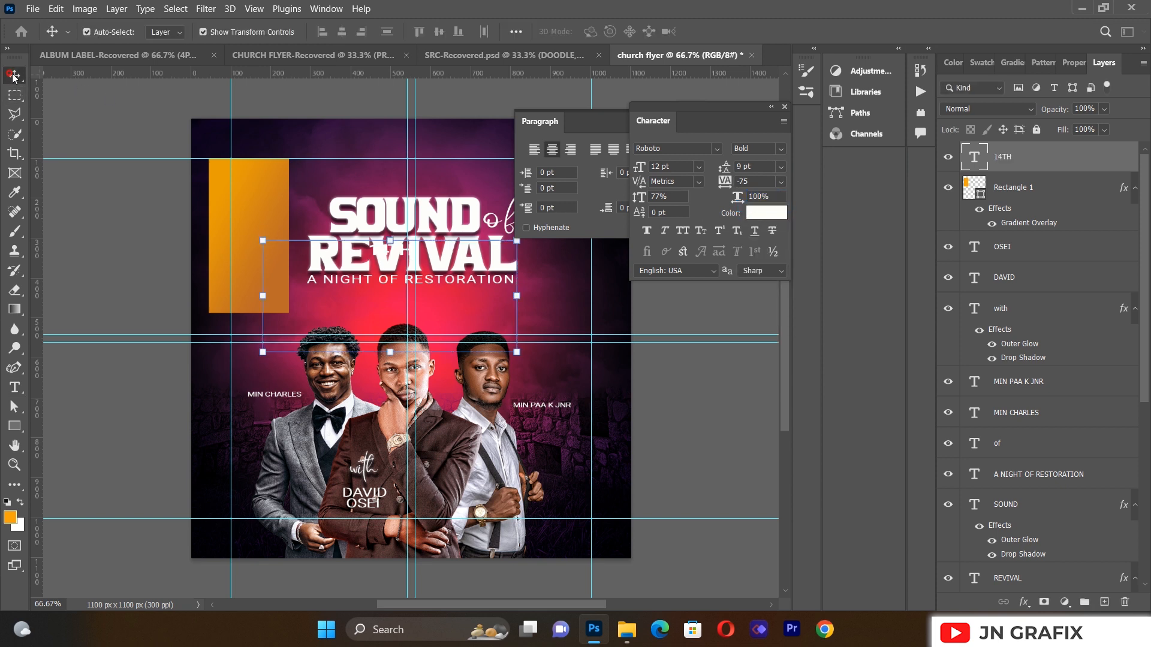
left_click_drag(389, 257, 238, 184)
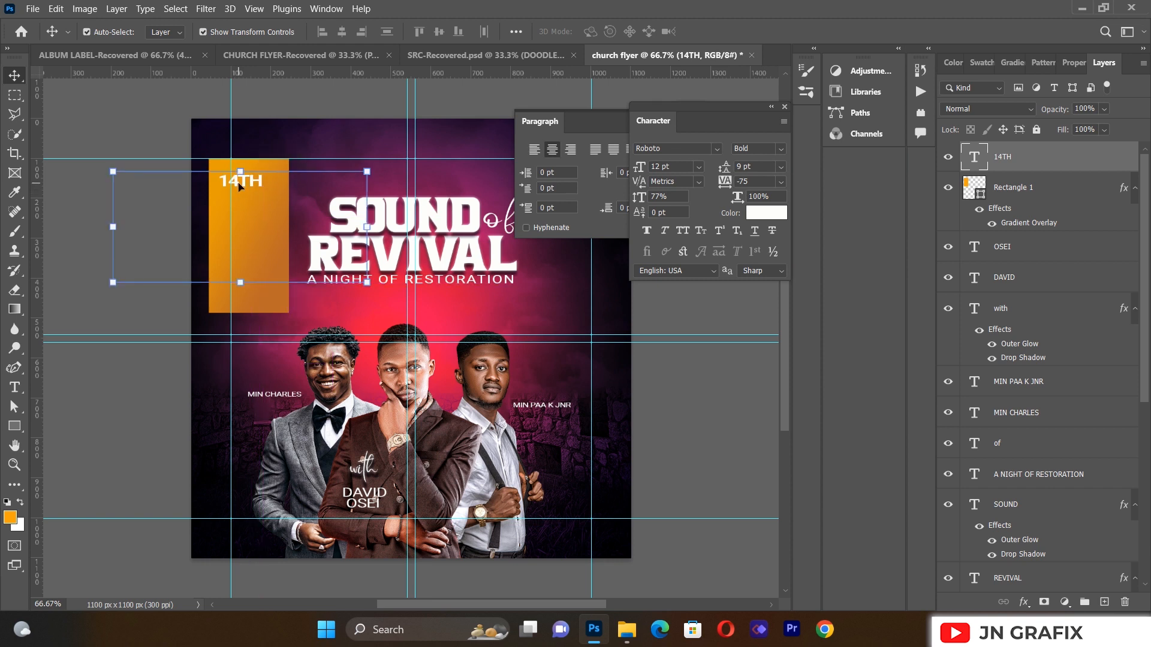
key("Right")
key("Right")
key("Right")
key("Up")
key("Up")
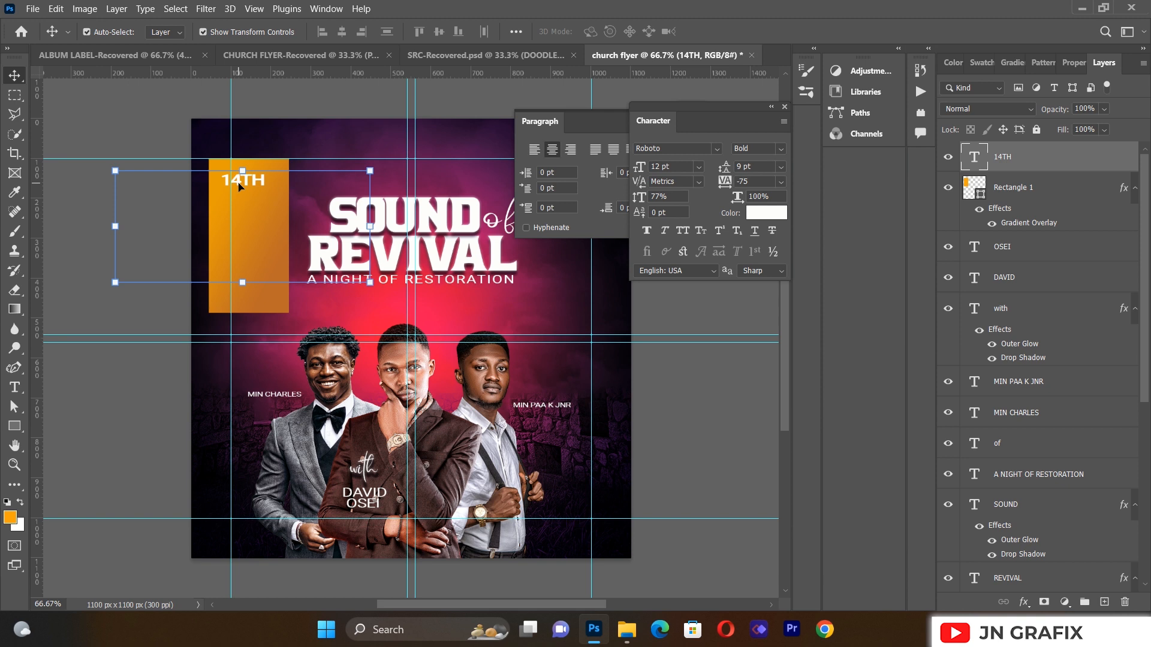
left_click(63, 288)
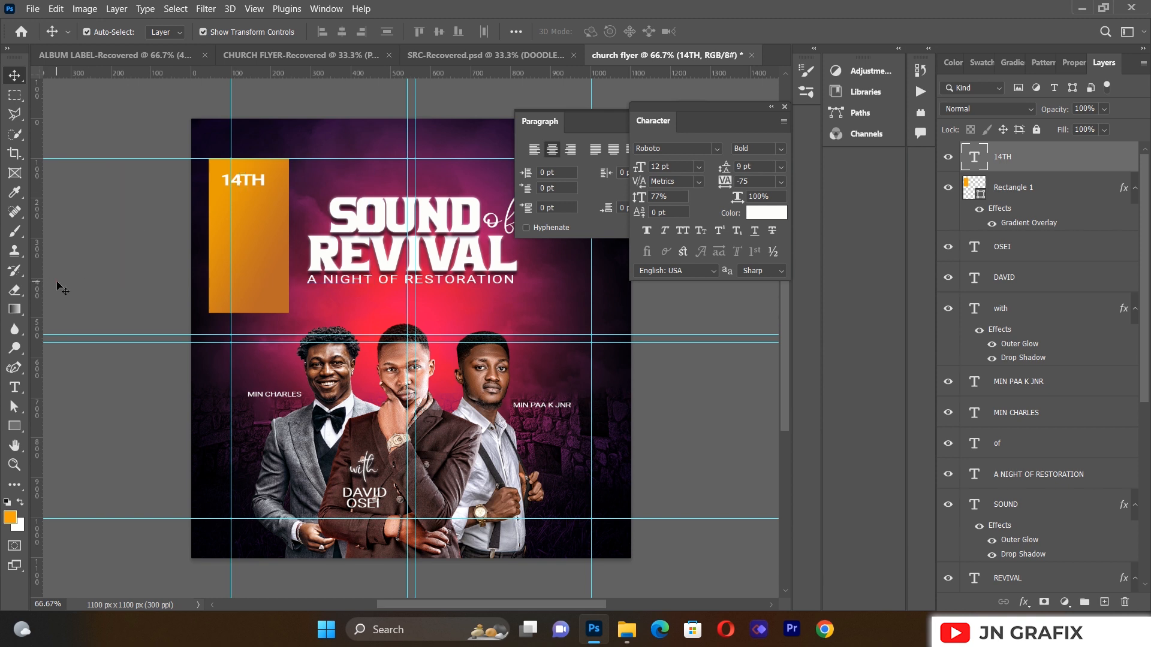
left_click(262, 181)
Step: Duplicate 14TH just below and change the copy to JULY
left_click_drag(262, 181, 261, 196, "alt")
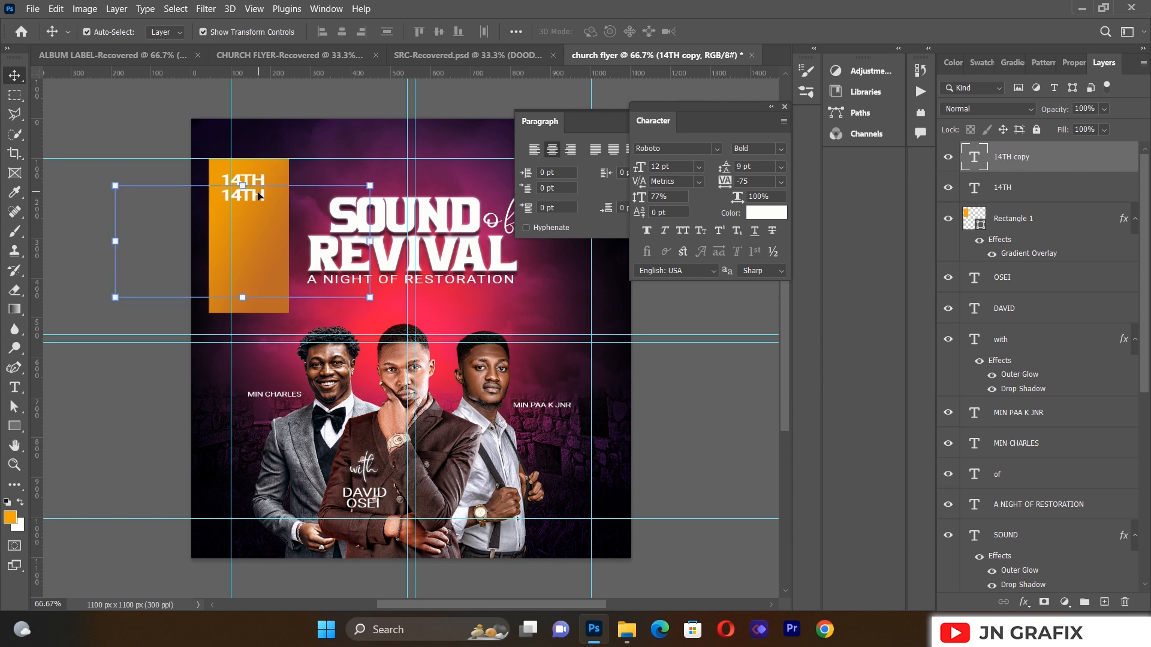
left_click(15, 387)
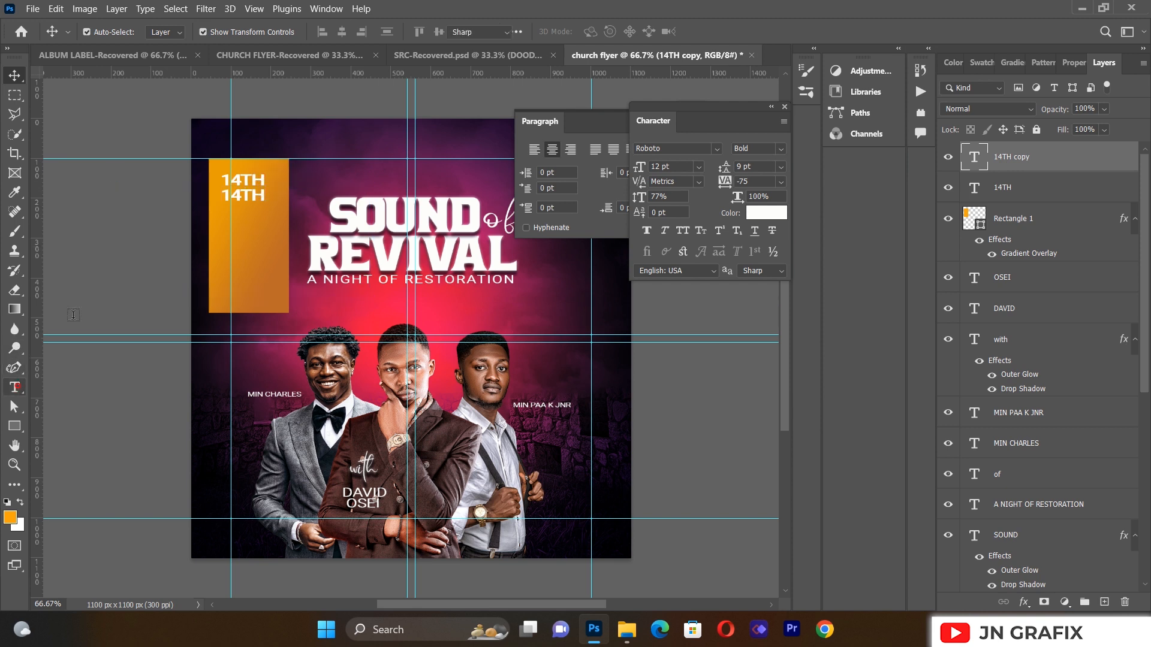
left_click(251, 198)
key("ctrl+a")
key("BackSpace")
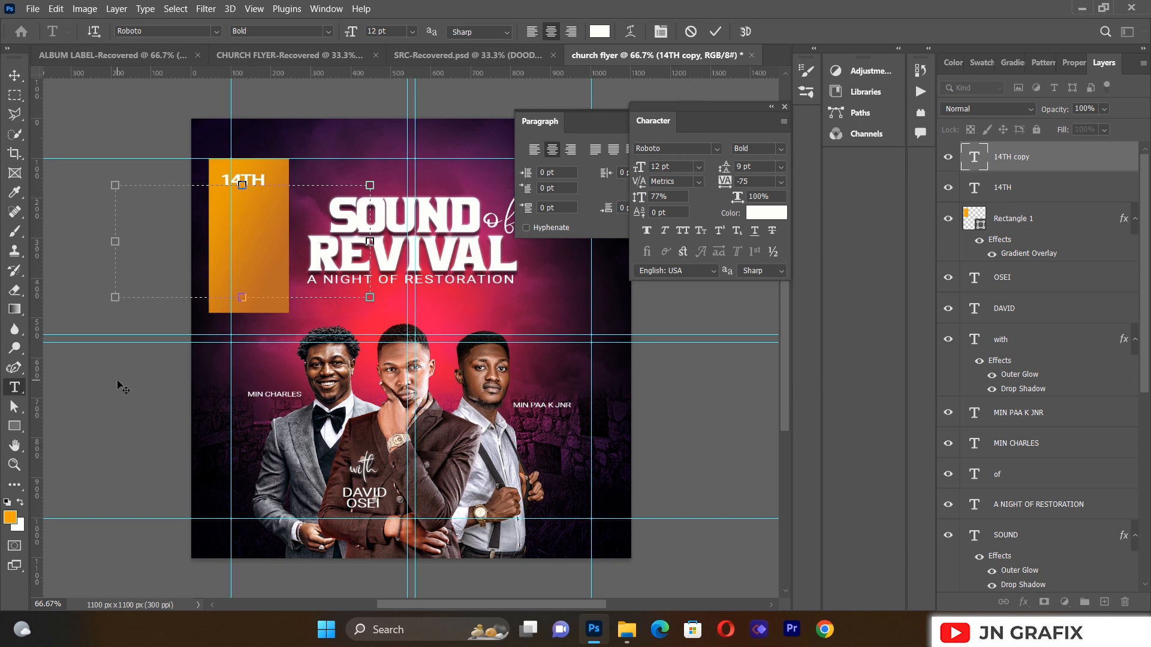
type("JULY")
left_click(14, 75)
Step: Duplicate JULY just below and change the copy to 2023
left_click(68, 290)
left_click(256, 199)
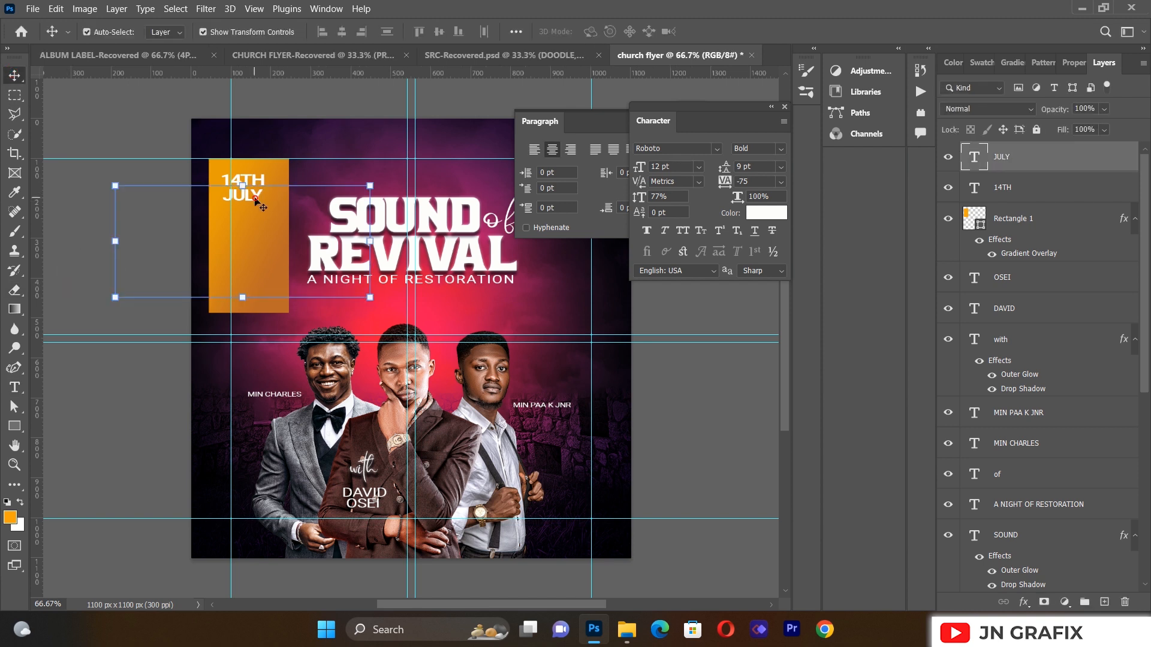
left_click_drag(256, 199, 254, 213)
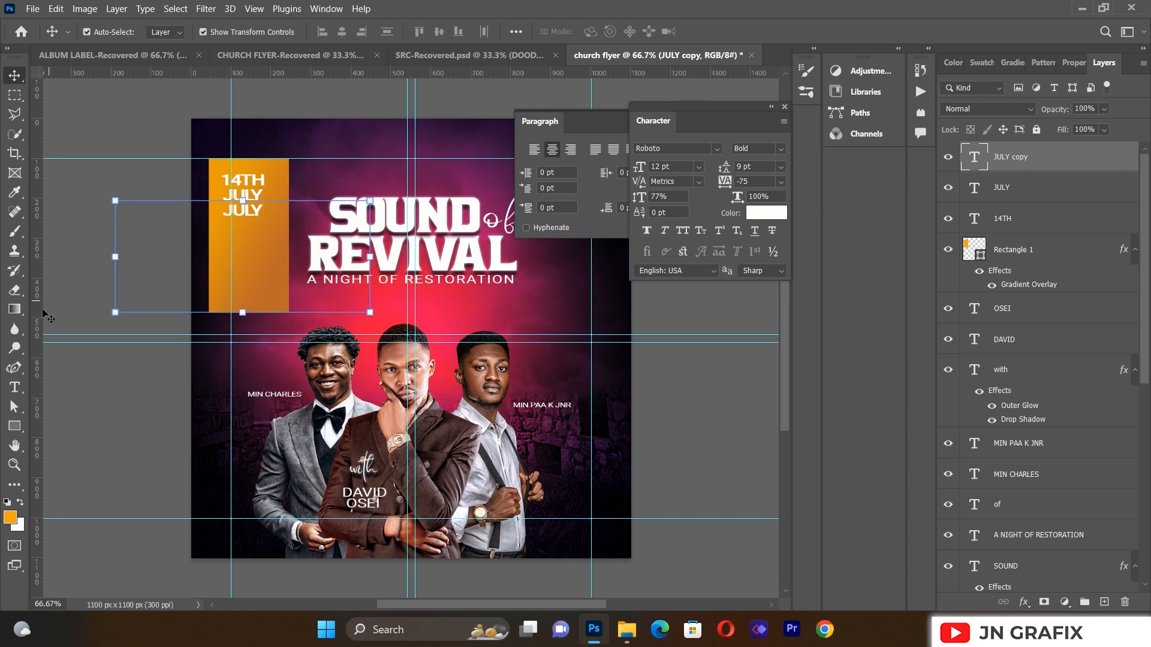
left_click(20, 389)
left_click(243, 212)
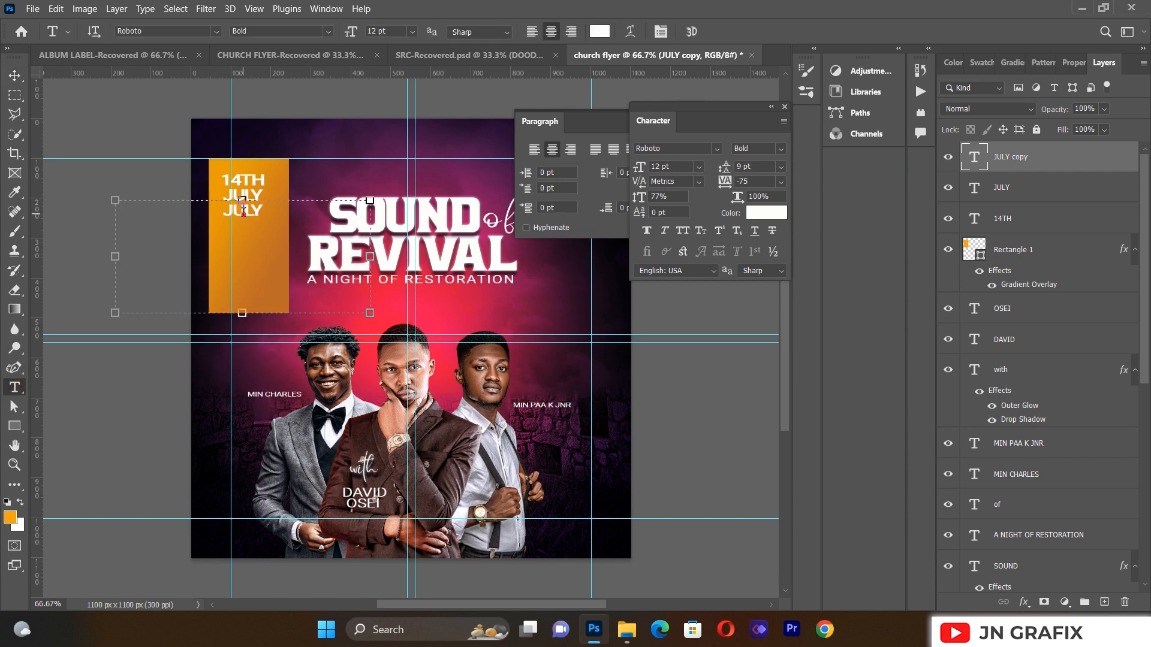
key("ctrl+a")
key("BackSpace")
type("2023")
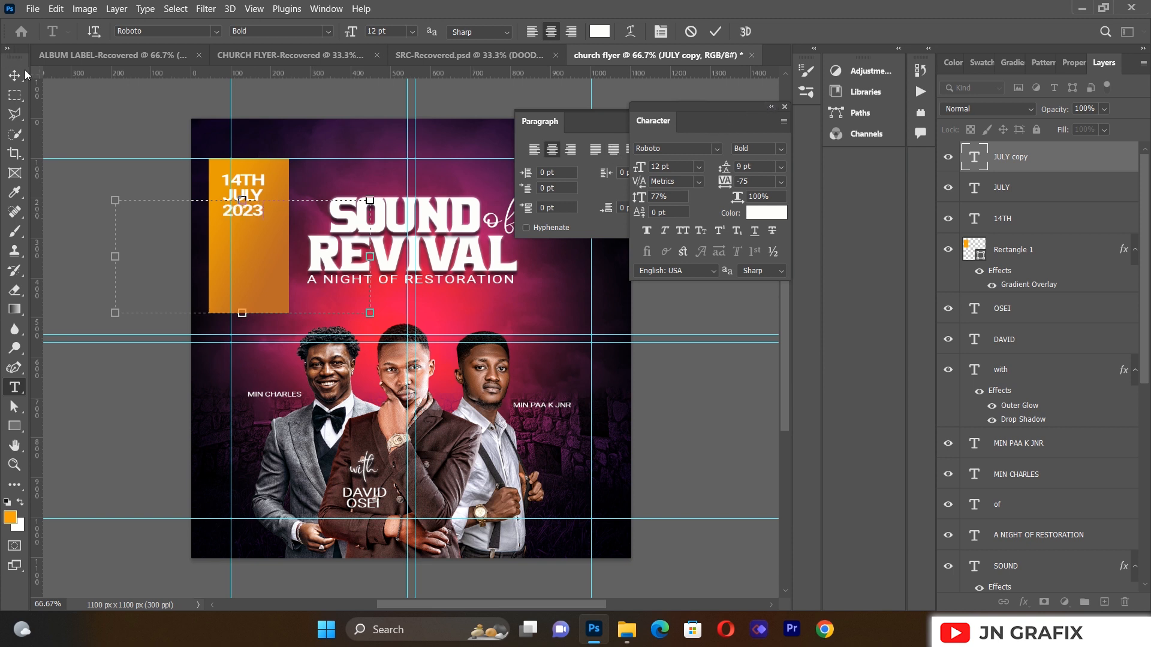
Step: Close the Character and Paragraph panels and commit the 2023 text
left_click(771, 107)
left_click(651, 108)
left_click(699, 108)
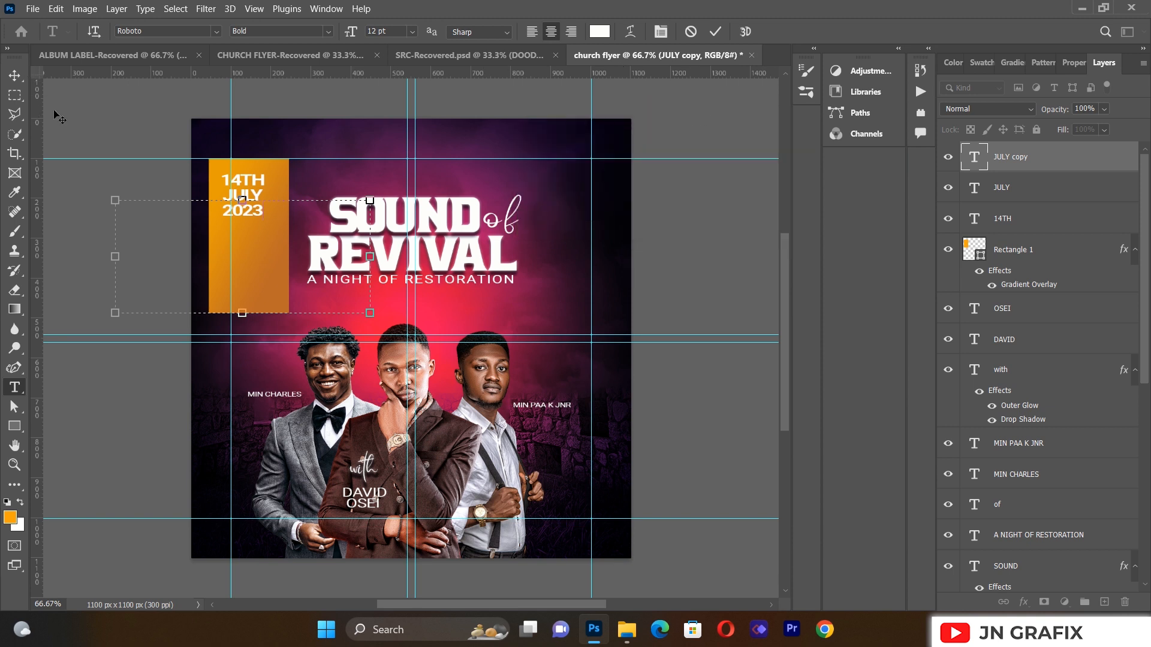
left_click(15, 75)
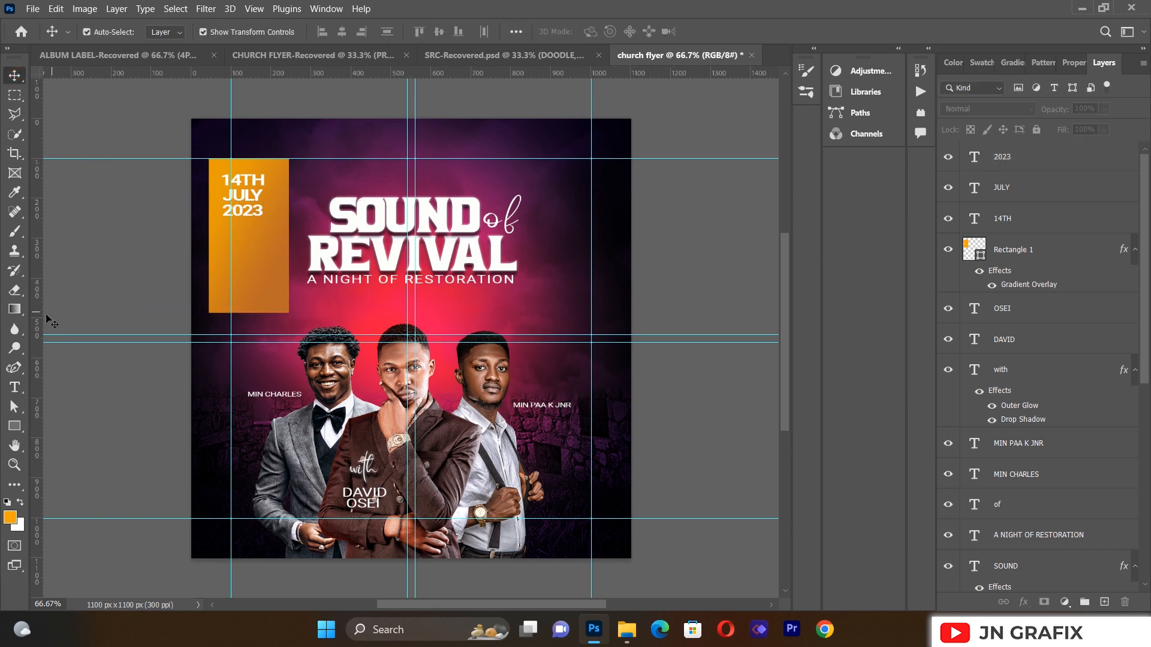
Step: Draw a small square below 2023 in the orange box and fill it black
left_click(15, 426)
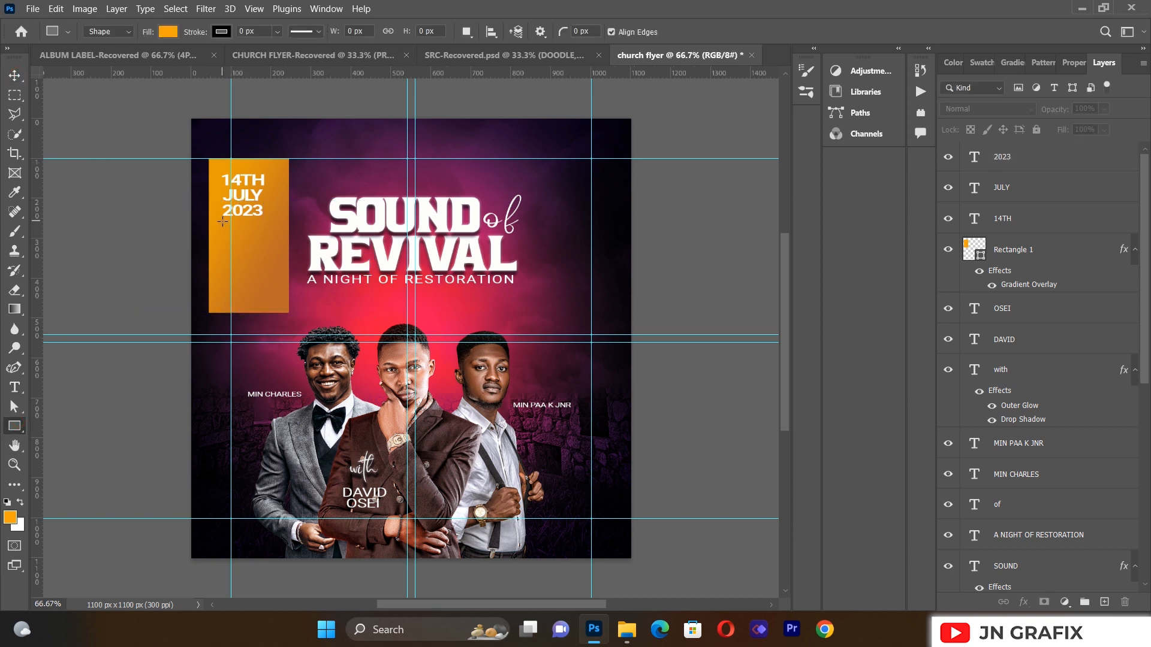
left_click_drag(222, 221, 265, 259)
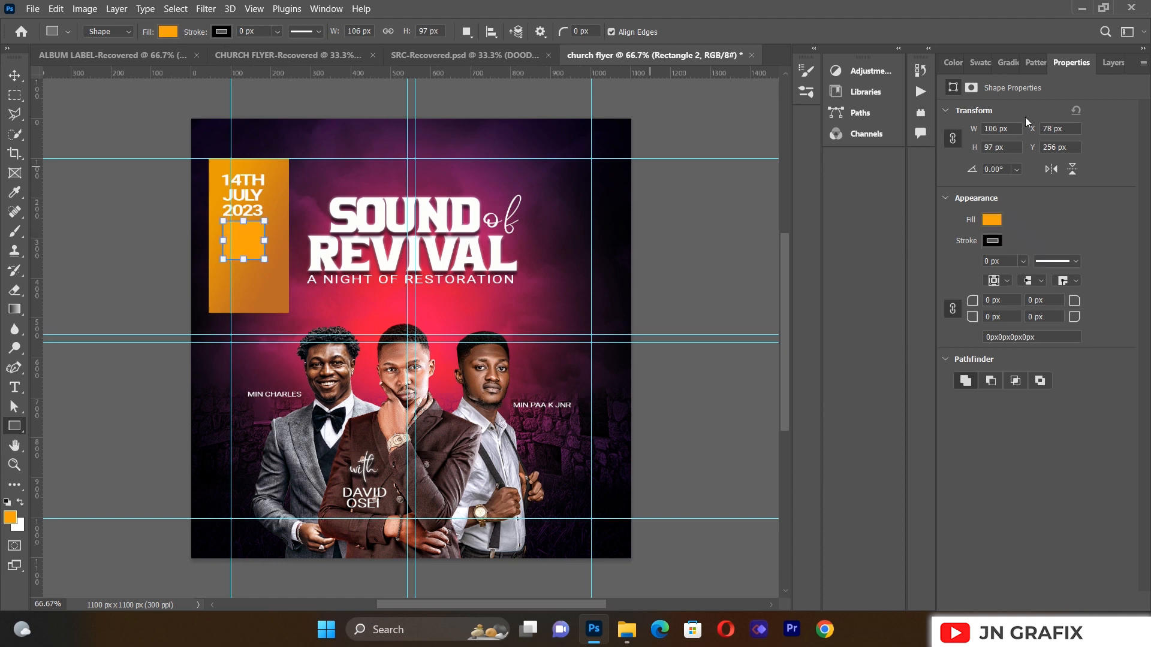
left_click(991, 219)
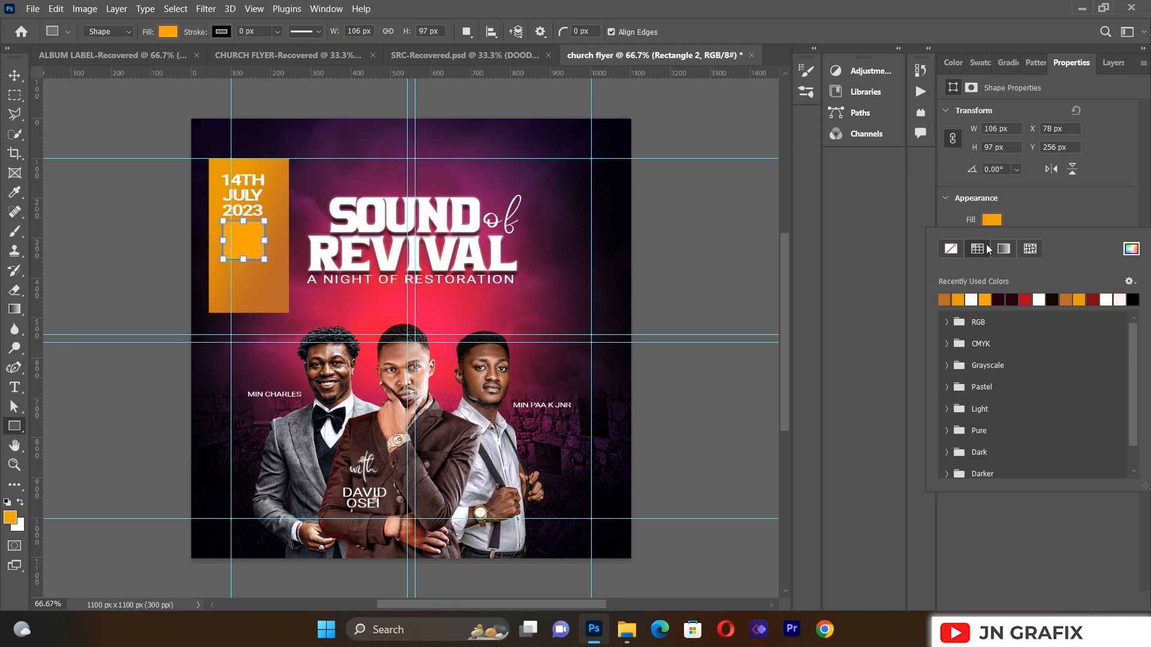
left_click(998, 298)
left_click(1134, 299)
left_click(15, 77)
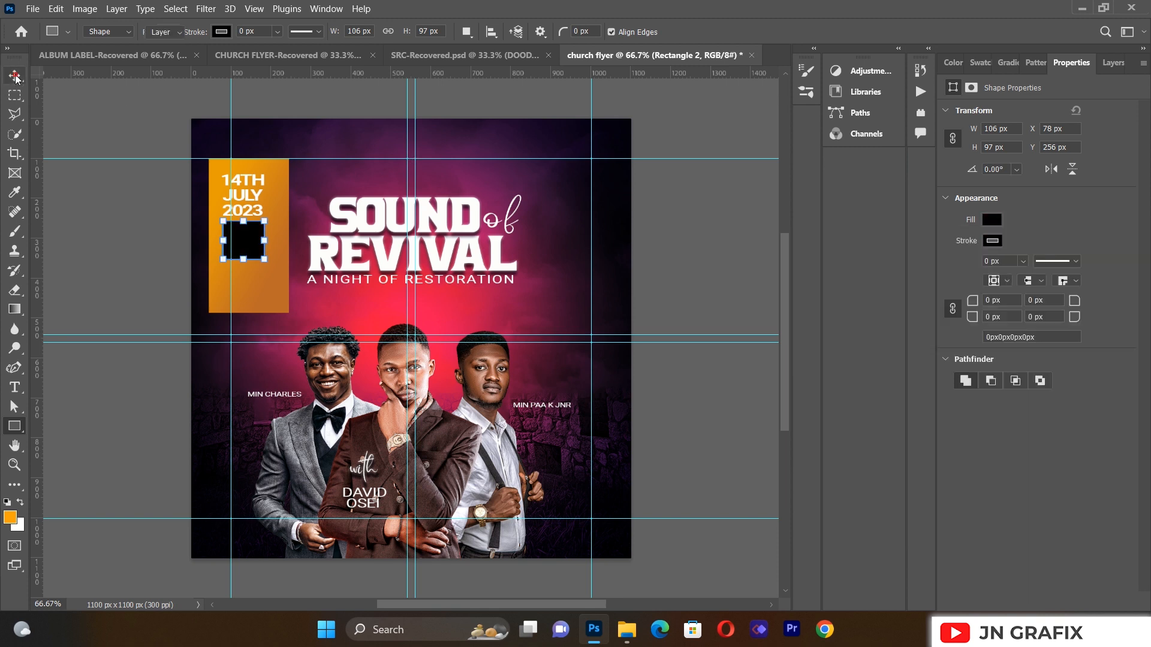
left_click(84, 253)
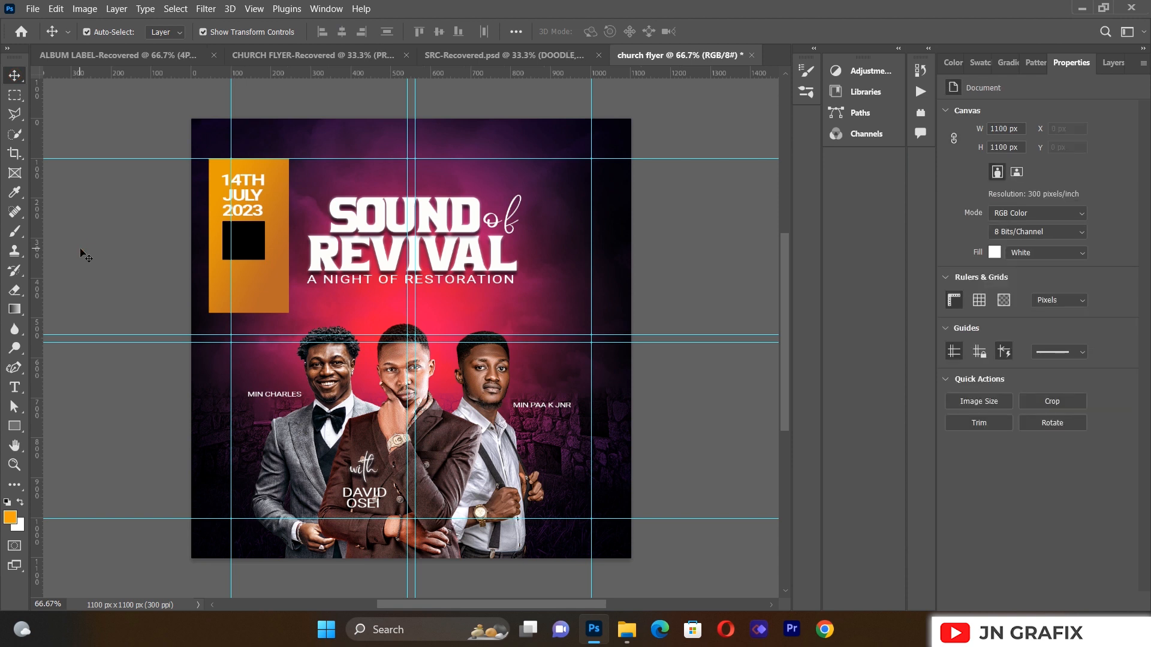
Step: Create a text layer reading 8PM
left_click(14, 387)
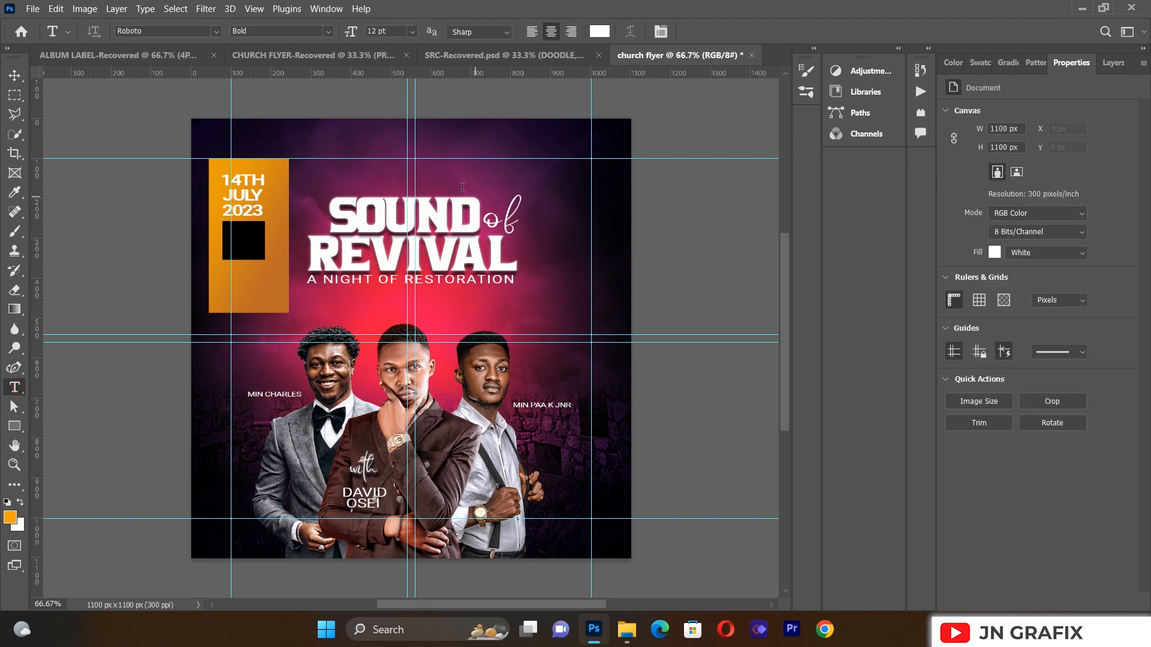
left_click_drag(362, 146, 544, 220)
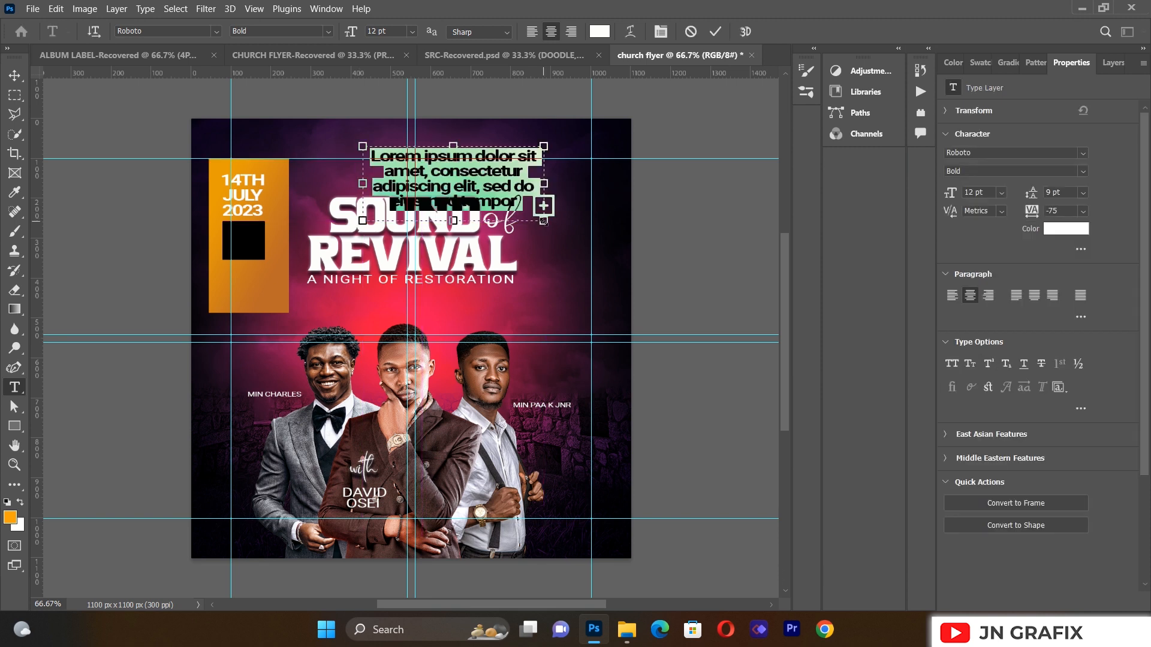
key("BackSpace")
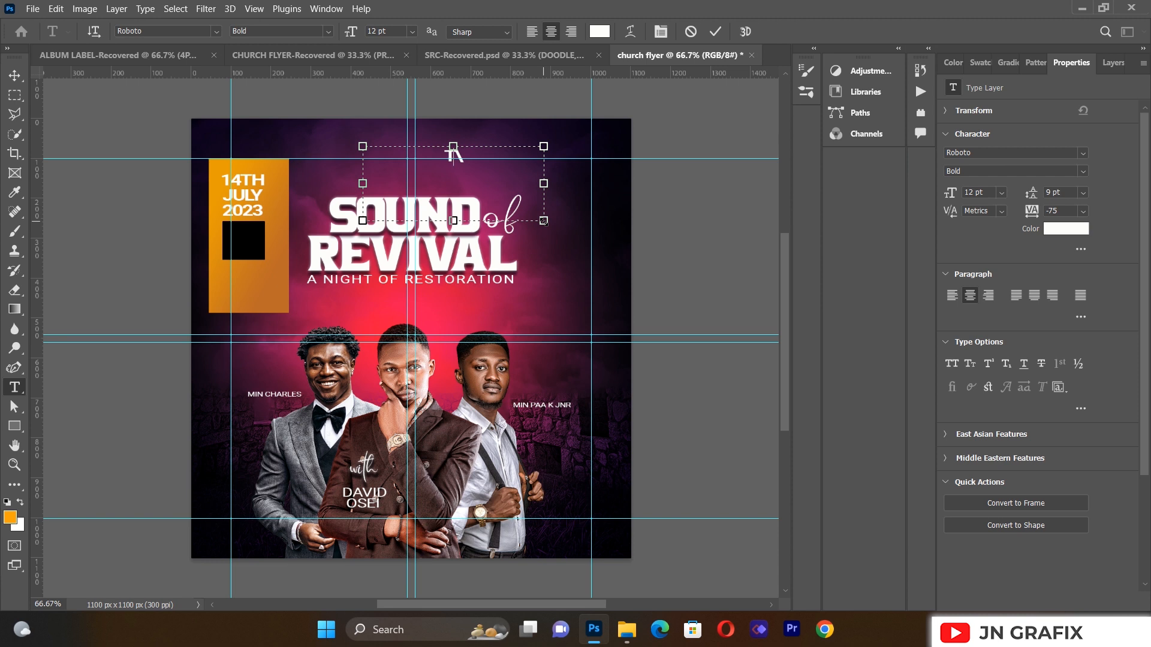
type("4PM")
key("BackSpace")
key("BackSpace")
key("BackSpace")
type("8PM")
left_click(14, 75)
Step: Move the 8PM text into the black square and scale it to about 92%
left_click_drag(443, 159, 230, 239)
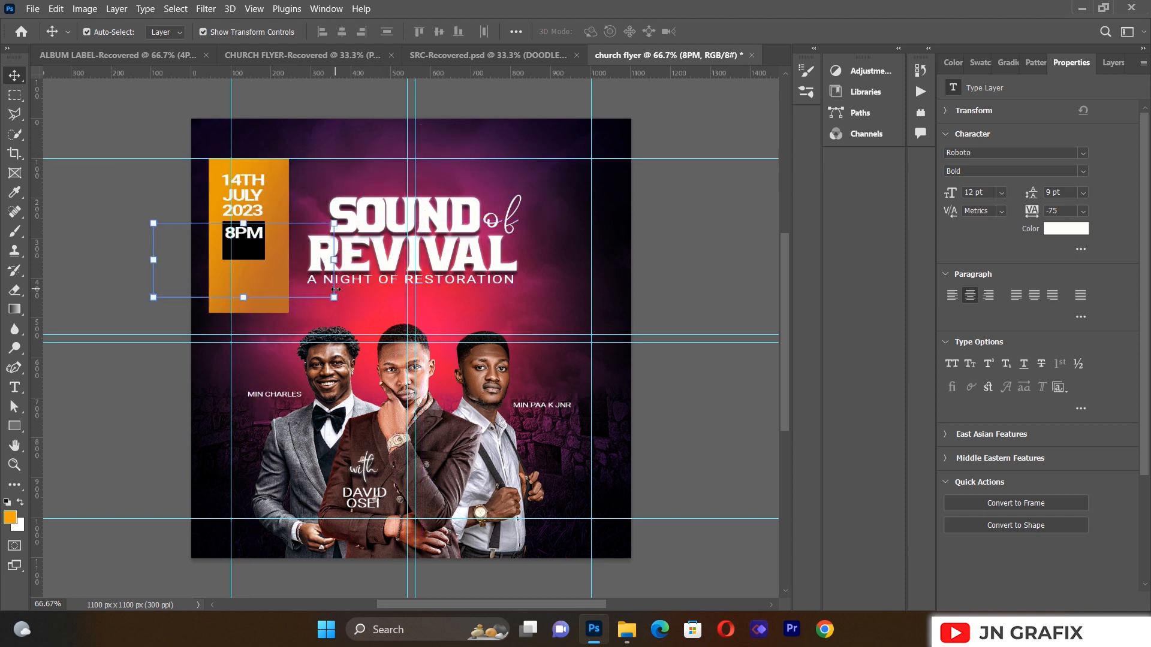
left_click_drag(333, 296, 319, 292)
left_click_drag(253, 234, 257, 236)
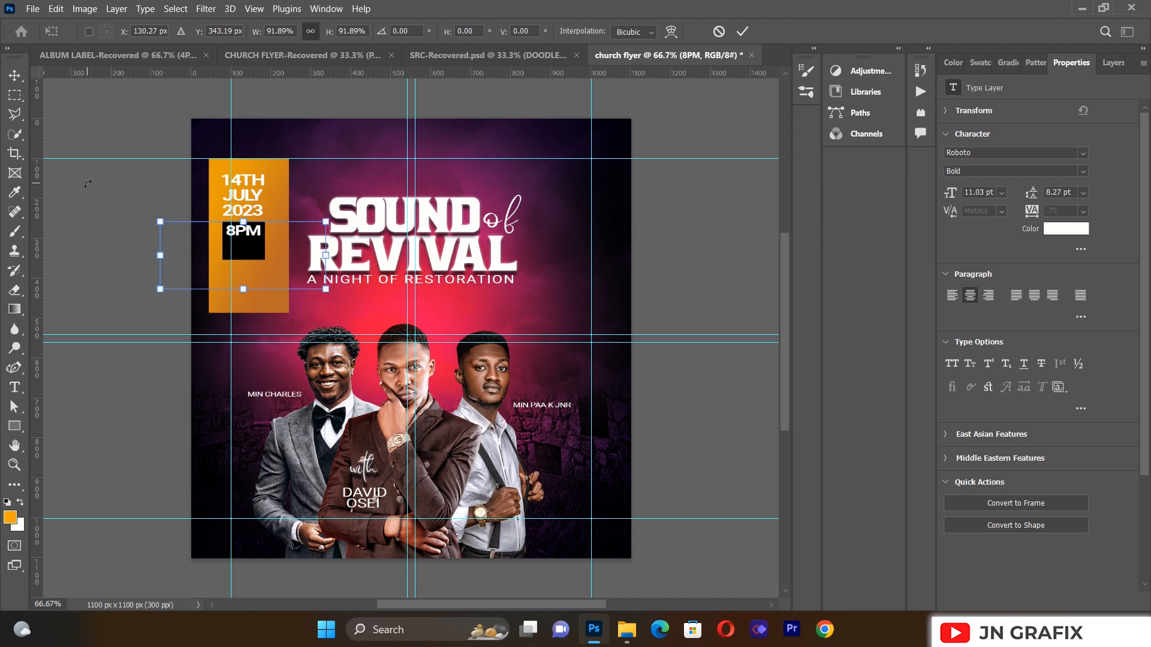
left_click(14, 81)
left_click(54, 232)
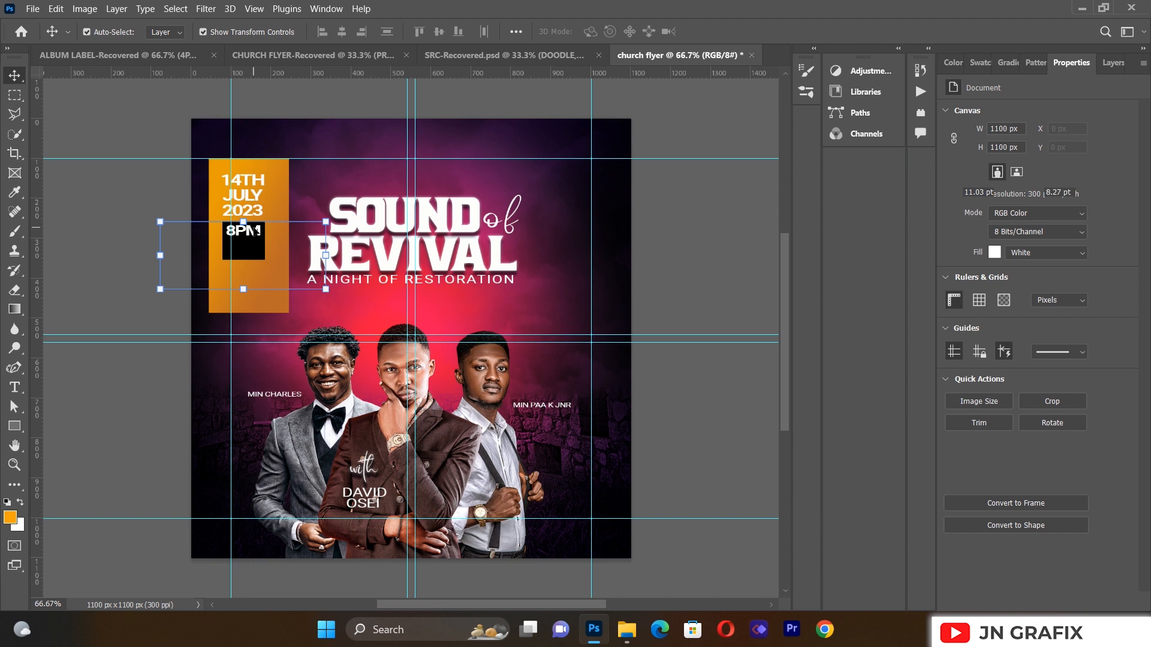
Step: Duplicate 8PM just below and change the copy to SHARP
left_click_drag(261, 236, 255, 246)
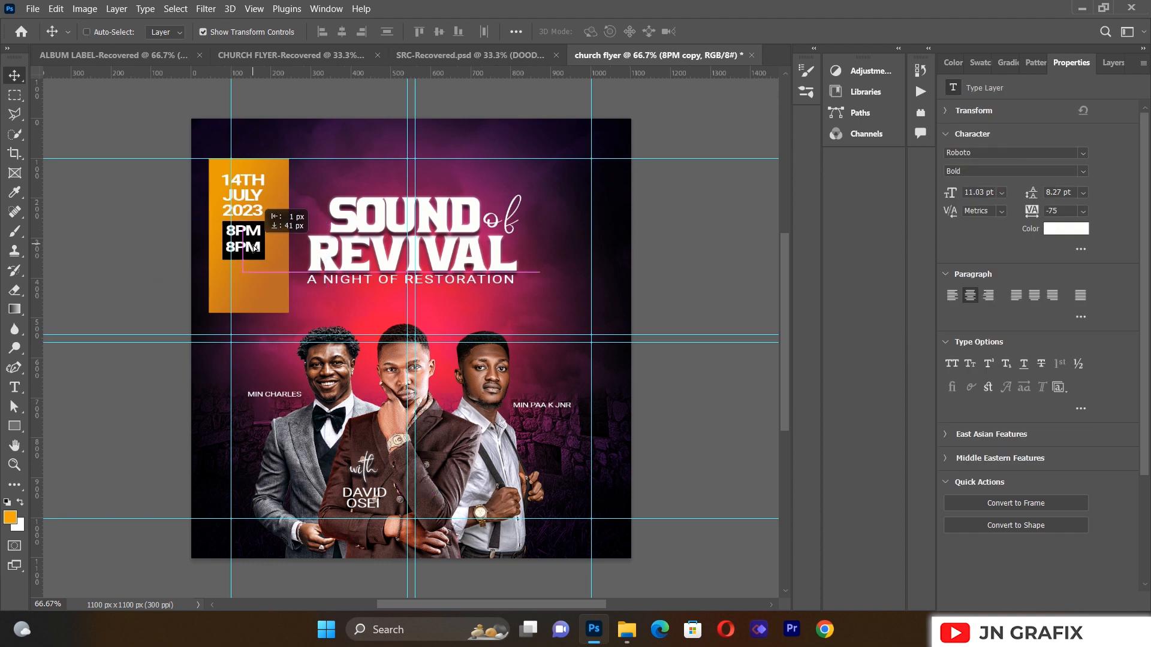
left_click(14, 391)
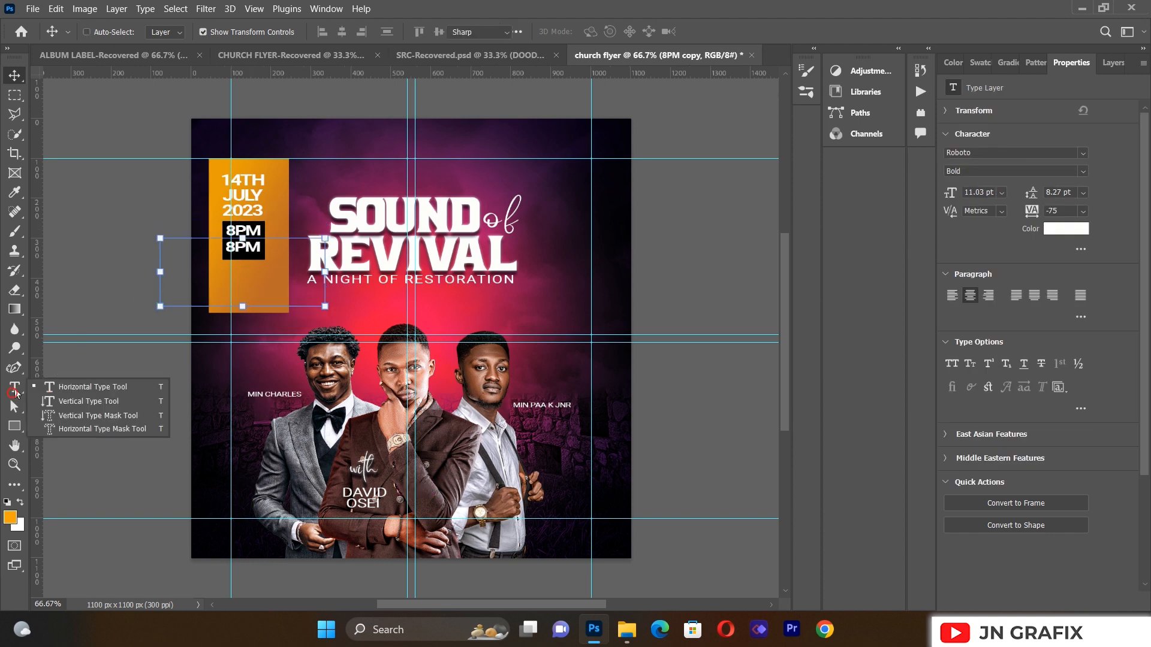
left_click(242, 250)
left_click(254, 246)
left_click(254, 246)
key("ctrl+a")
key("BackSpace")
type("SHARP")
Step: Set SHARP to Regular weight and scale it down to about 58.5%
key("ctrl+a")
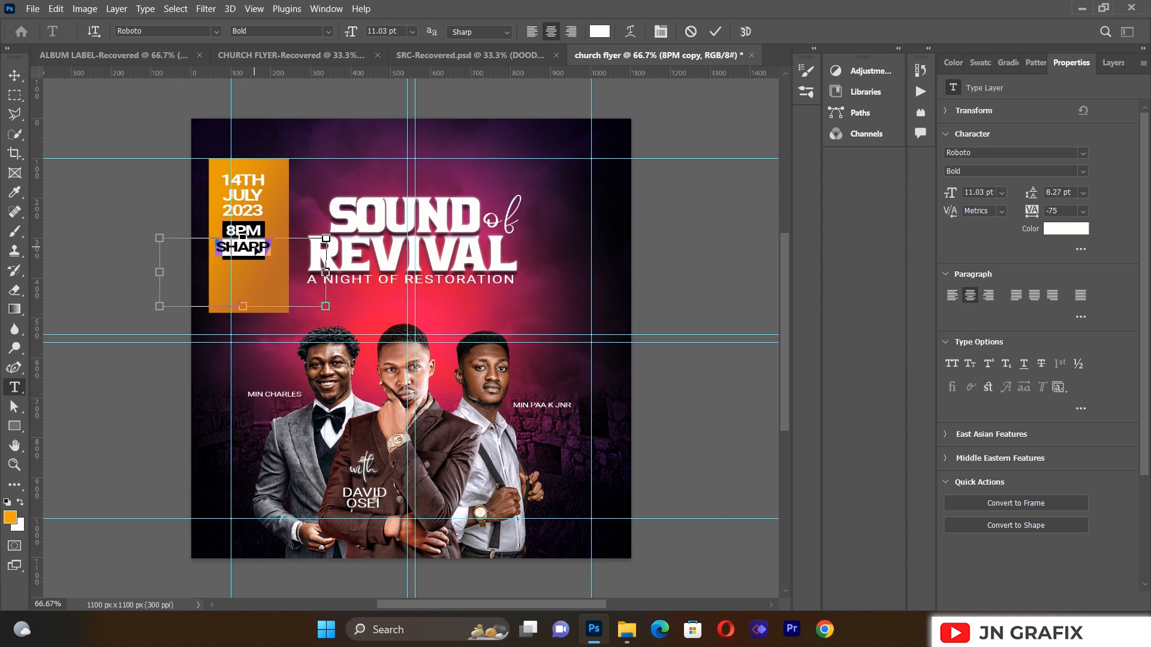
left_click(330, 32)
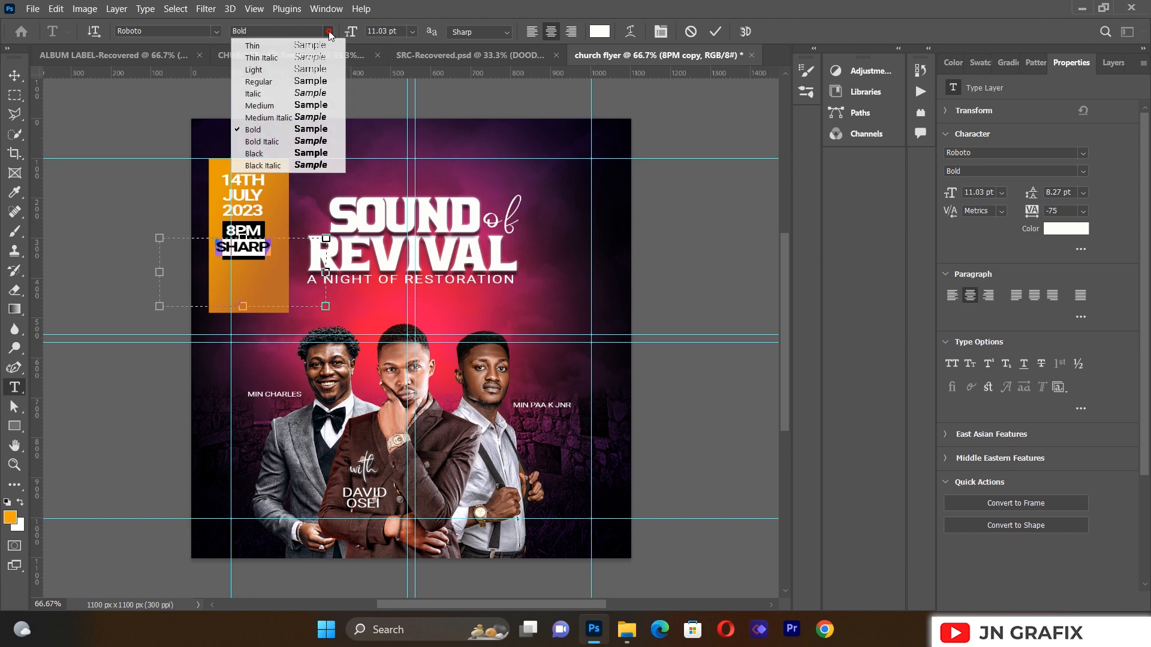
left_click(304, 81)
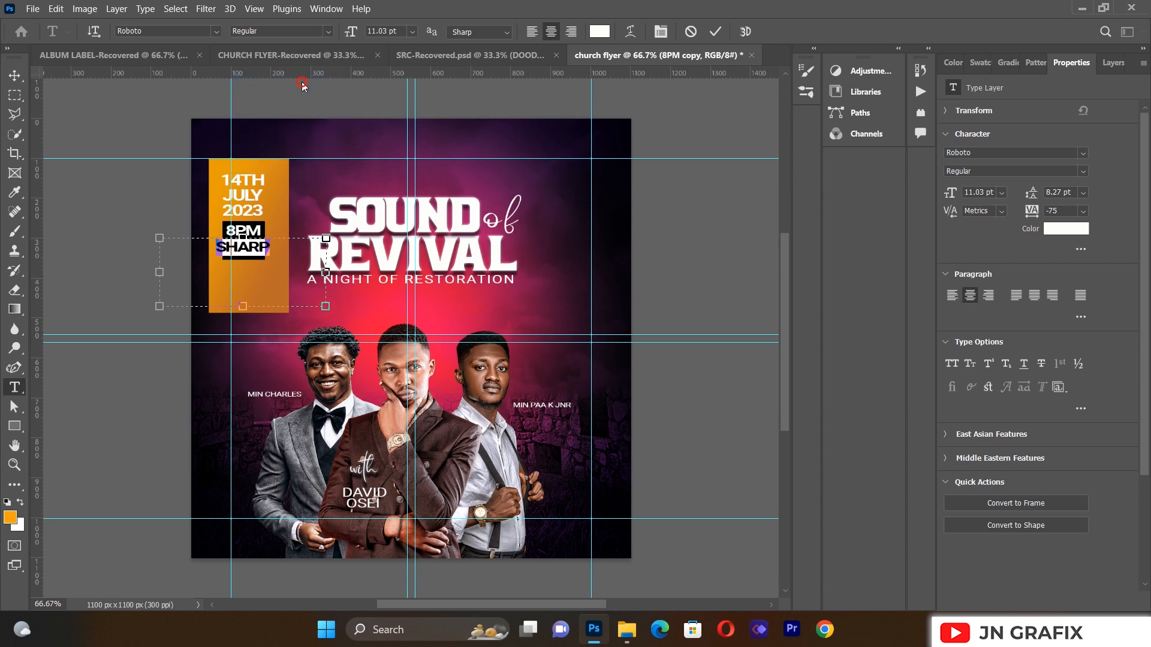
left_click(19, 80)
left_click_drag(325, 306, 250, 256)
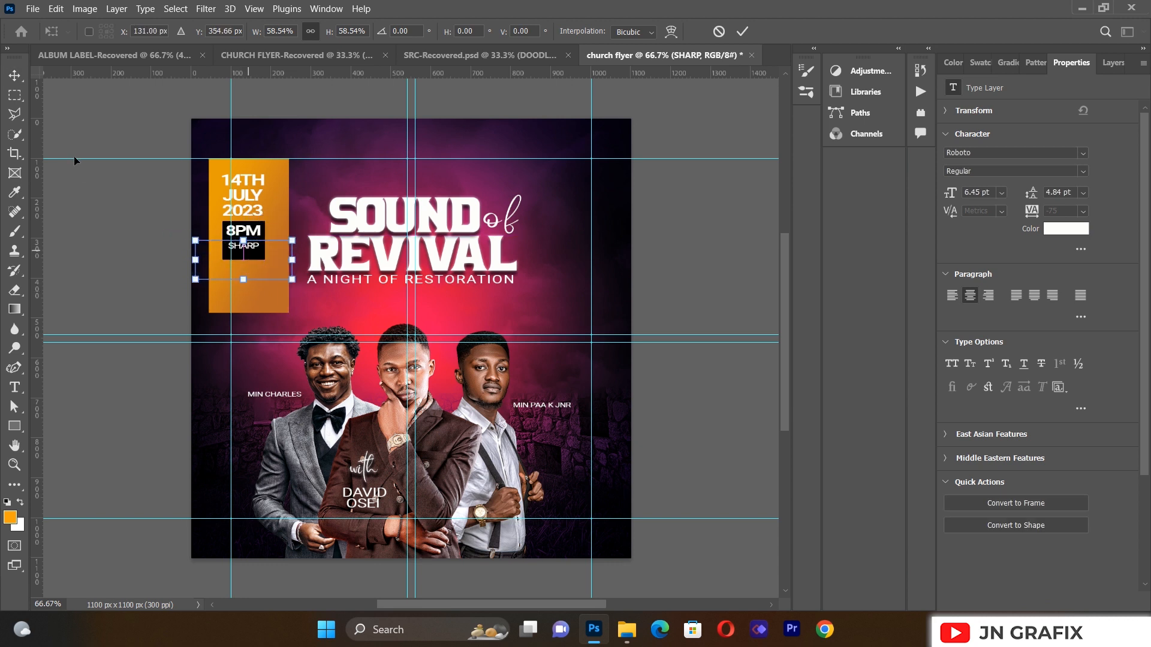
left_click(78, 232)
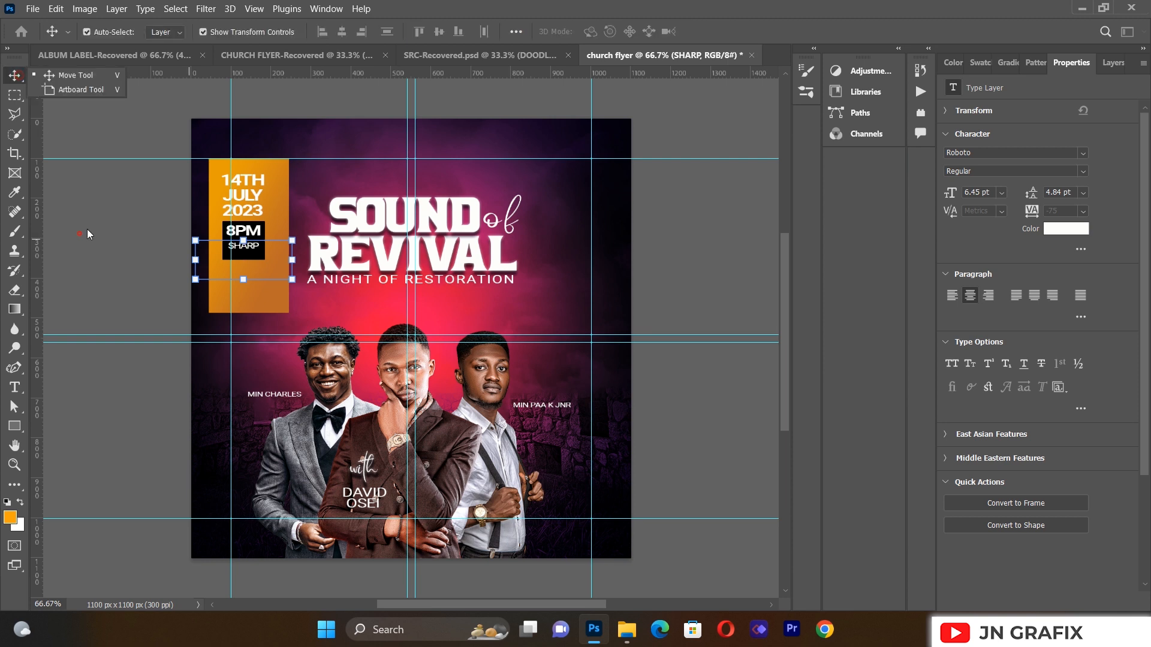
left_click(247, 235)
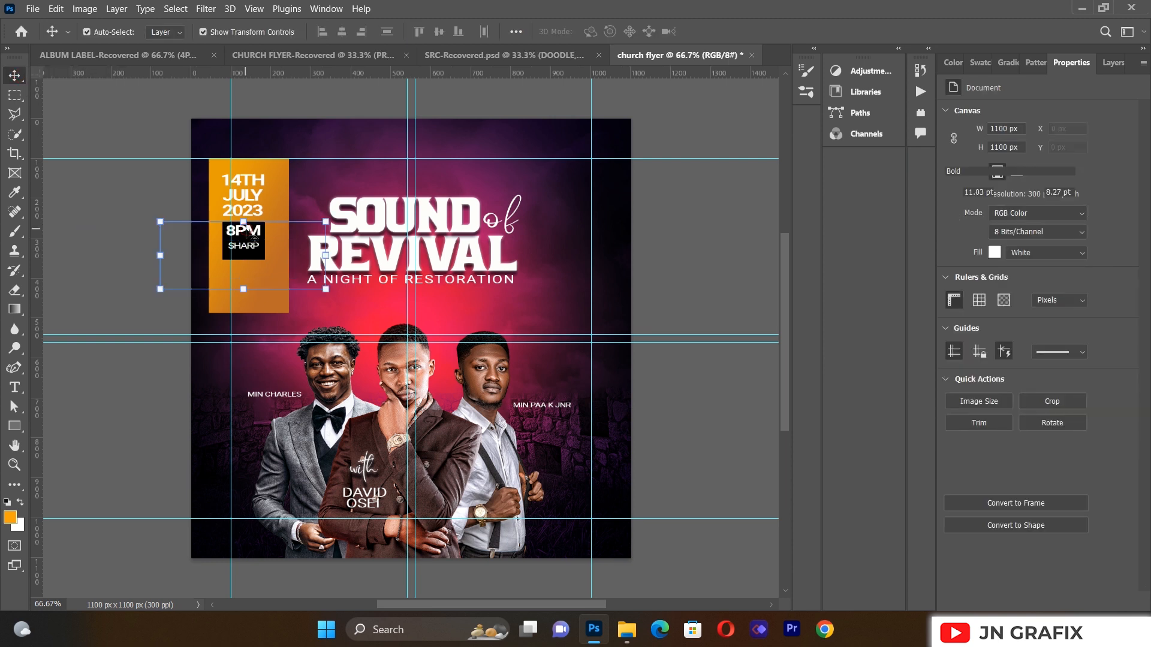
Step: Marquee-select the lower part of the orange date box
left_click(167, 270)
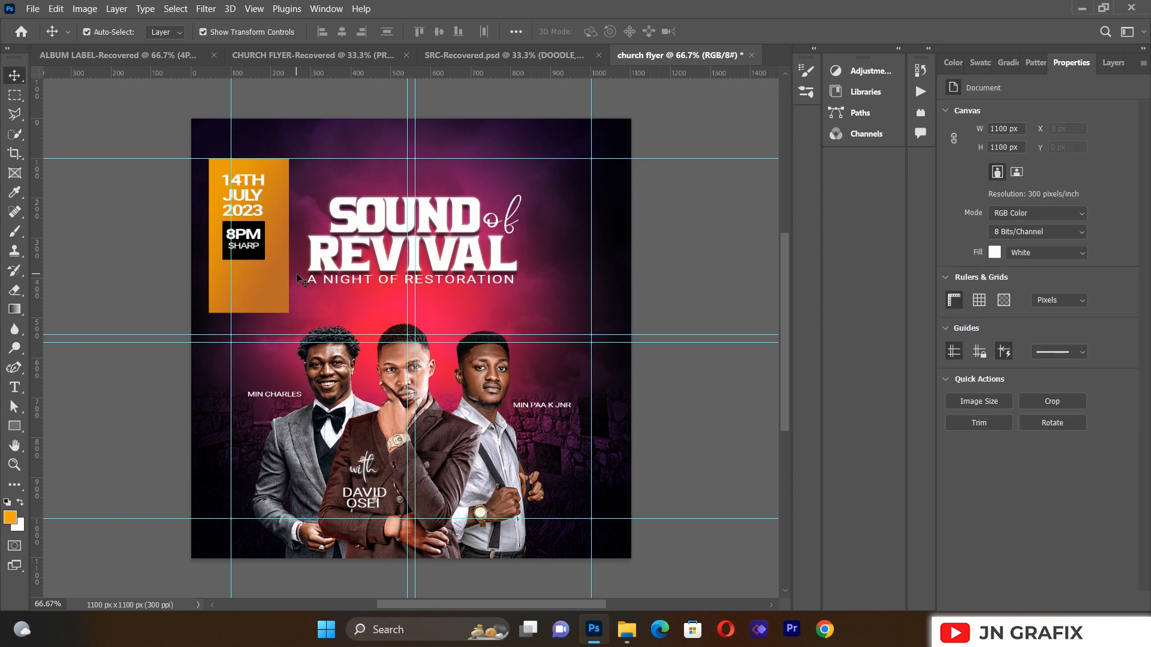
left_click(260, 283)
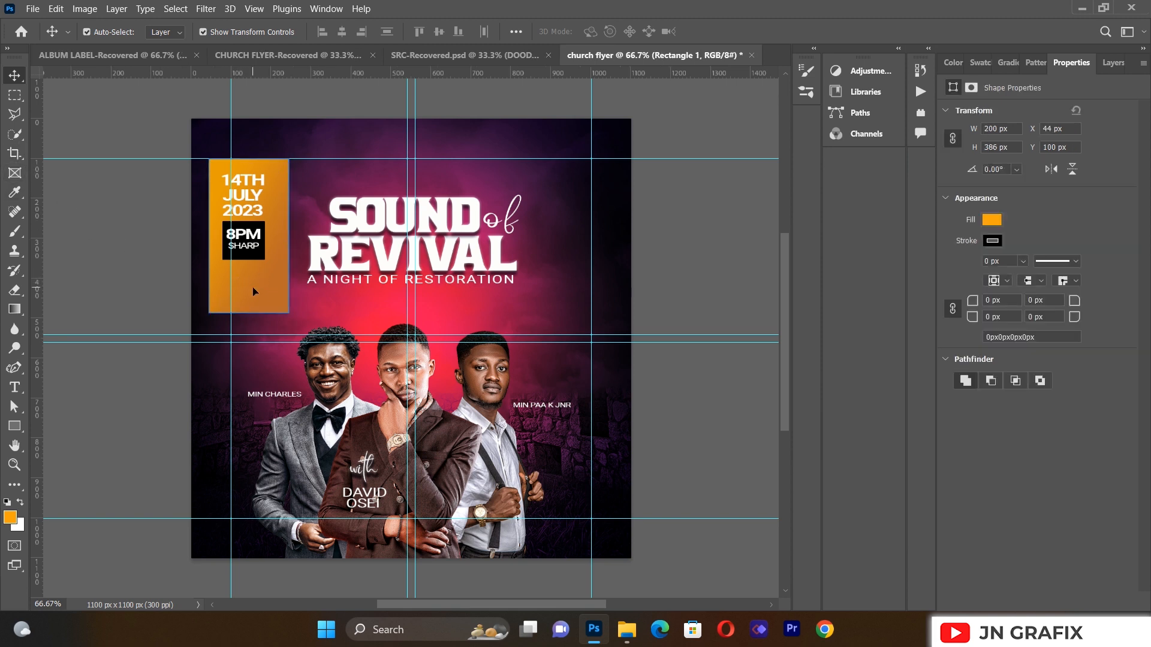
left_click(14, 94)
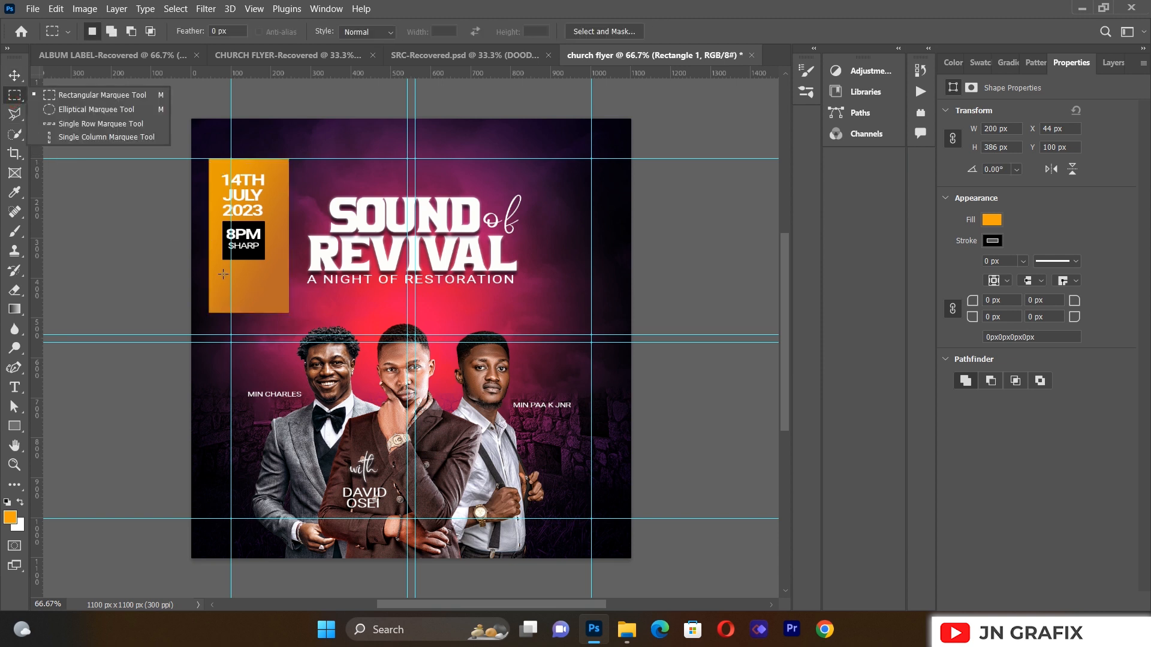
left_click(187, 265)
left_click_drag(192, 257, 314, 312)
left_click_drag(257, 264, 257, 282)
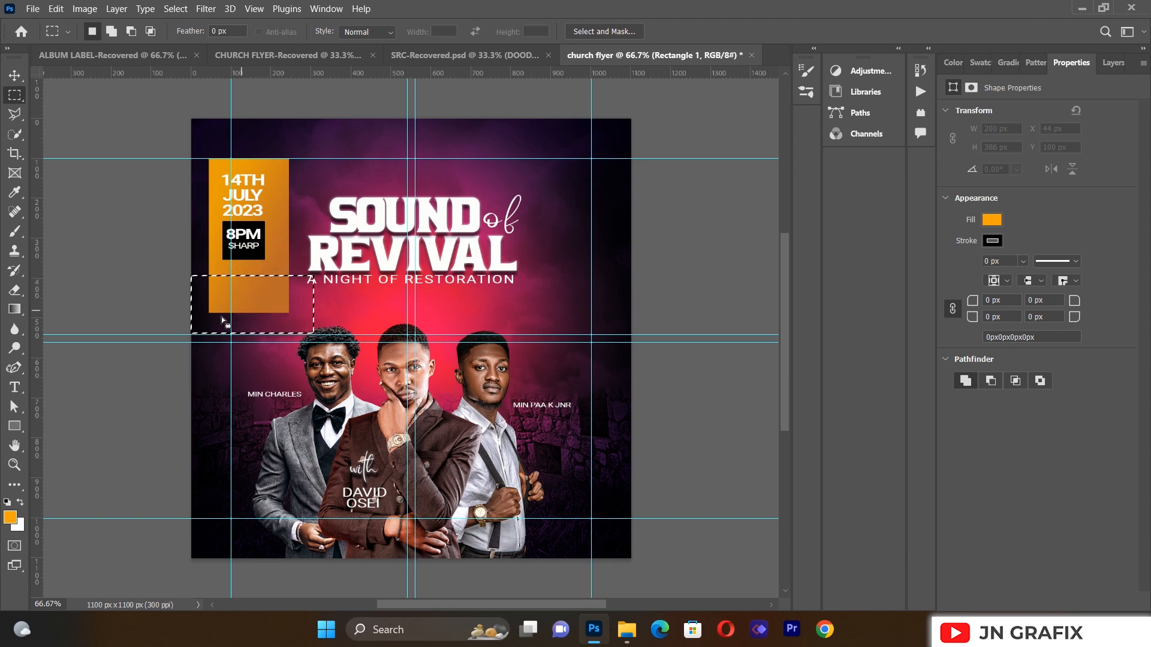
Step: Rasterize Rectangle 1 and erase the selected bottom portion, then deselect
left_click(15, 290)
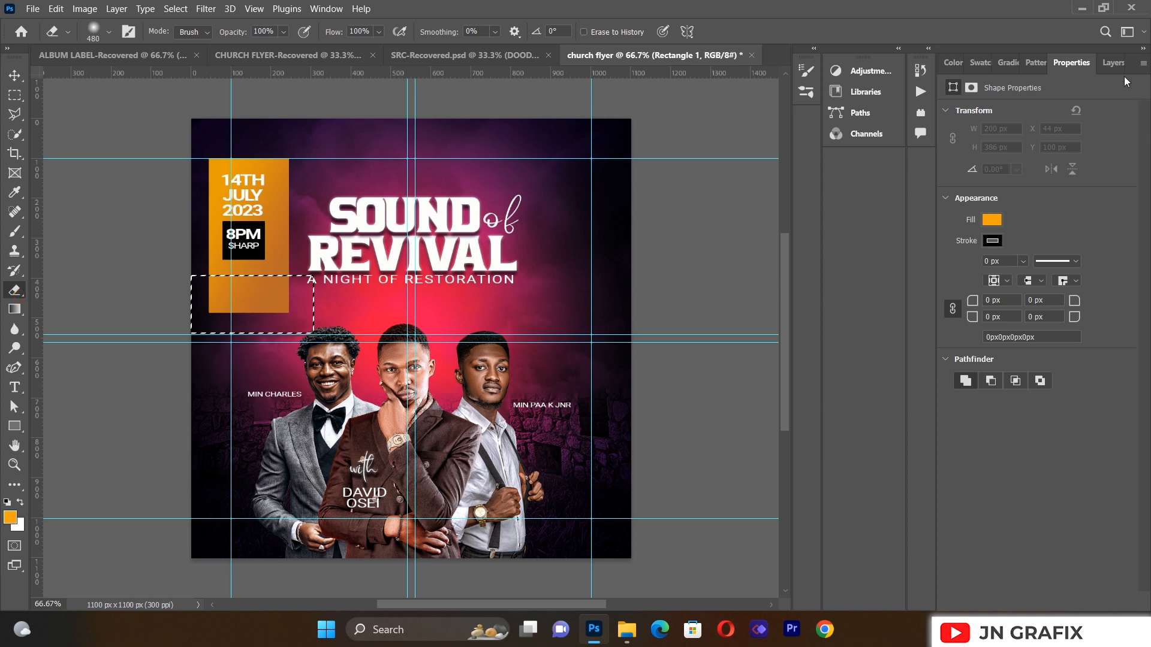
left_click(1113, 62)
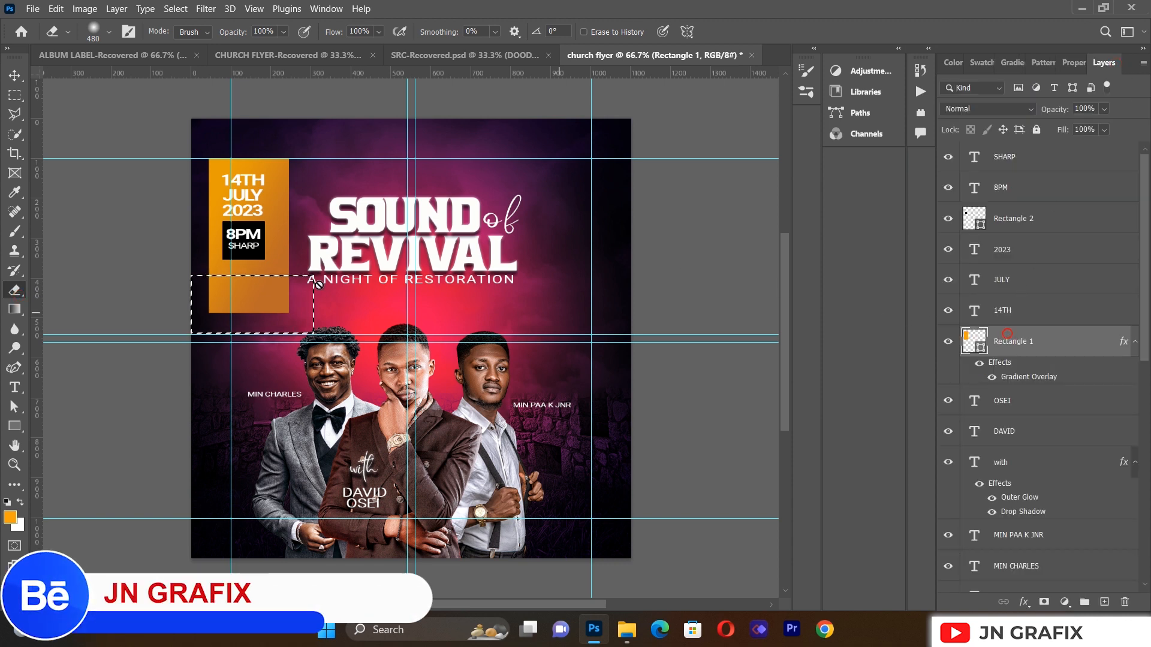
left_click(289, 290)
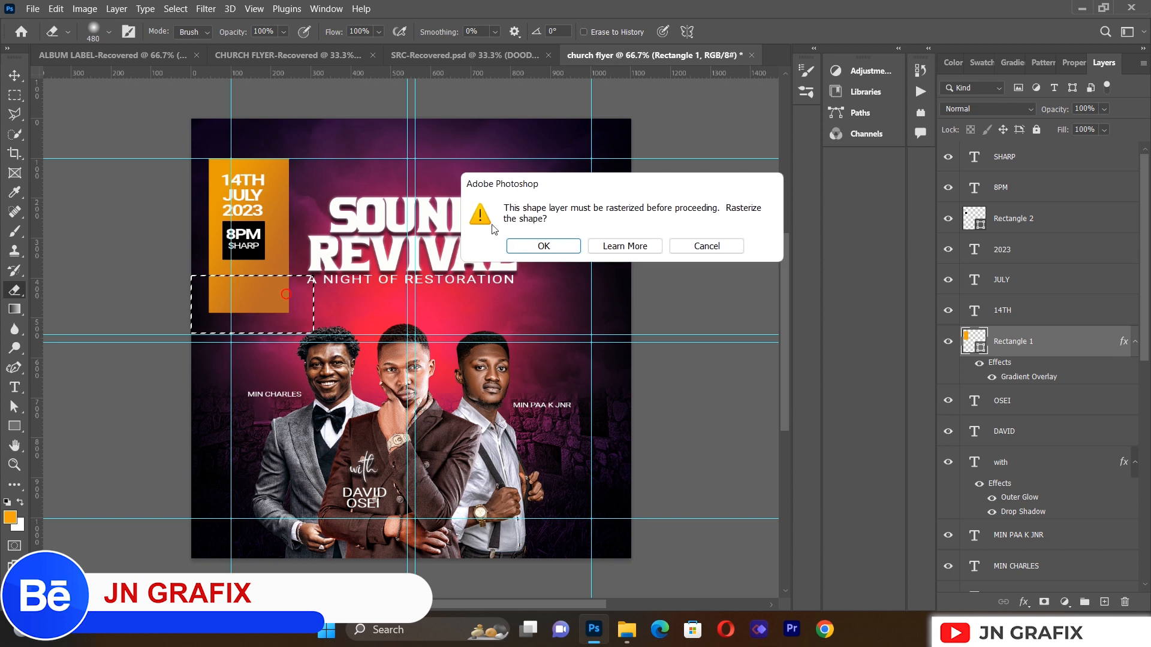
left_click(548, 249)
mouse_move(281, 293)
left_mouse_down()
mouse_move(246, 313)
mouse_move(239, 293)
left_mouse_up()
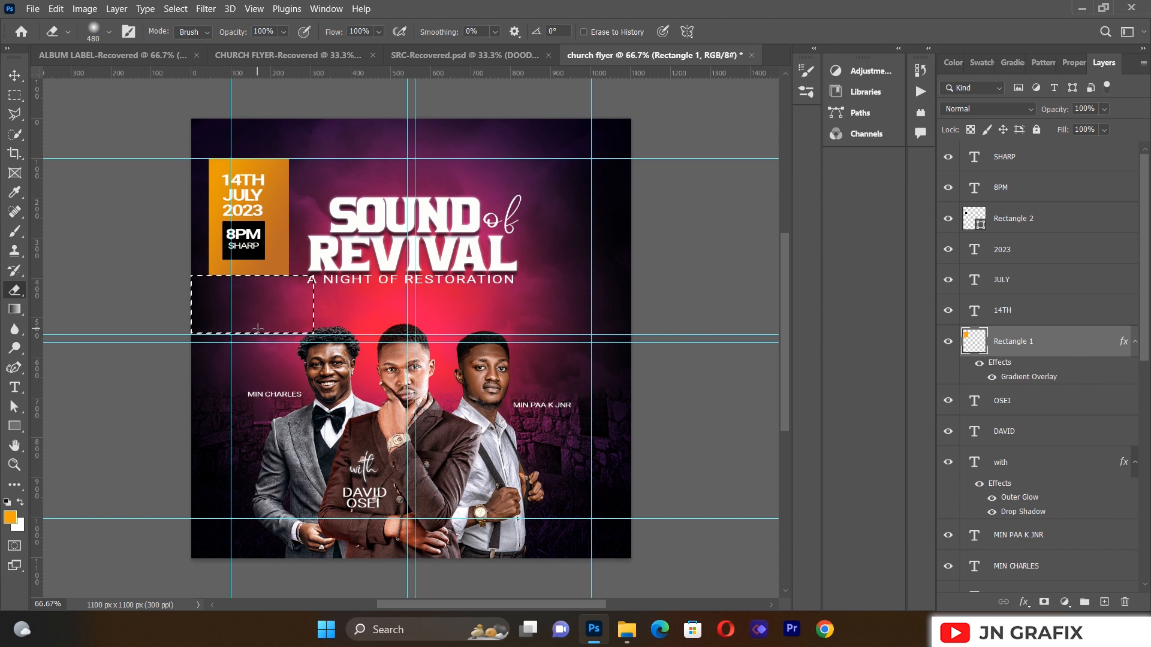
key("ctrl+d")
left_click(15, 74)
left_click(113, 290)
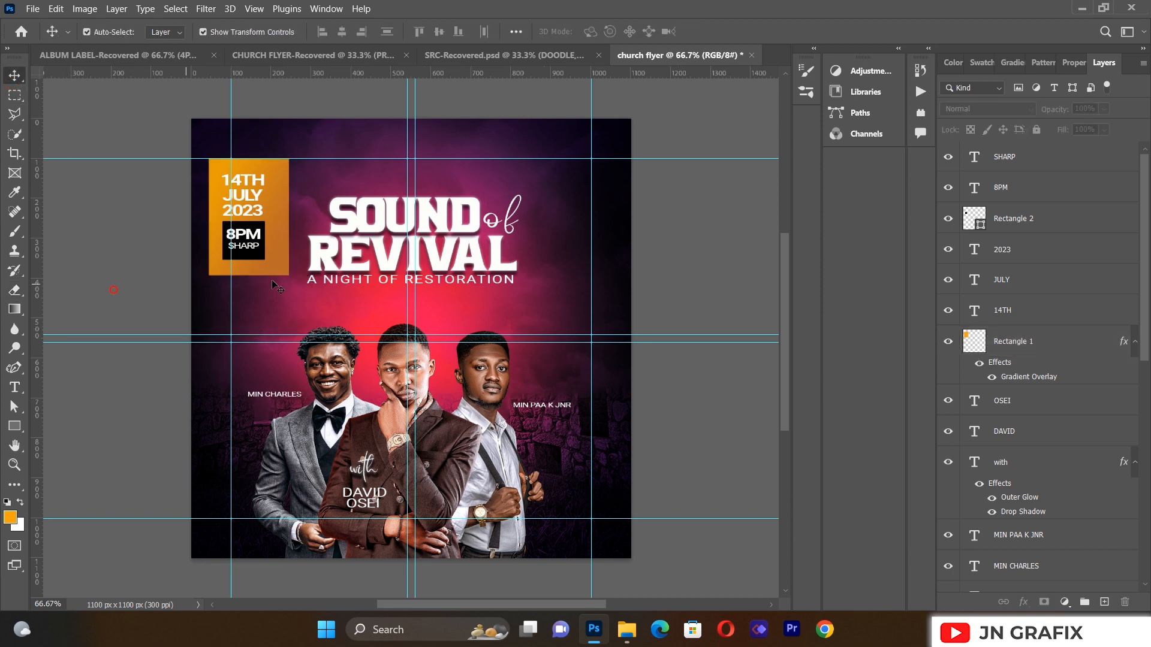
Step: Scale the orange date box to about 92.7% and nudge it down slightly
left_click(279, 185)
left_click_drag(288, 158, 282, 167)
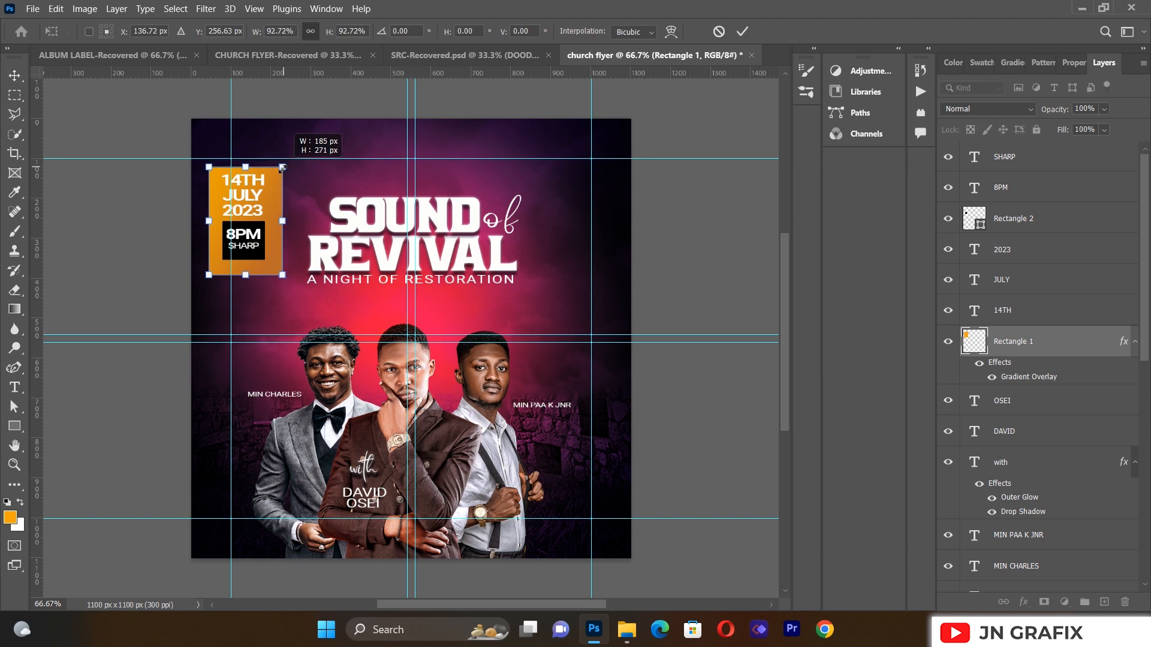
left_click(14, 77)
left_click(78, 241)
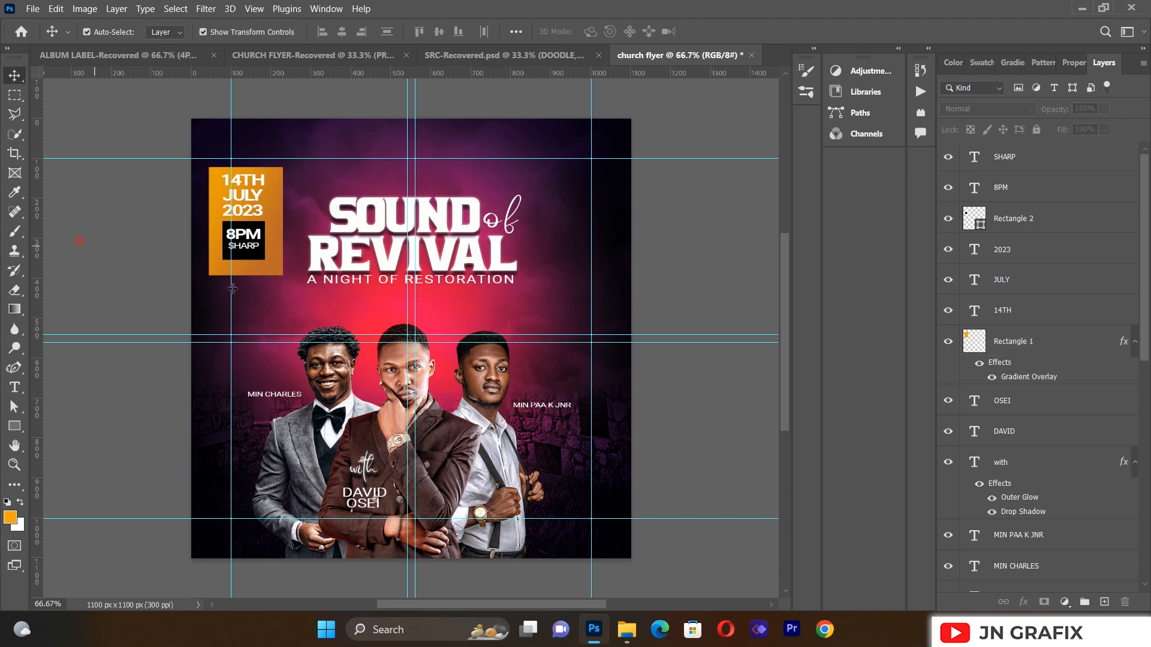
left_click(263, 273)
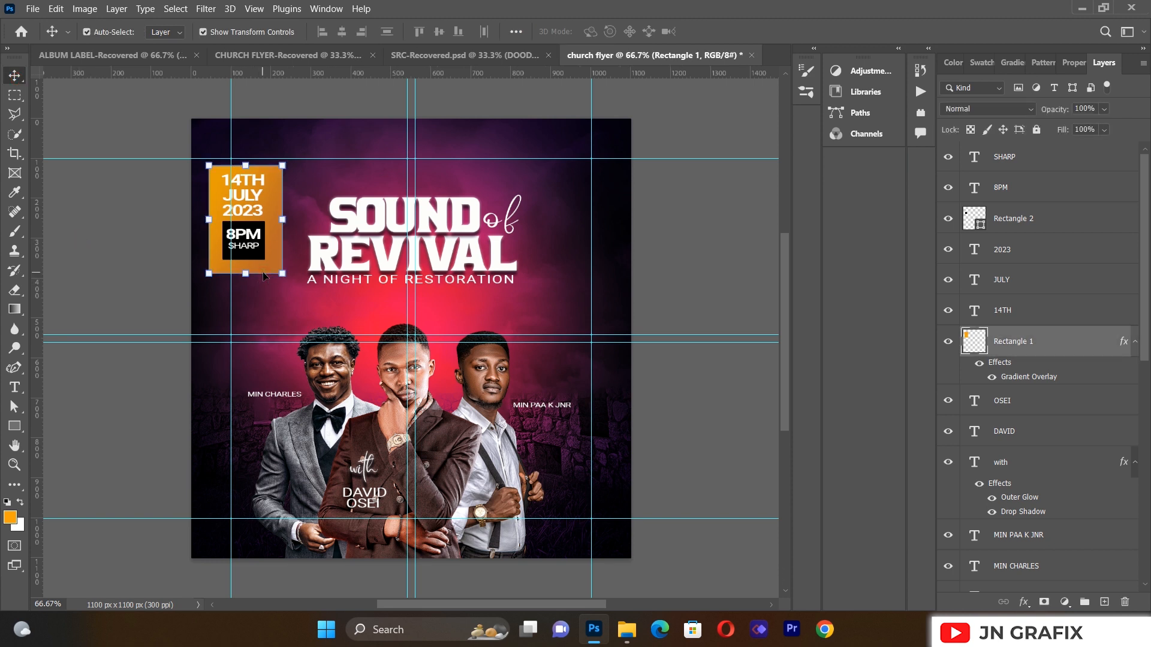
key("Down")
key("Down")
key("Down")
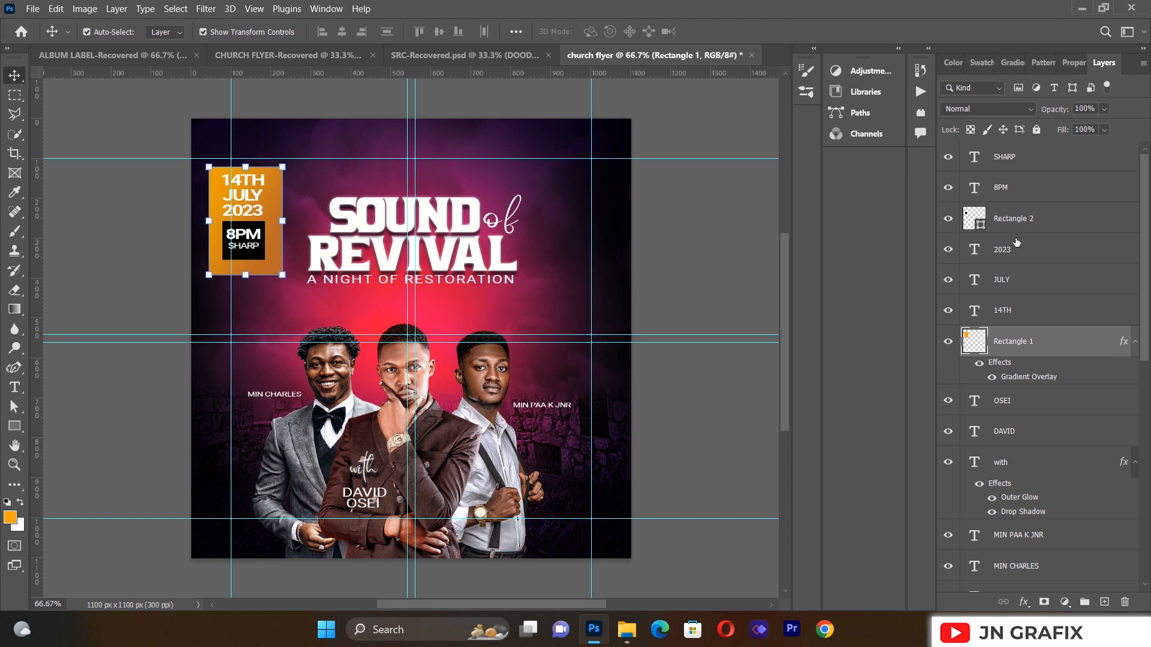
Step: Select the SHARP through Rectangle 1 badge layers and nudge the date badge a few pixels down and right
left_click(1025, 164, "shift")
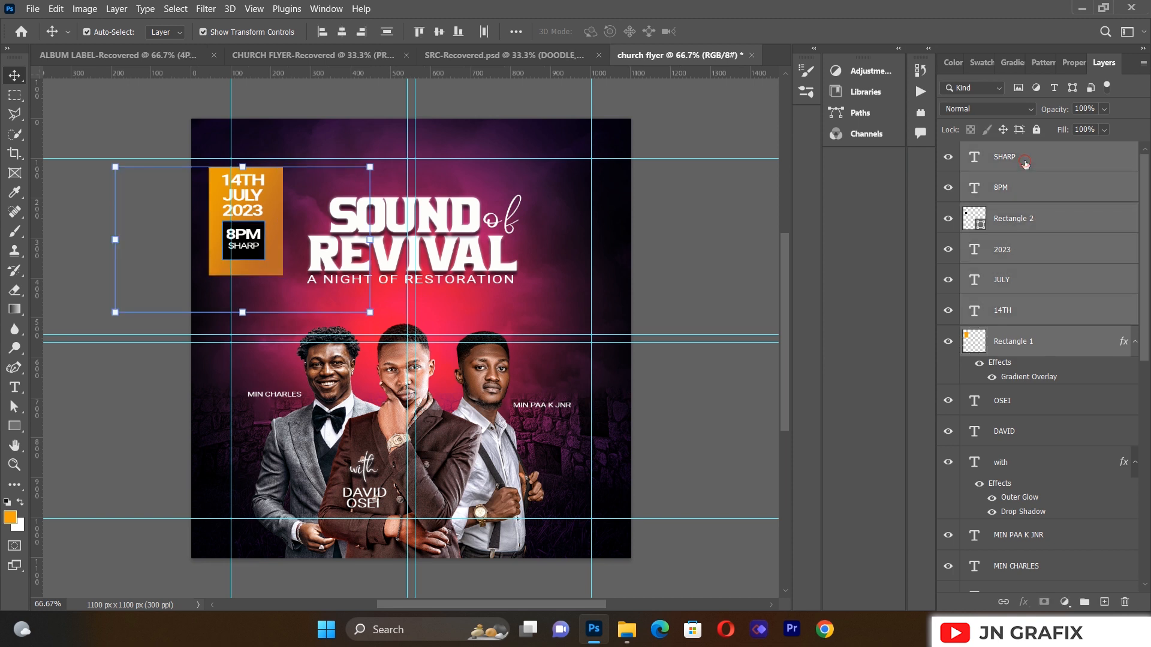
key("Down")
key("Down")
key("Down")
key("Down")
key("Down")
key("Down")
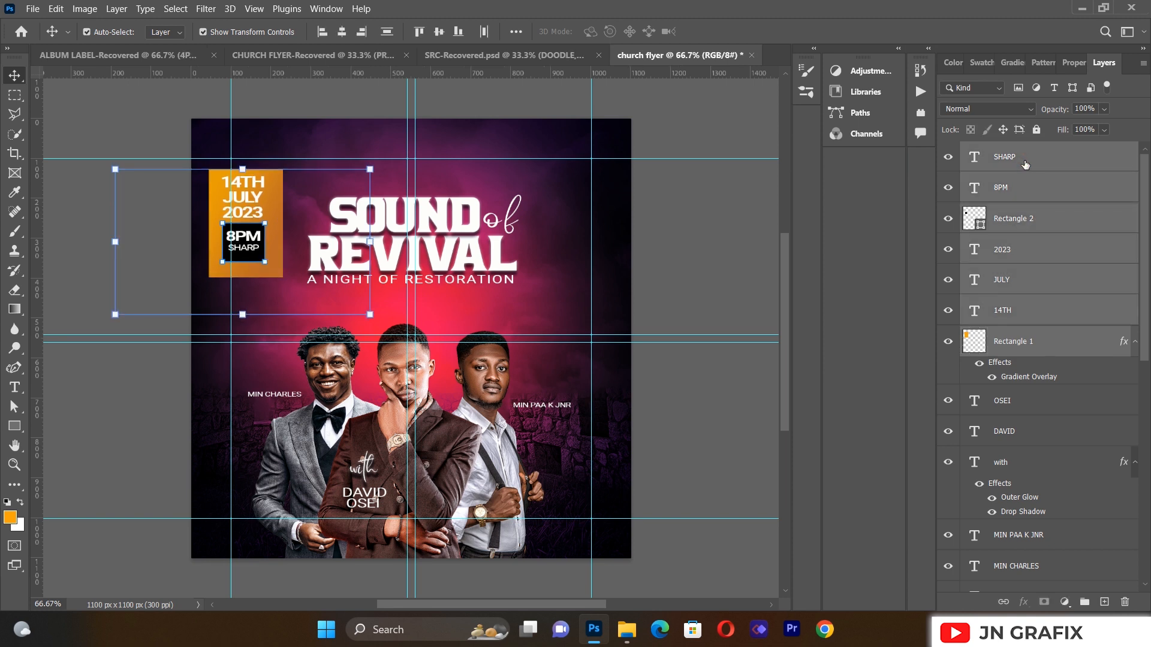
key("Down")
key("Down")
key("Down")
key("Right")
key("Right")
key("Right")
key("Right")
key("Right")
key("Right")
key("Right")
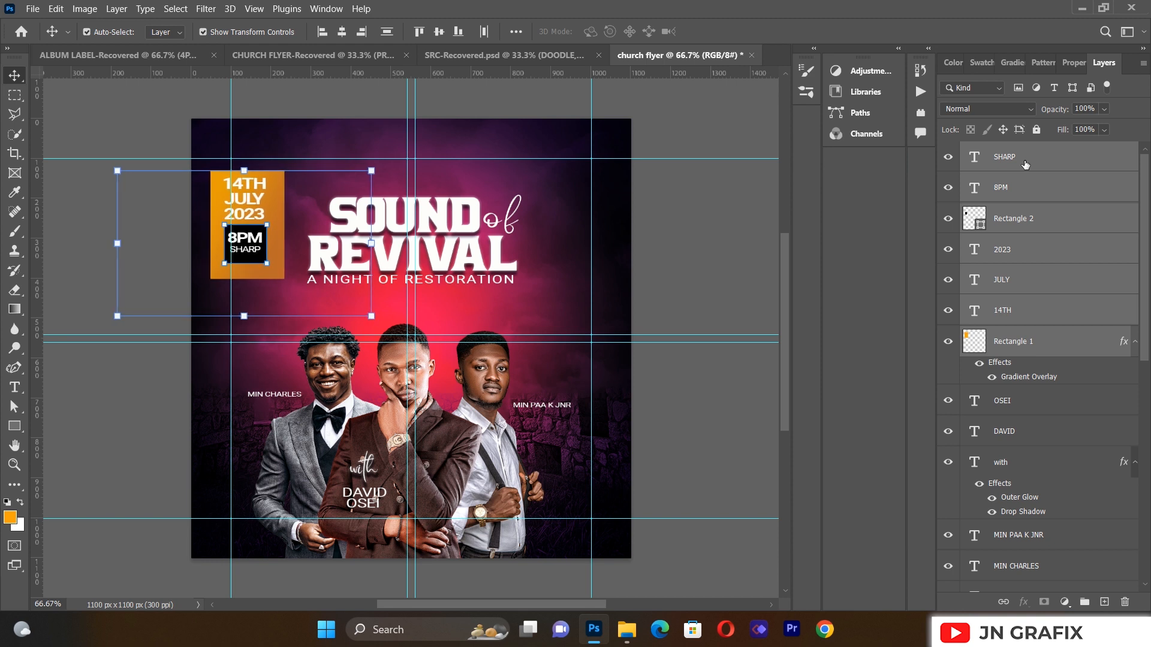
key("Right")
key("Right")
key("Right")
key("Right")
key("Right")
key("Right")
key("Right")
key("Right")
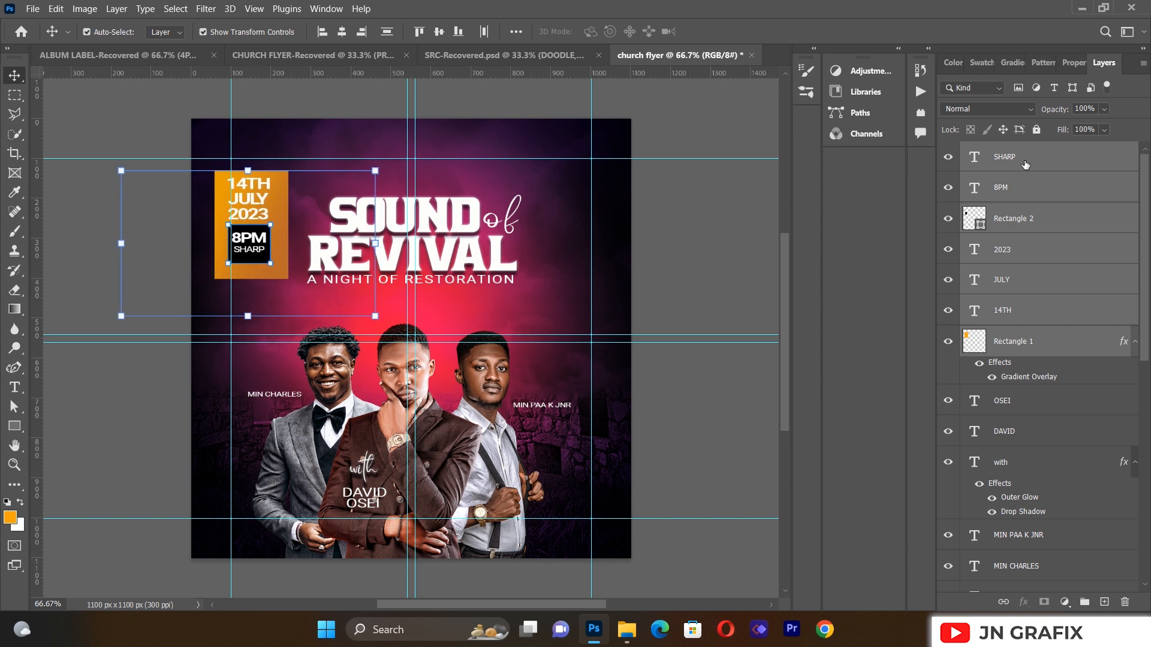
key("Down")
key("Down")
key("Down")
key("Down")
key("Down")
key("Down")
key("Down")
key("Down")
key("Down")
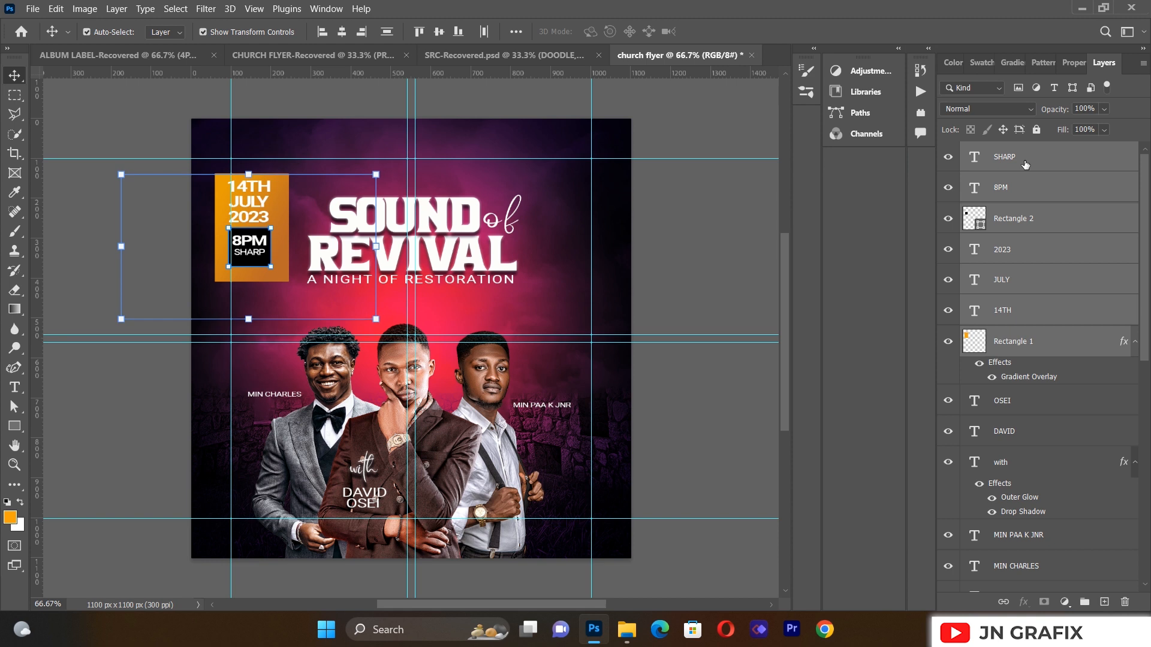
key("Down")
key("Down")
key("Down")
key("Down")
key("Down")
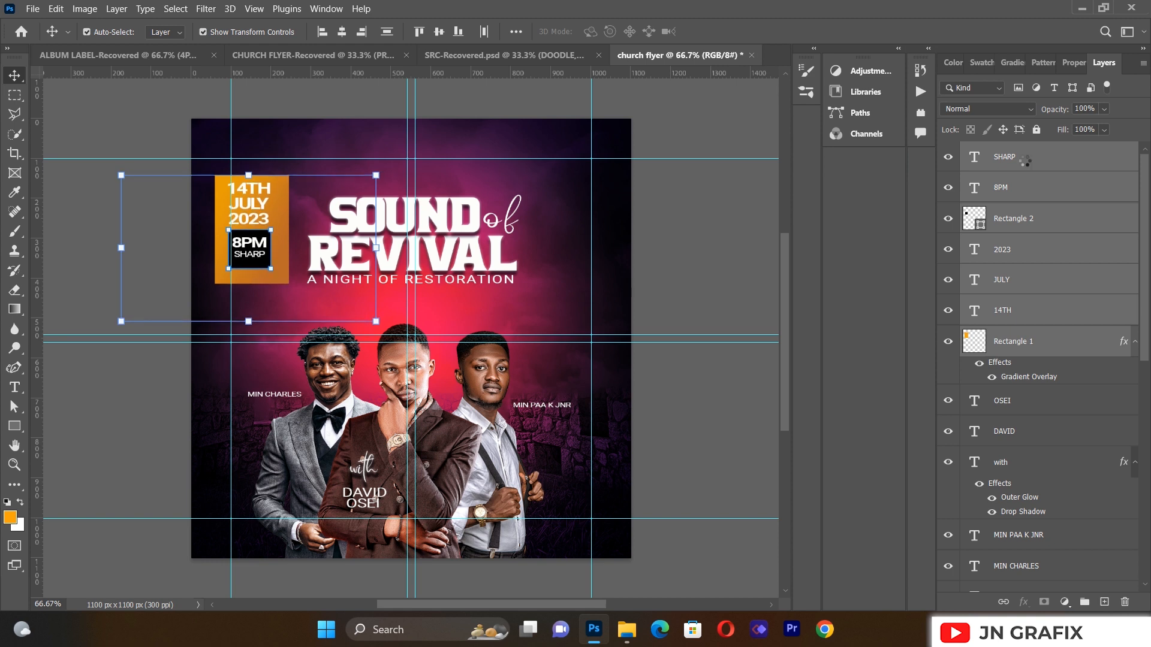
key("Down")
key("Down")
key("Right")
key("Right")
key("Right")
key("Down")
key("Down")
key("Down")
key("Down")
key("Down")
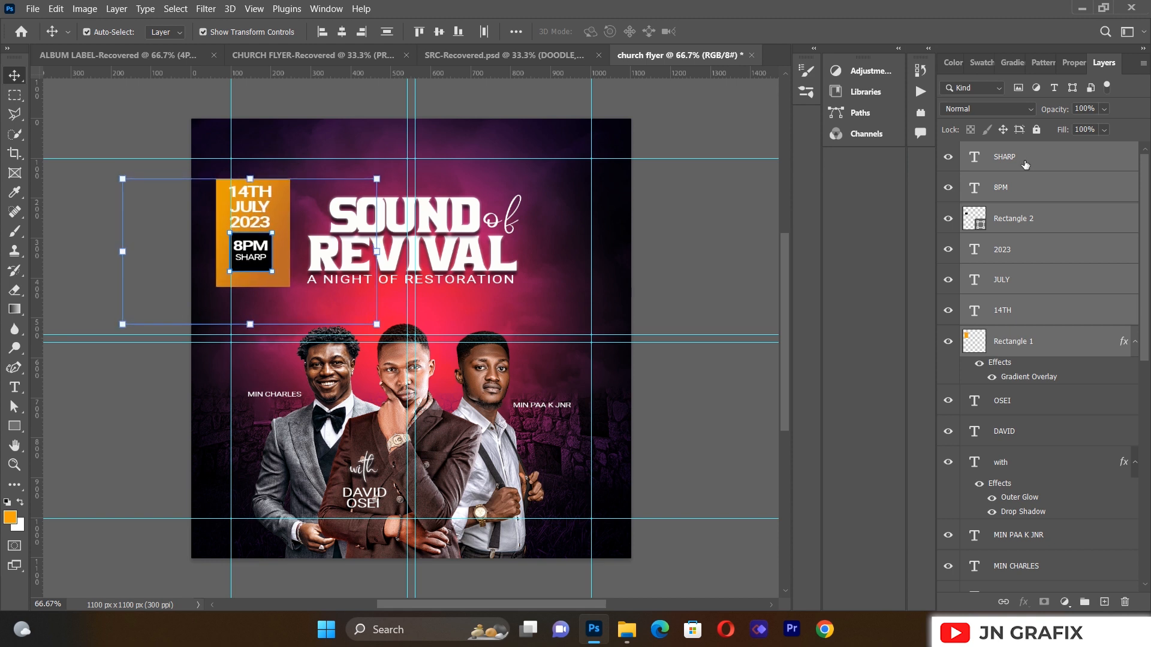
left_click(144, 144)
left_click(28, 9)
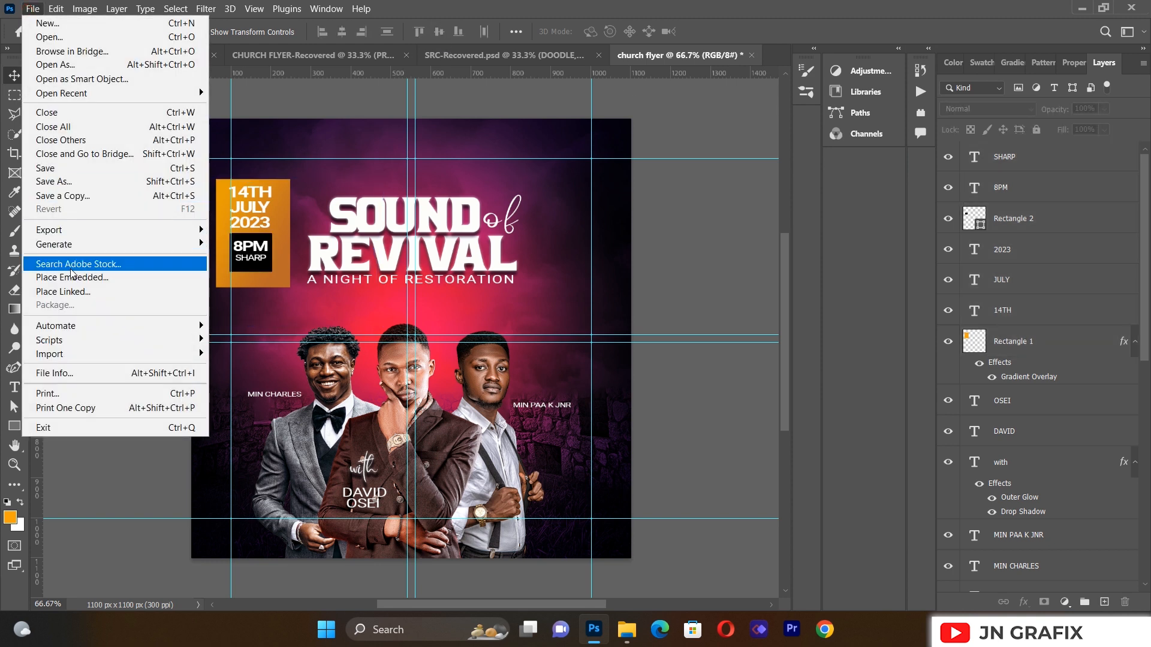
Step: Place 2.png as a linked image, shrink it, and position it top-left above the date badge
left_click(63, 291)
double_click(192, 120)
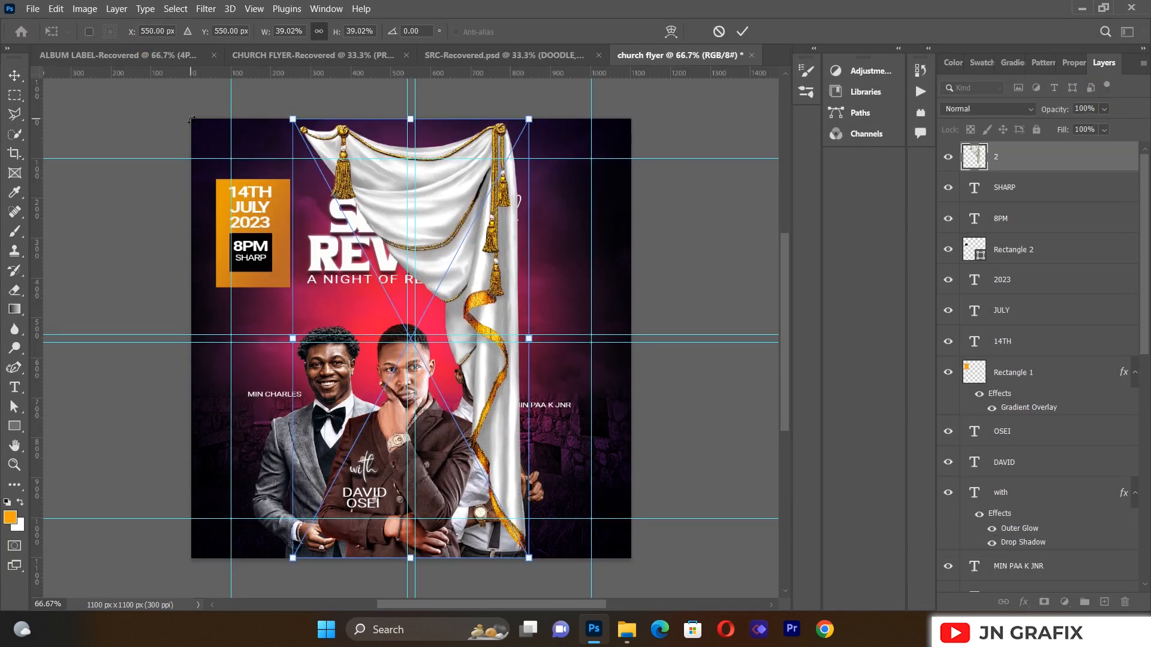
left_click_drag(533, 118, 193, 287)
left_click_drag(214, 222, 217, 171)
left_click(15, 76)
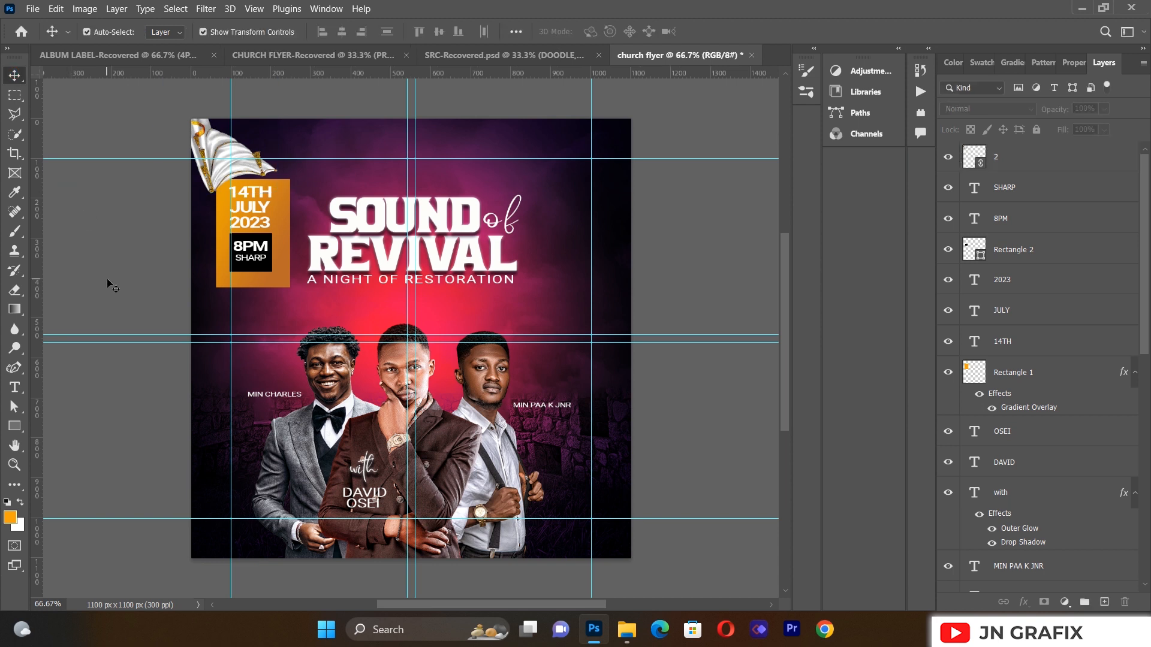
left_click(219, 176)
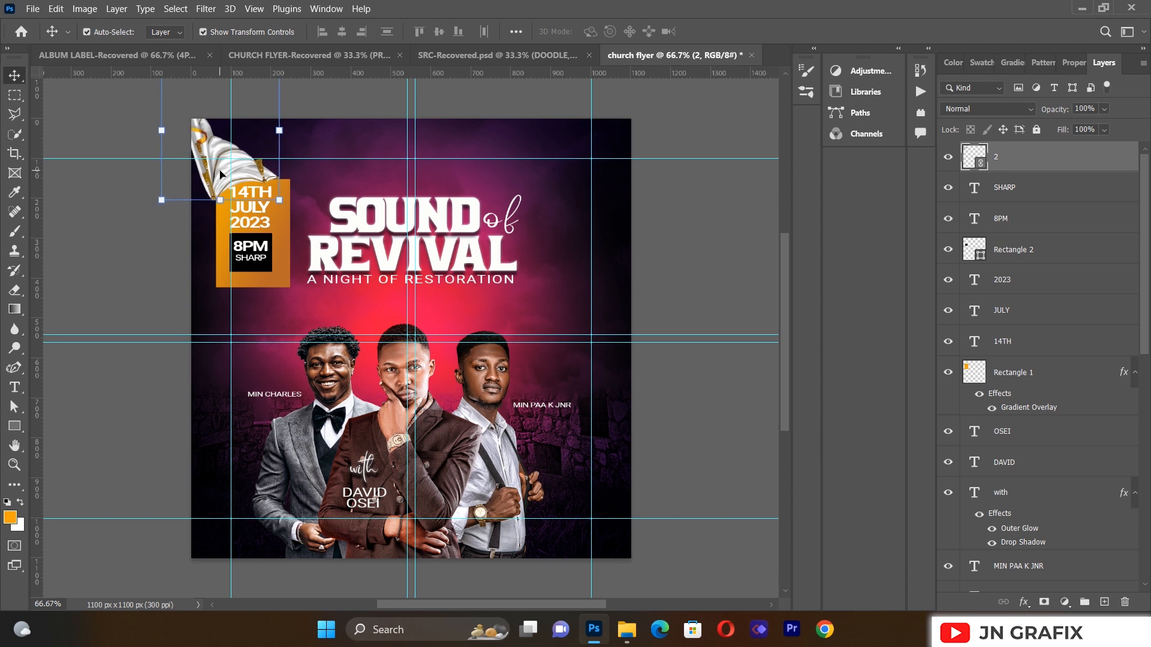
left_click(113, 199)
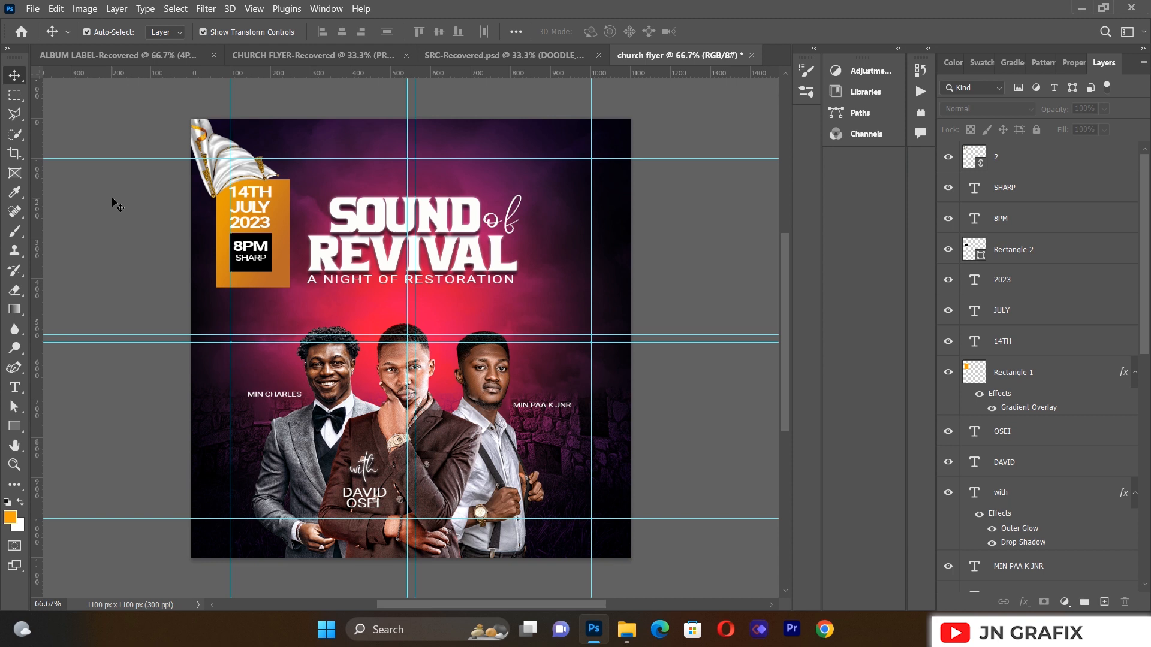
left_click(14, 387)
Step: Draw a paragraph text box across the top and type INTER-CITIES
left_click_drag(306, 129, 581, 181)
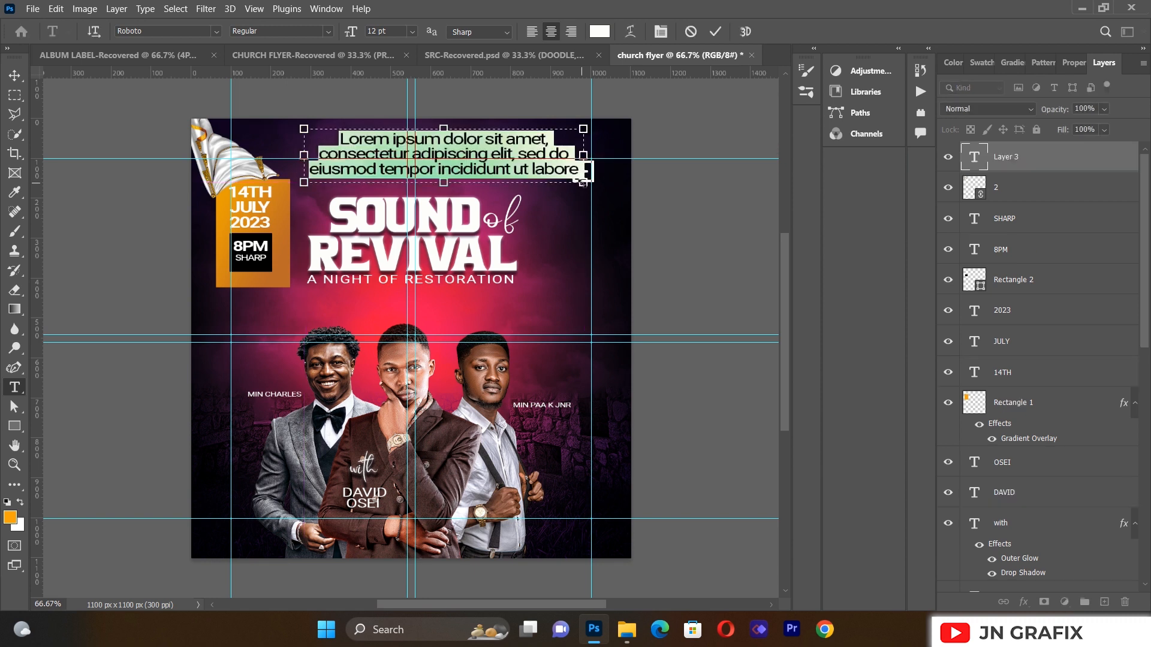
key("BackSpace")
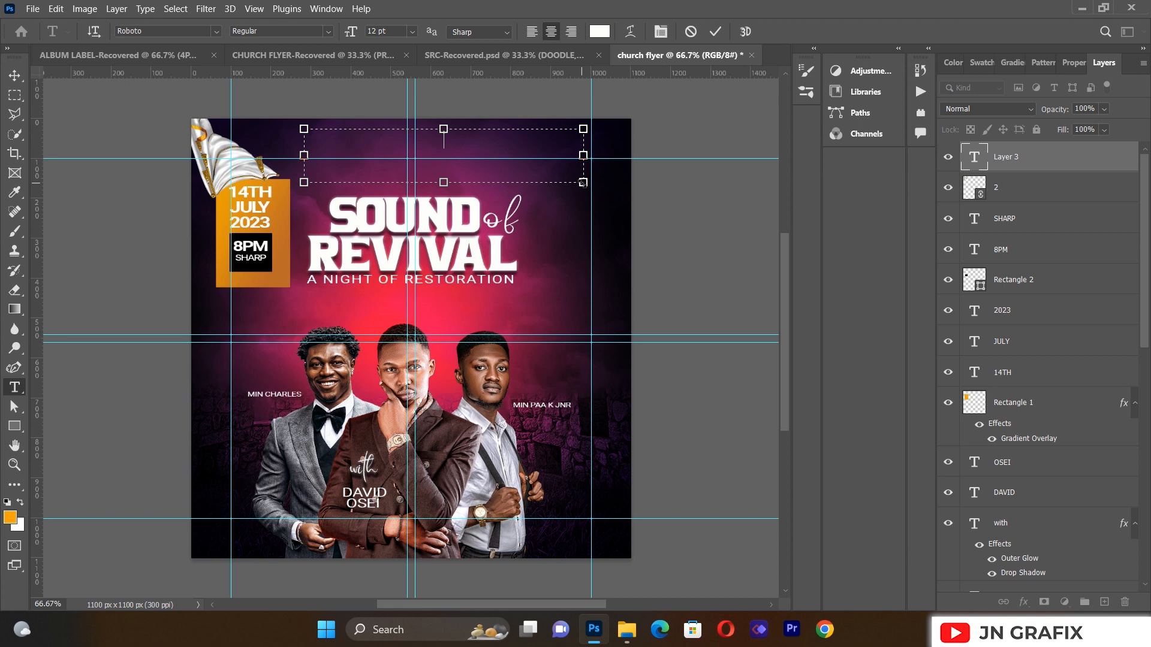
type("INTER-CTIIES")
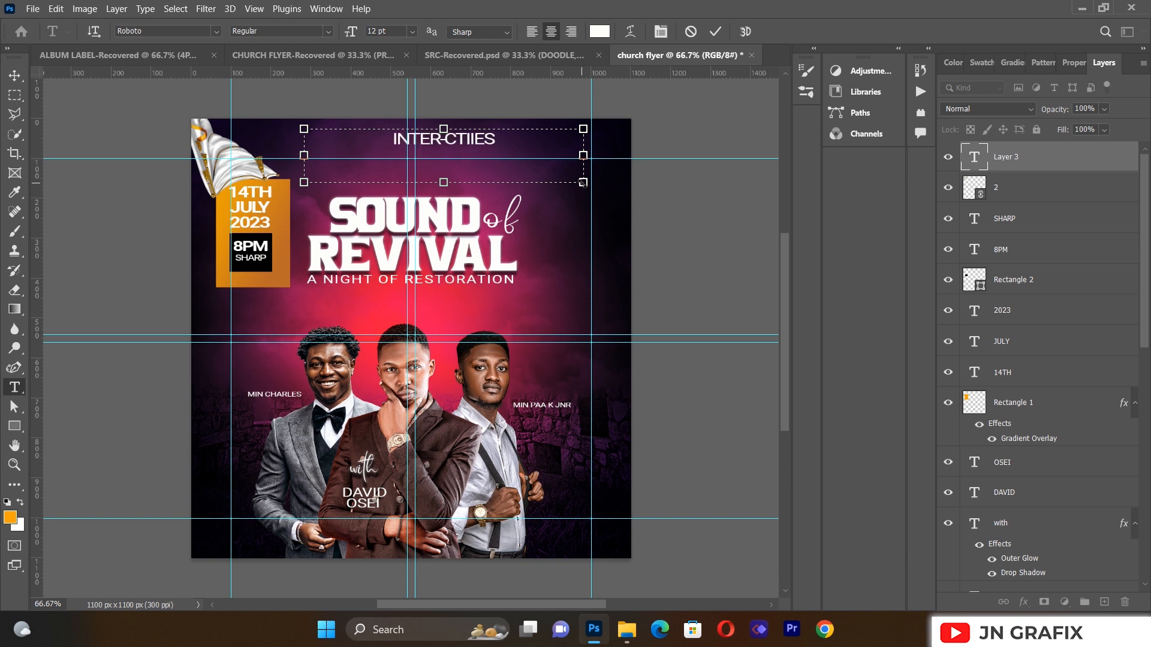
key("BackSpace")
key("BackSpace")
key("BackSpace")
key("BackSpace")
key("BackSpace")
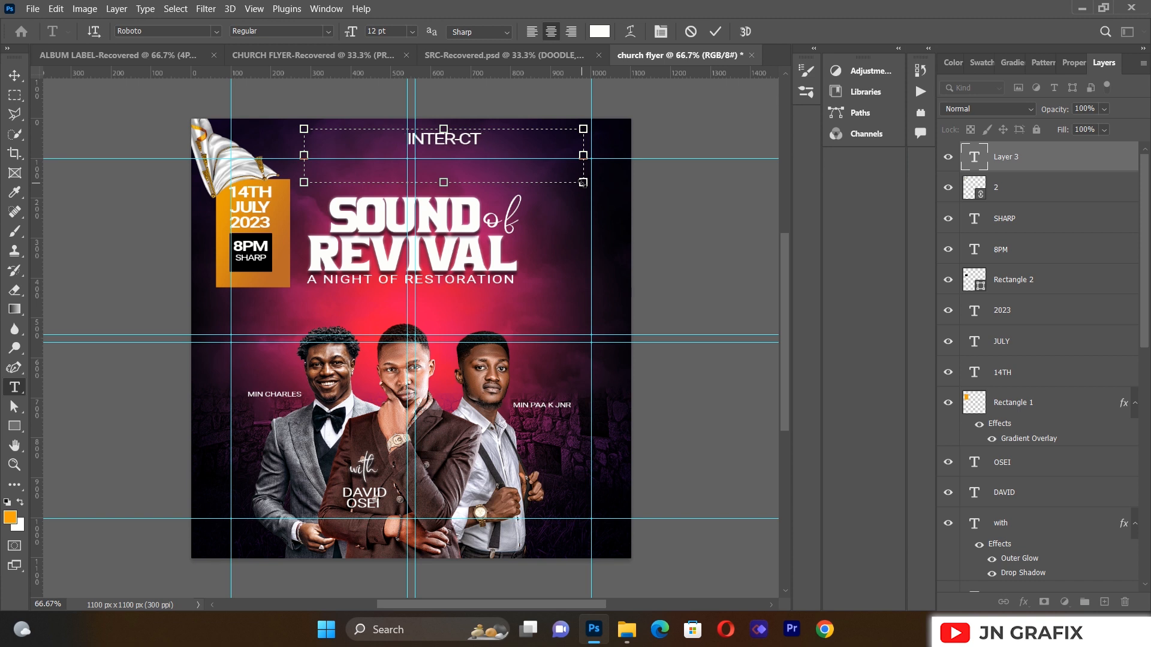
type("ITIES")
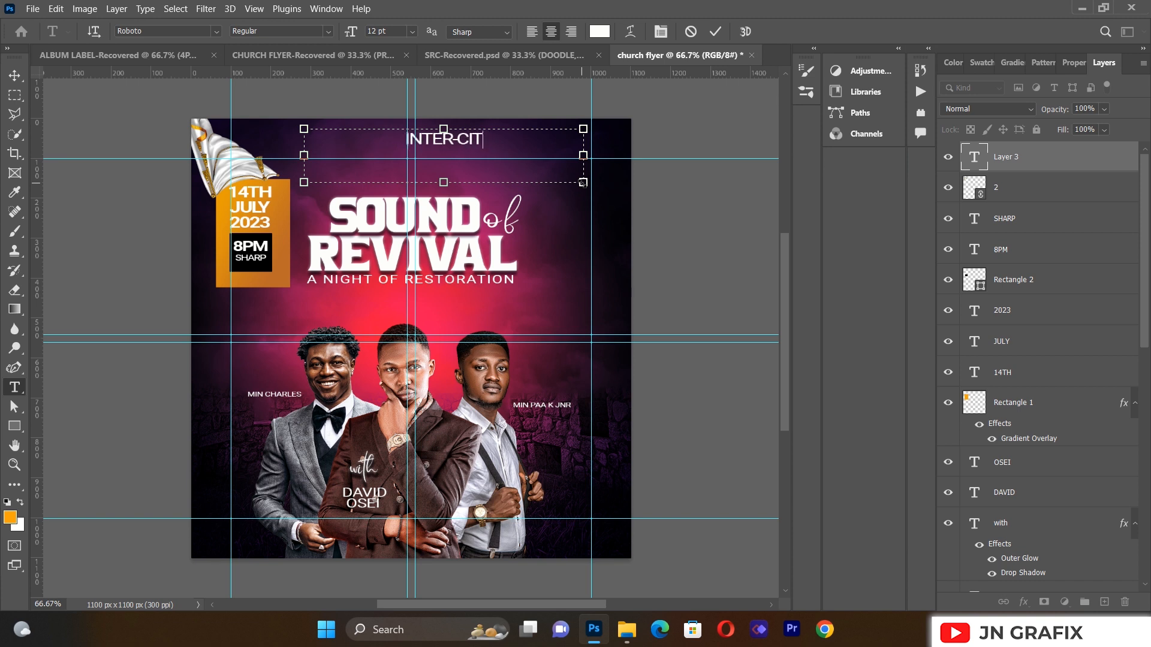
Step: Set the INTER-CITIES heading in Adobe Caslon Pro Semibold
key("ctrl+a")
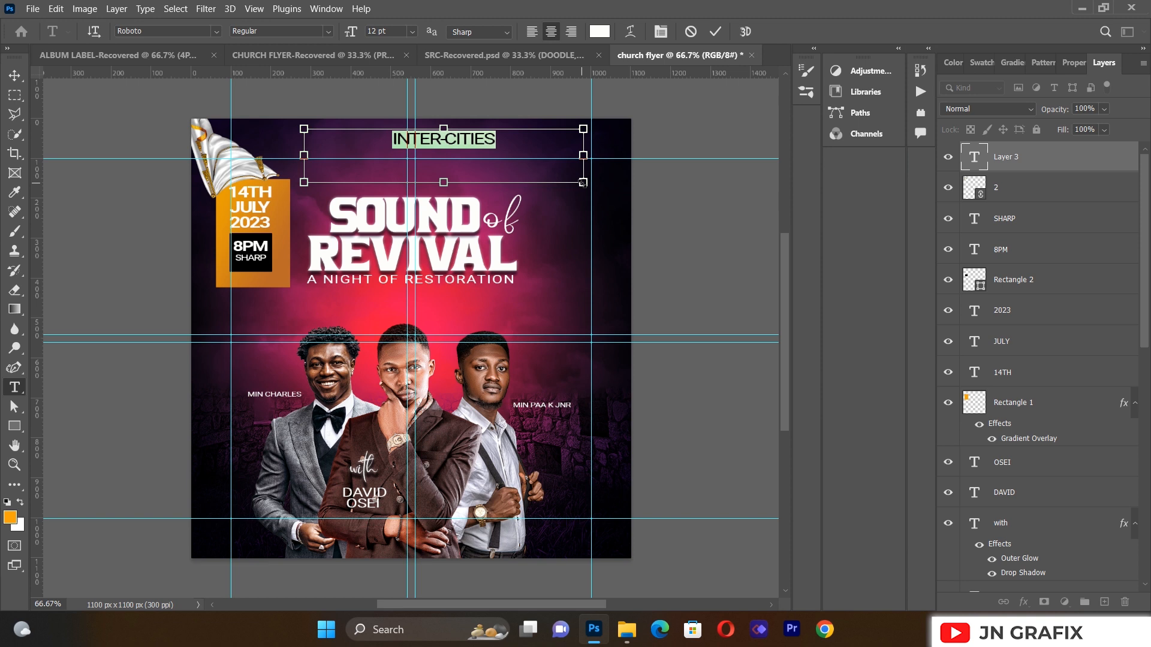
left_click(216, 30)
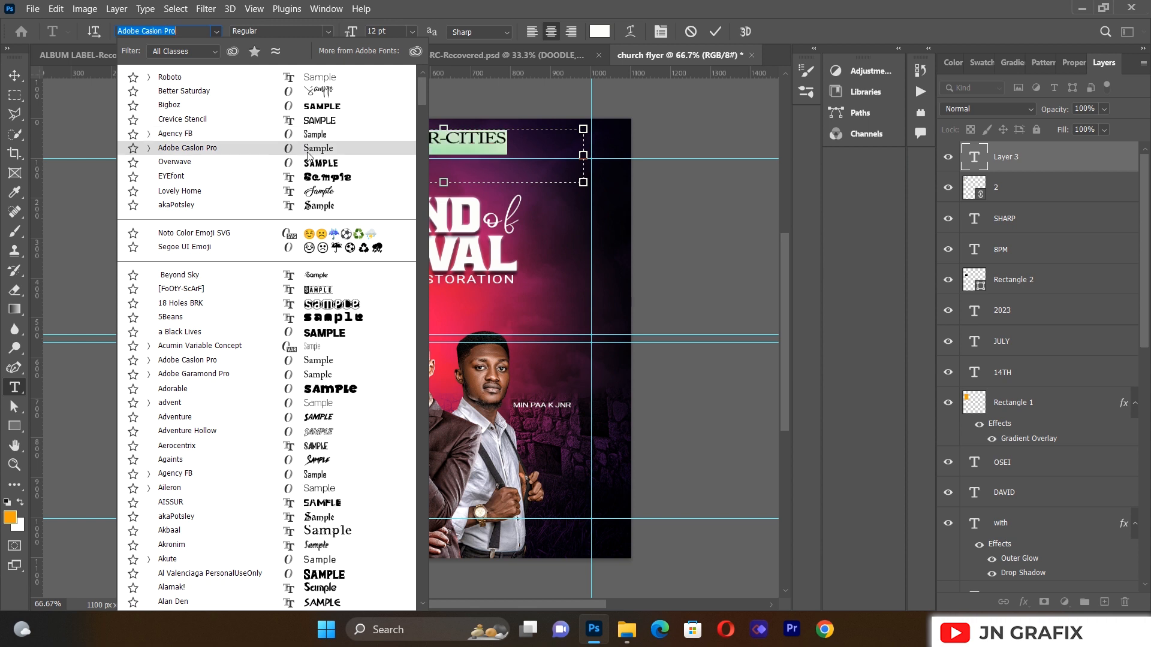
left_click(307, 154)
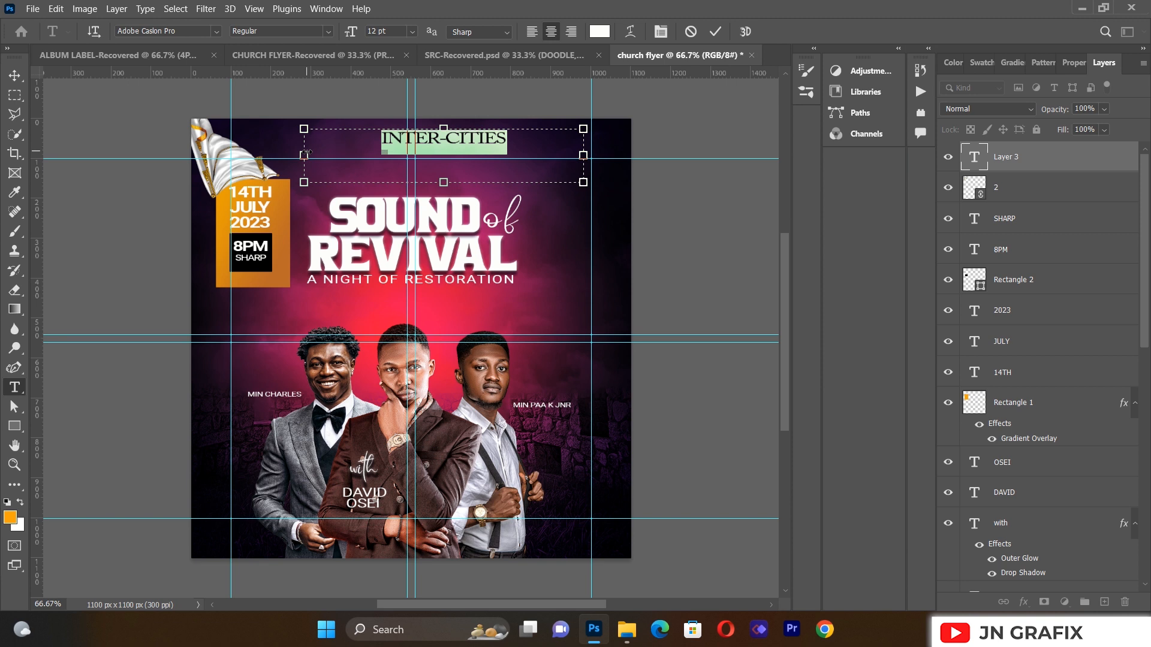
left_click(329, 31)
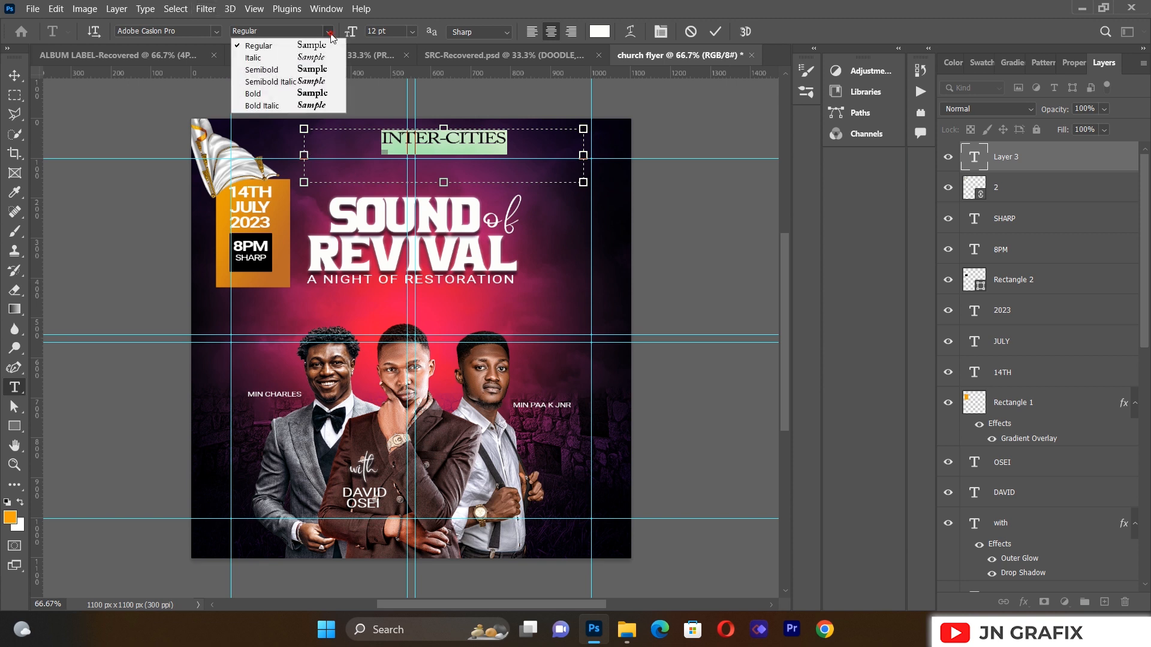
left_click(321, 69)
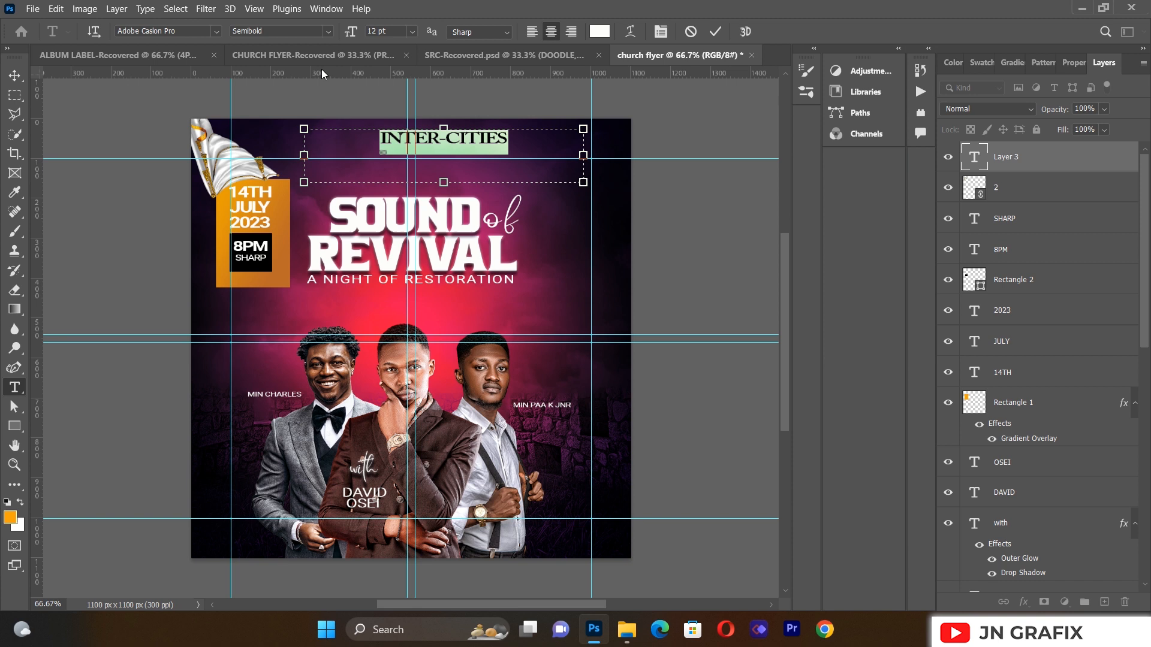
left_click(509, 144)
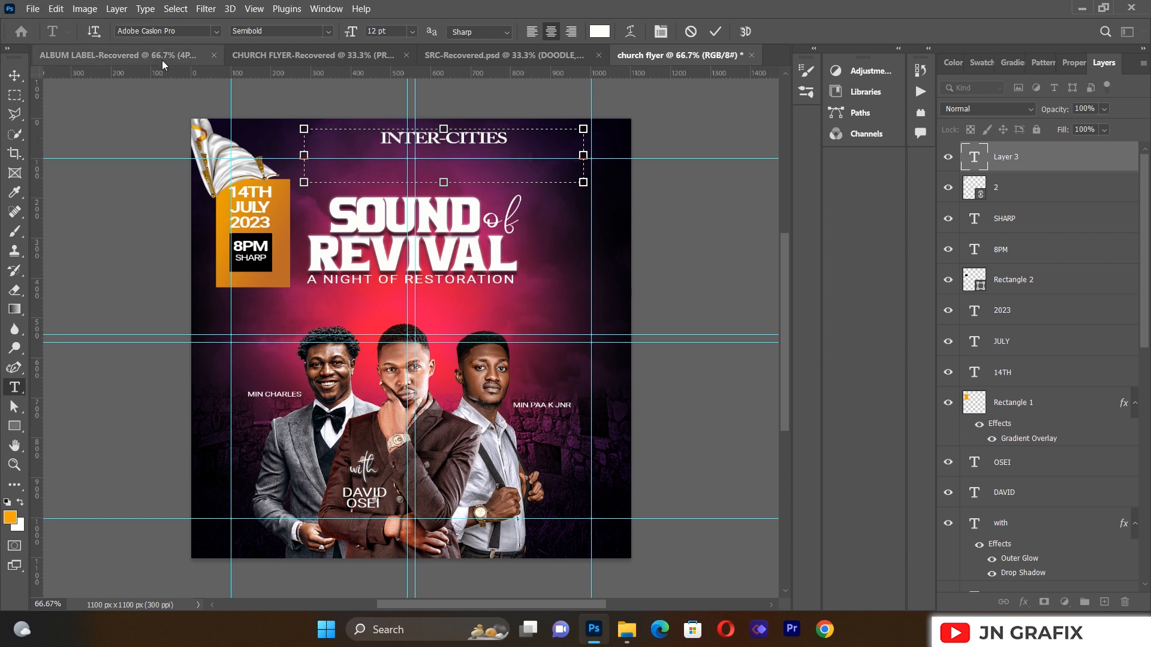
Step: Give the heading -25 letter spacing and commit the text
key("ctrl+a")
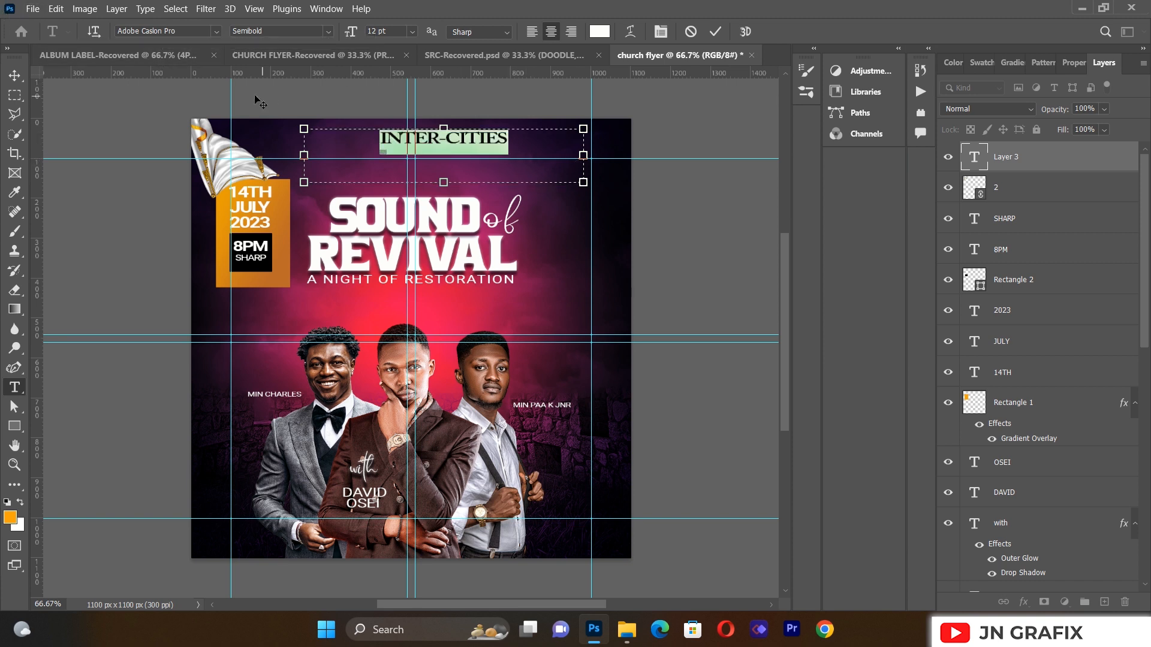
left_click(661, 32)
left_click(781, 181)
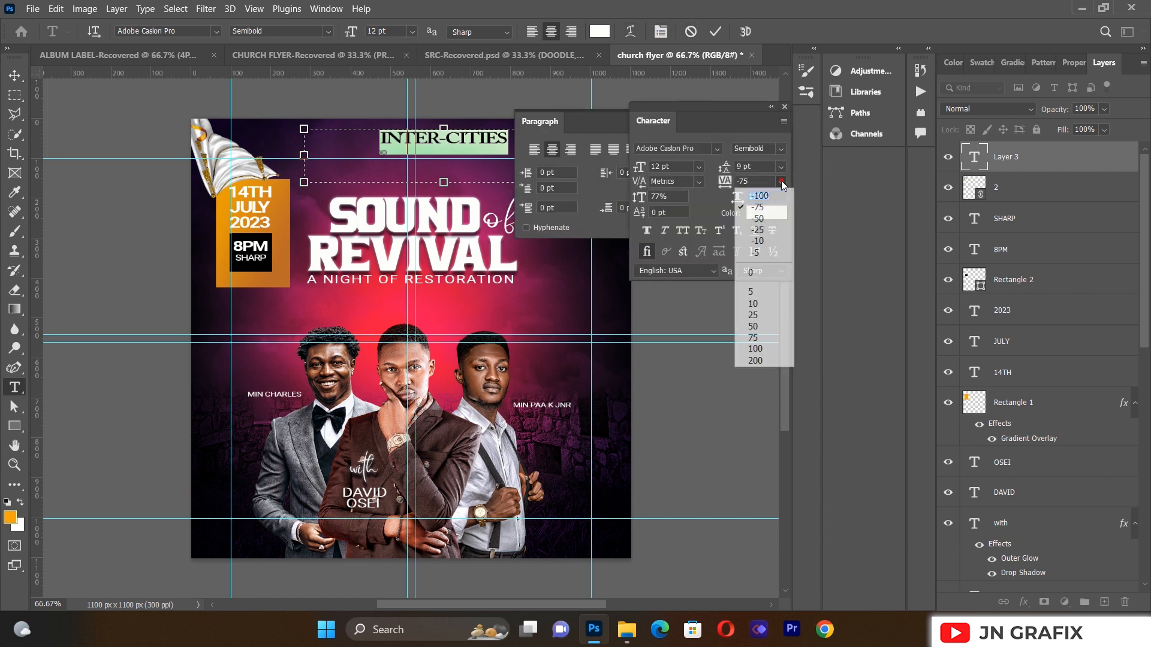
left_click(768, 234)
left_click(771, 107)
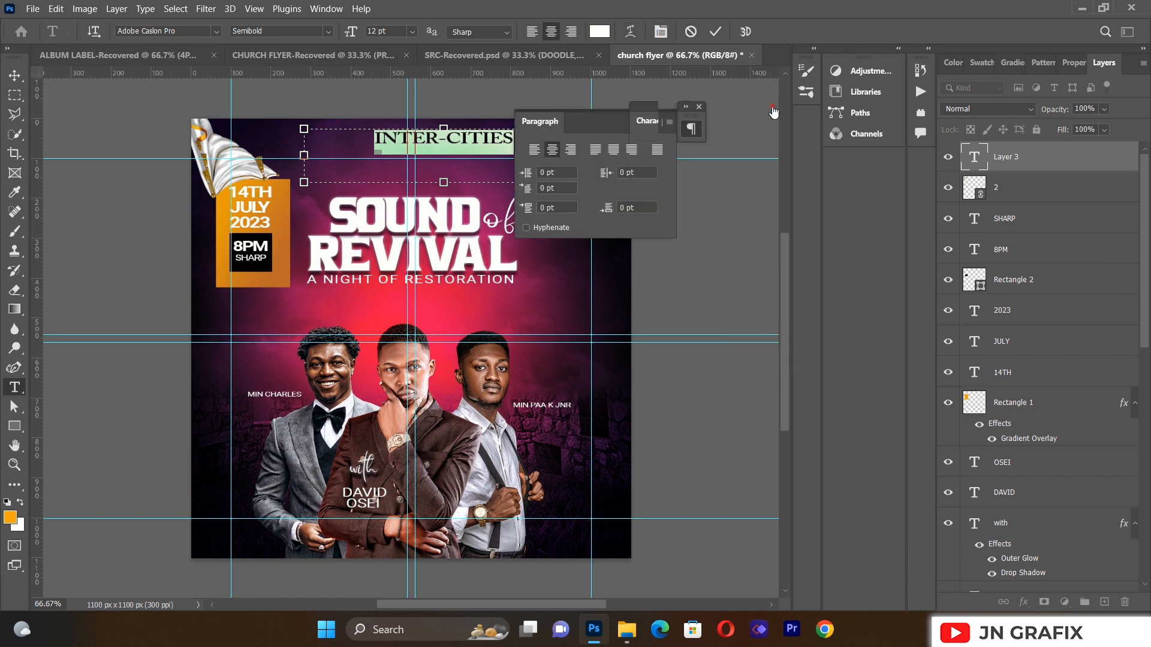
left_click(700, 107)
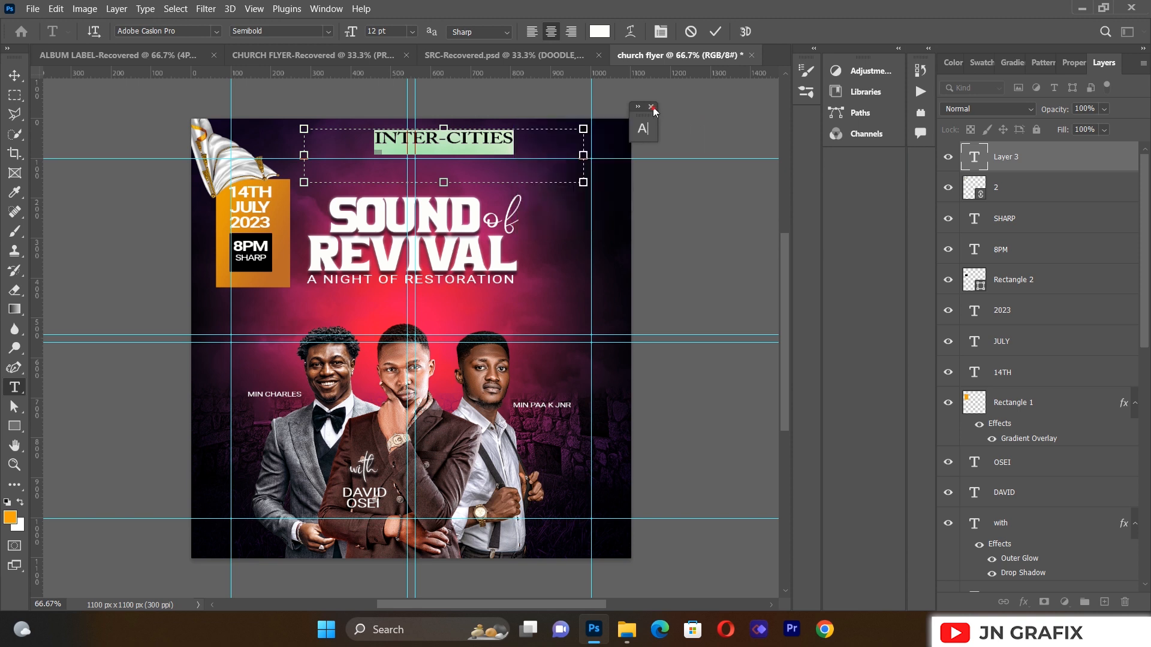
left_click(652, 107)
left_click(15, 75)
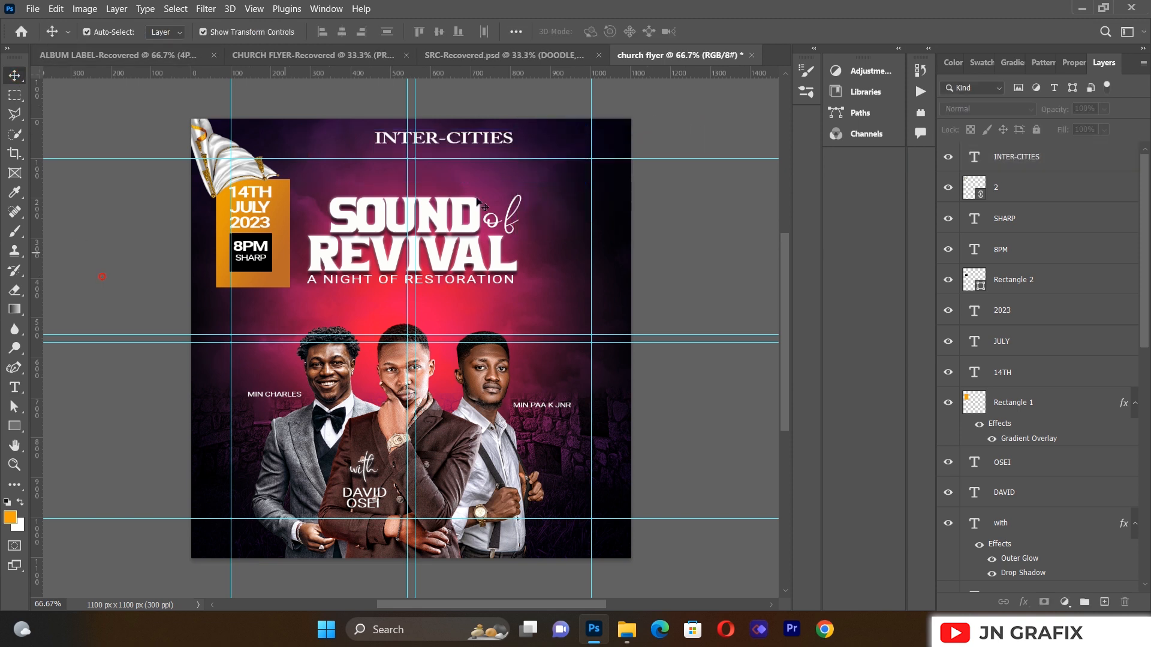
Step: Scale the INTER-CITIES heading to about 83% and centre it along the top
left_click_drag(504, 147, 465, 146)
left_click_drag(544, 185, 500, 175)
left_click_drag(437, 142, 469, 143)
key("Left")
key("Left")
key("Left")
key("Left")
key("Left")
key("Left")
key("Left")
key("Left")
key("Left")
key("Left")
key("Left")
key("Left")
key("Left")
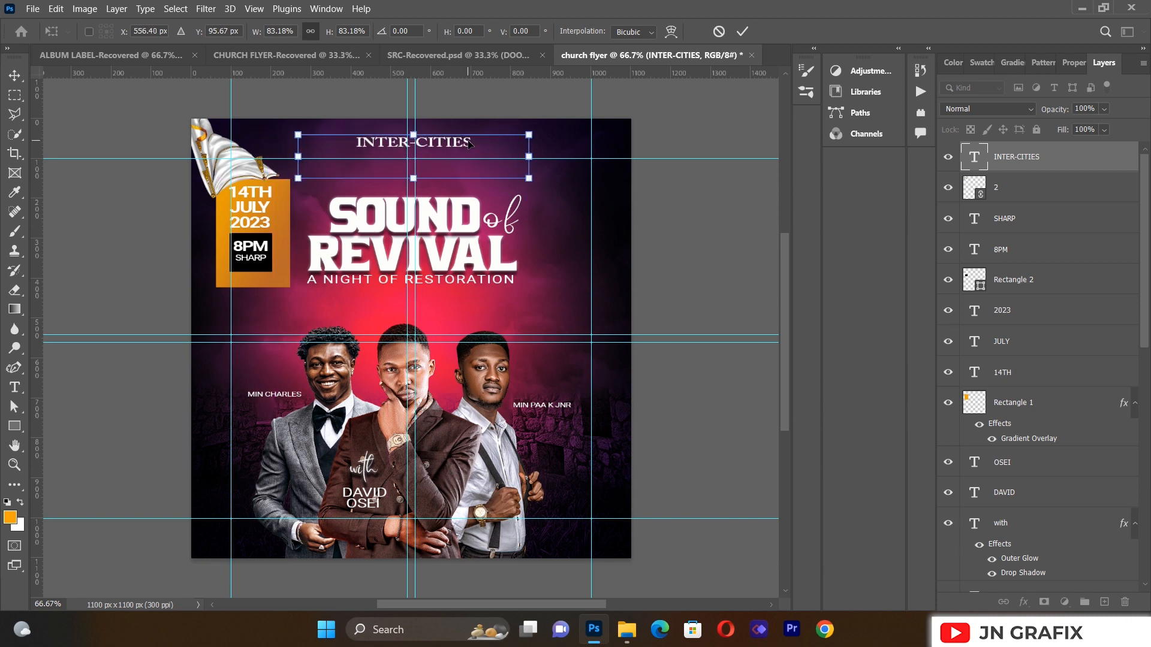
left_click(14, 75)
left_click(85, 289)
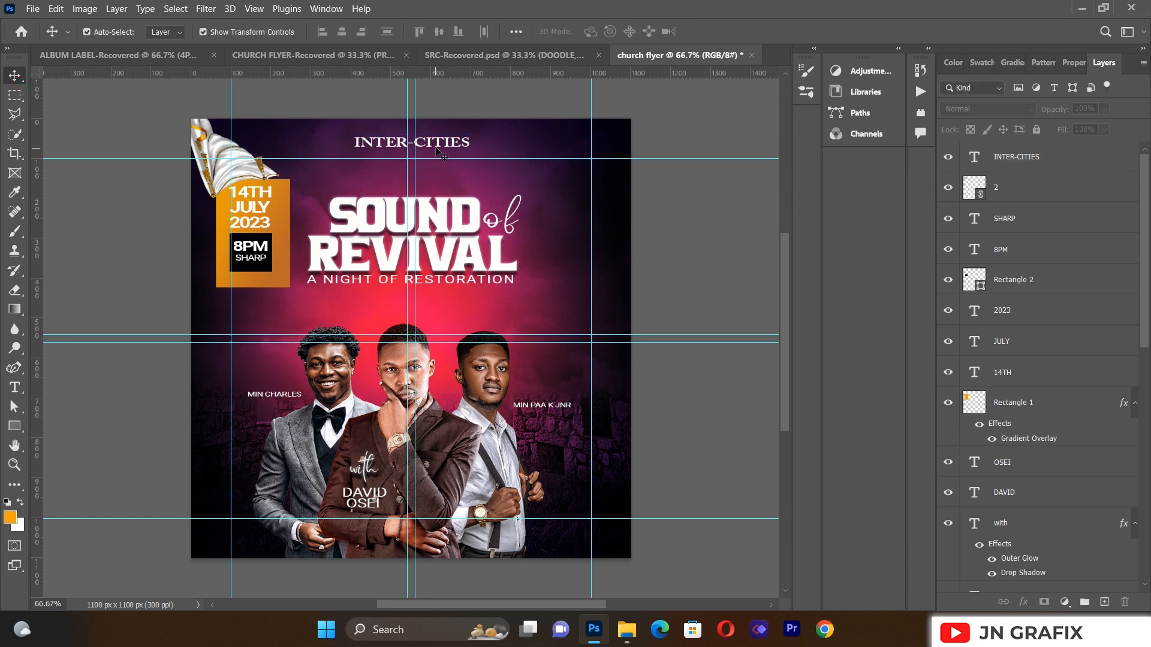
Step: Duplicate the heading and position the copy just beneath the original
left_click_drag(441, 154, 443, 146)
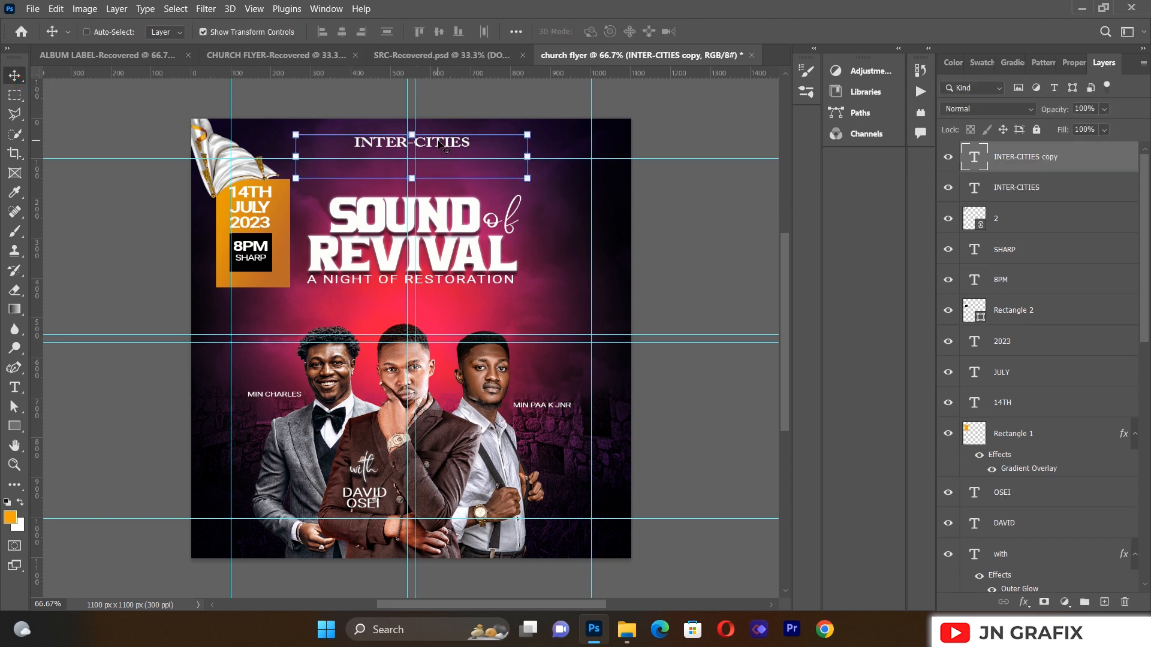
left_click_drag(441, 141, 439, 157)
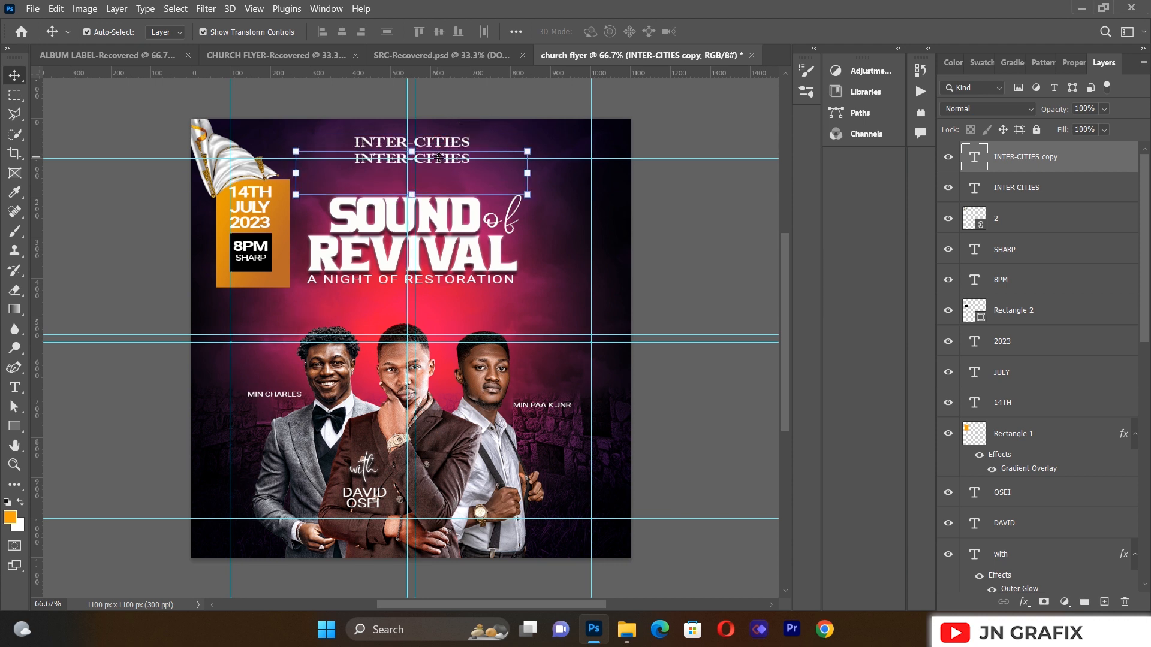
key("Up")
key("Up")
key("Up")
key("Up")
key("Up")
key("Up")
key("Up")
key("Up")
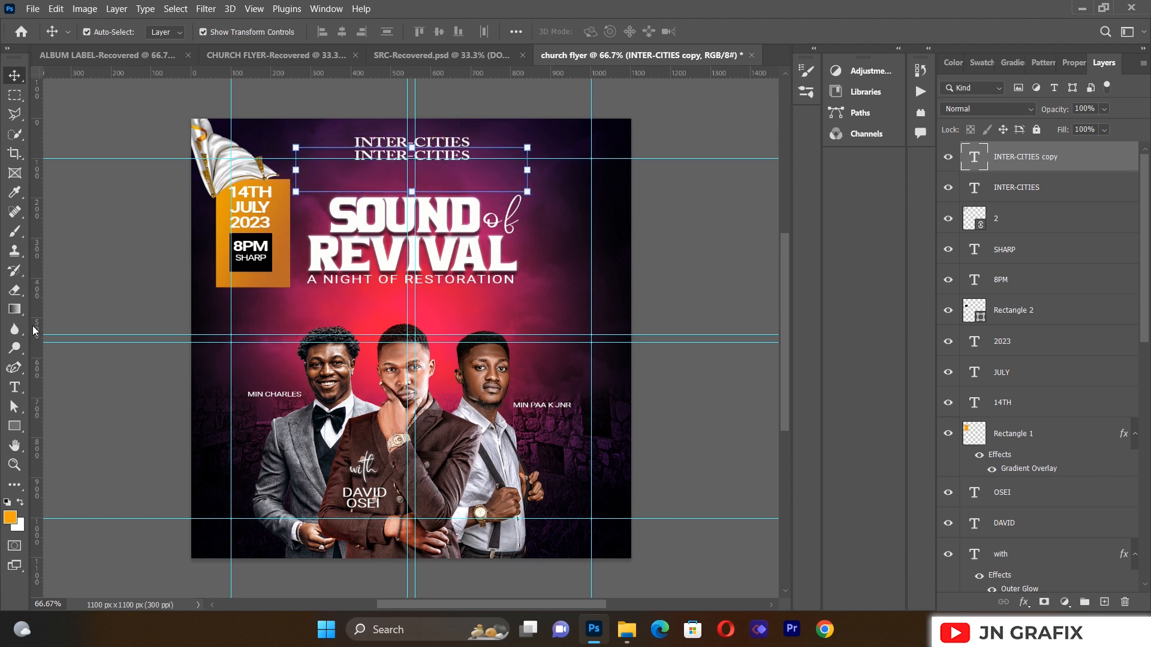
Step: Replace the duplicated line's text with MINISTERIES
left_click(14, 387)
left_click(414, 155)
key("ctrl+a")
key("BackSpace")
type("MINIS")
type("TERI")
type("ES")
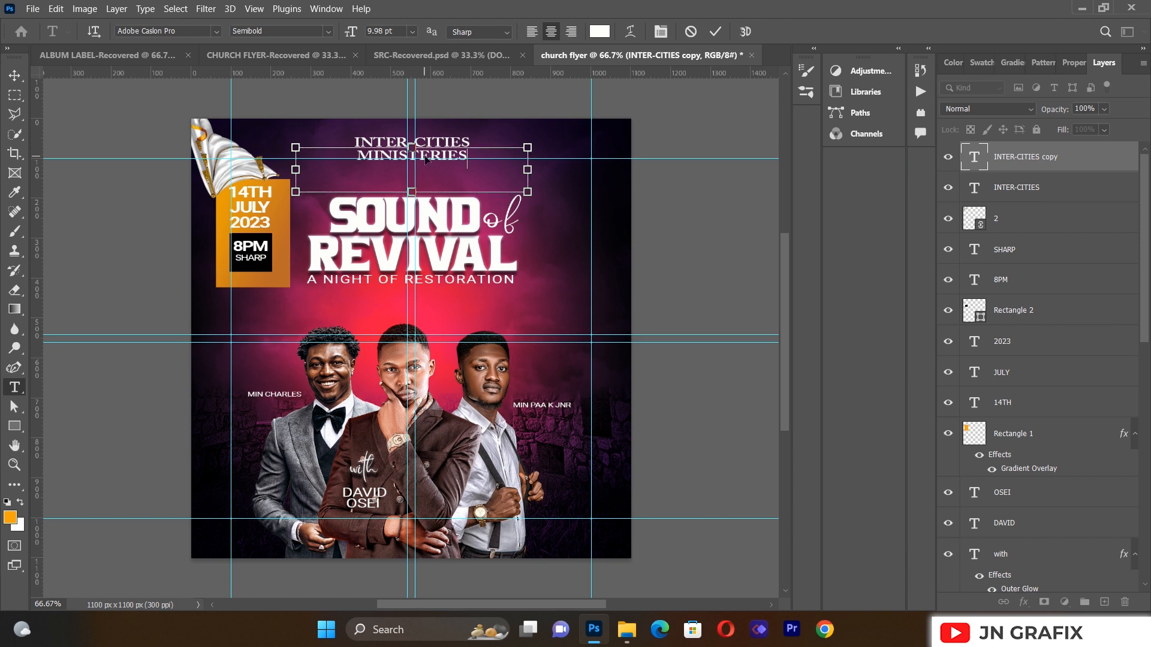
Step: Set MINISTERIES in Roboto with 200 letter spacing and commit
double_click(425, 157)
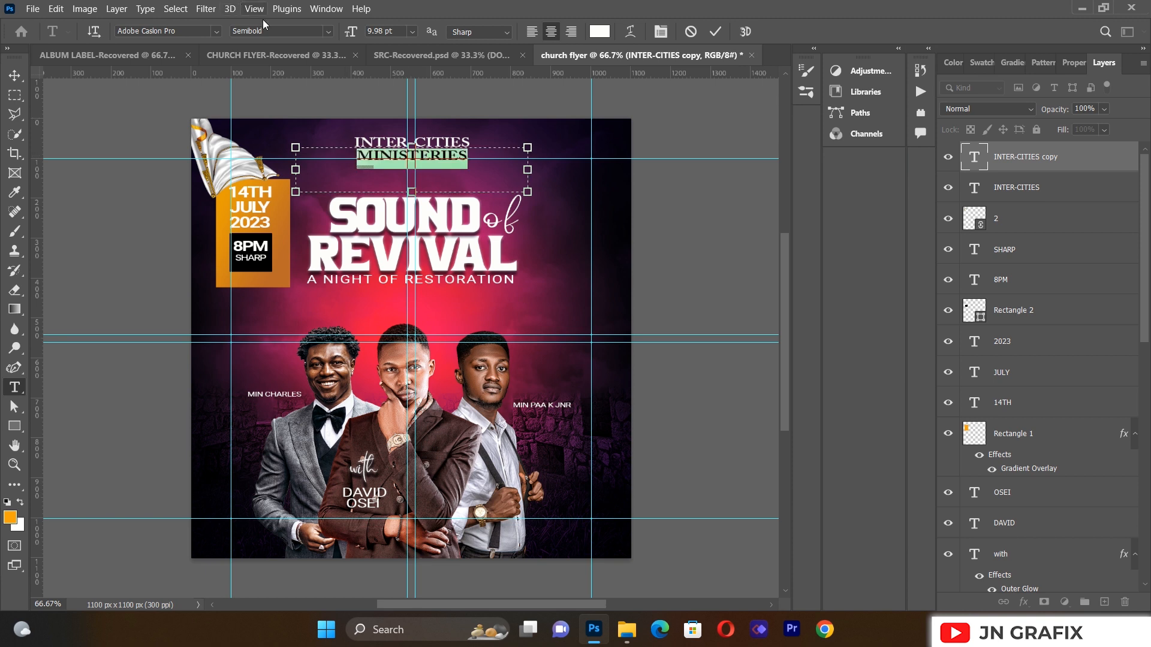
left_click(216, 31)
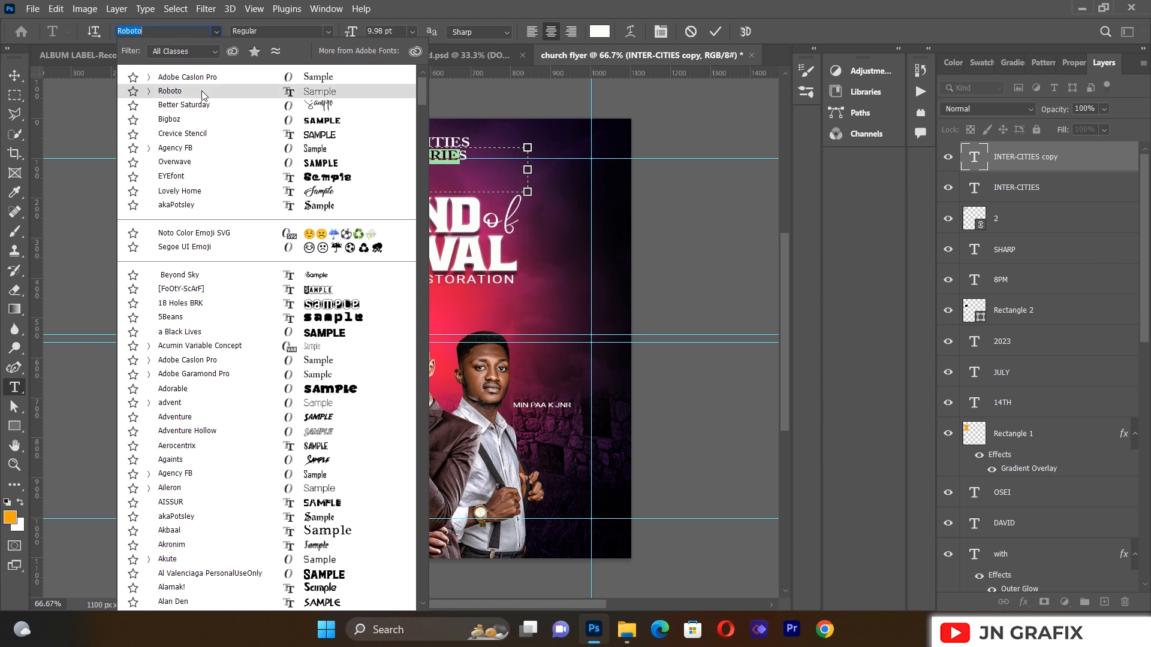
left_click(202, 94)
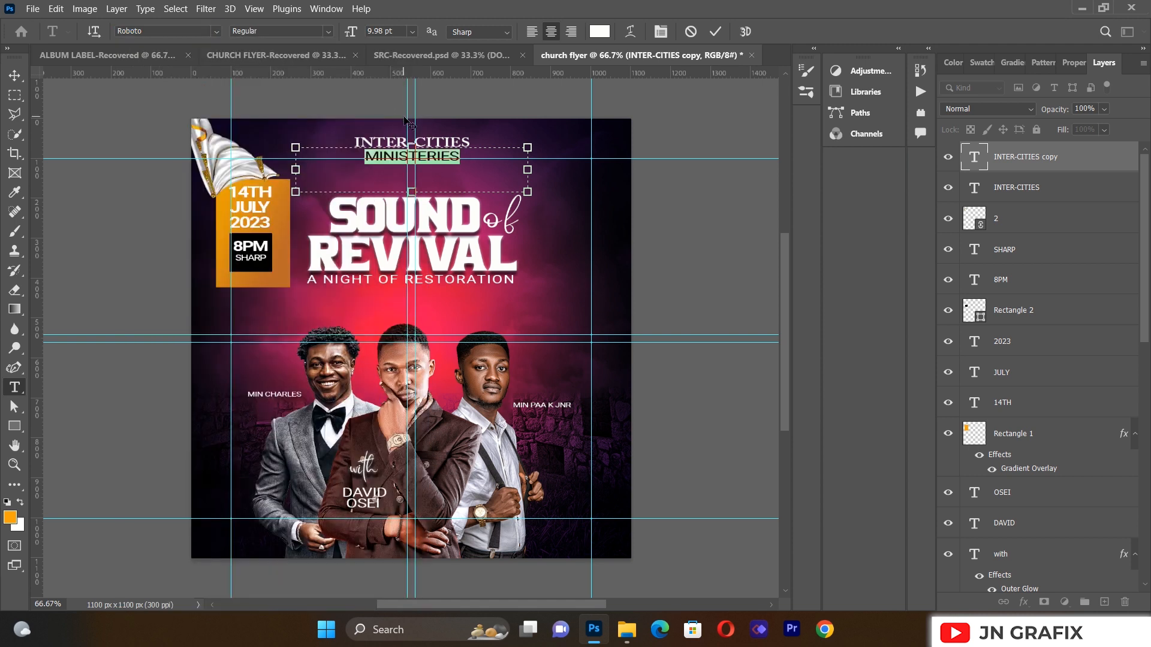
left_click(661, 31)
left_click(780, 179)
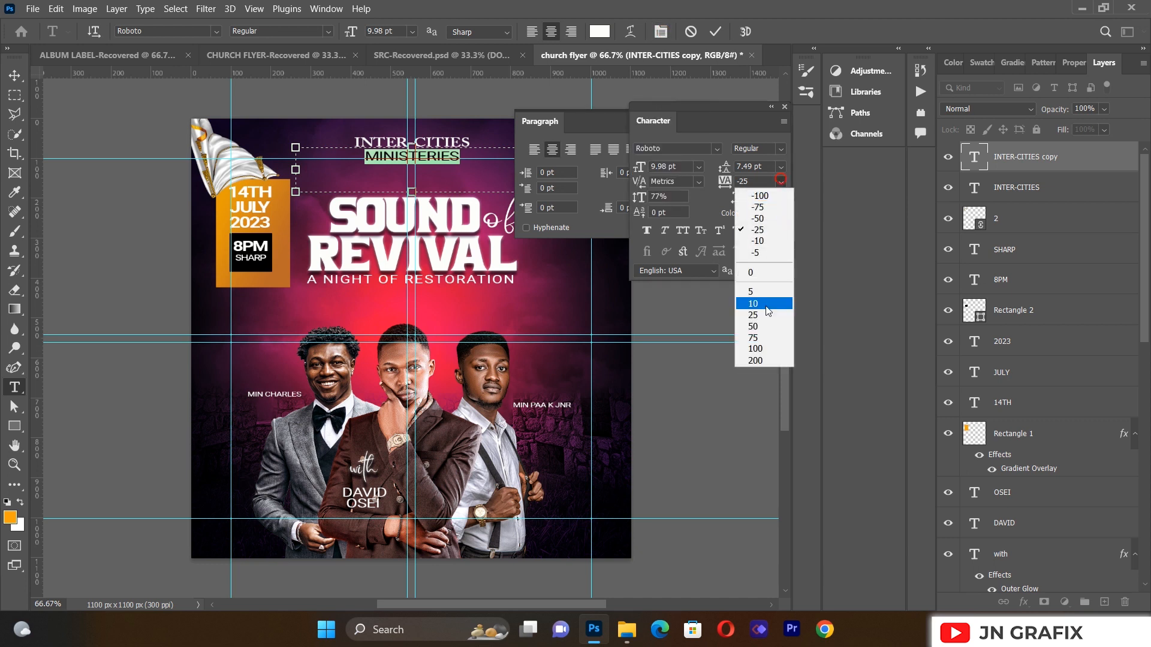
left_click(757, 360)
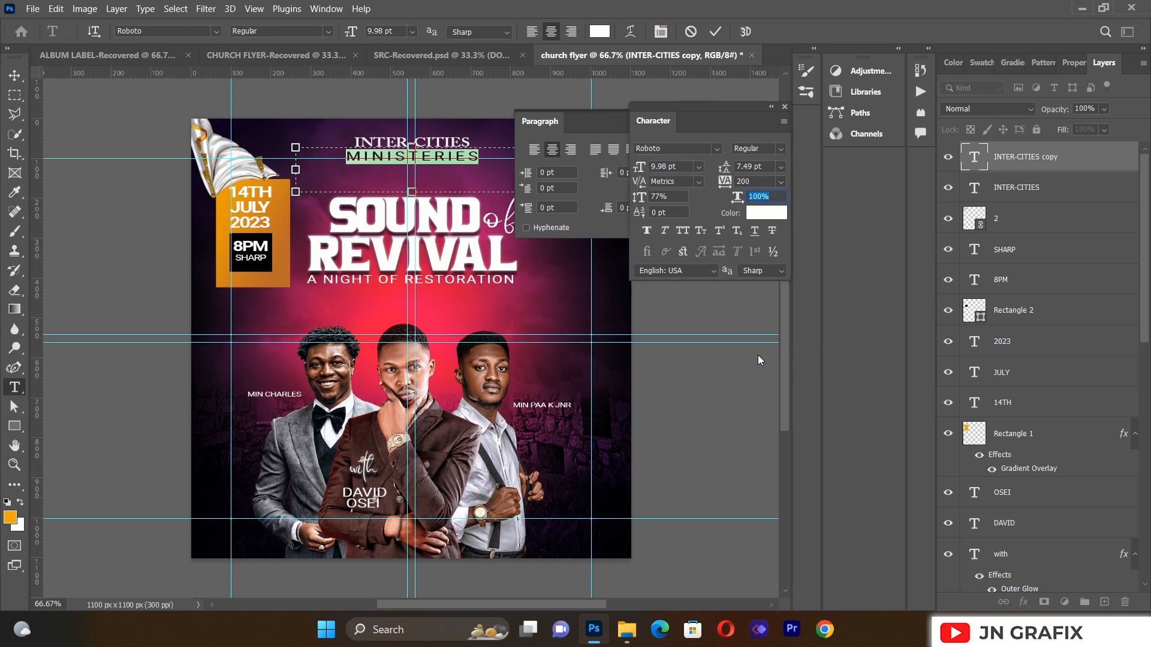
left_click(772, 107)
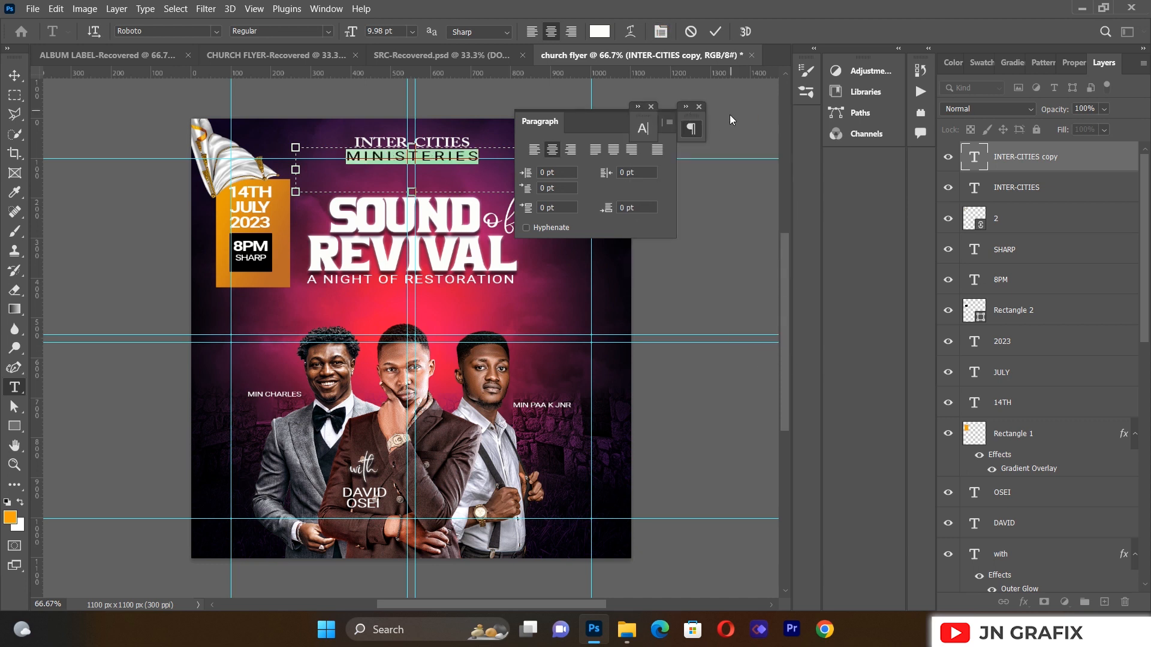
left_click(698, 107)
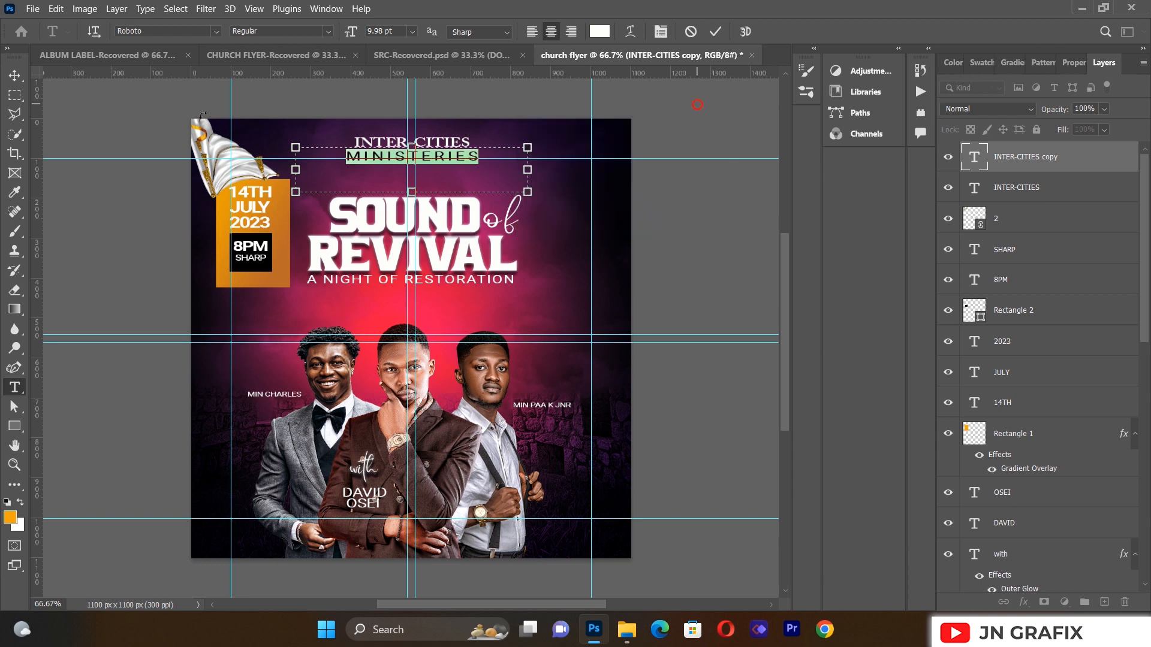
left_click(21, 76)
Step: Shrink MINISTERIES to about 87% and centre it under INTER-CITIES
left_click_drag(526, 191, 495, 186)
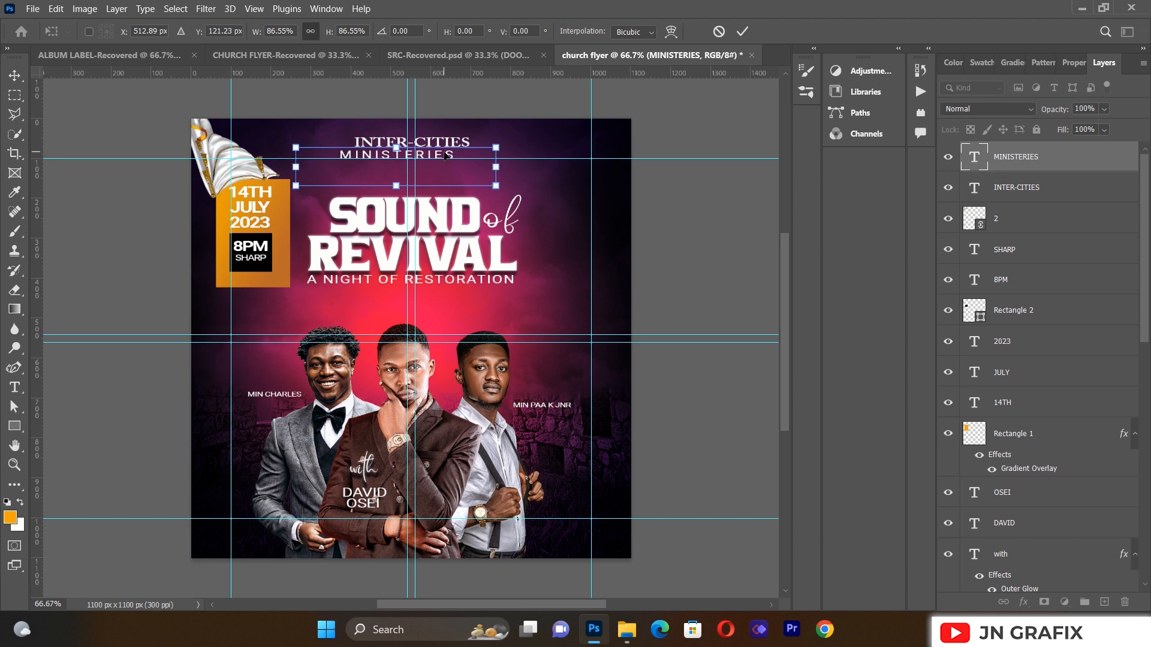
mouse_move(448, 155)
left_mouse_down()
mouse_move(466, 155)
mouse_move(453, 155)
left_mouse_up()
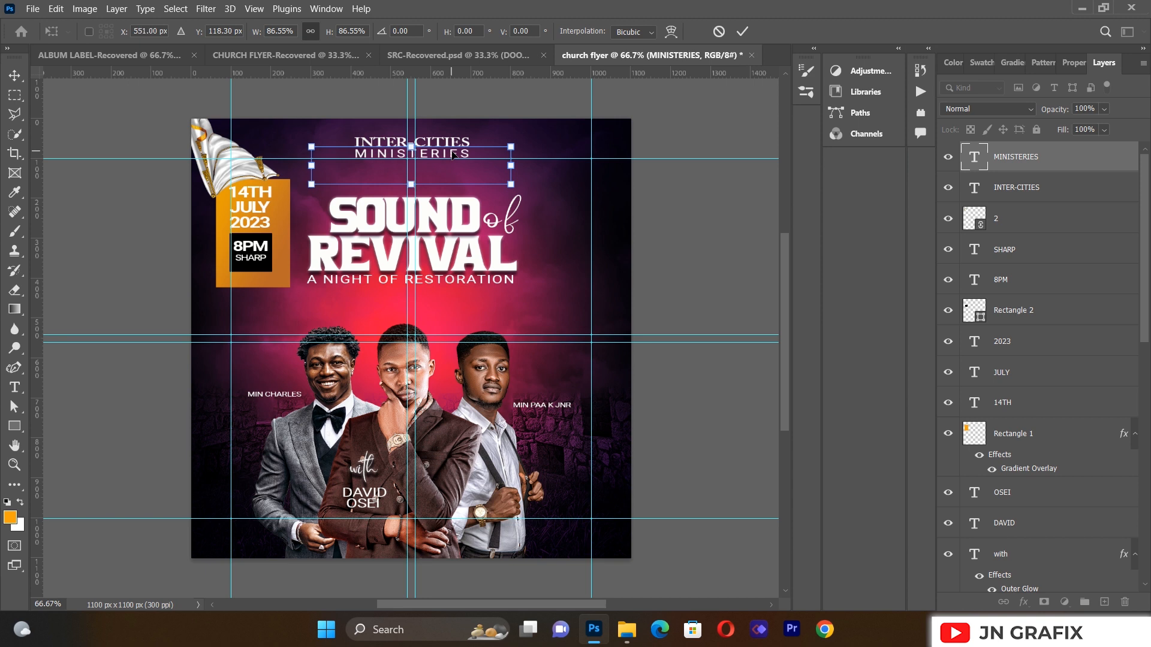
left_click(15, 387)
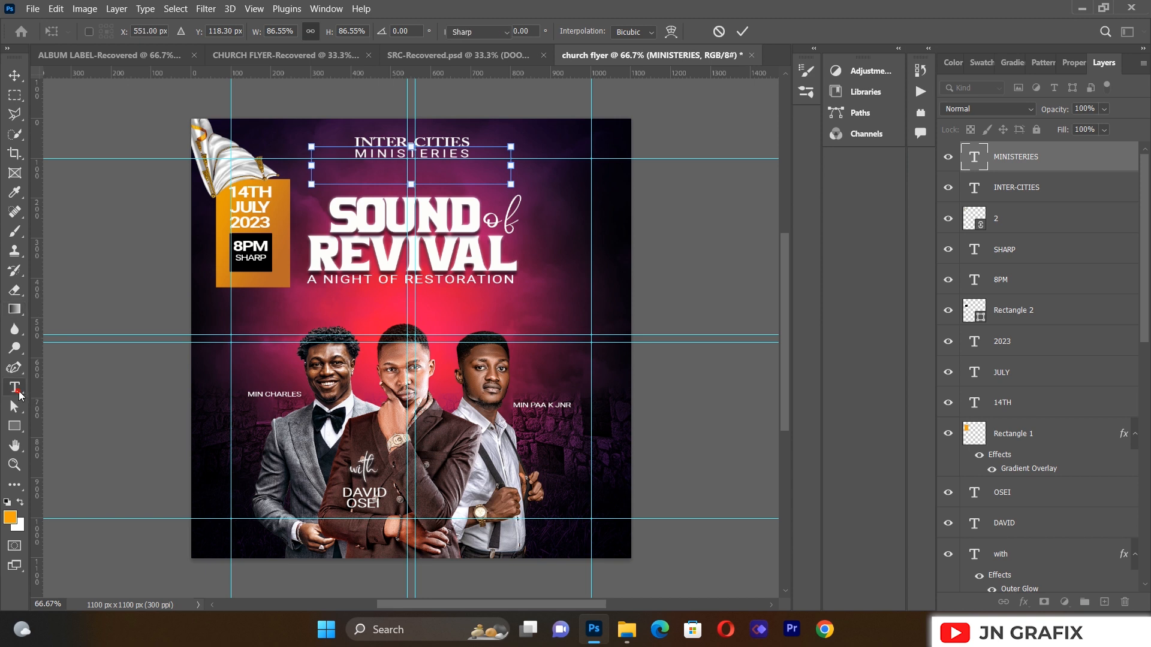
Step: Widen MINISTERIES letter spacing to 400
left_click(377, 155)
double_click(378, 156)
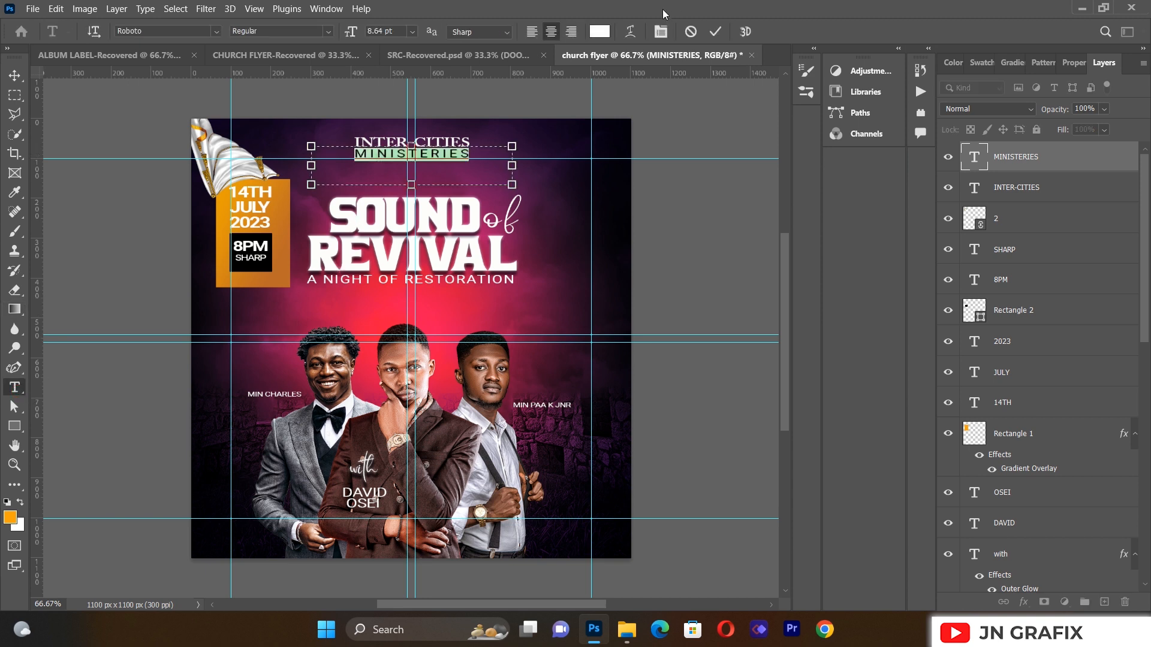
left_click(660, 31)
left_click(755, 181)
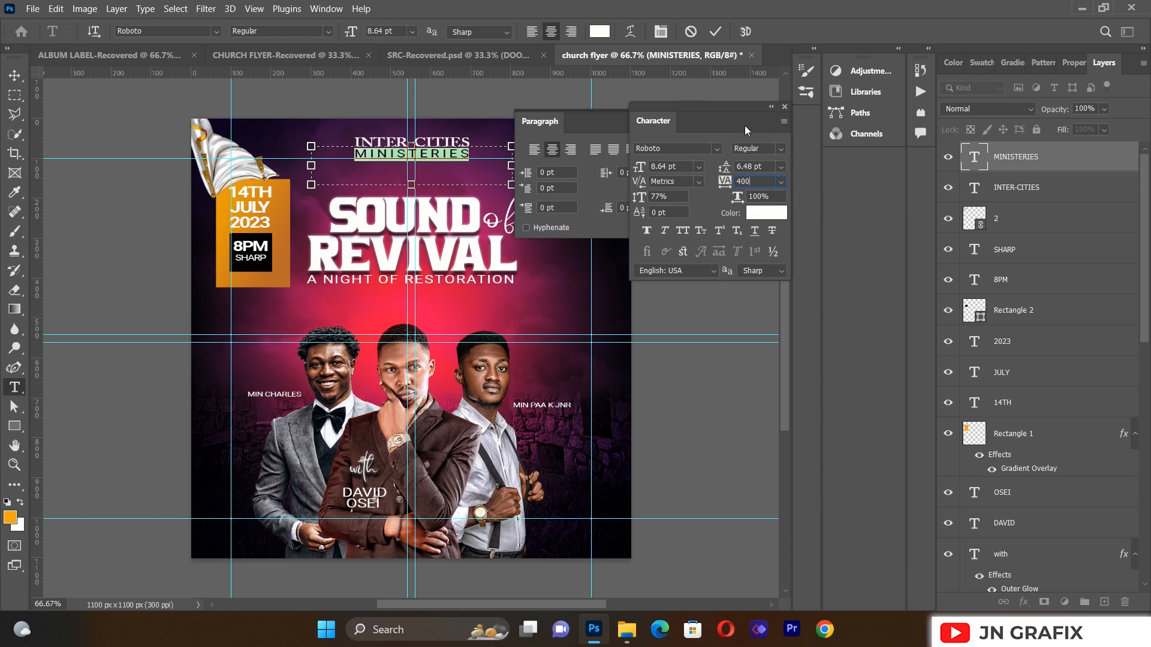
left_click(771, 108)
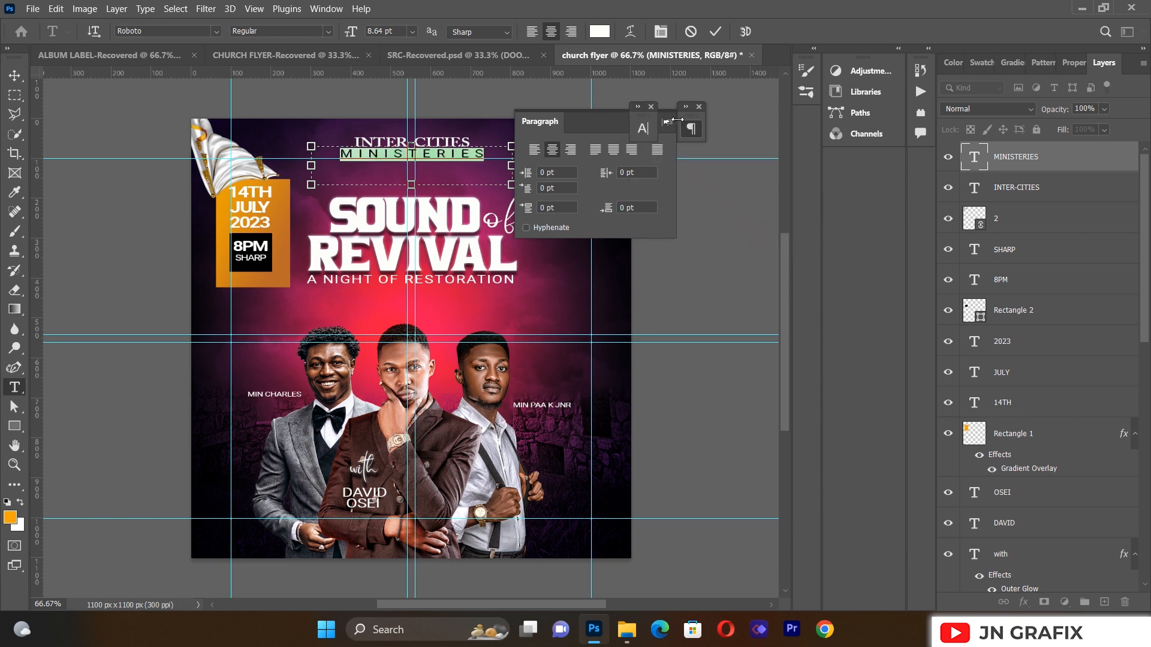
left_click(650, 107)
left_click(699, 108)
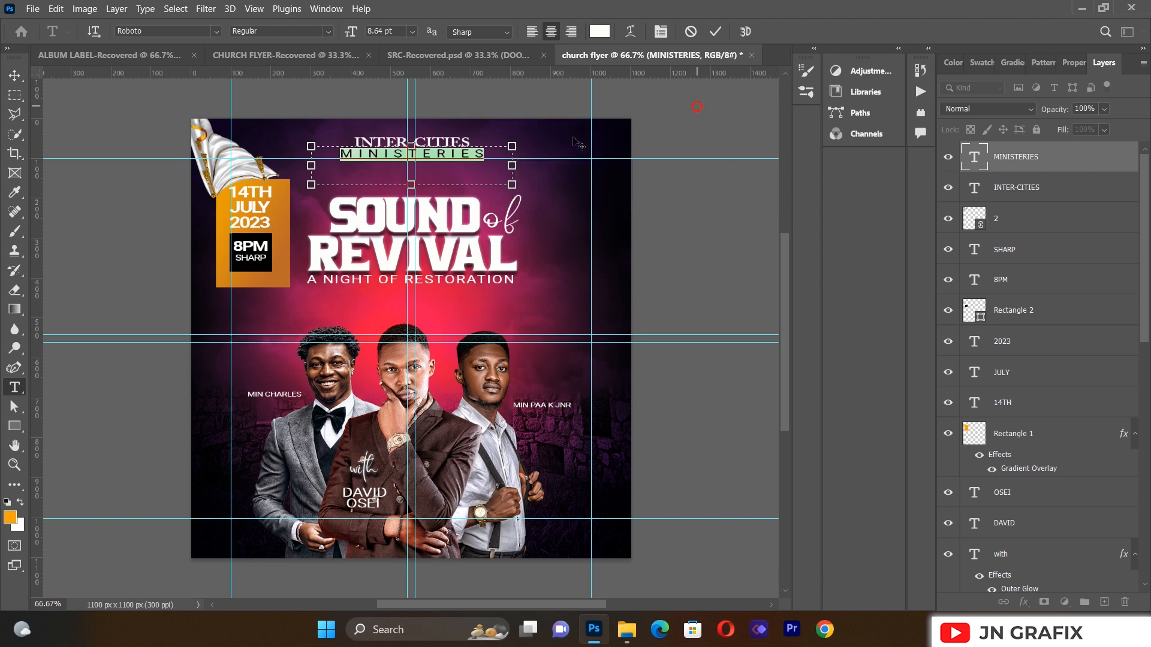
left_click(17, 77)
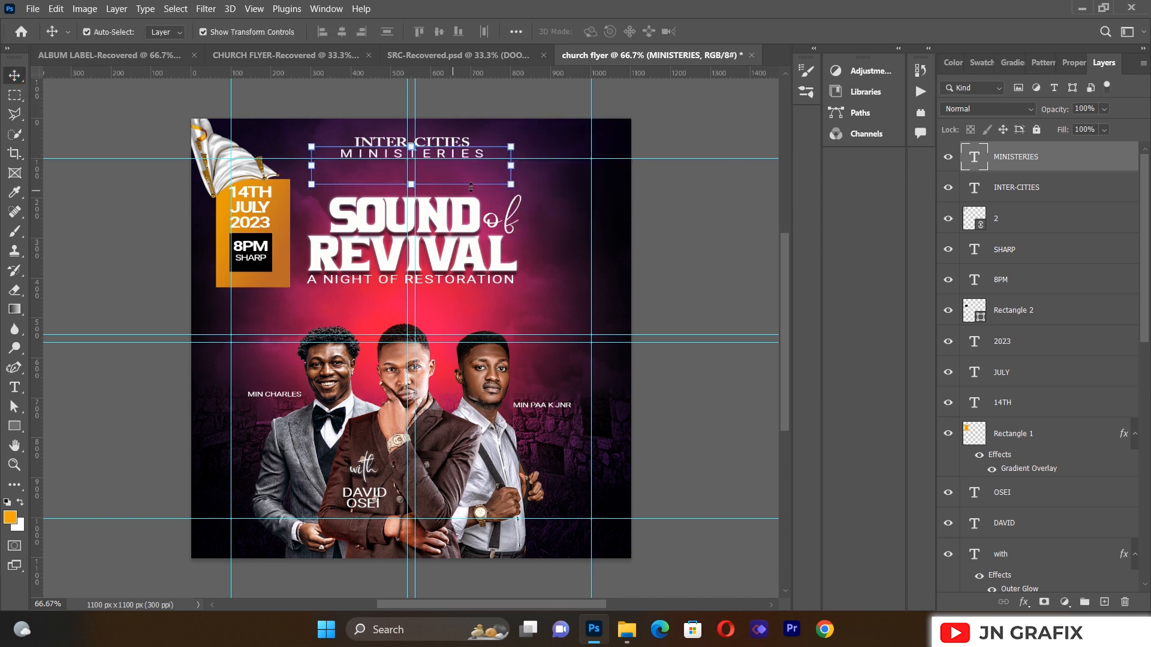
Step: Rescale MINISTERIES to about 82% and nudge it left to centre it
left_click_drag(508, 186, 465, 156)
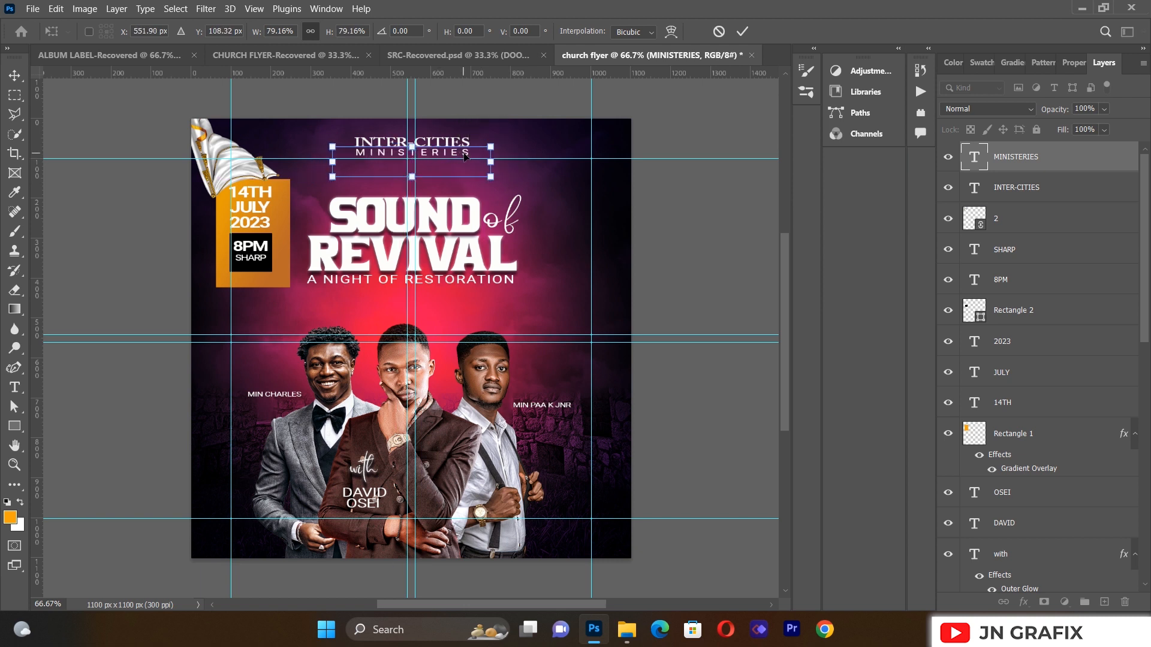
key("Left")
left_click_drag(490, 178, 494, 183)
key("Left")
left_click(15, 75)
left_click(87, 285)
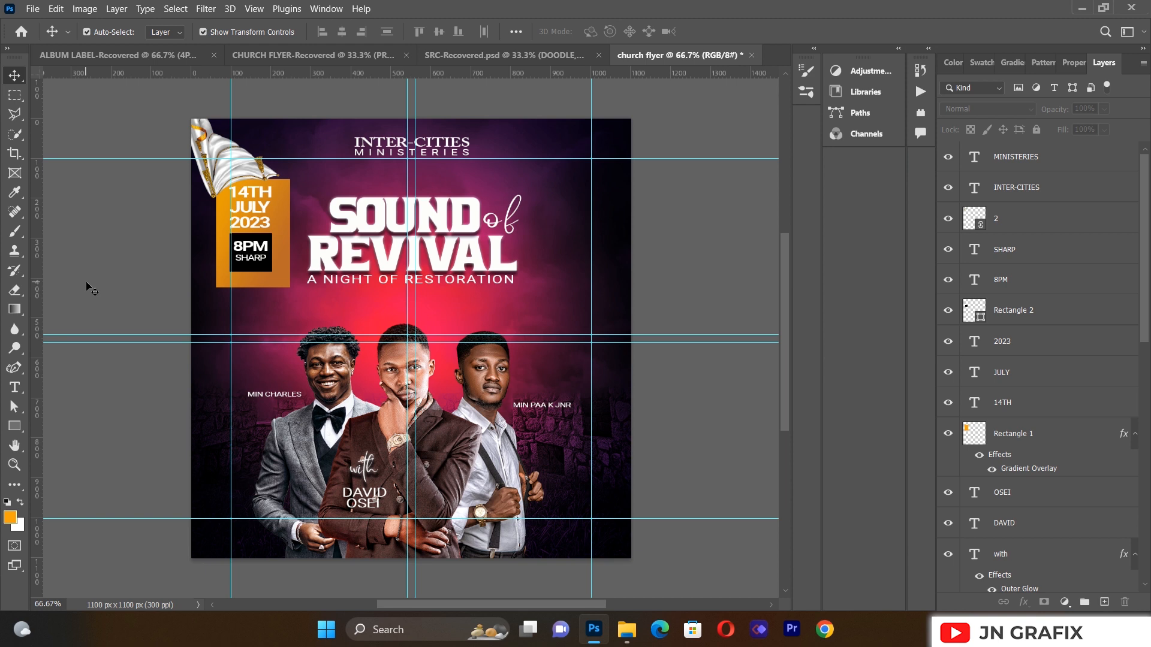
Step: Duplicate the MINISTERIES layer and move the copy just above SOUND
left_click(443, 157)
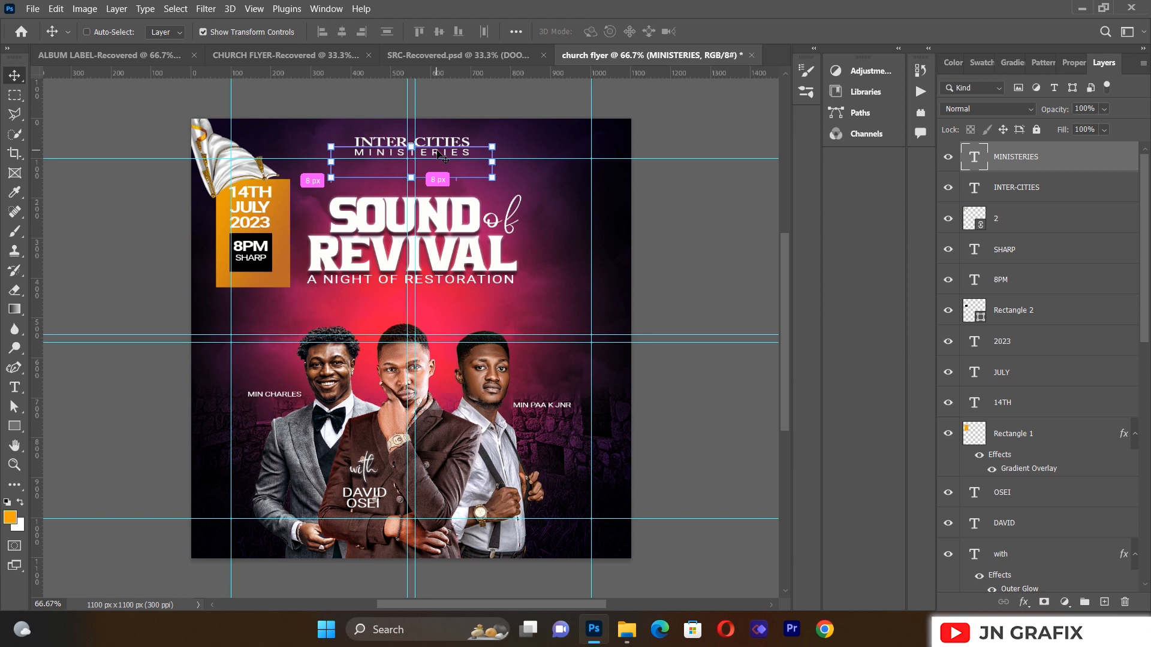
key("ctrl+j")
left_click_drag(438, 154, 440, 188)
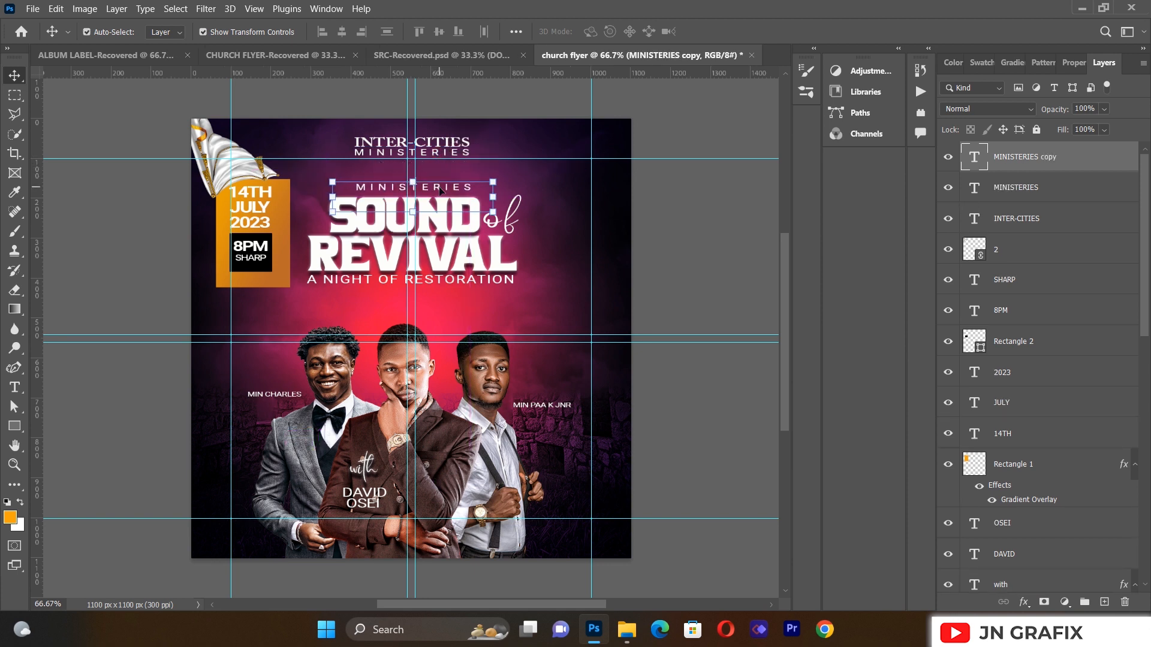
key("Left")
key("Left")
key("Left")
key("Left")
key("Left")
key("Left")
key("Left")
key("Left")
key("Left")
key("Left")
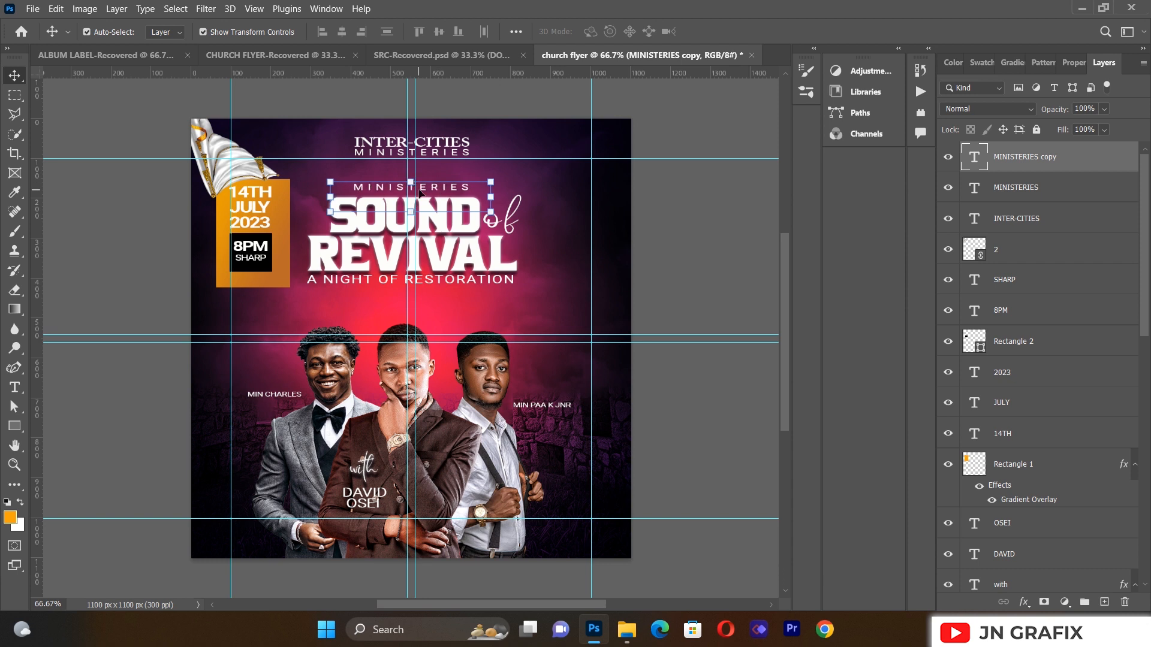
Step: Retype the copy as PRESENTS and centre it above the title
left_click(14, 387)
left_click(439, 190)
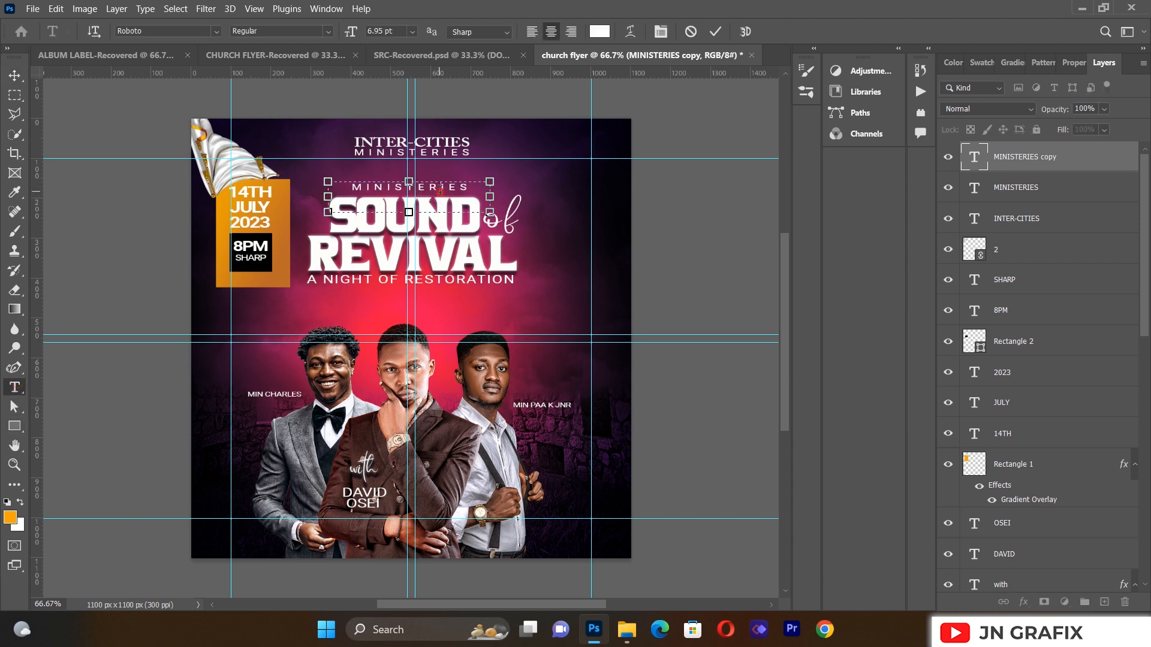
key("ctrl+a")
type("PRESENTS")
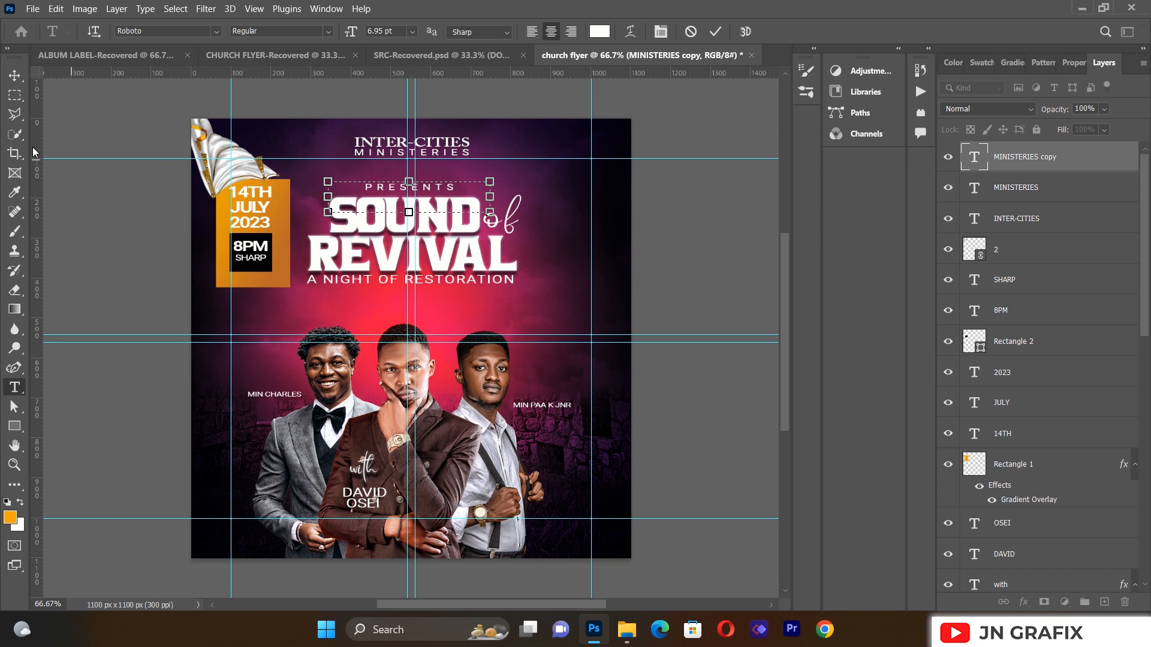
left_click(13, 77)
key("Left")
key("Left")
key("Left")
key("Left")
key("Left")
key("Left")
key("Left")
key("Left")
key("Left")
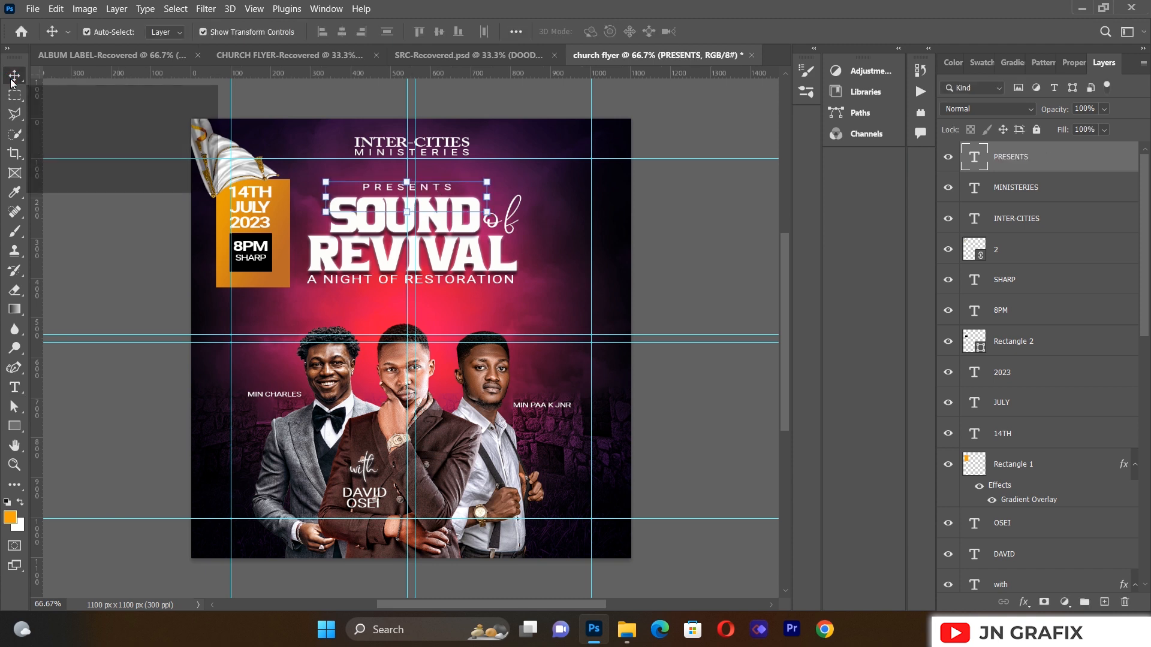
left_click(101, 441)
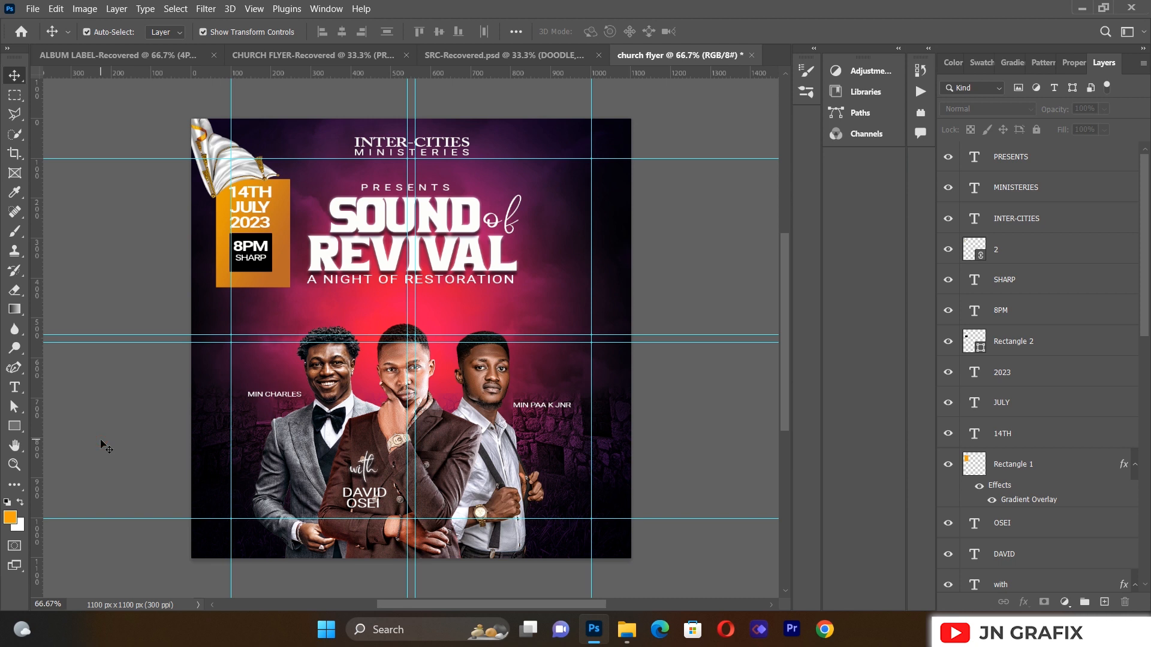
Step: Draw a wide white-filled rectangle along the flyer's bottom edge
left_click(14, 426)
left_click_drag(137, 501, 683, 579)
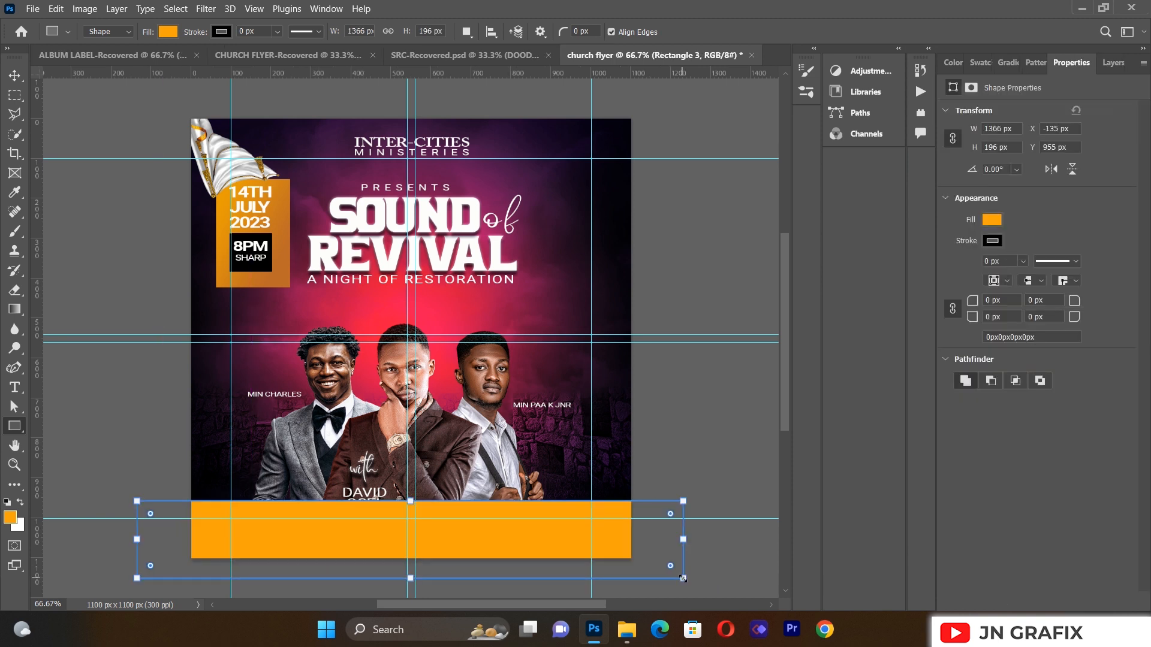
left_click(168, 32)
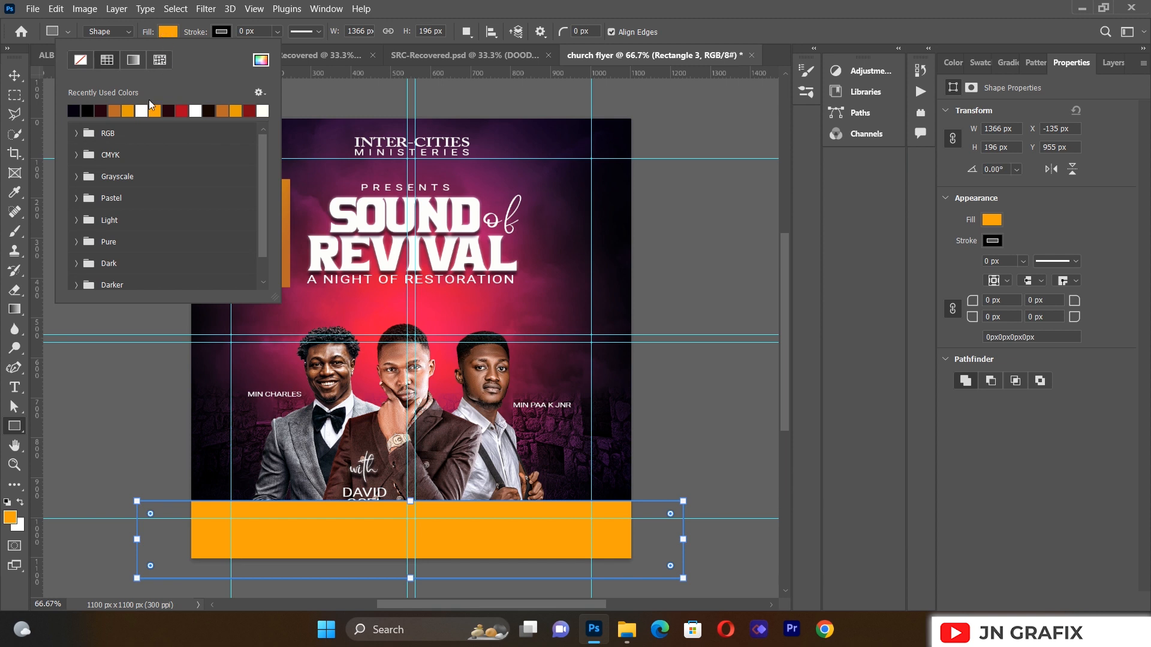
left_click(141, 110)
left_click(15, 76)
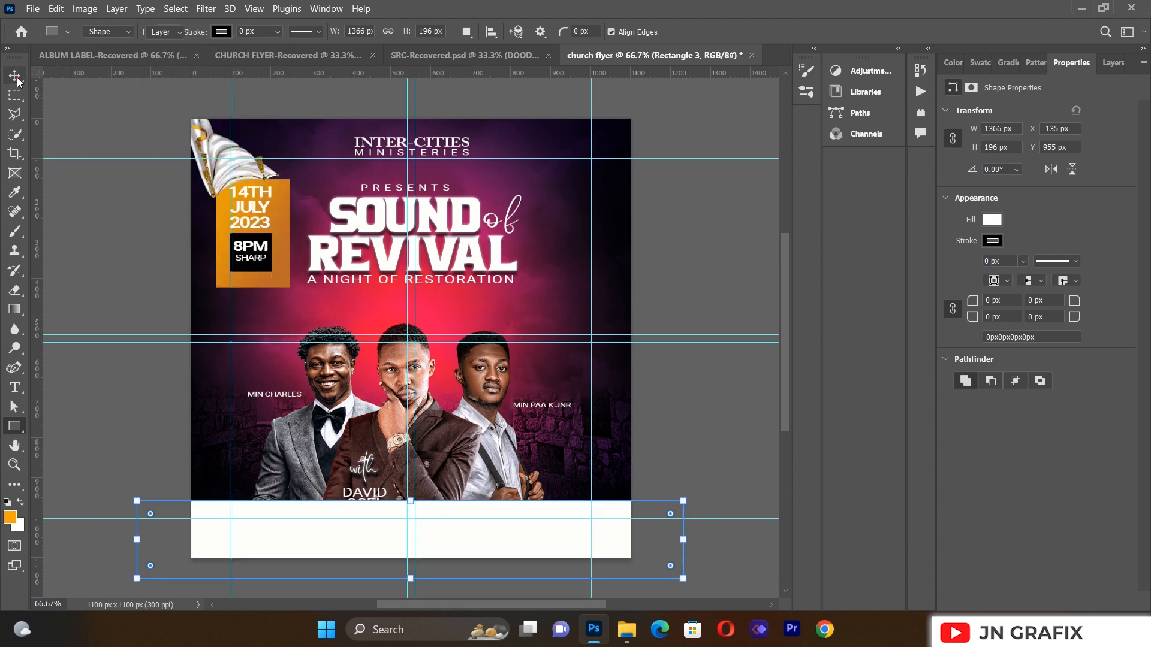
left_click(87, 265)
left_click_drag(486, 519, 492, 579)
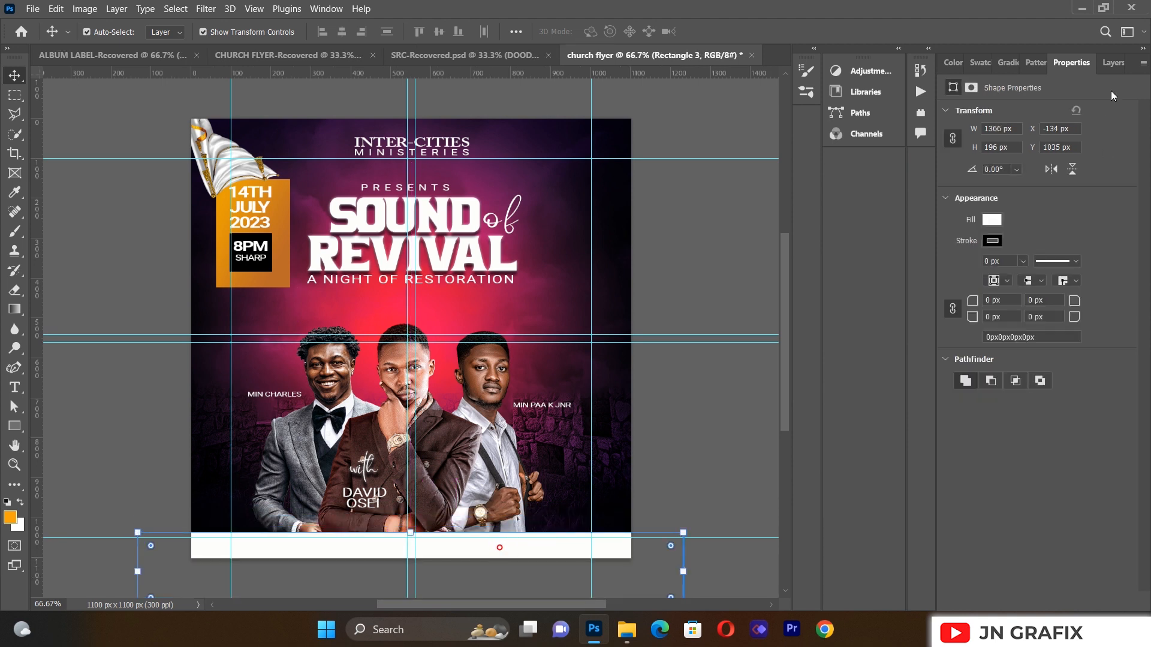
Step: Move the white band's layer below the ministers' photo layers
left_click(1113, 63)
left_click_drag(1028, 163, 1010, 436)
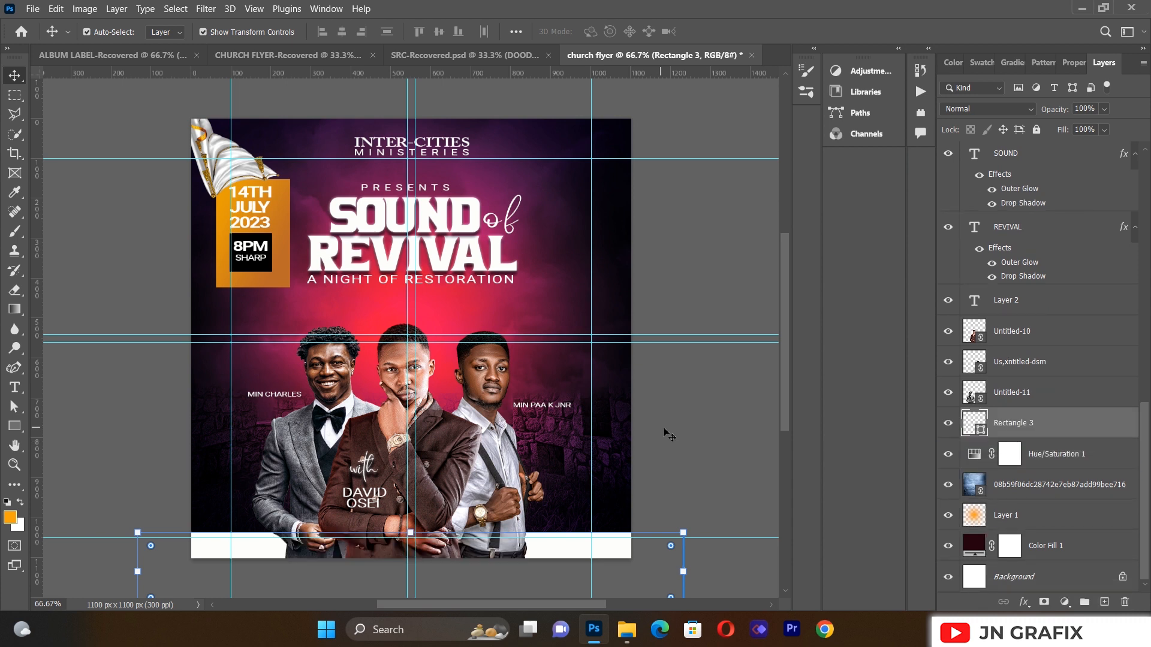
left_click(666, 432)
left_click(605, 547)
left_click(719, 385)
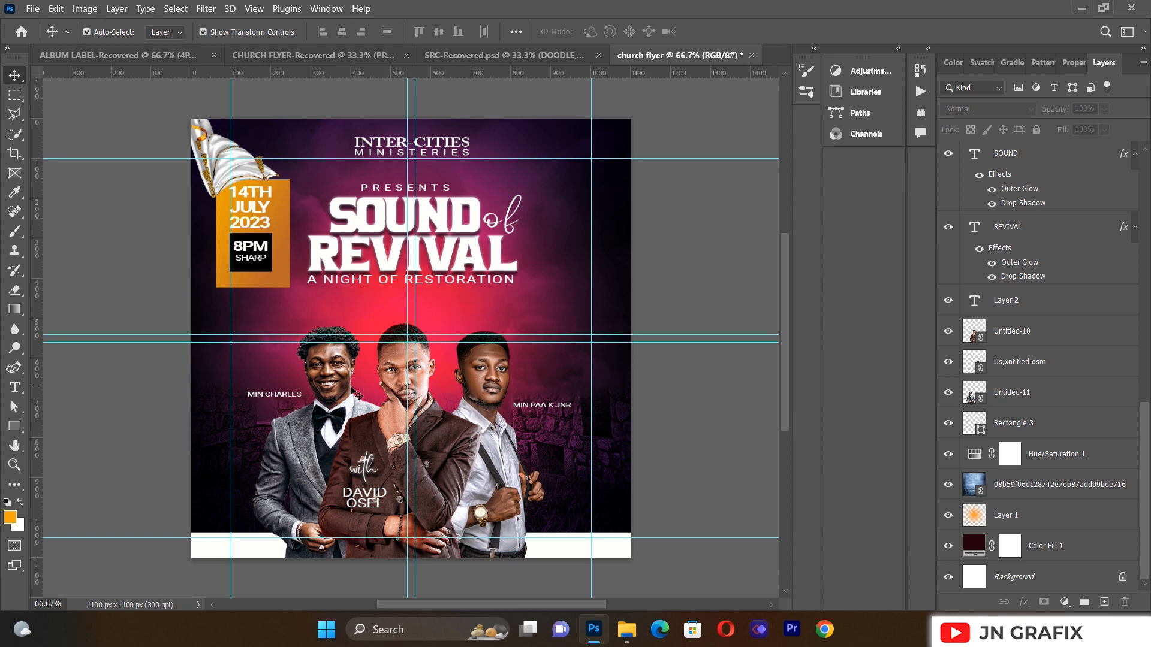
Step: Scale the three ministers together to about 96%, re-centre them, and shift the brick background right
left_click(344, 385)
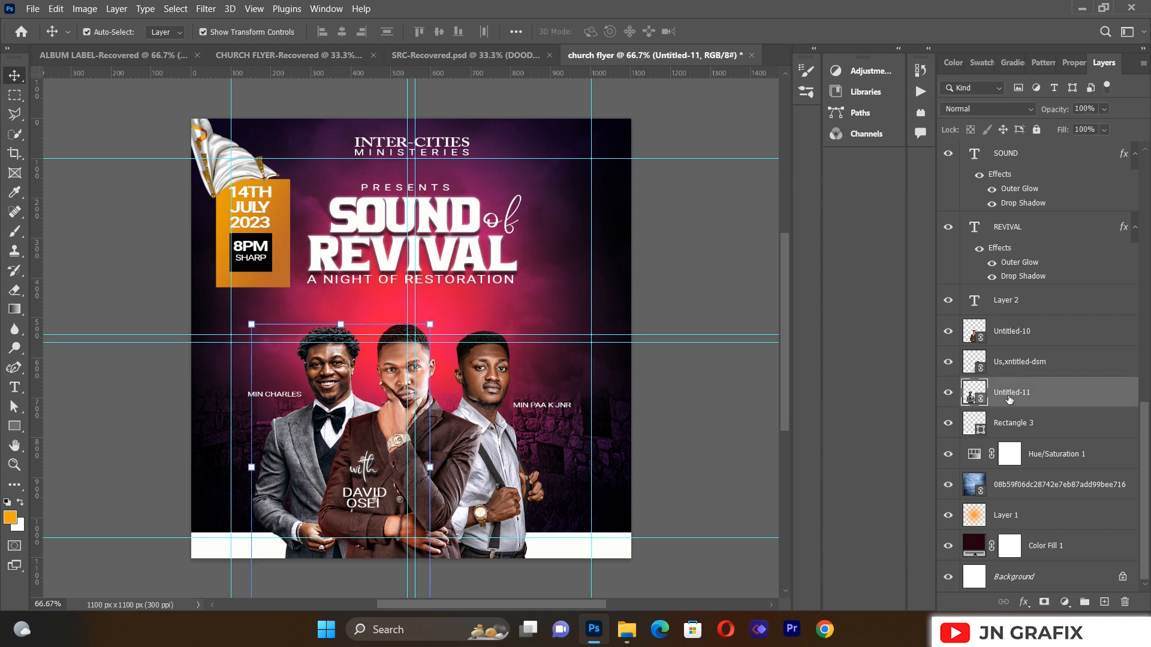
left_click(1006, 334, "shift")
key("Right")
key("Right")
key("Right")
key("Right")
key("Right")
key("Right")
key("Right")
key("Right")
key("Right")
key("Right")
key("Right")
key("Right")
key("Right")
key("Right")
key("Right")
key("Right")
key("Right")
key("Right")
key("Right")
key("Right")
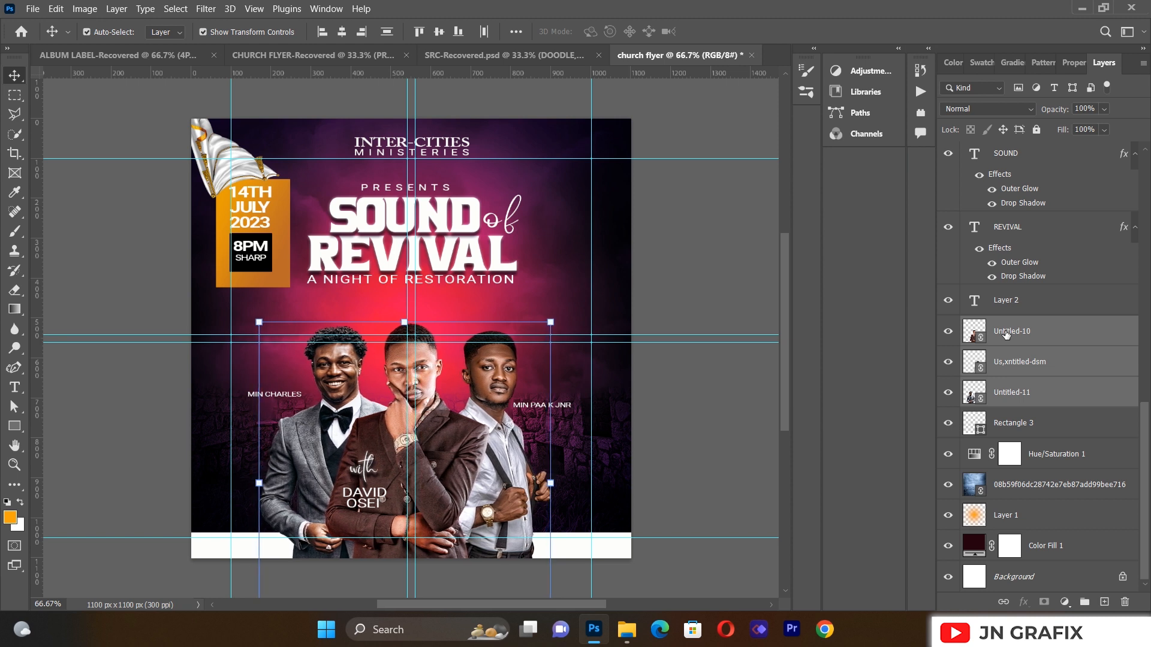
left_click_drag(554, 315, 543, 330)
key("Right")
key("Right")
key("Right")
key("Right")
key("Right")
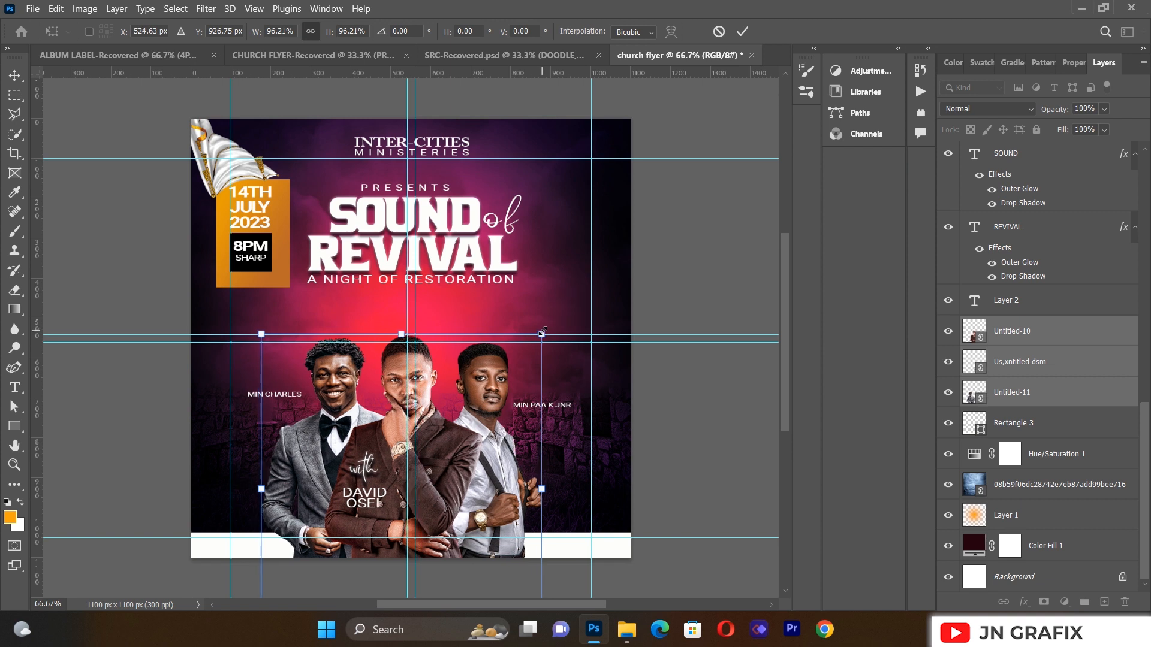
key("Left")
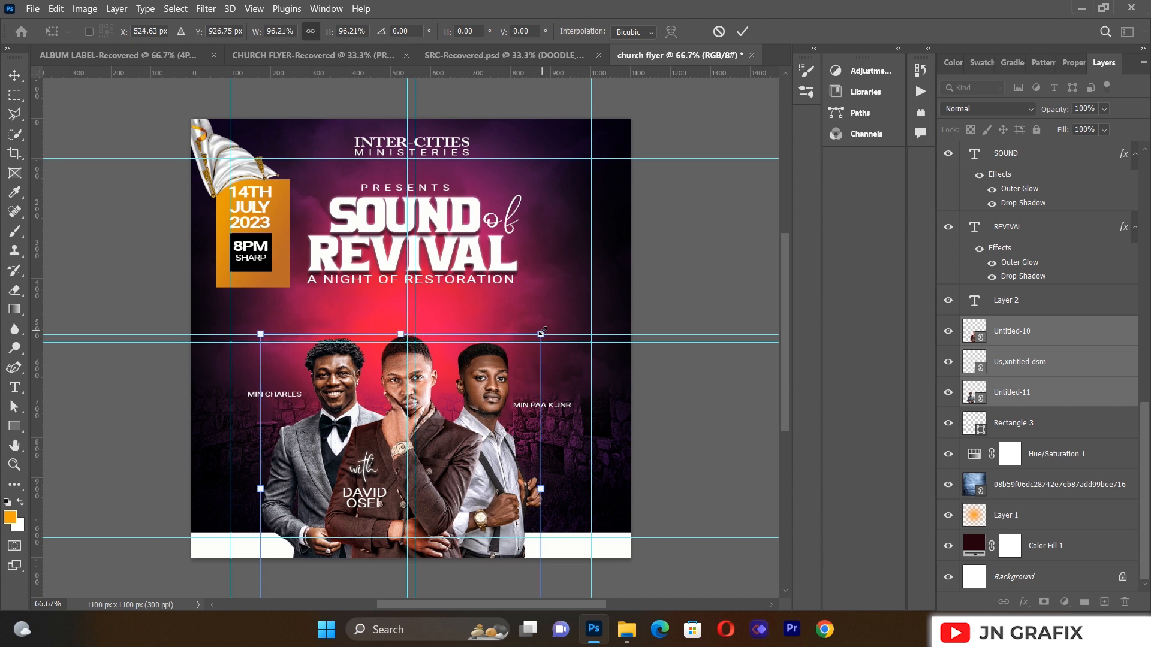
key("Left")
key("Left")
key("Return")
left_click_drag(279, 402, 283, 409)
left_click(713, 387)
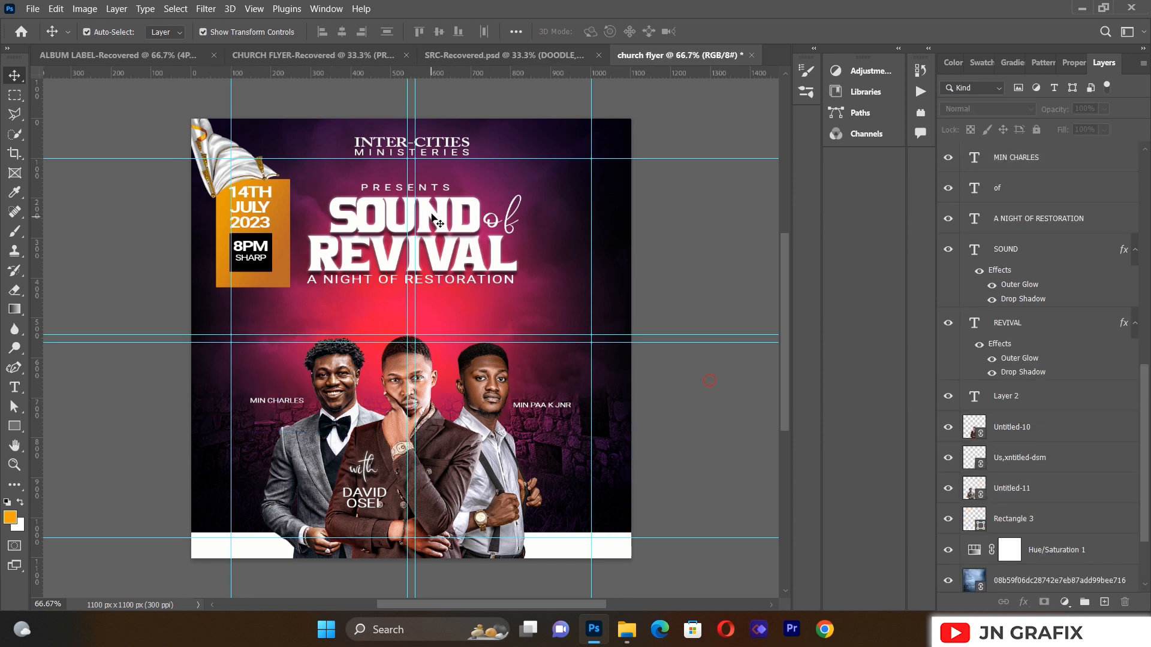
Step: Enlarge the SOUND and REVIVAL title to about 110% and nudge it right
left_click(437, 217)
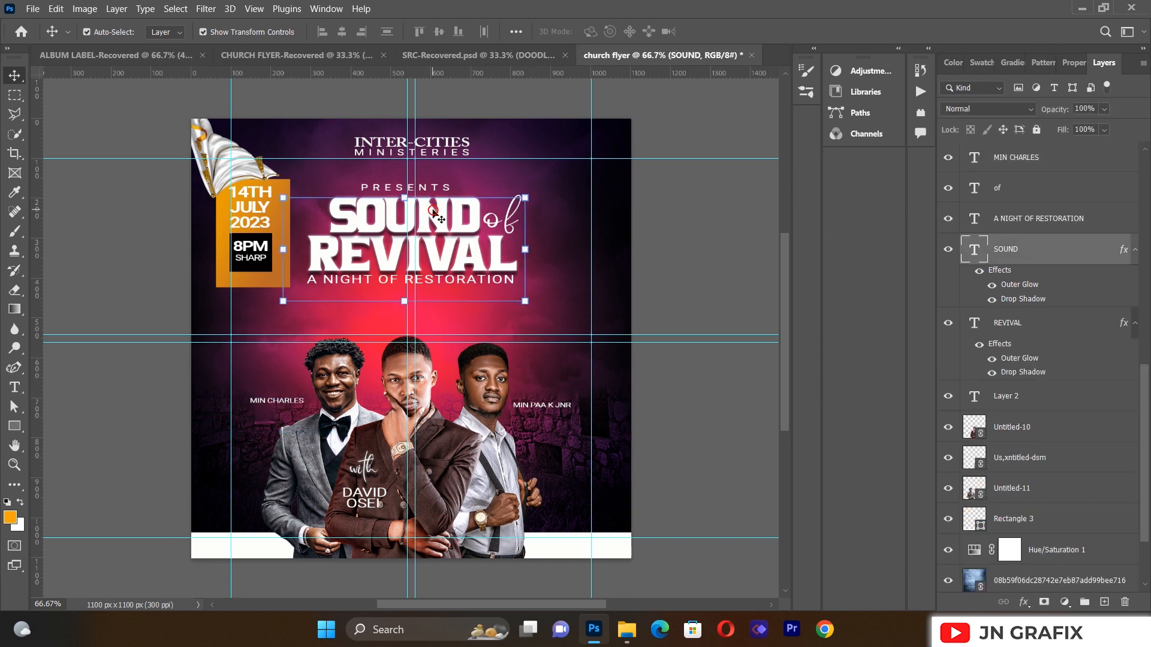
left_click(1017, 323, "shift")
left_click_drag(408, 340, 408, 354)
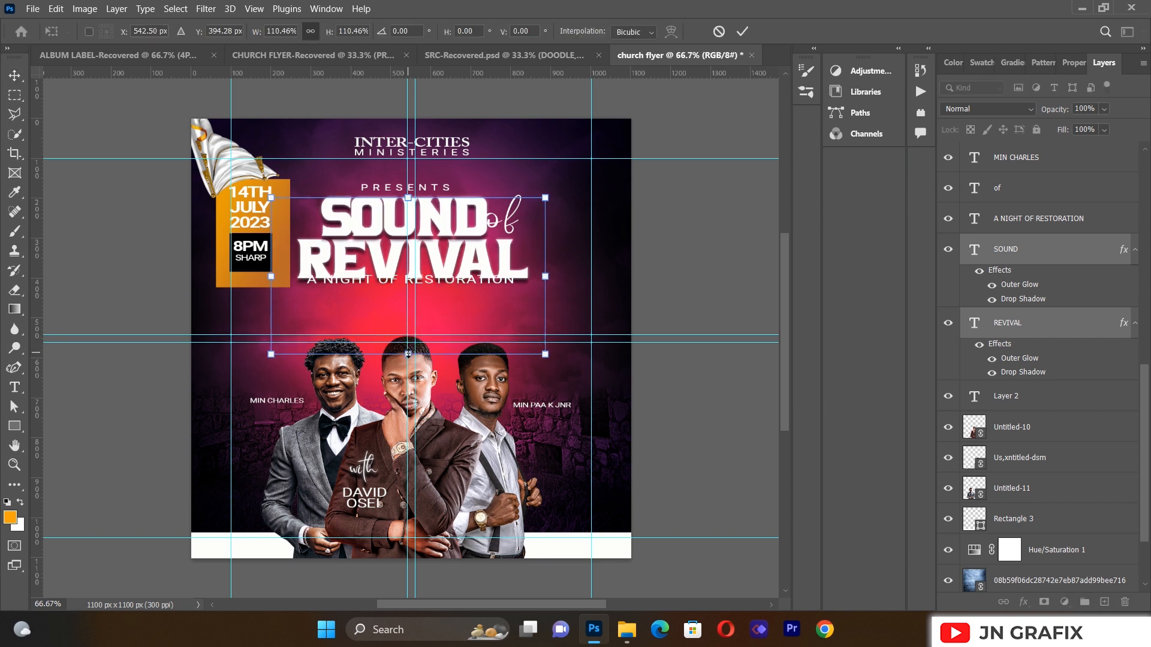
key("Right")
left_click(15, 75)
left_click(72, 268)
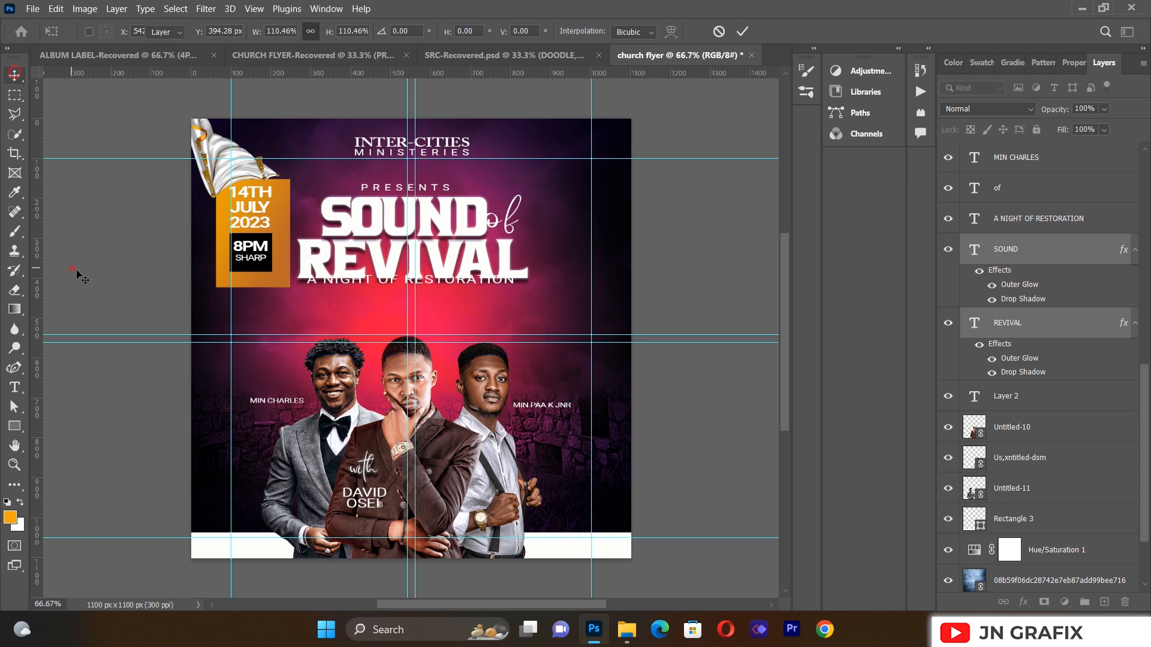
Step: Move A NIGHT OF RESTORATION below REVIVAL and adjust 'of' and REVIVAL slightly right
left_click_drag(432, 286, 432, 294)
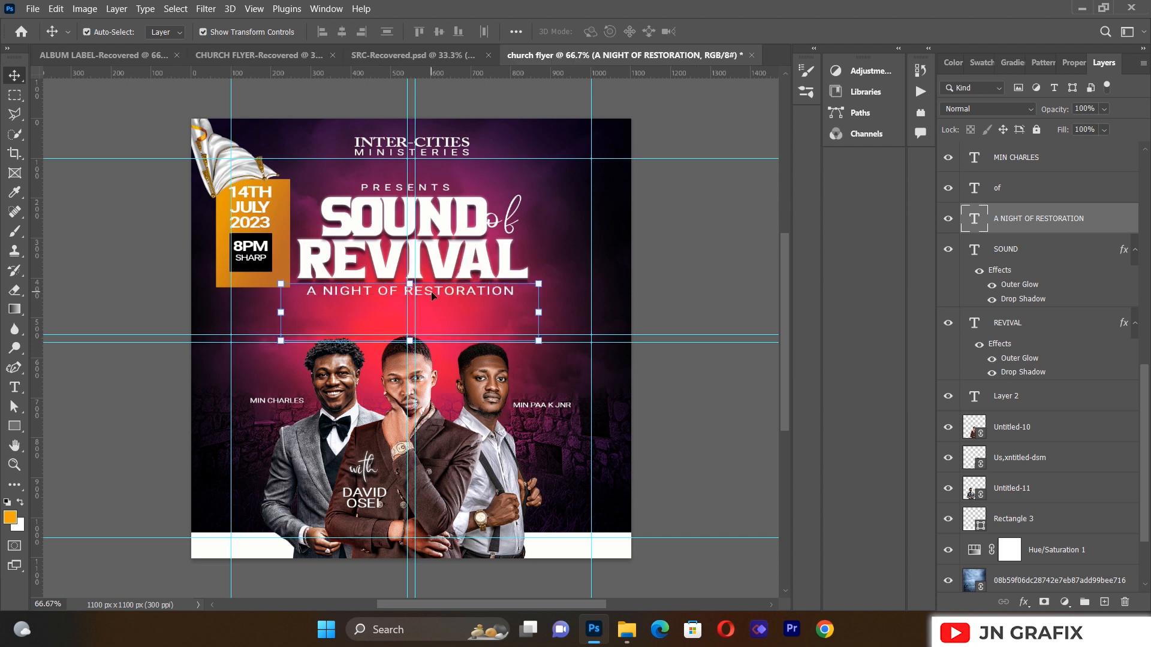
left_click(659, 241)
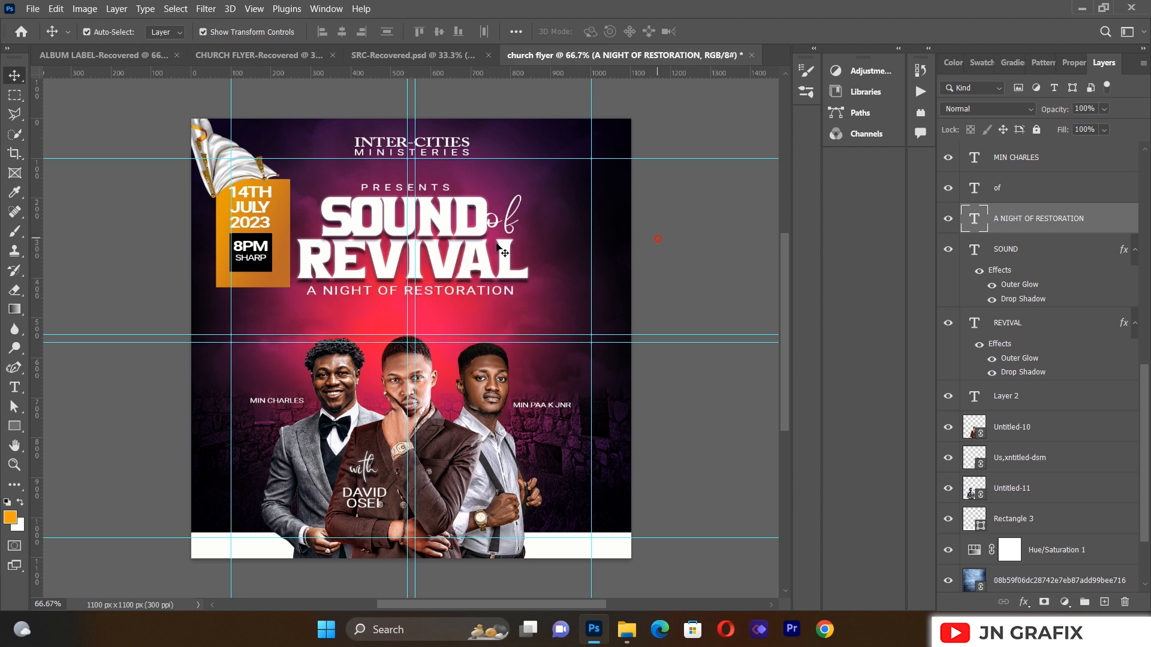
left_click_drag(507, 220, 516, 222)
left_click(695, 255)
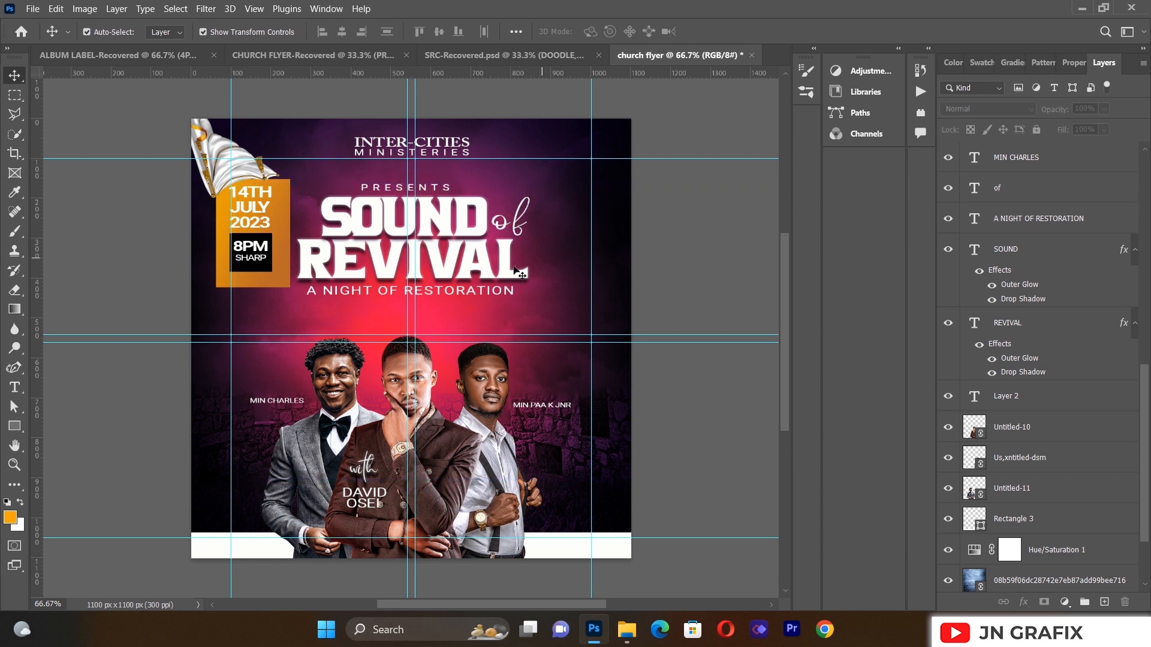
left_click(490, 269)
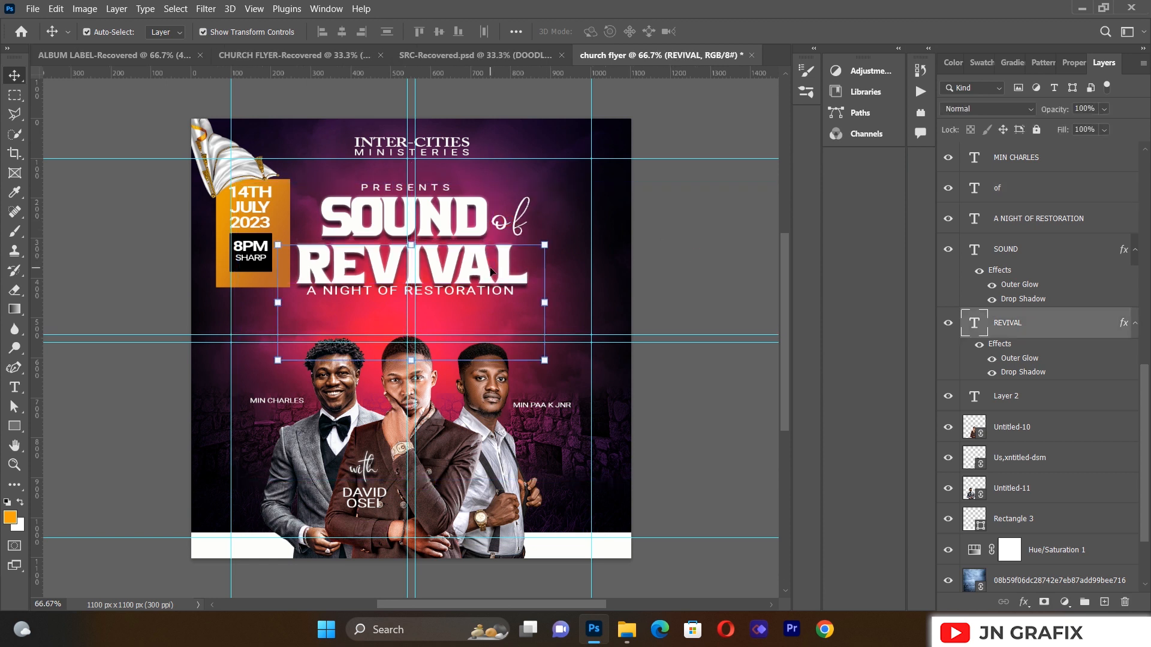
key("Right")
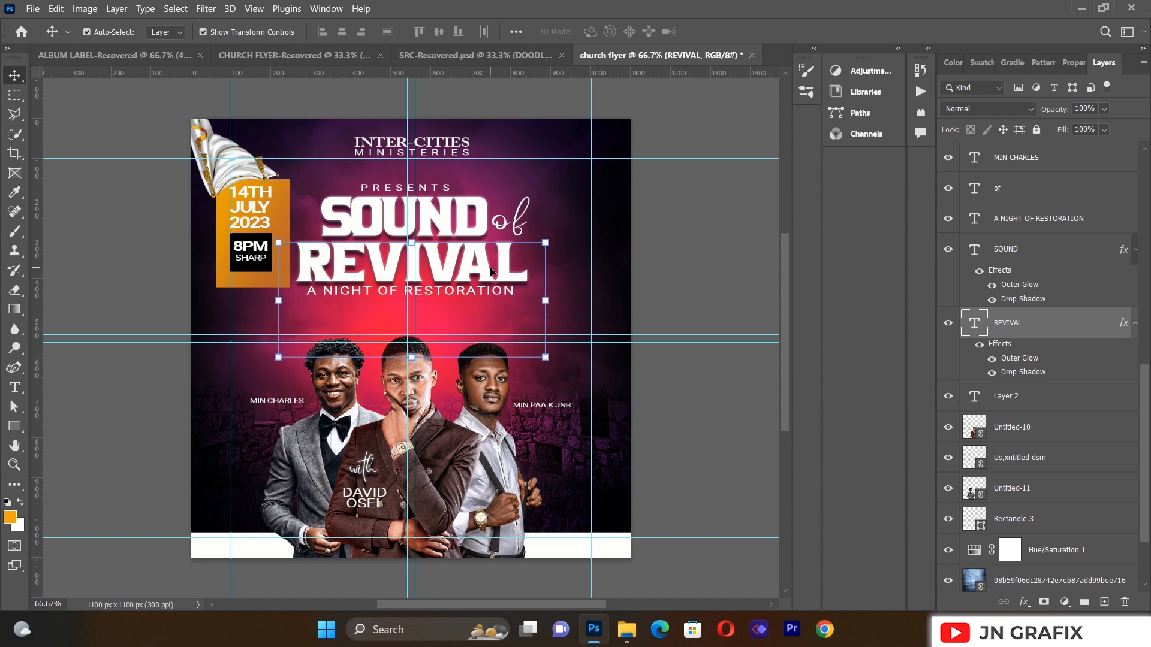
left_click(688, 250)
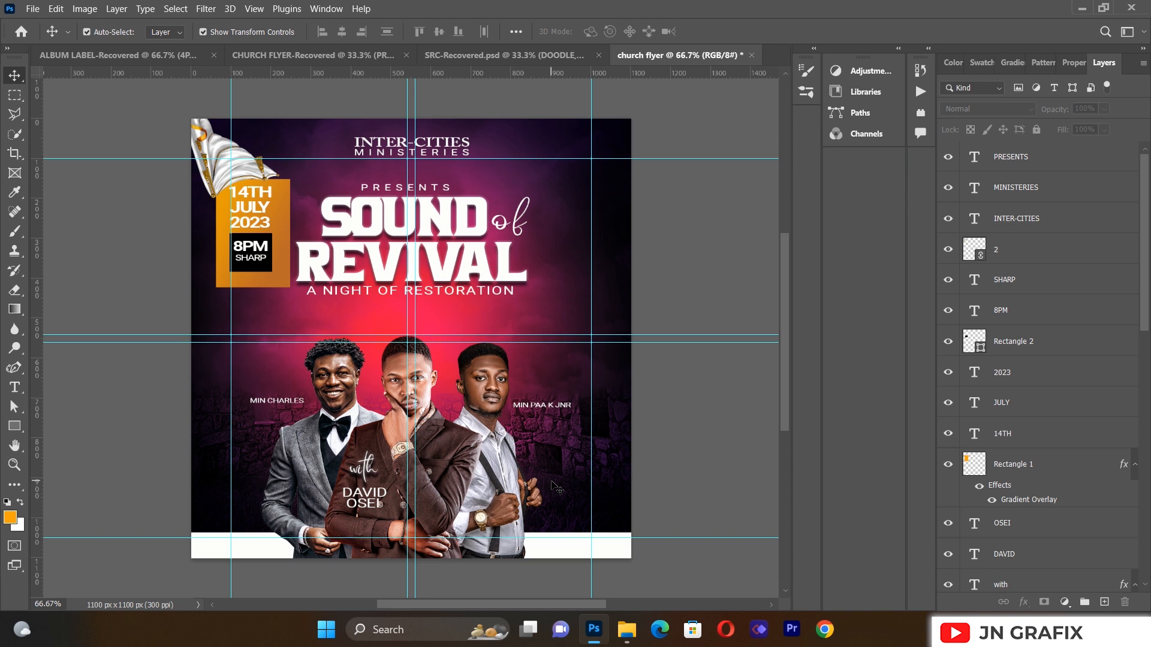
Step: Apply Topaz Adjust 5's Crisp preset to the middle minister's photo layer
left_click(396, 373)
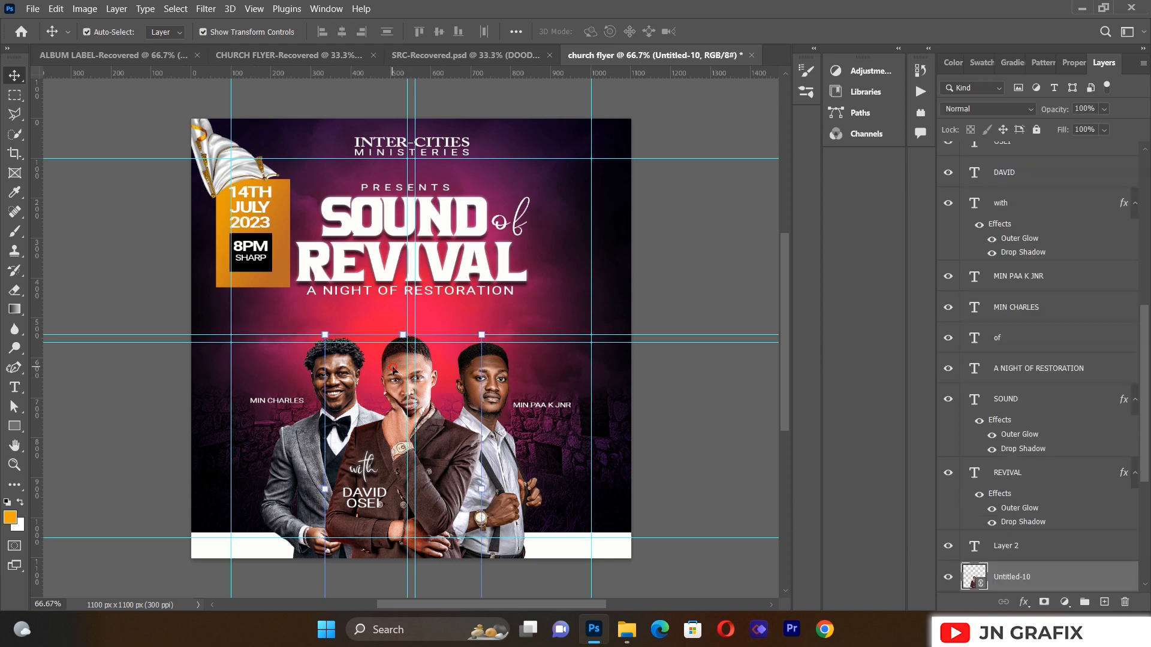
left_click(206, 9)
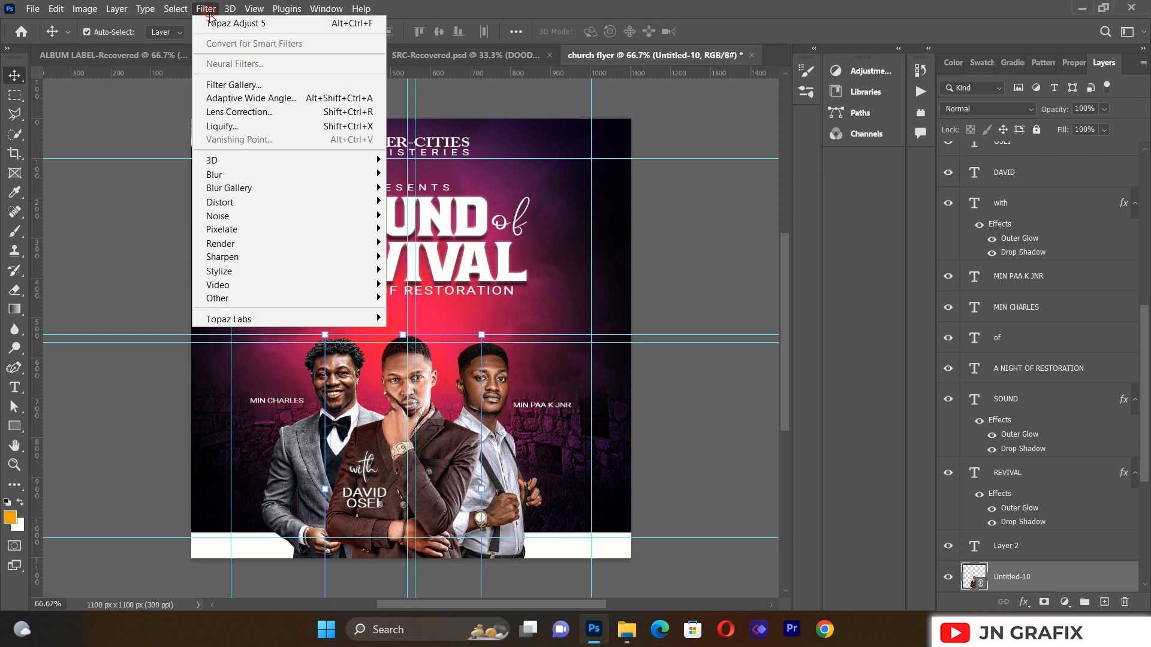
mouse_move(250, 319)
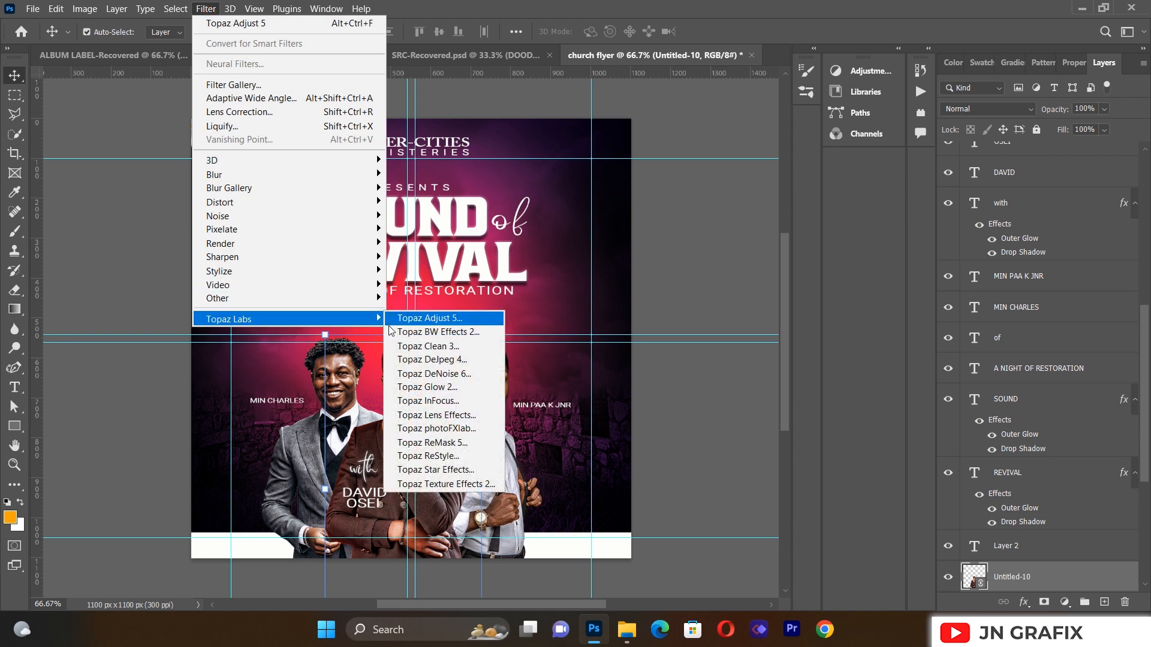
left_click(428, 318)
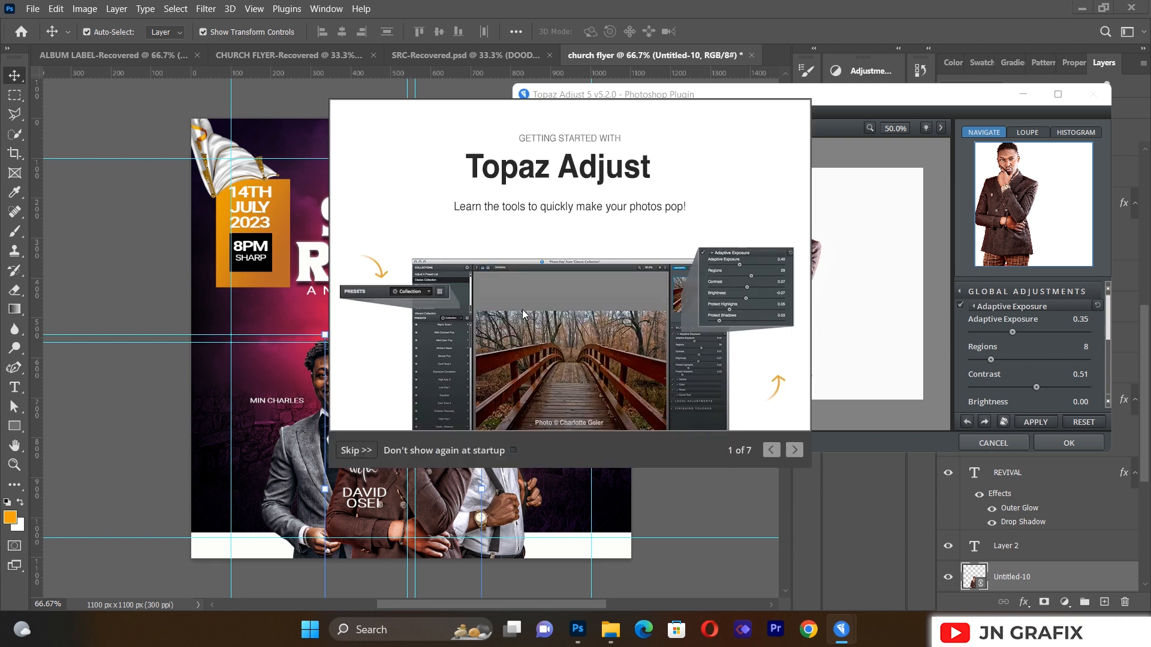
key("Escape")
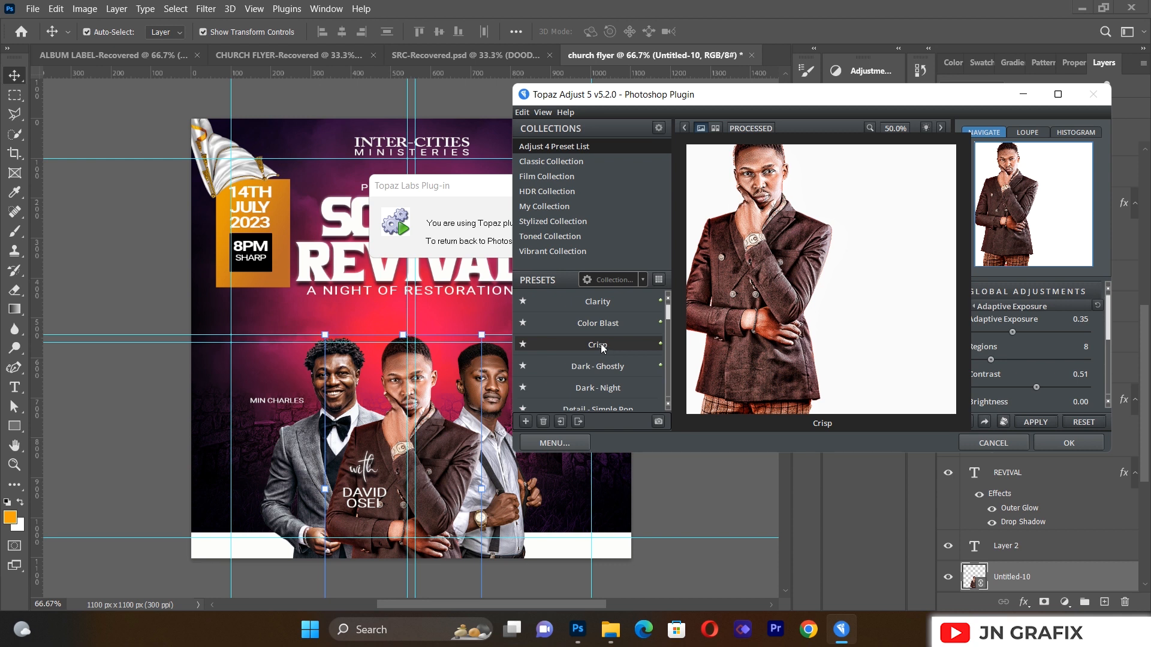
left_click(599, 348)
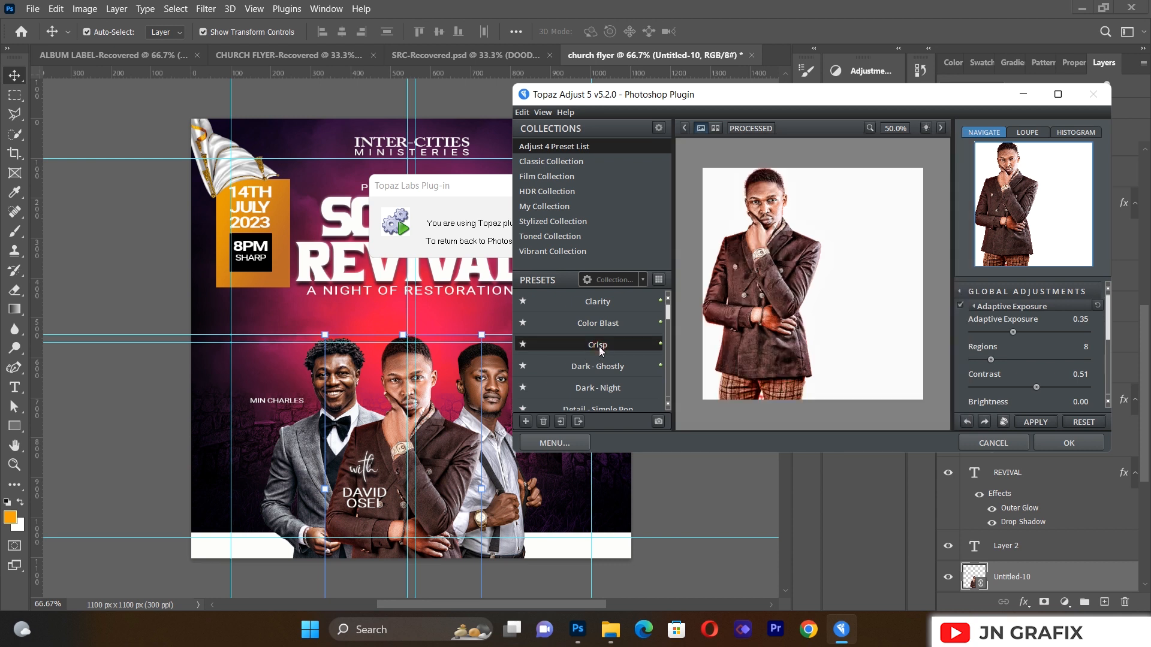
left_click(1055, 443)
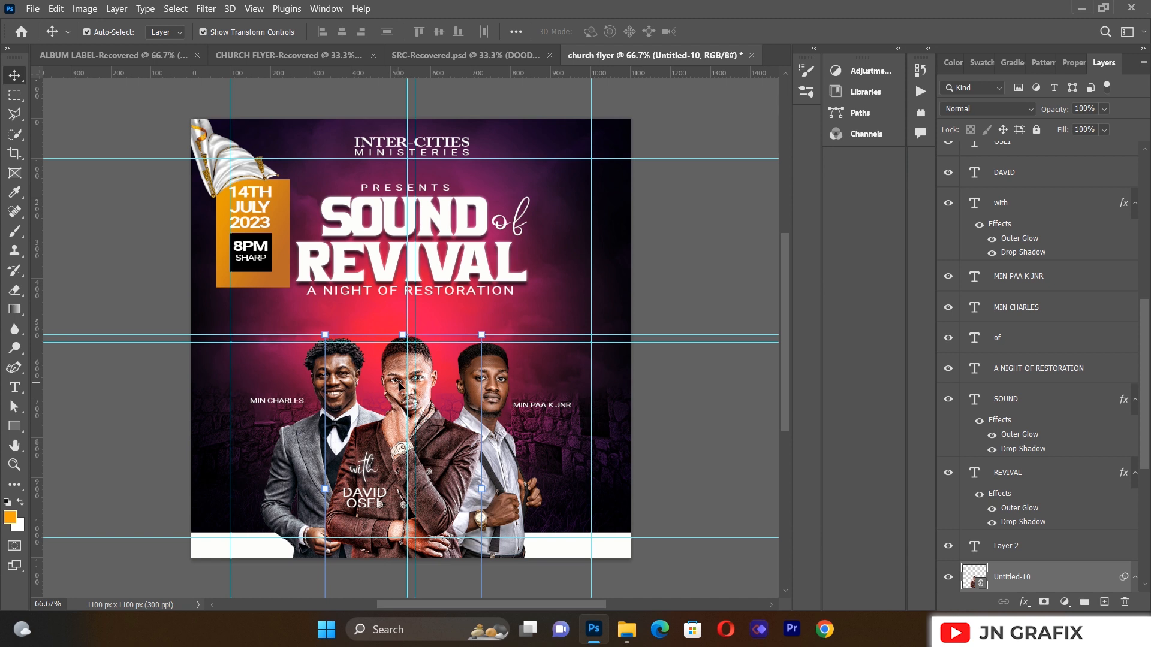
left_click(339, 388)
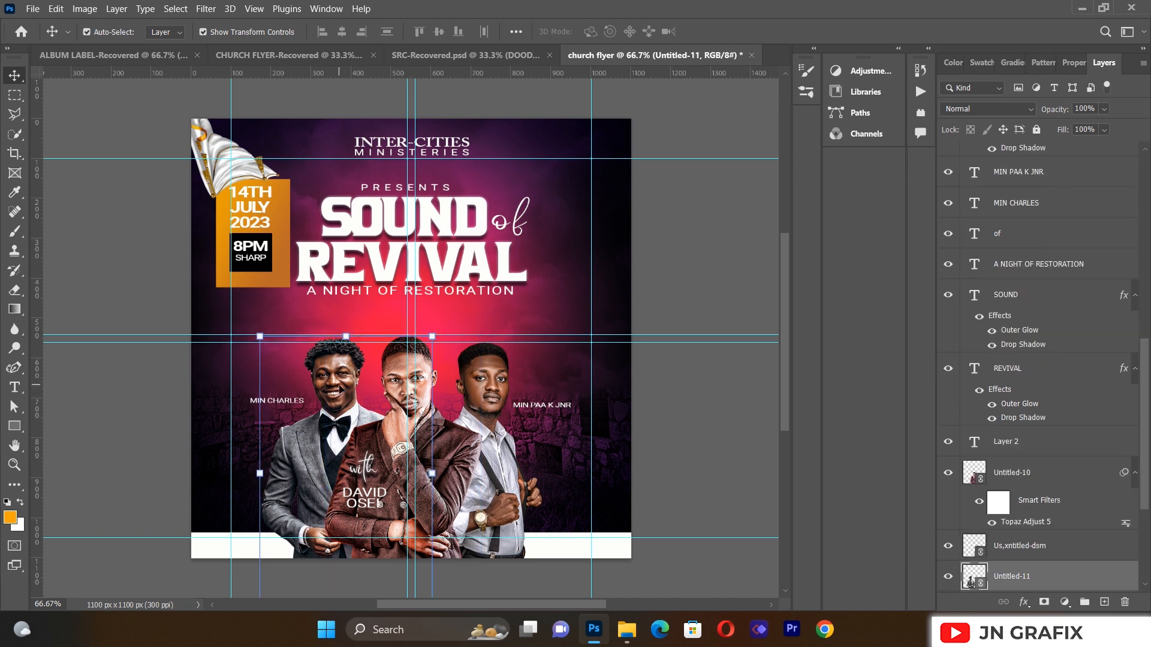
Step: Apply Topaz Adjust 5's Crisp preset to the left minister's photo
left_click(204, 10)
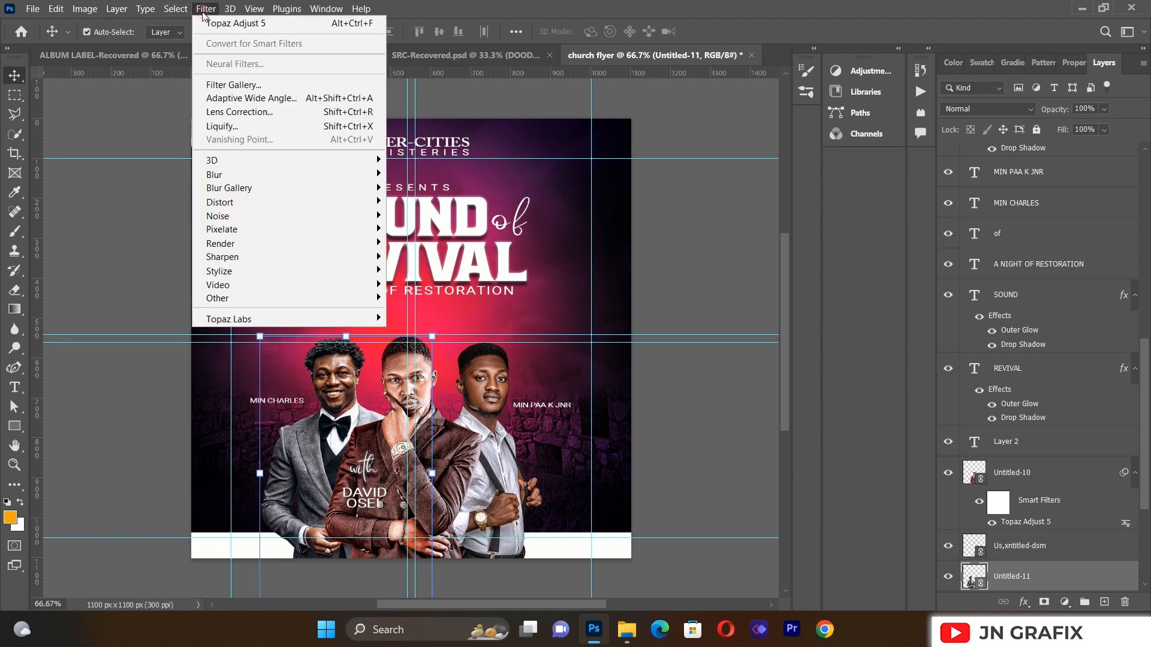
left_click(216, 22)
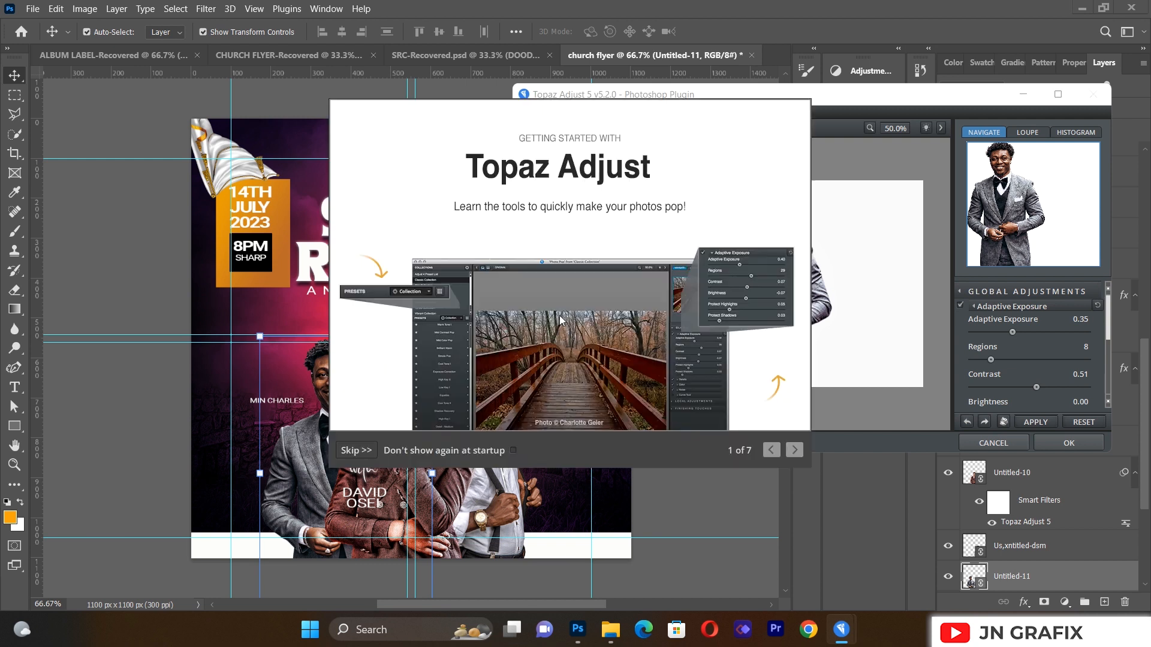
key("Escape")
left_click(610, 341)
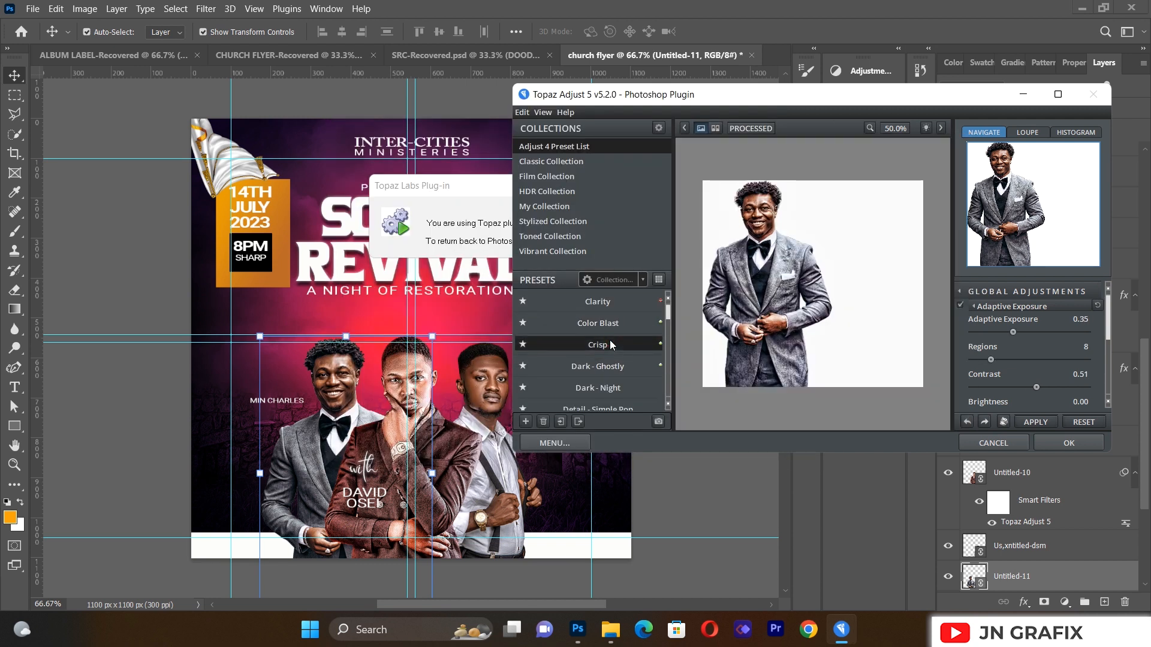
left_click(1090, 445)
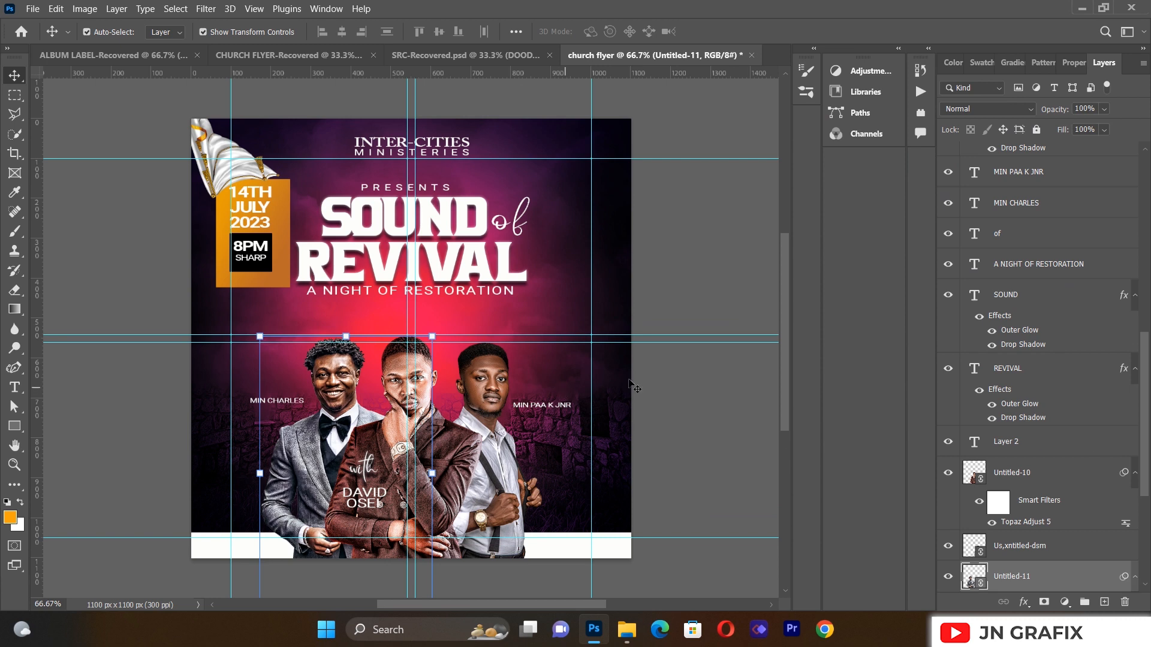
left_click(685, 393)
Step: Apply the same Crisp preset to the right minister's photo layer
left_click(486, 373)
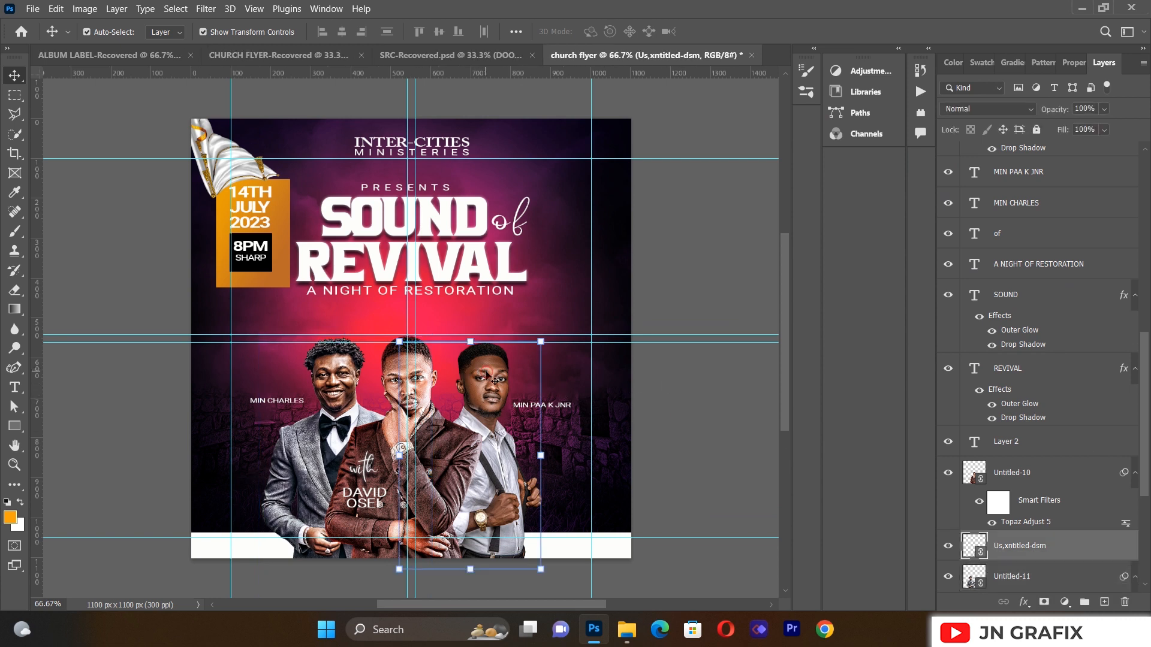
left_click(206, 9)
left_click(206, 9)
left_click(205, 9)
left_click(216, 22)
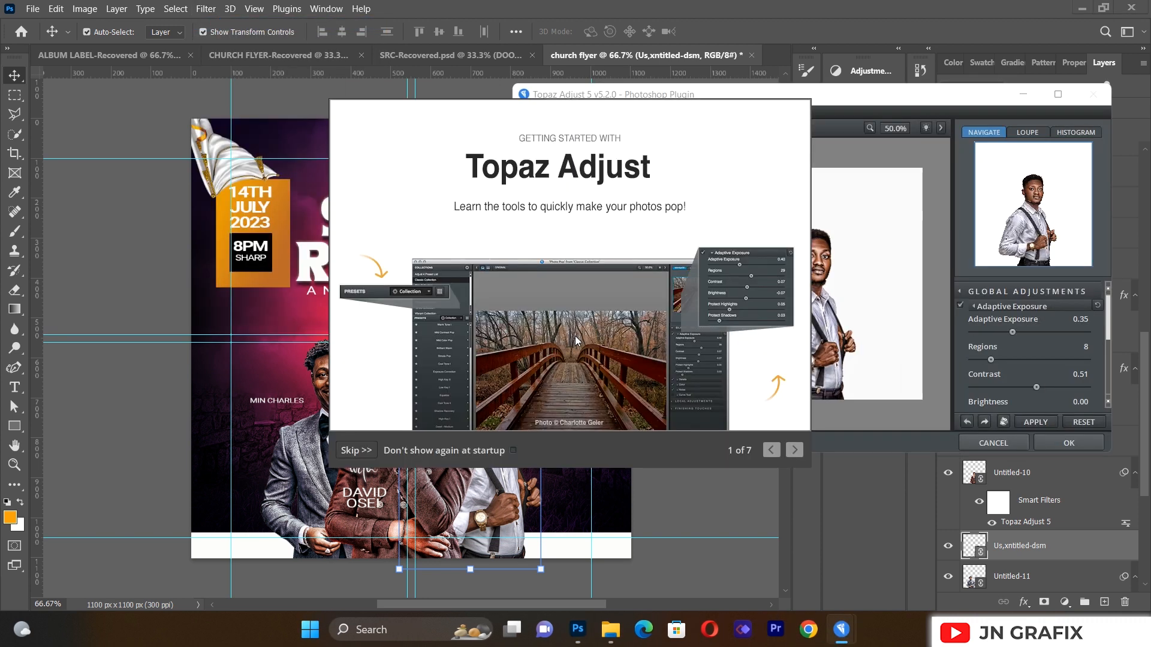
left_click(576, 340)
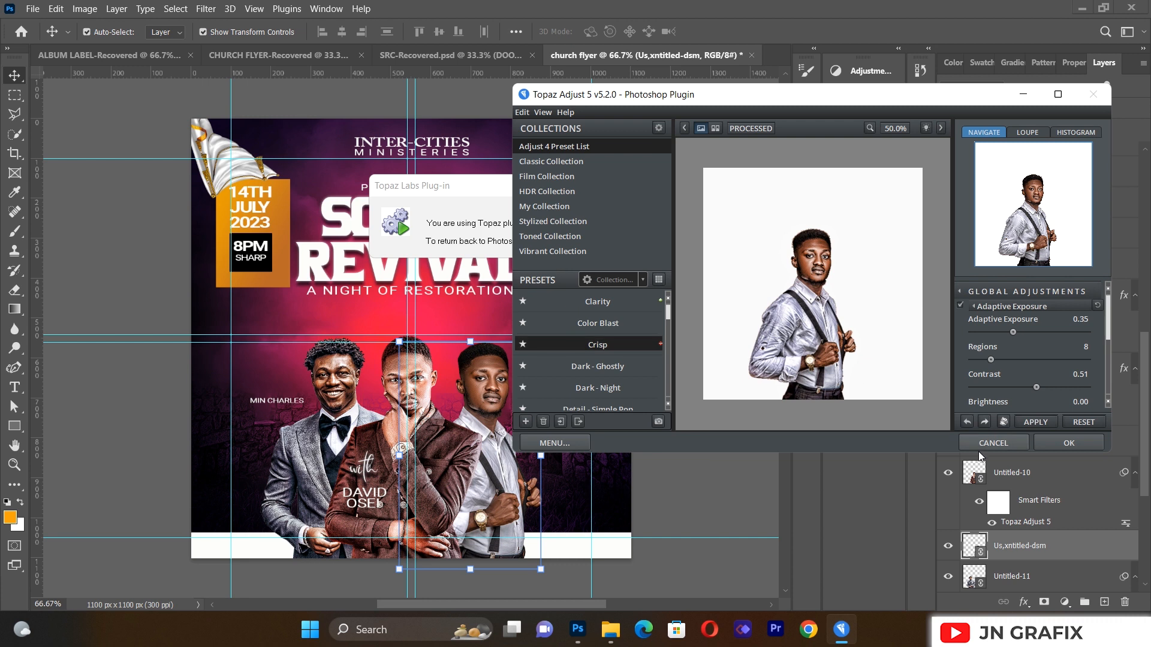
left_click(1069, 443)
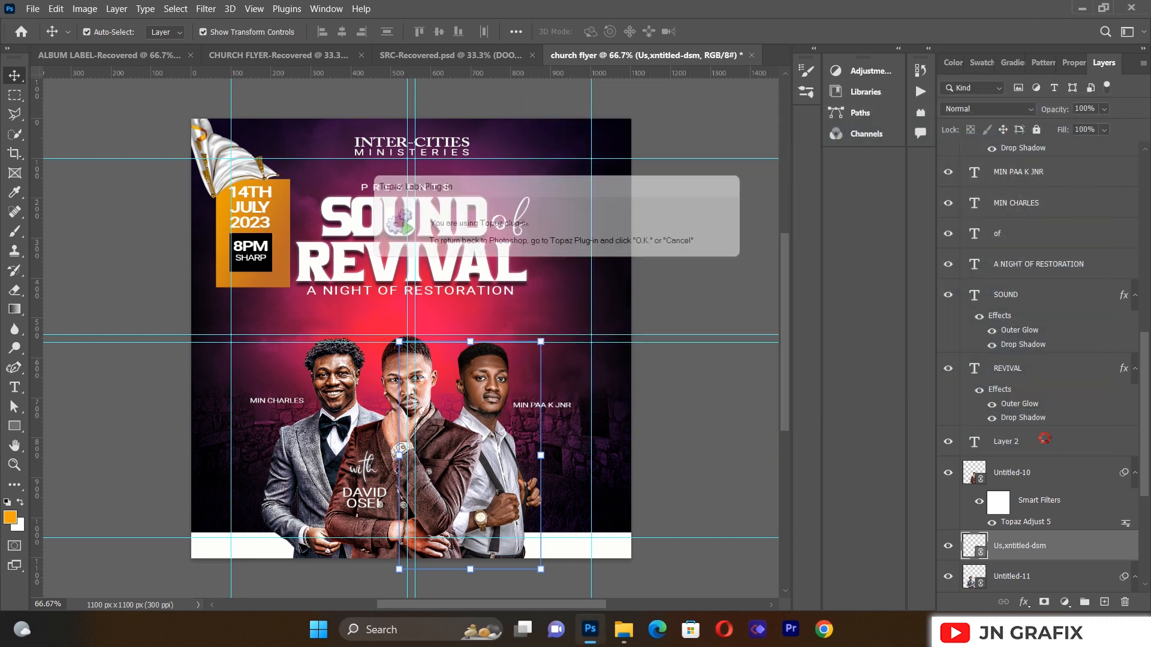
left_click(696, 261)
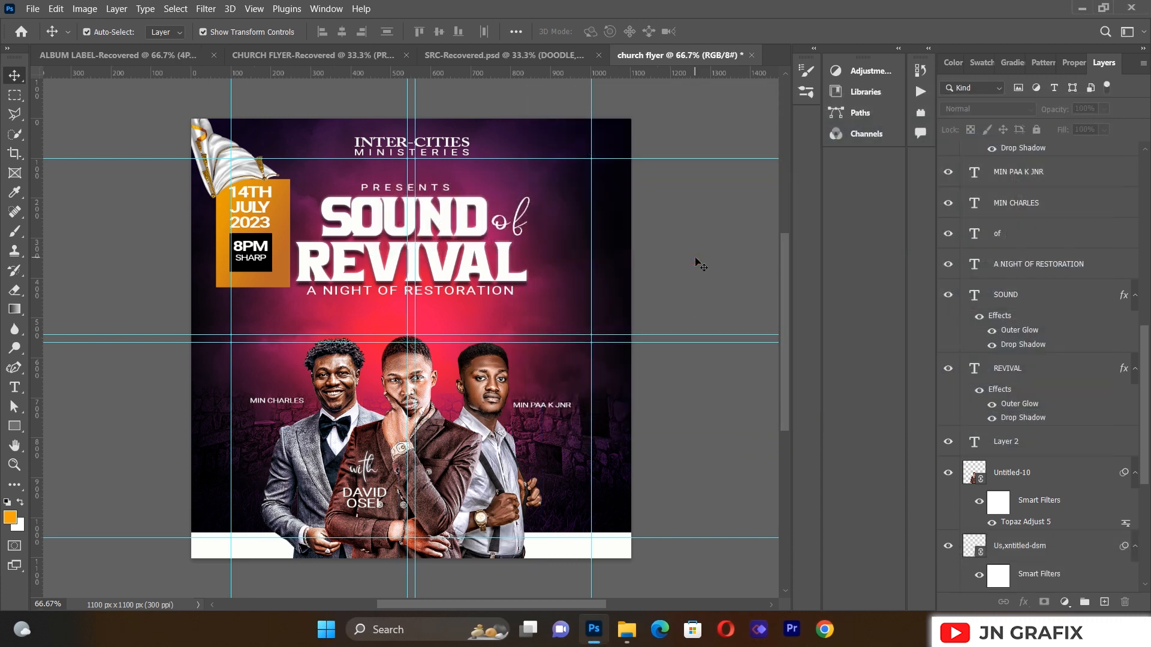